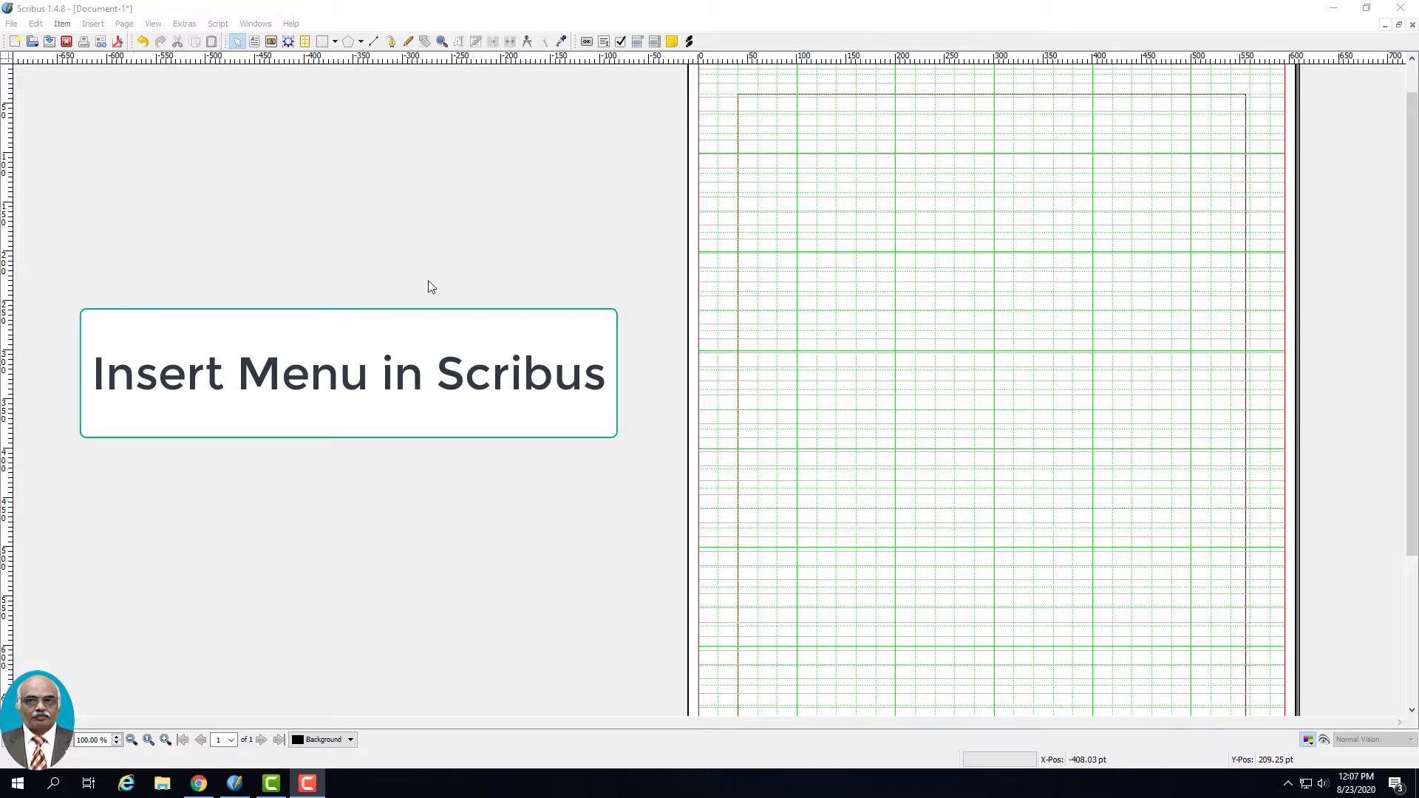
pyautogui.click(93, 24)
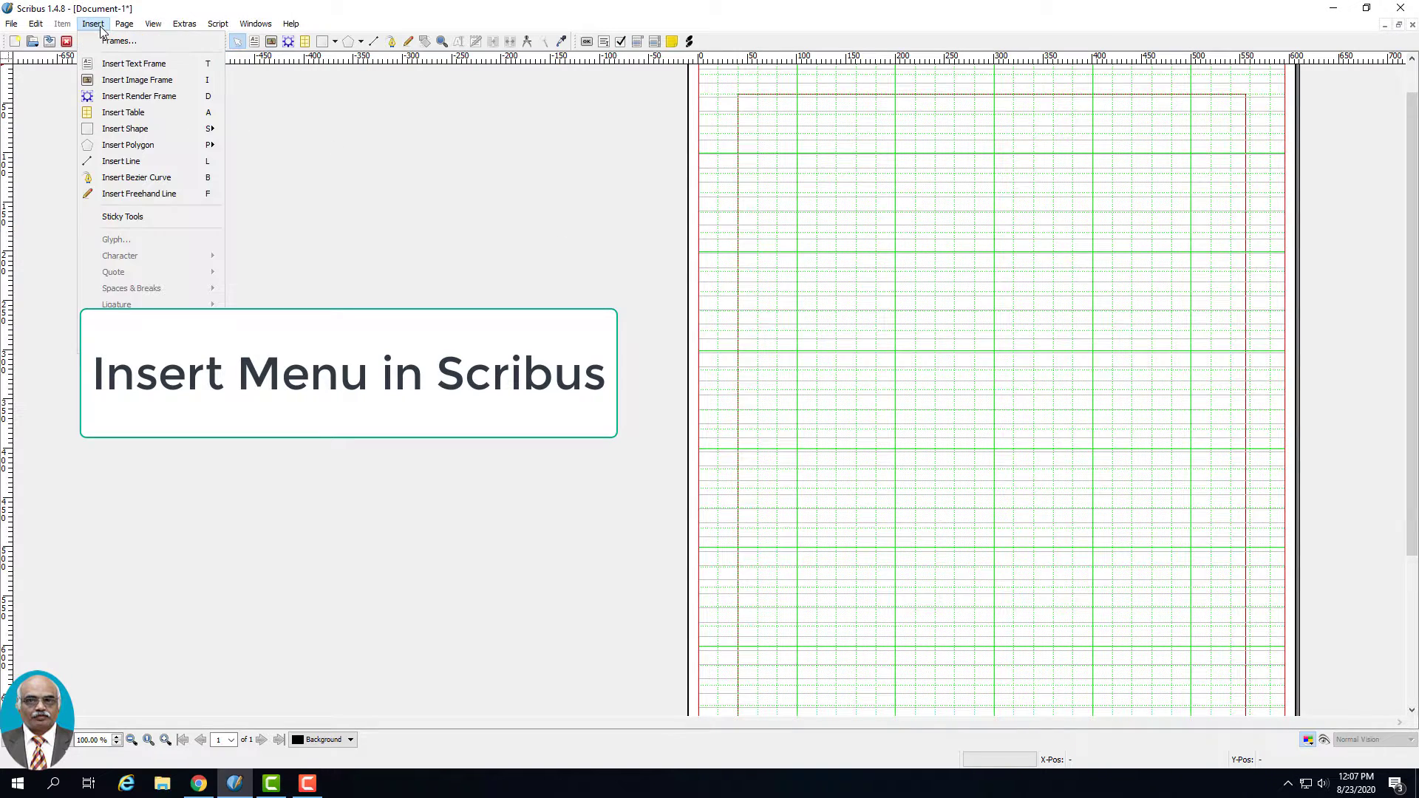
pyautogui.click(559, 264)
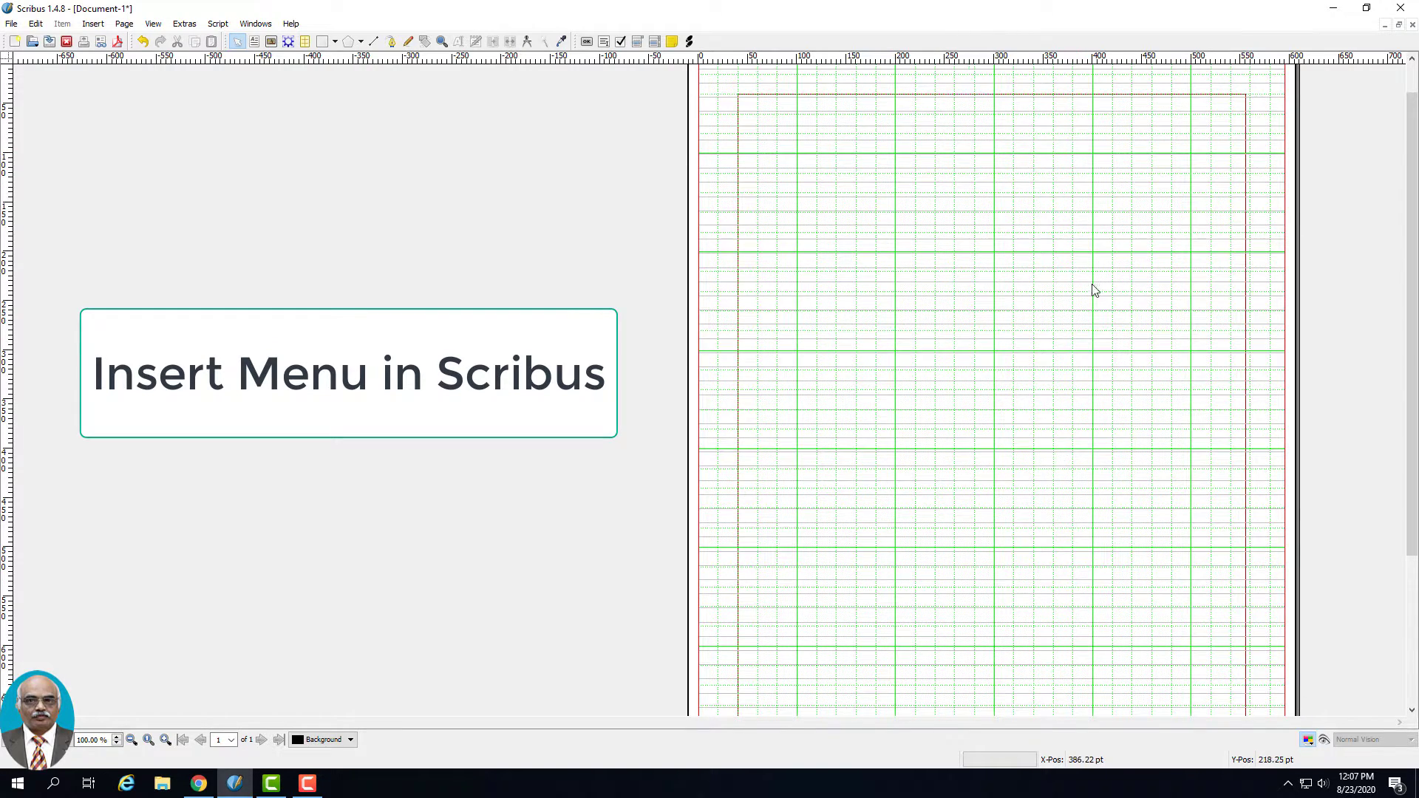
# Step: Draw a wide text frame near the top of the page, starting at about X 108 pt, Y 94 pt
pyautogui.click(95, 25)
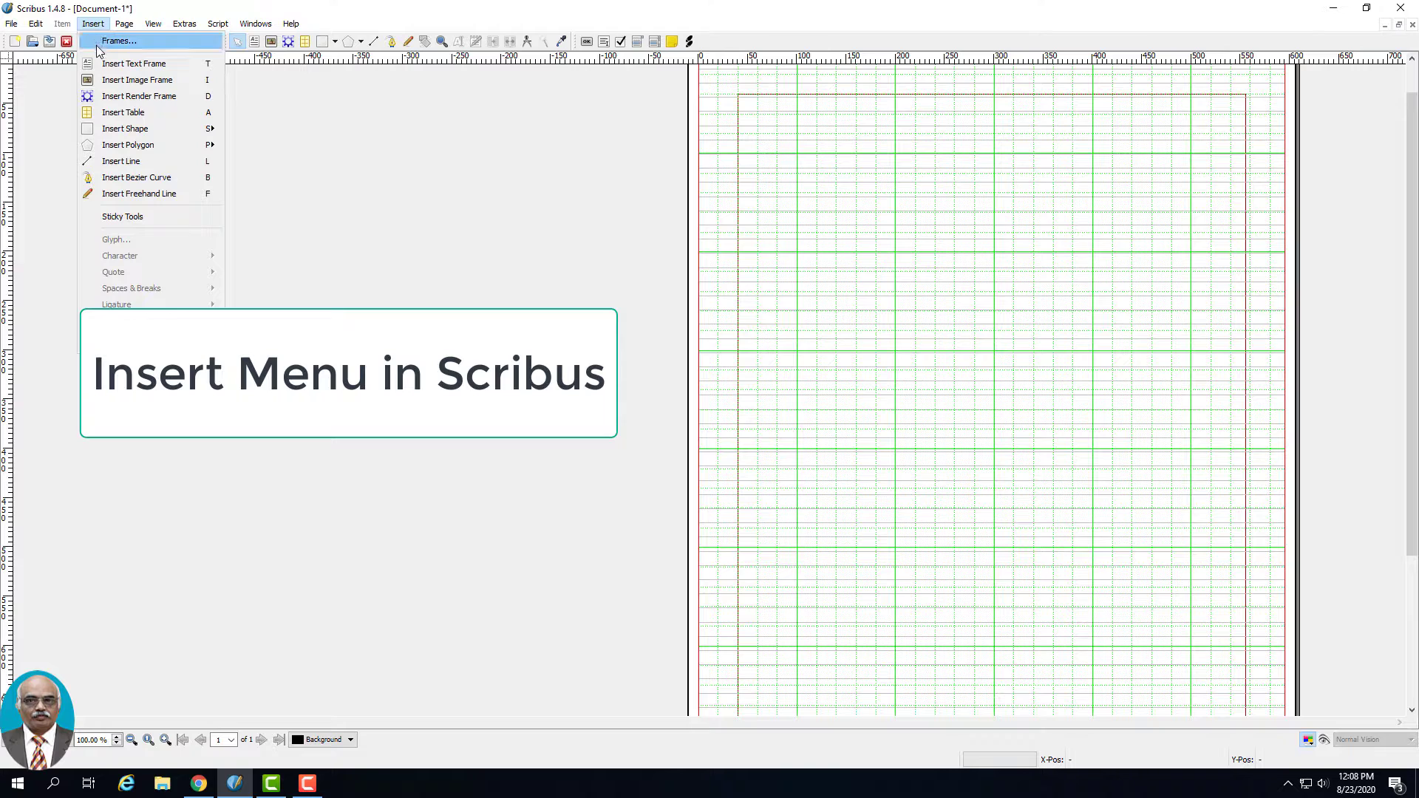
pyautogui.click(143, 68)
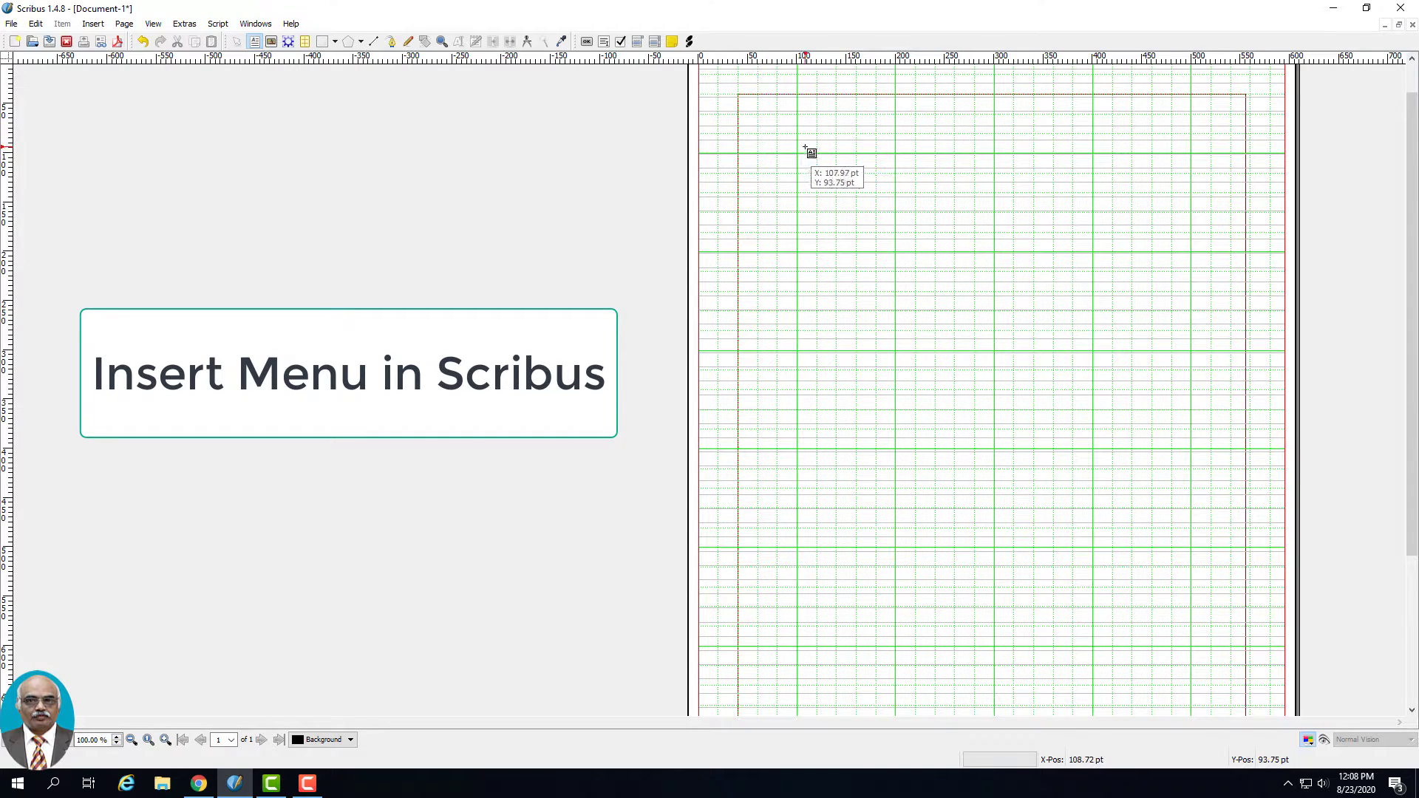
pyautogui.moveTo(805, 147); pyautogui.dragTo(1120, 225)
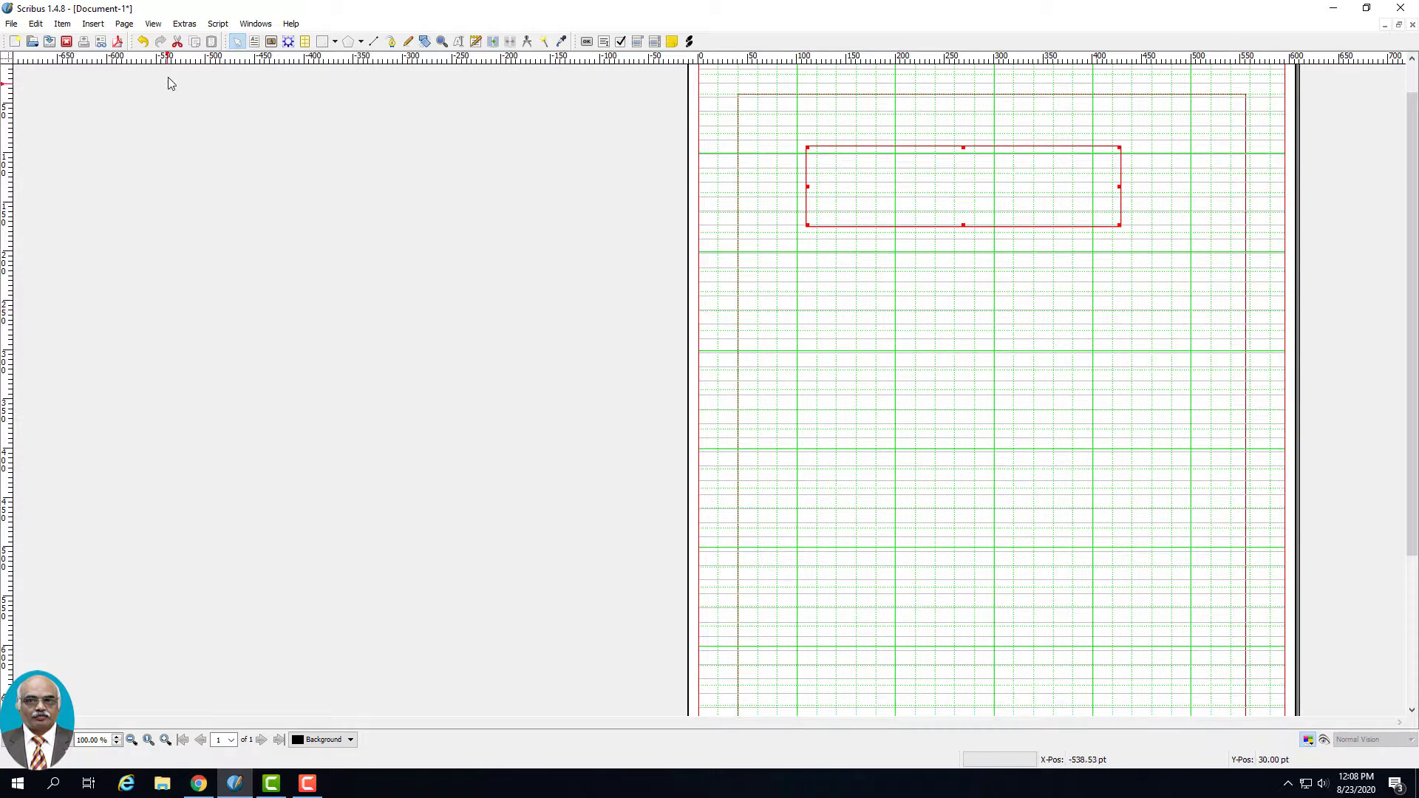
# Step: Draw a large image frame below the text frame, with about the same width
pyautogui.click(92, 25)
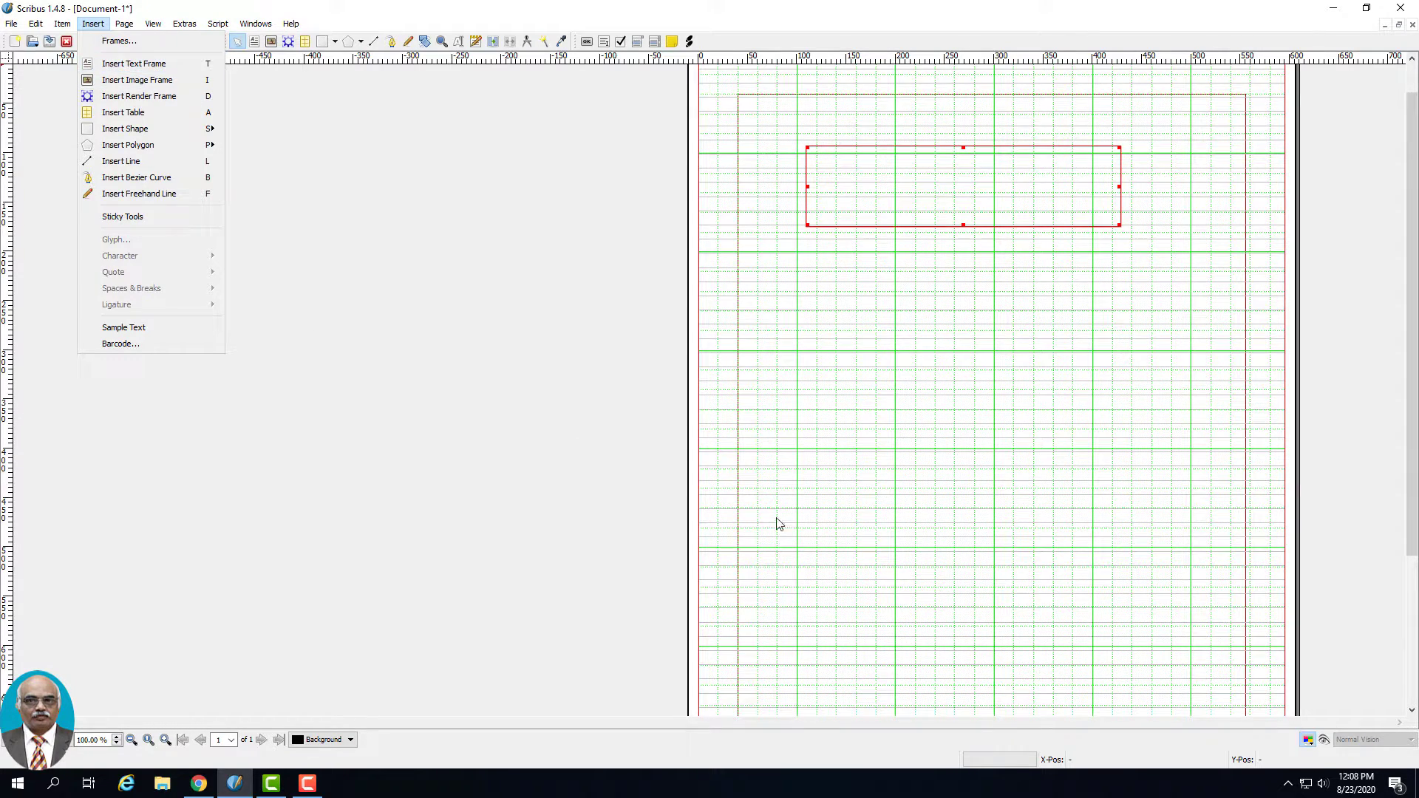
pyautogui.click(158, 80)
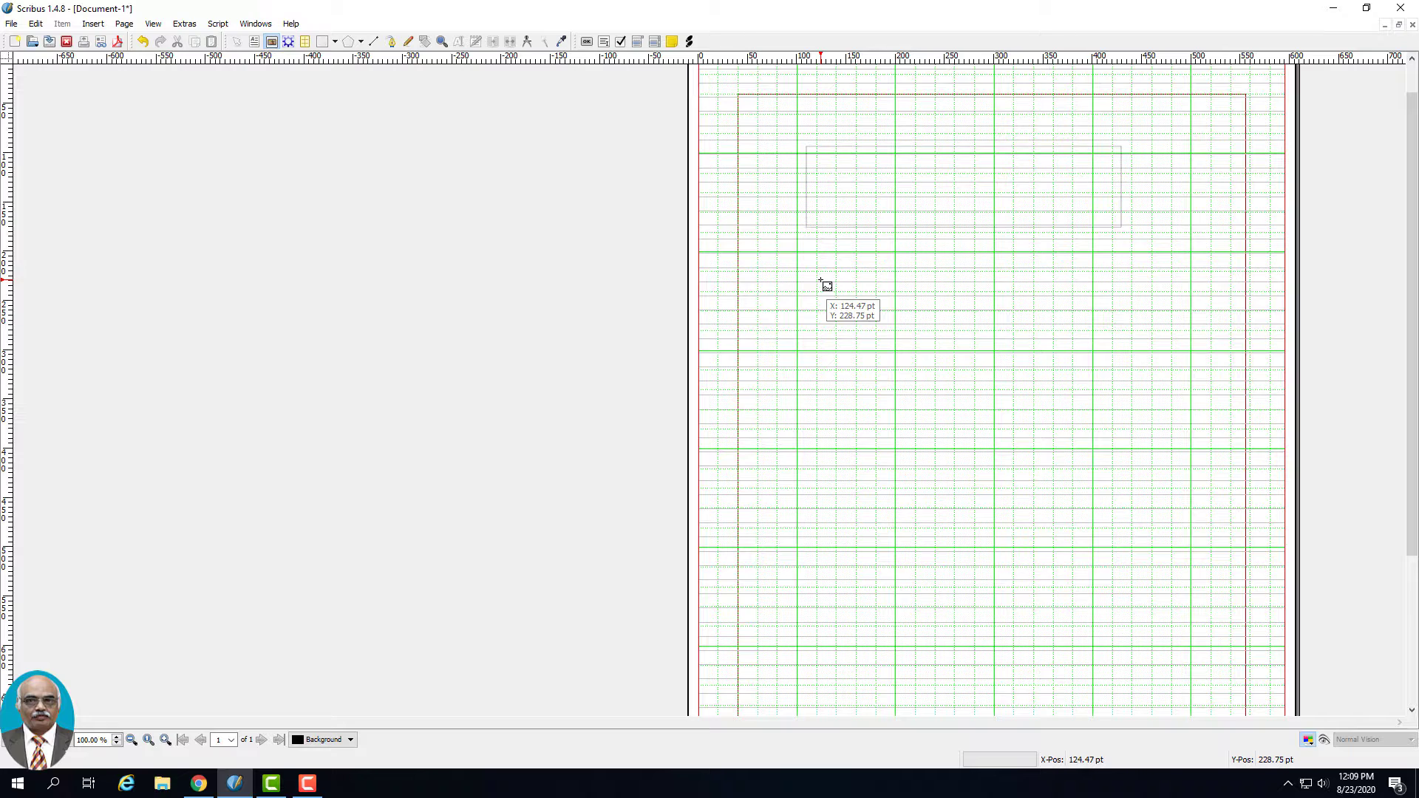
pyautogui.moveTo(820, 286); pyautogui.dragTo(1110, 489)
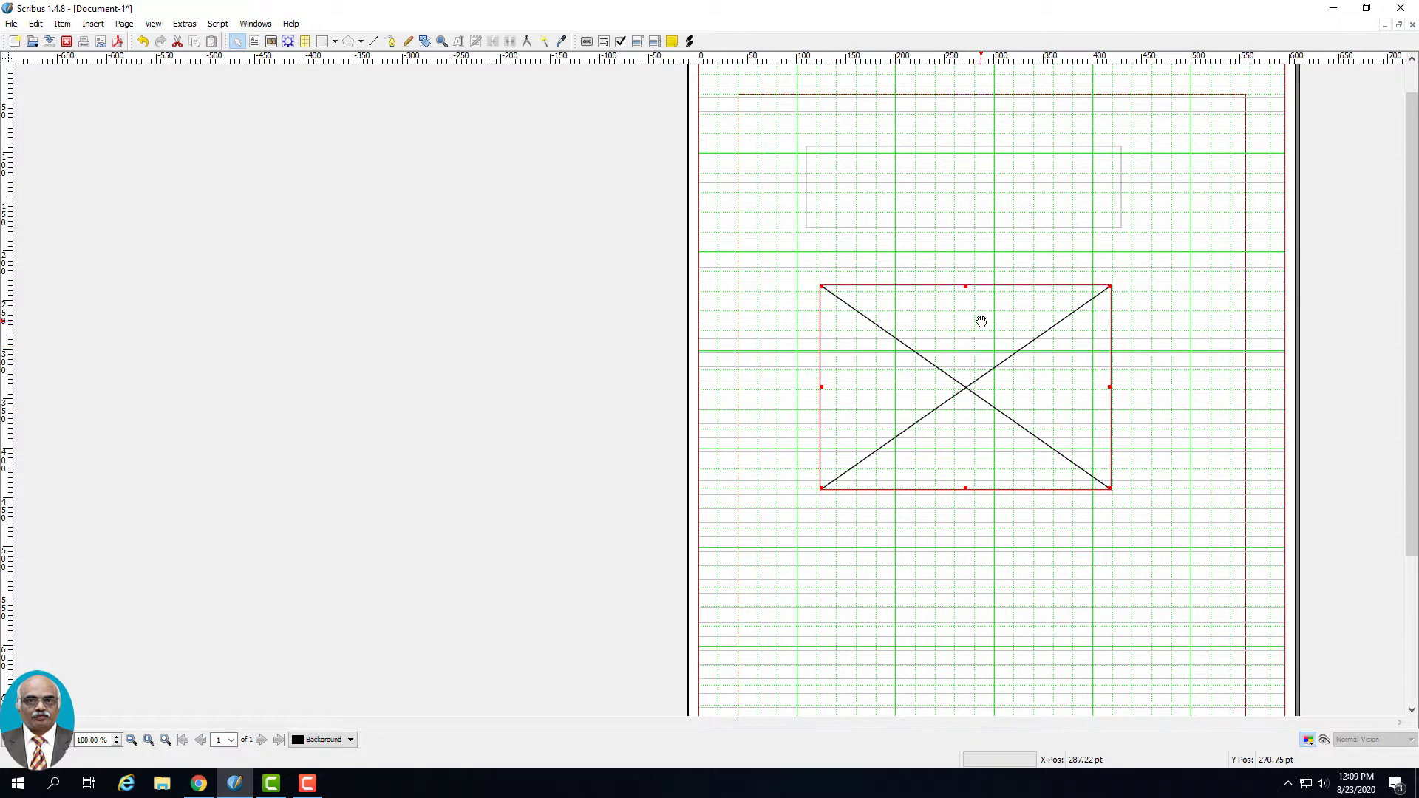
# Step: Draw a second, smaller image frame below the large one, starting at about X 160 pt, Y 477 pt, and deselect it
pyautogui.click(94, 24)
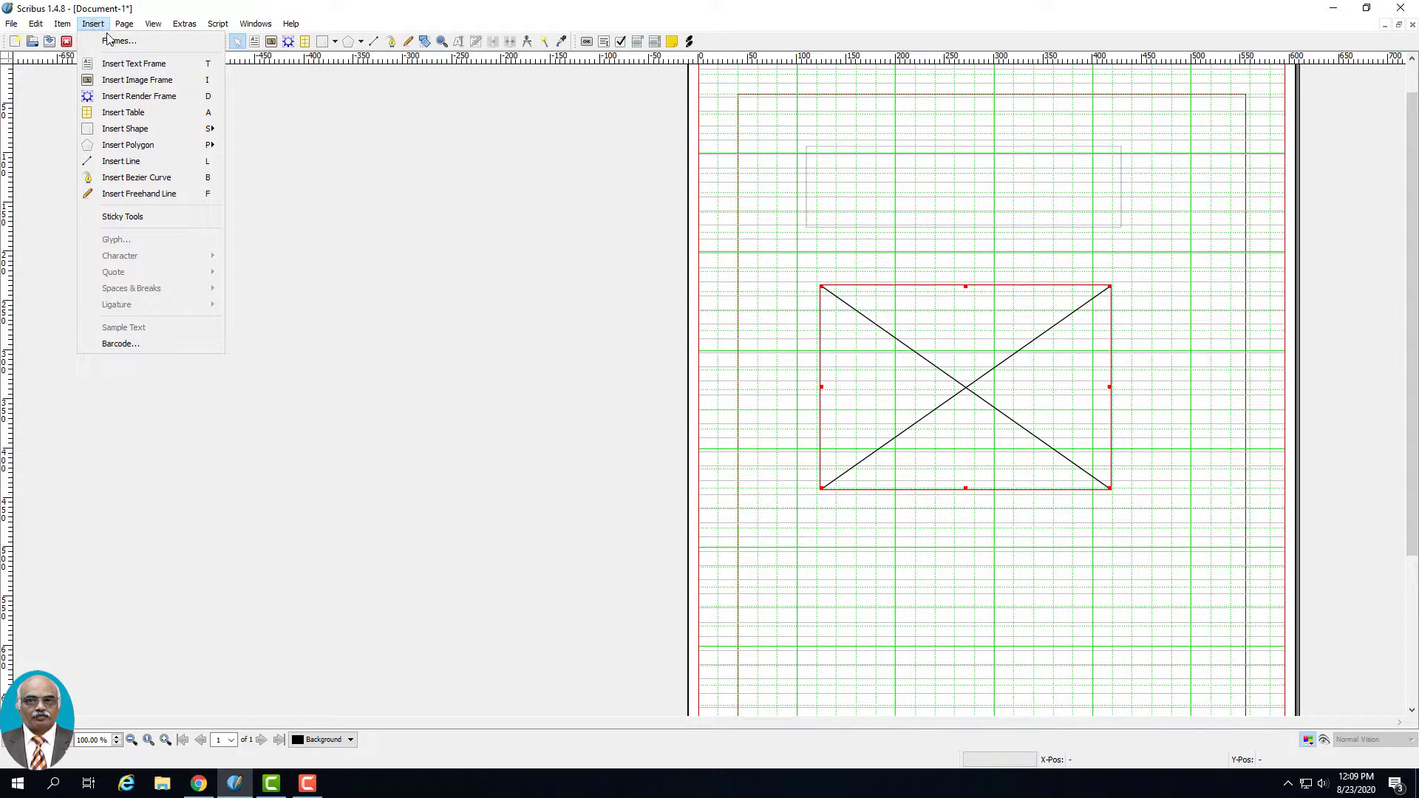
pyautogui.click(128, 80)
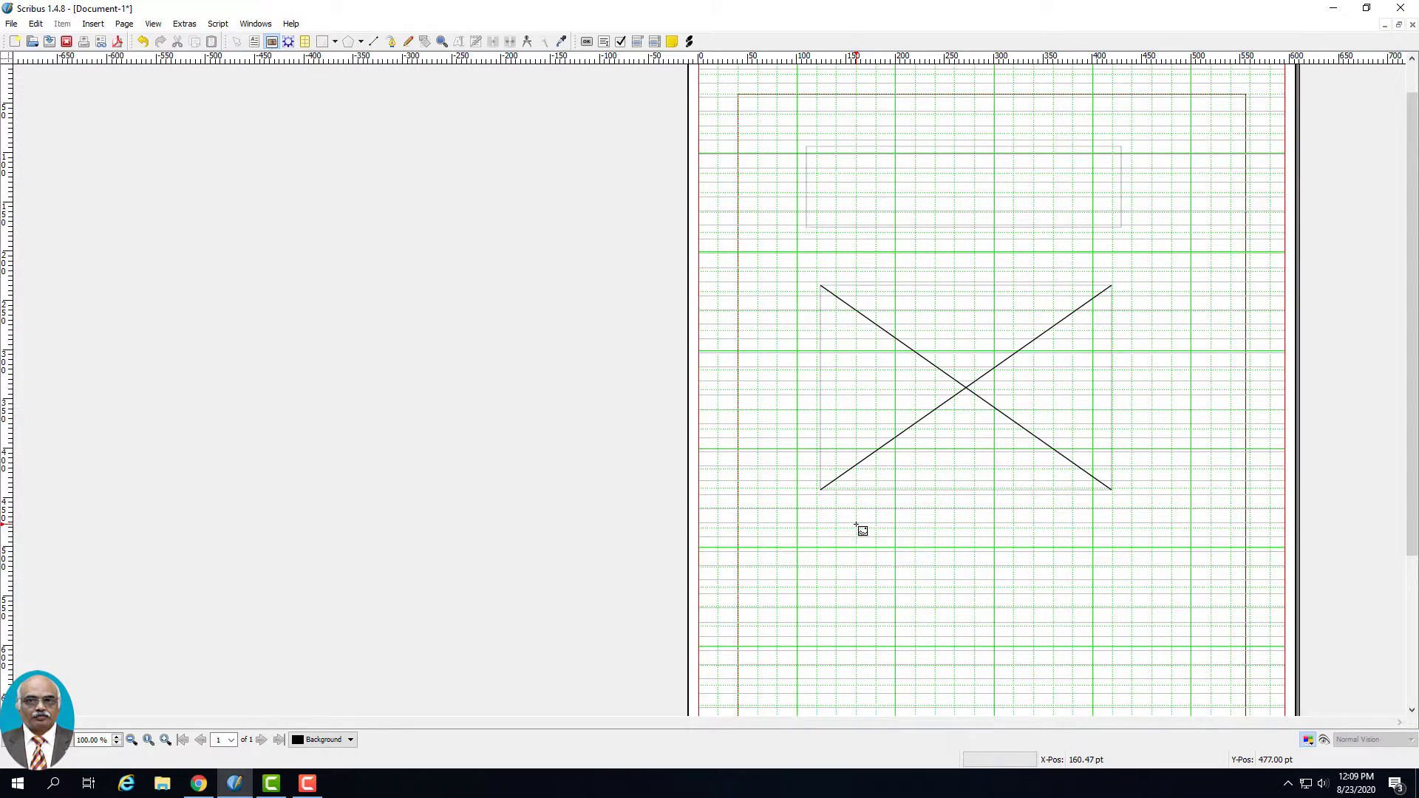
pyautogui.moveTo(856, 524); pyautogui.dragTo(1031, 686)
pyautogui.click(1147, 623)
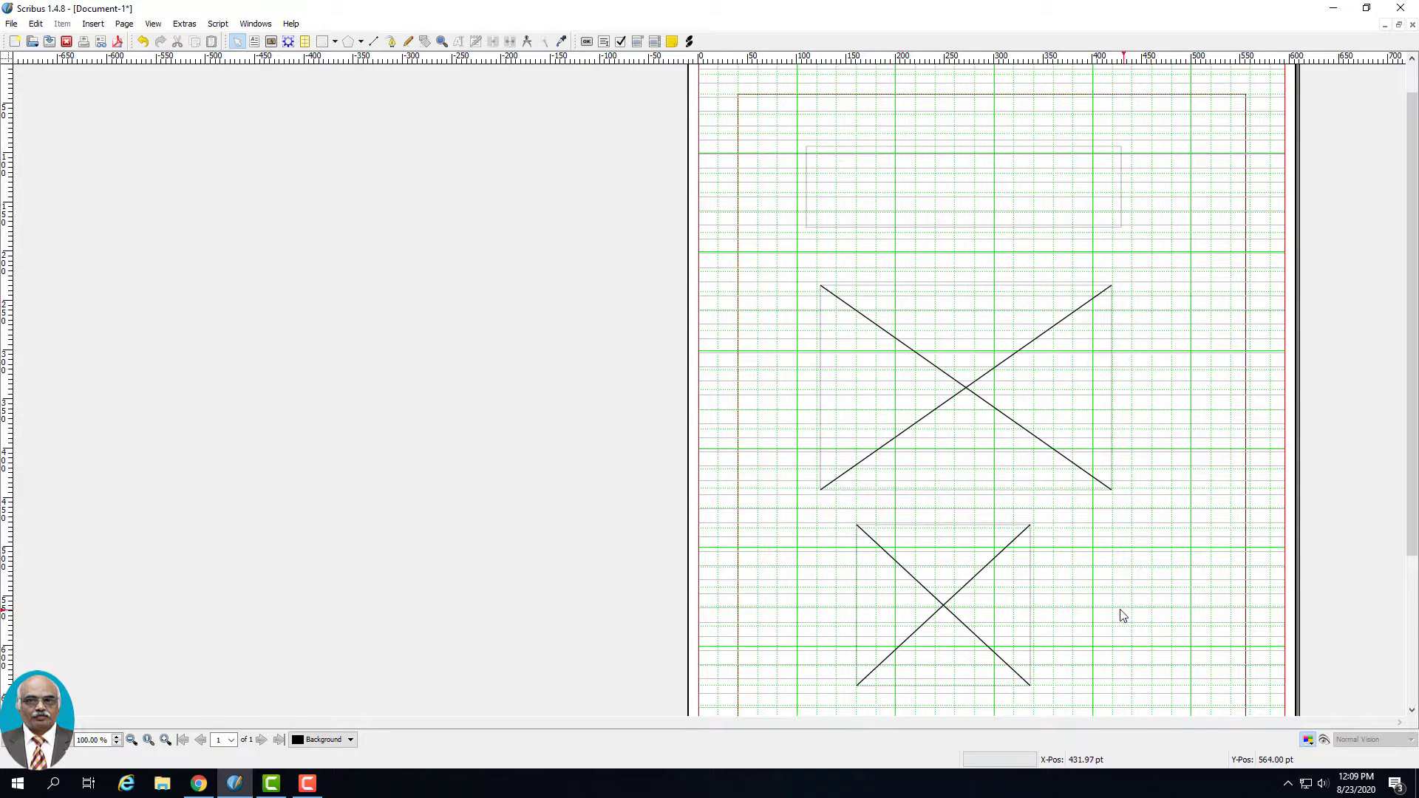
# Step: Insert a wide, low render frame beside the small image frame, starting at about X 371 pt, Y 529 pt
pyautogui.click(93, 24)
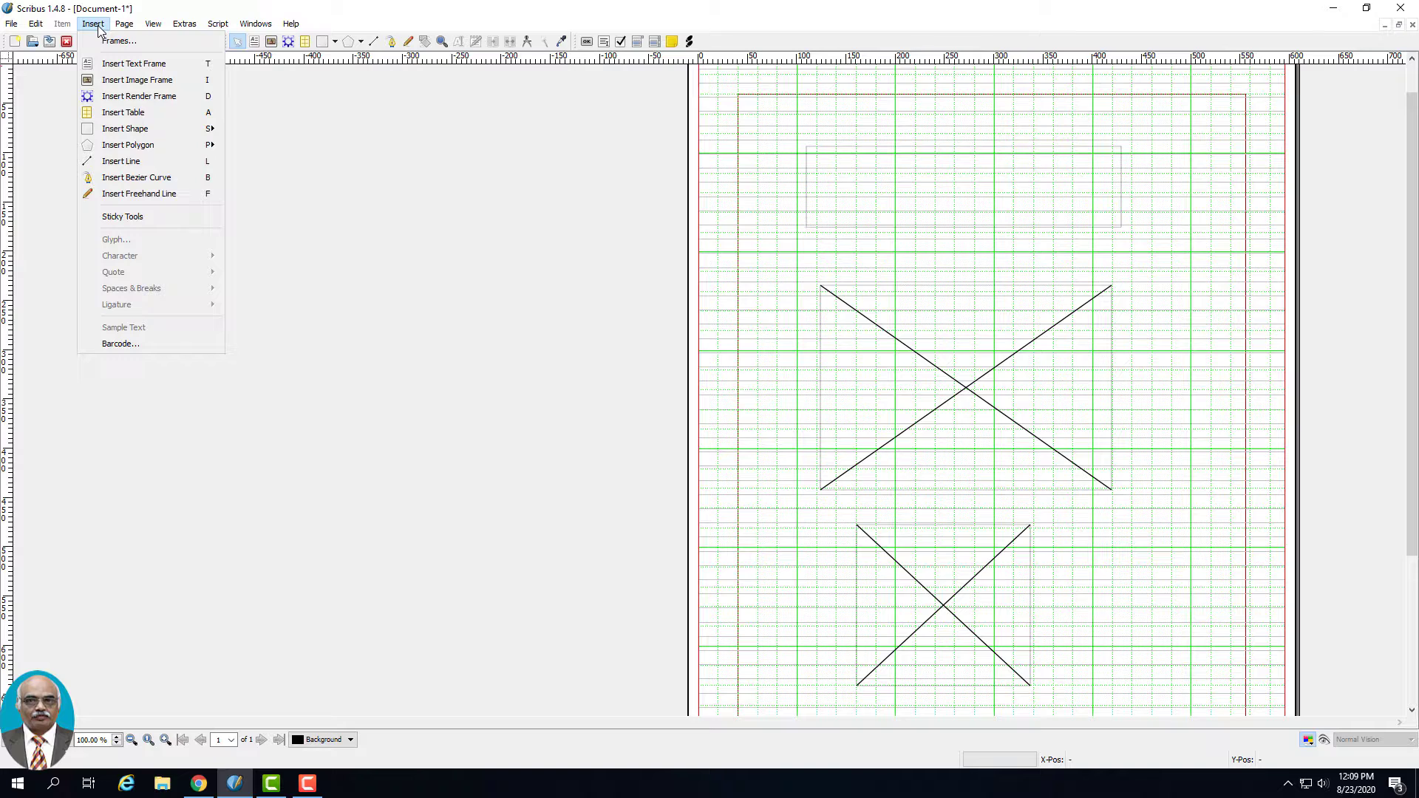
pyautogui.click(105, 96)
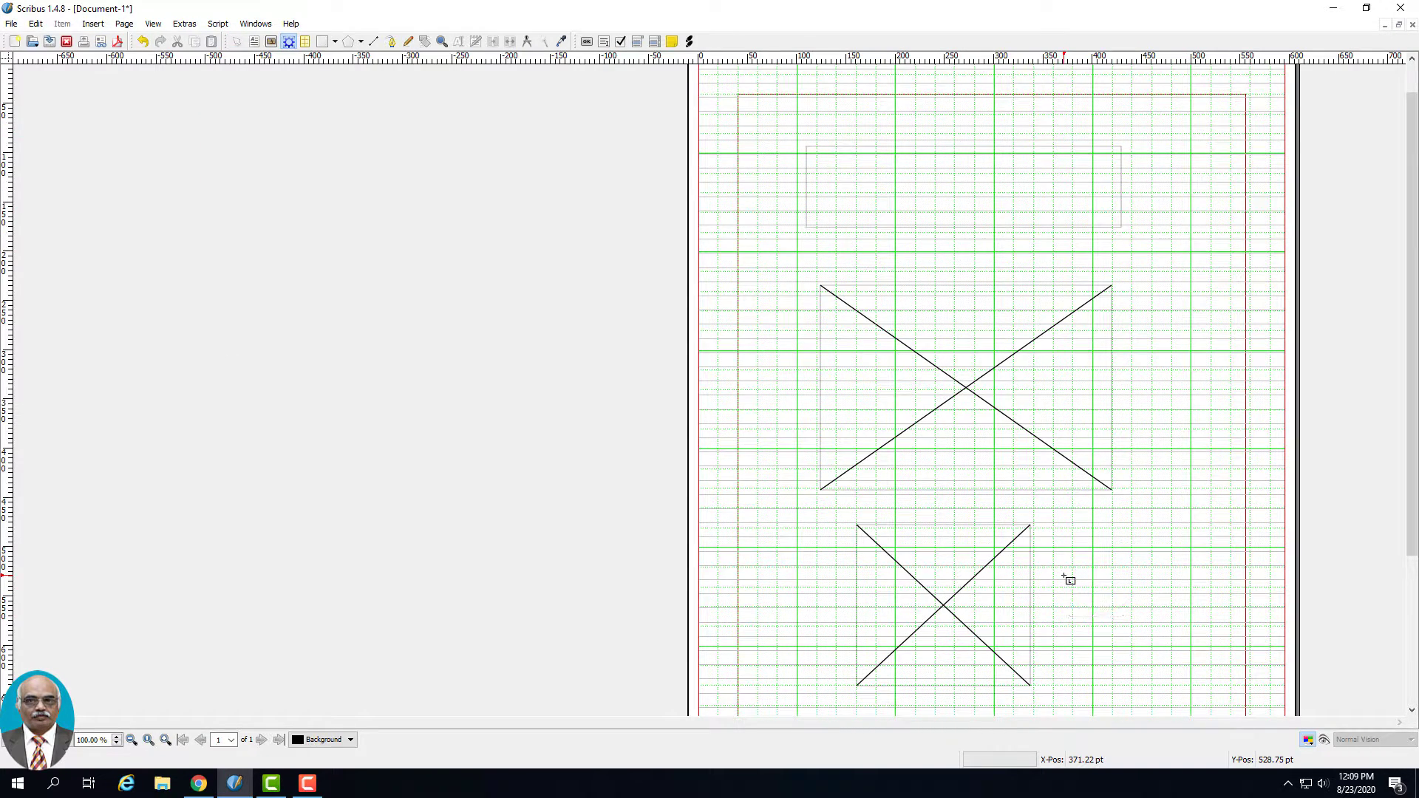
pyautogui.moveTo(1065, 575); pyautogui.dragTo(1239, 627)
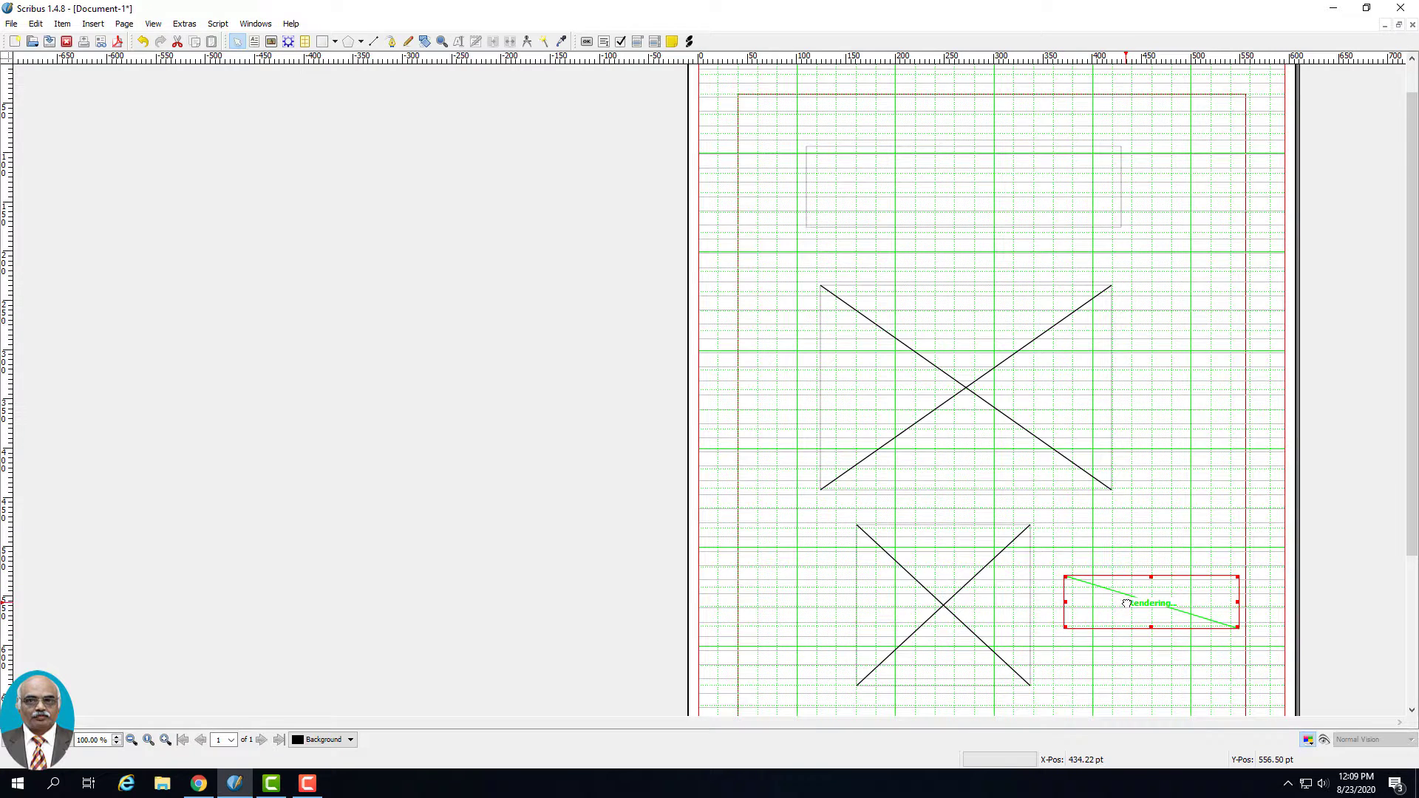
# Step: Open the render frame's LaTeX source, examine the example formula code, and close the editor without changes
pyautogui.doubleClick(1126, 603)
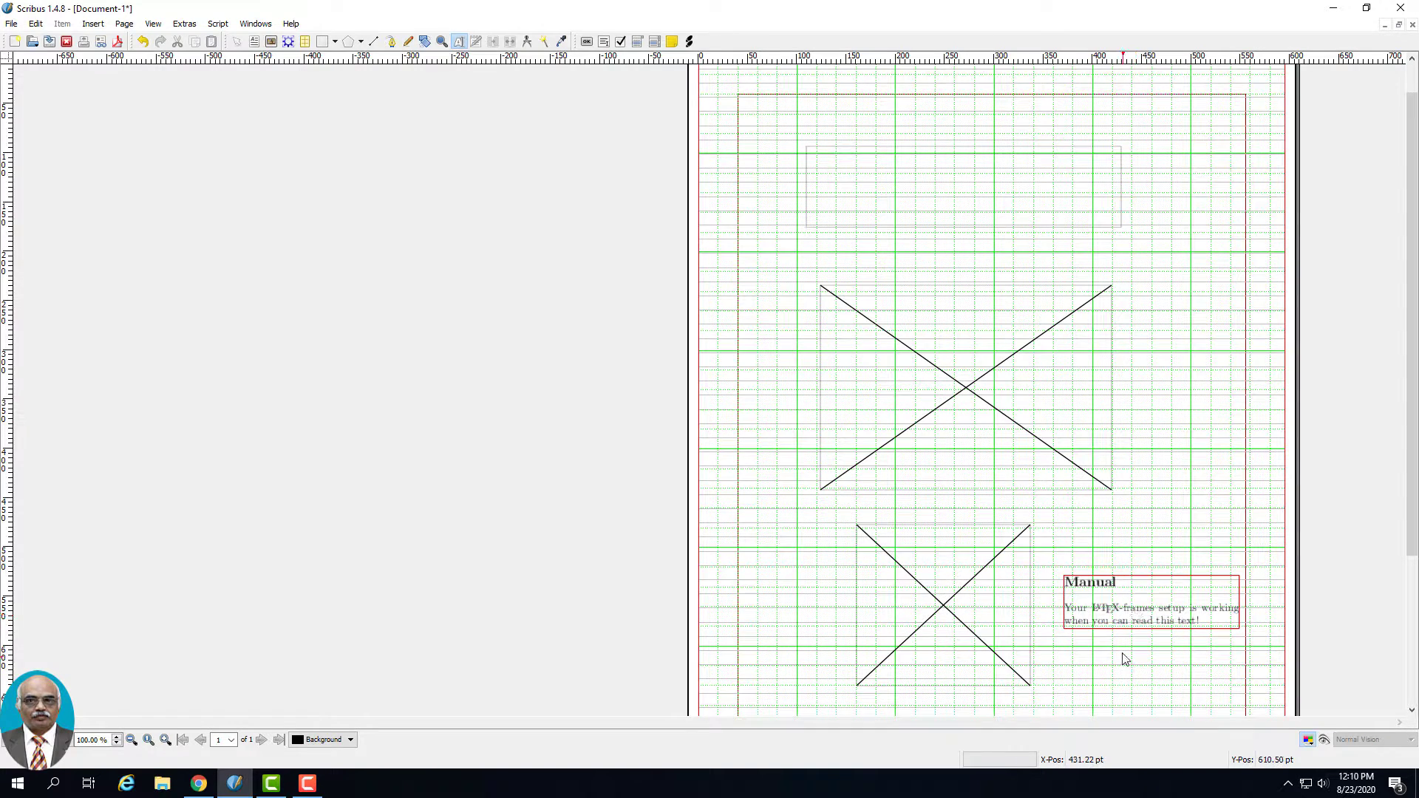
pyautogui.rightClick(1137, 608)
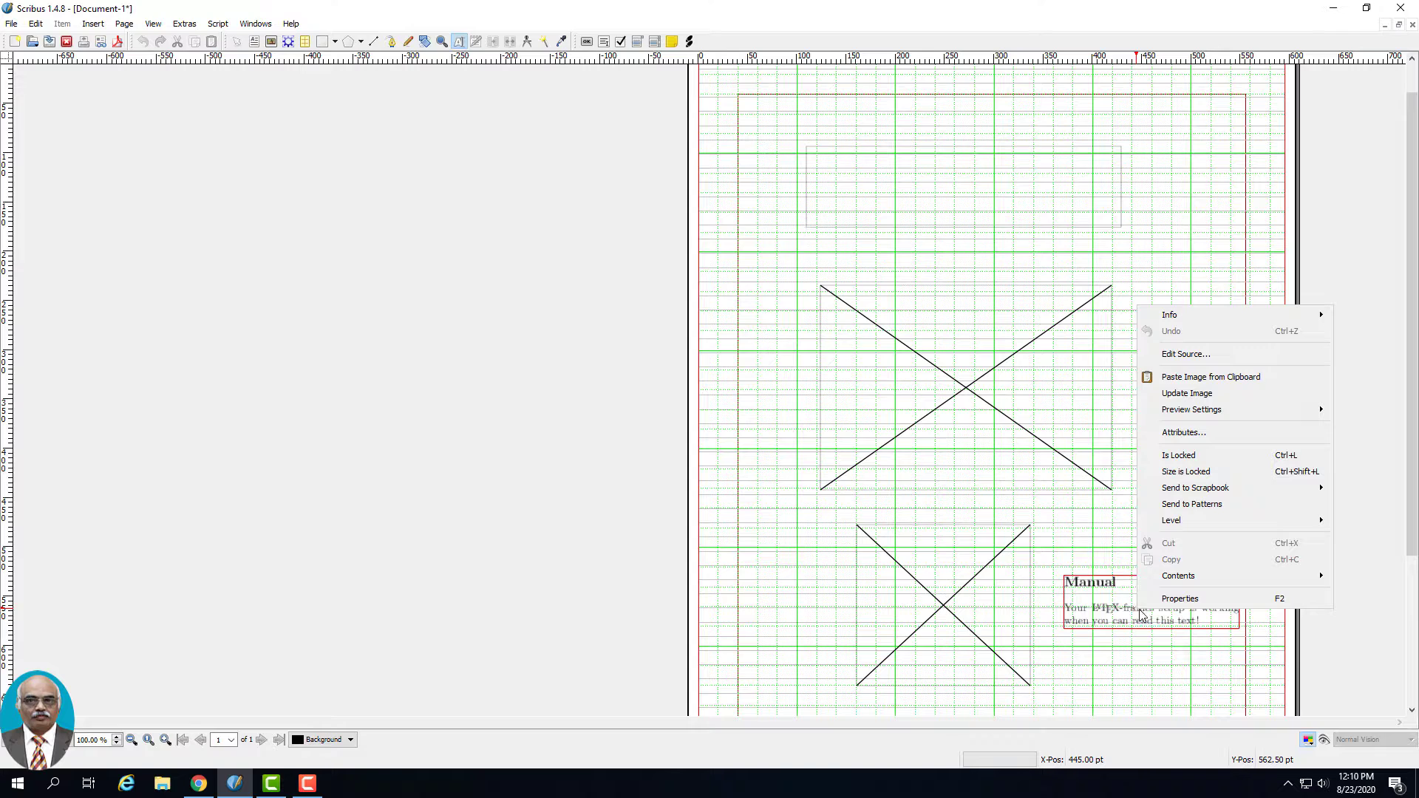
pyautogui.click(1170, 356)
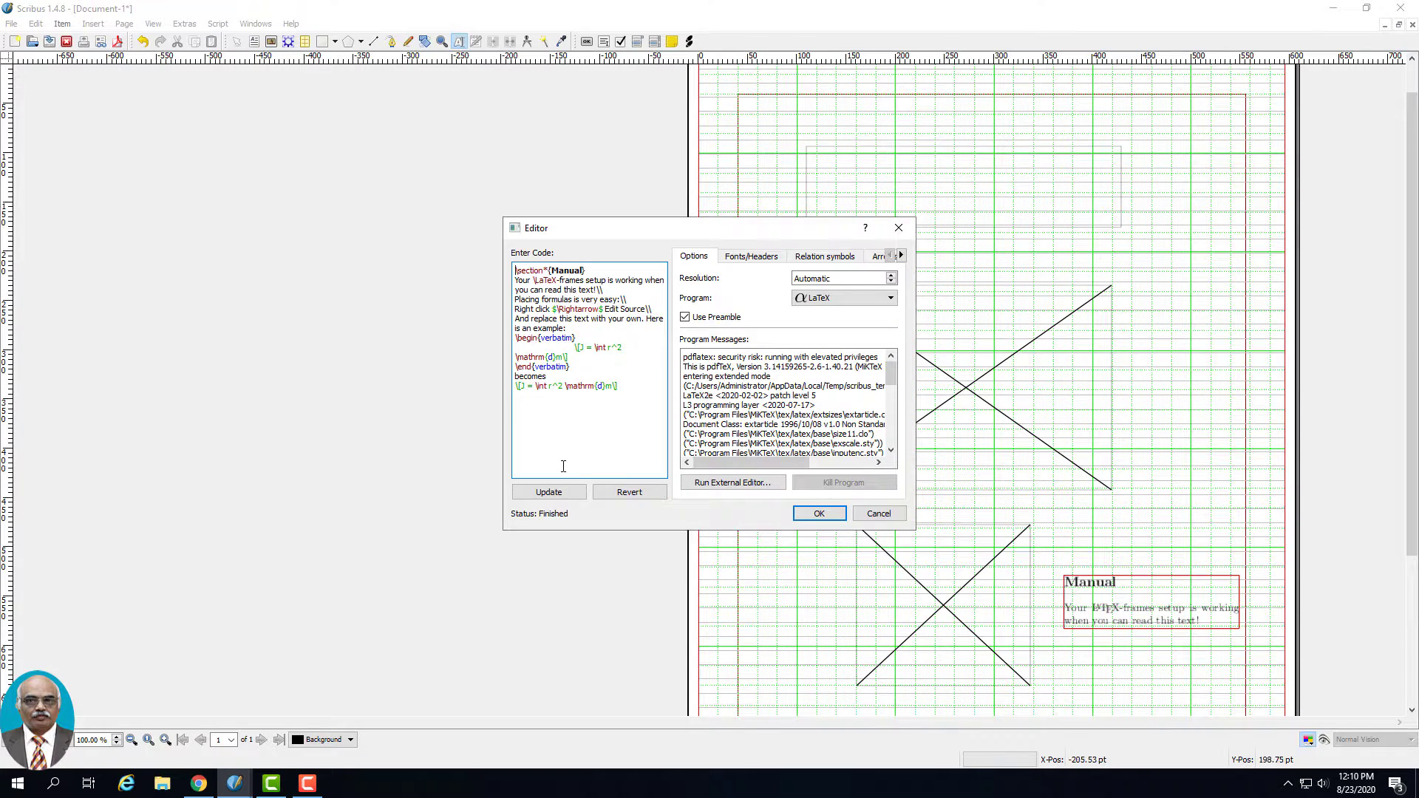
pyautogui.moveTo(769, 235); pyautogui.dragTo(411, 217)
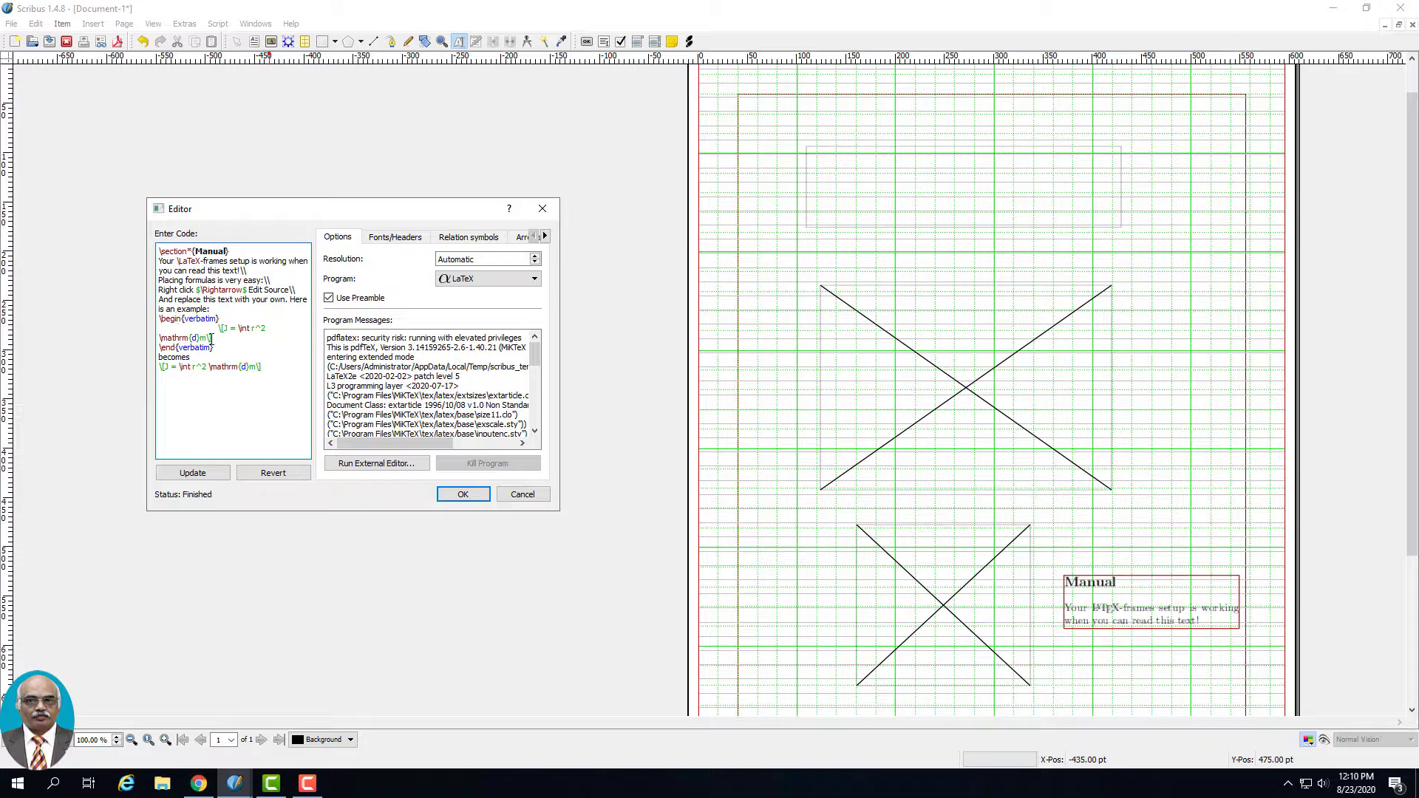
pyautogui.moveTo(215, 328)
pyautogui.mouseDown()
pyautogui.moveTo(265, 350)
pyautogui.moveTo(190, 357)
pyautogui.moveTo(226, 337)
pyautogui.mouseUp()
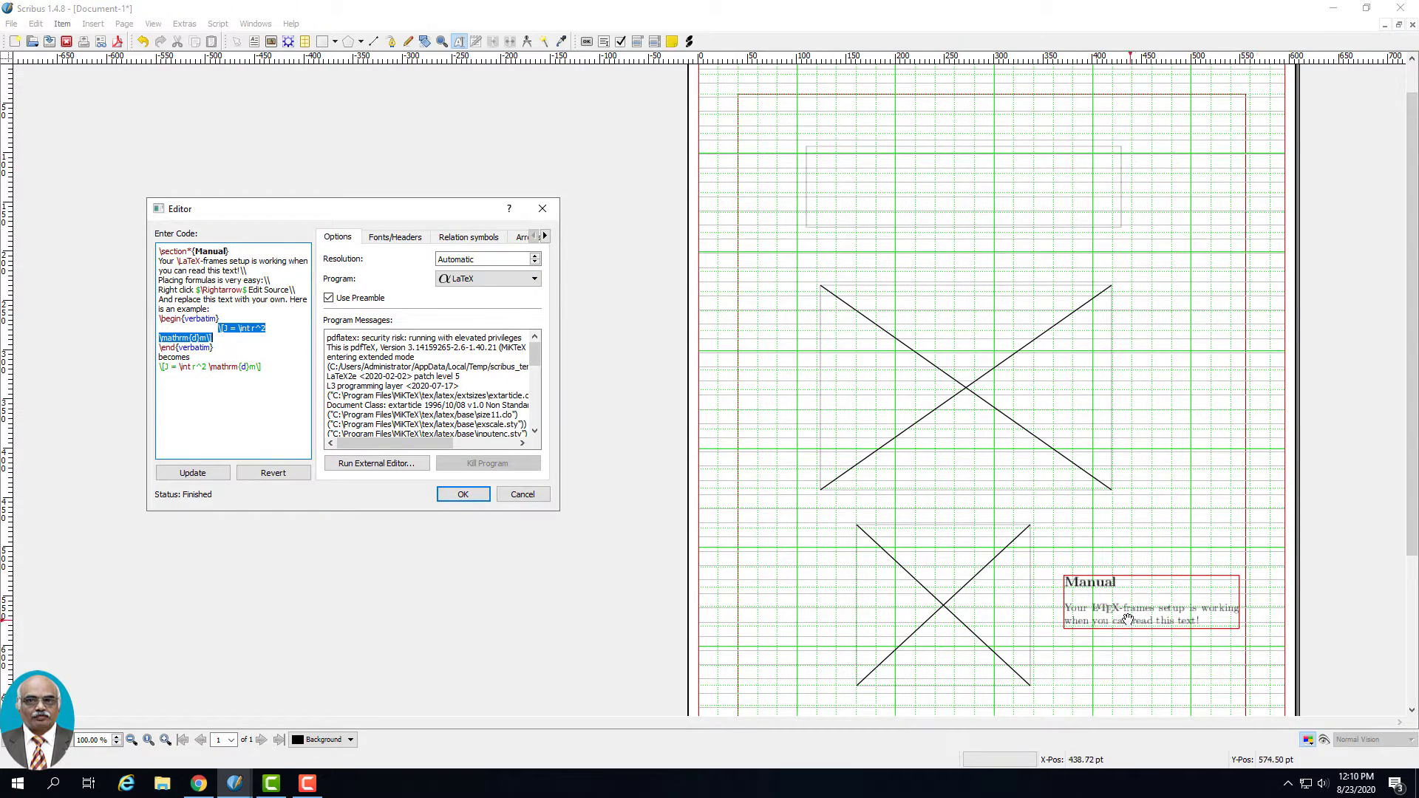
pyautogui.click(522, 495)
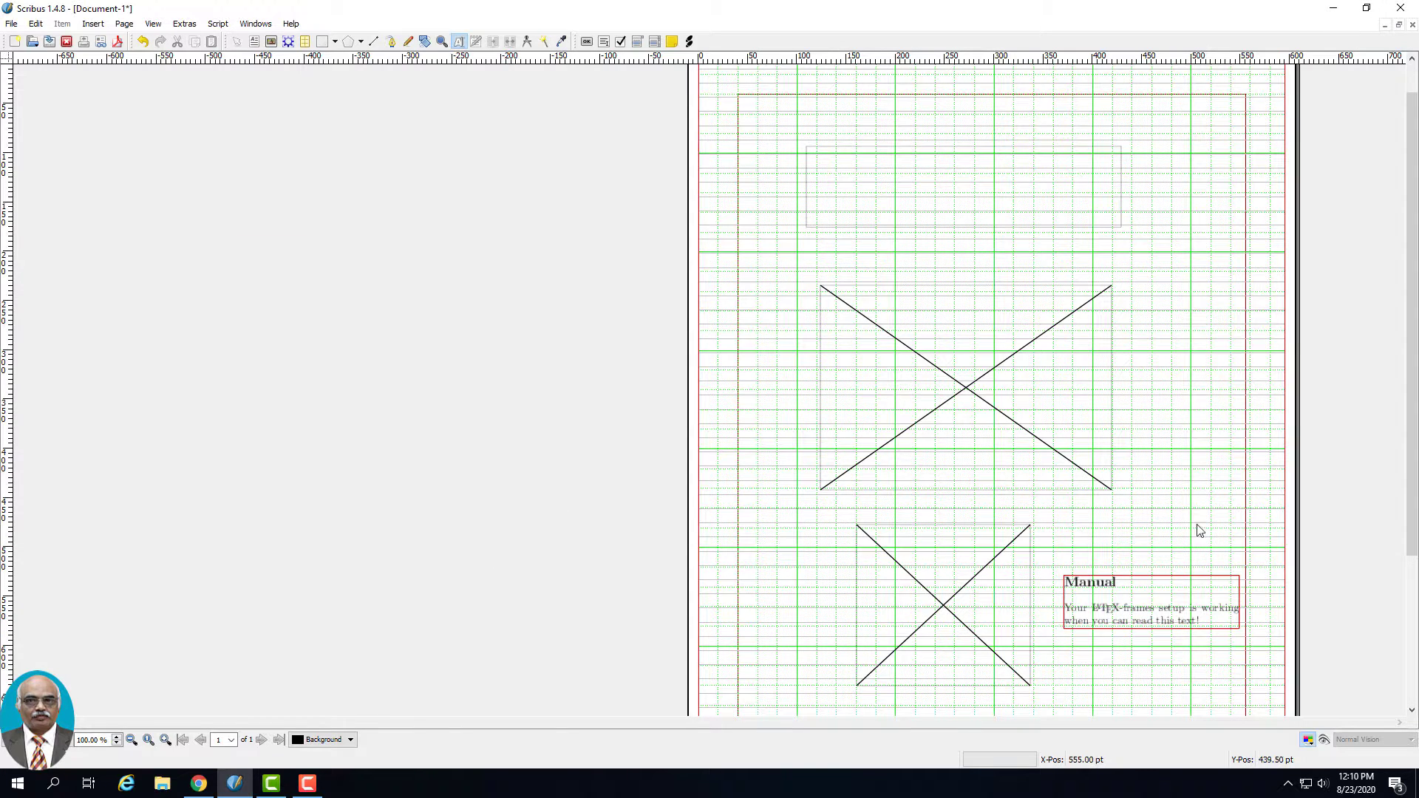
# Step: Insert a table with 2 rows and 2 columns beside the large image frame, ending at about X 573 pt, Y 405 pt
pyautogui.click(99, 28)
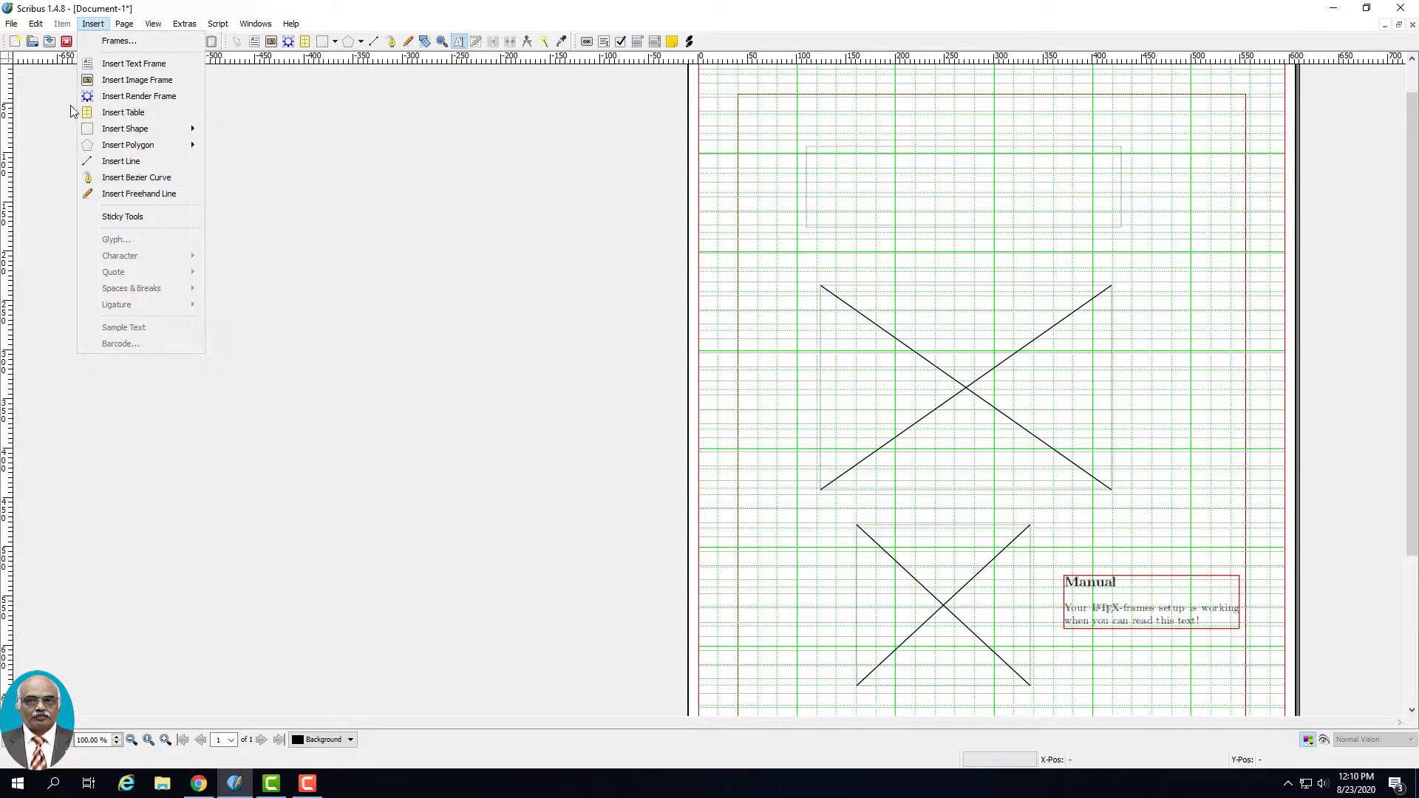
pyautogui.click(113, 113)
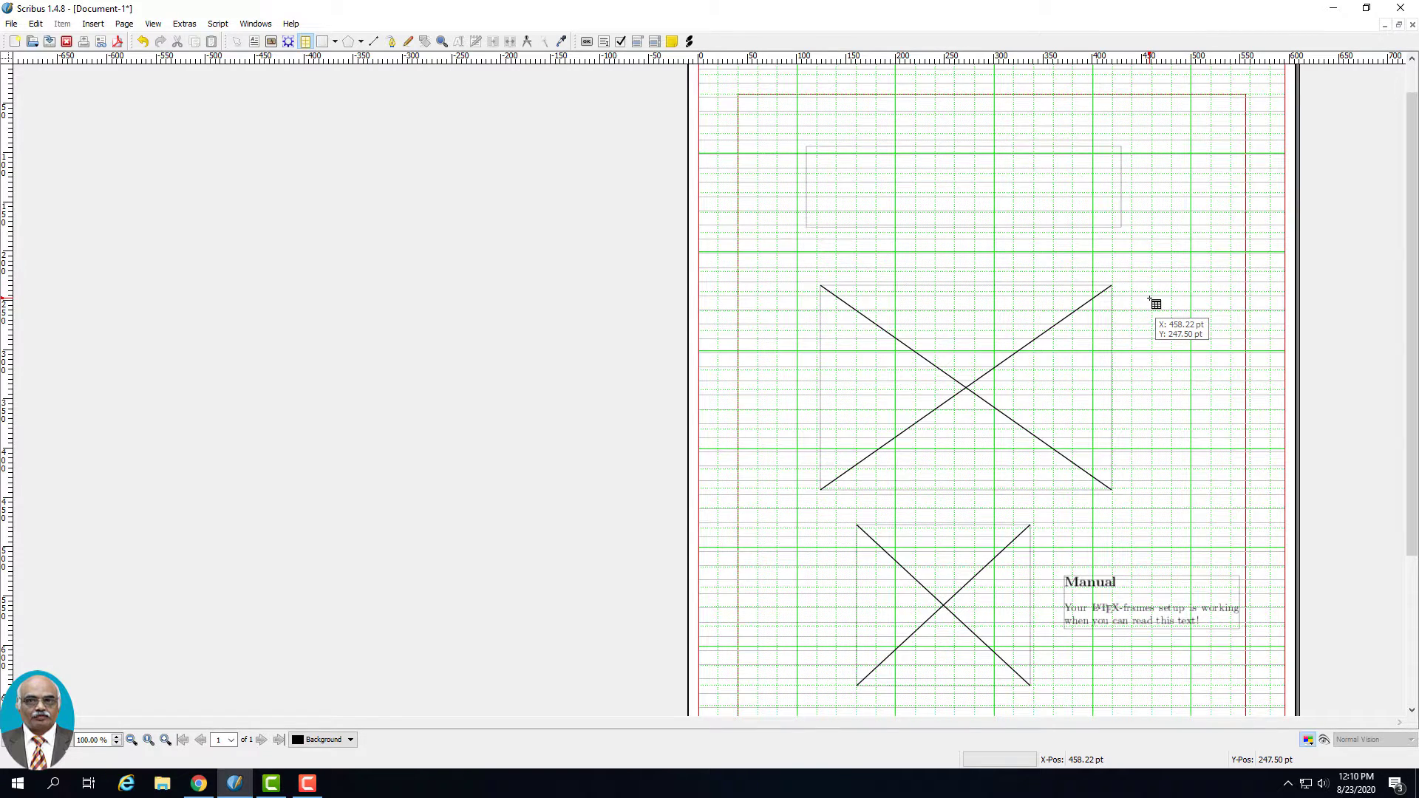
pyautogui.moveTo(1142, 300); pyautogui.dragTo(1264, 453)
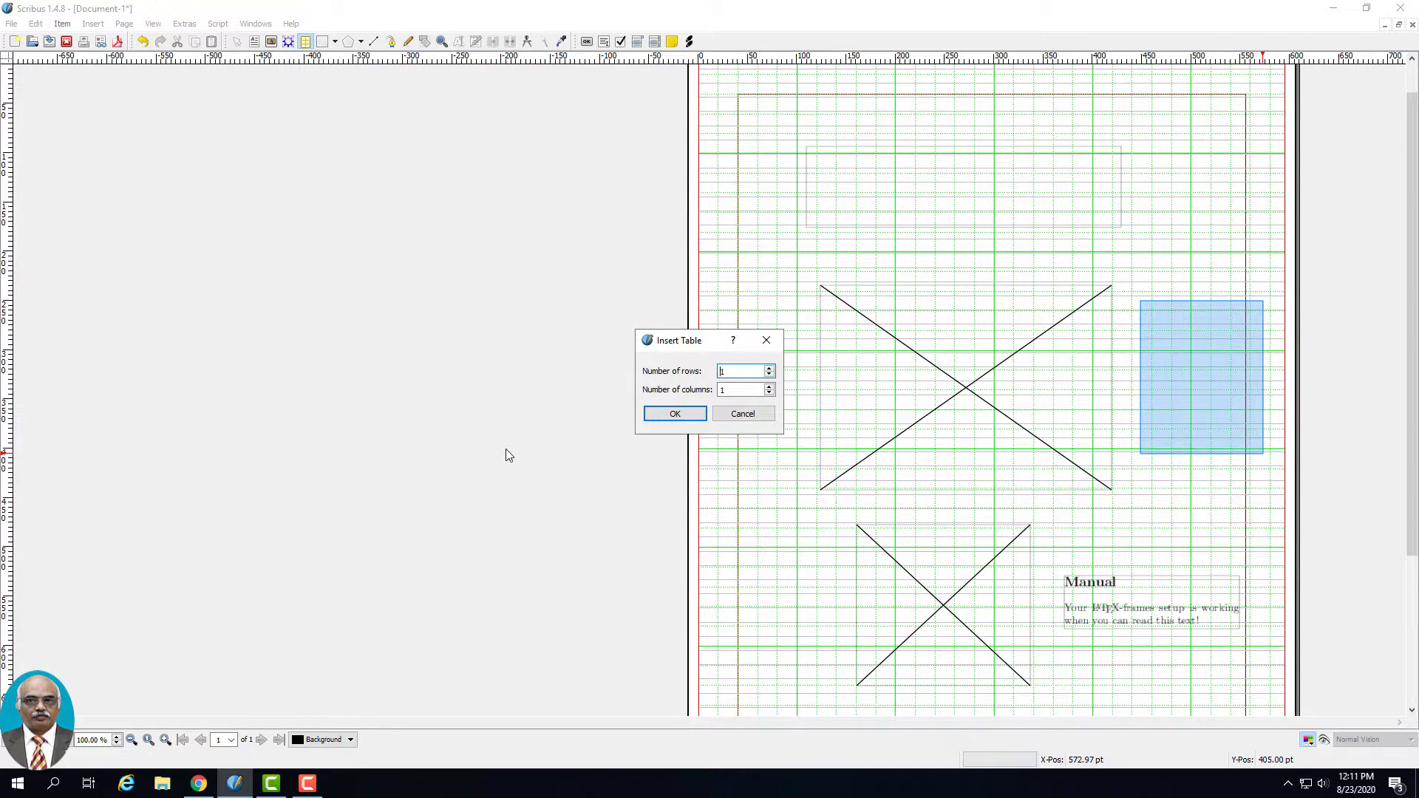
pyautogui.click(768, 368)
pyautogui.click(769, 387)
pyautogui.click(675, 412)
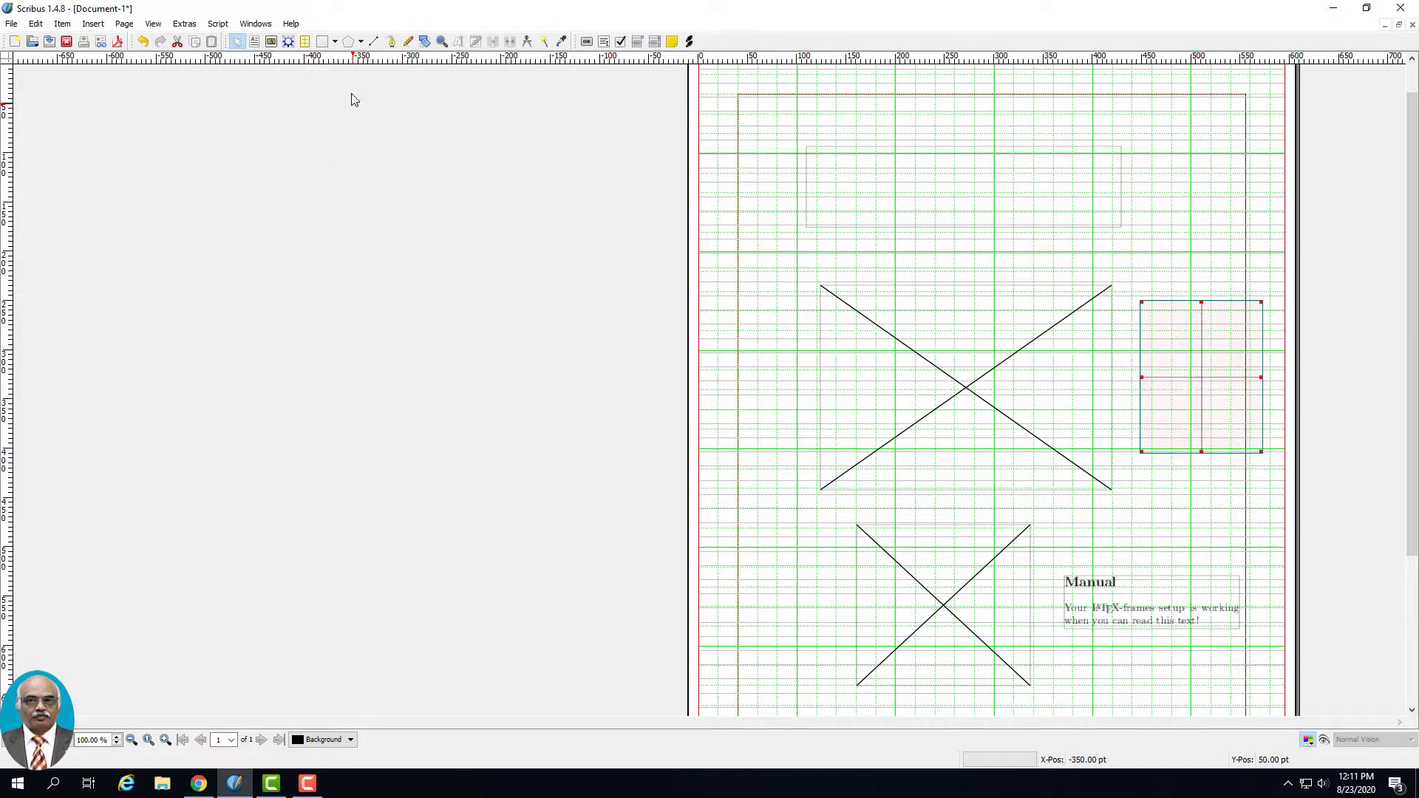
pyautogui.click(1146, 237)
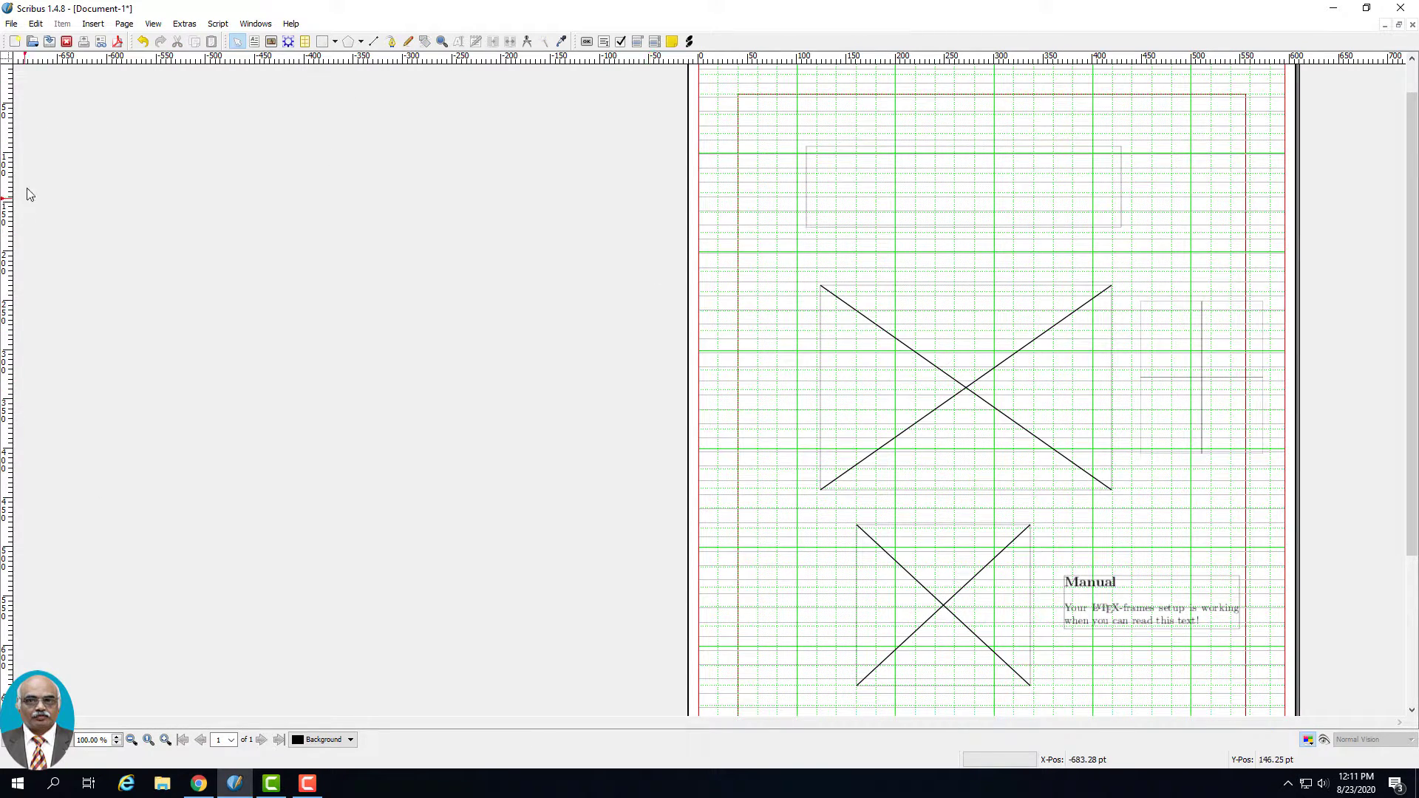
# Step: Insert the right-triangle default shape between the page margin and the small image frame, and deselect it
pyautogui.click(96, 28)
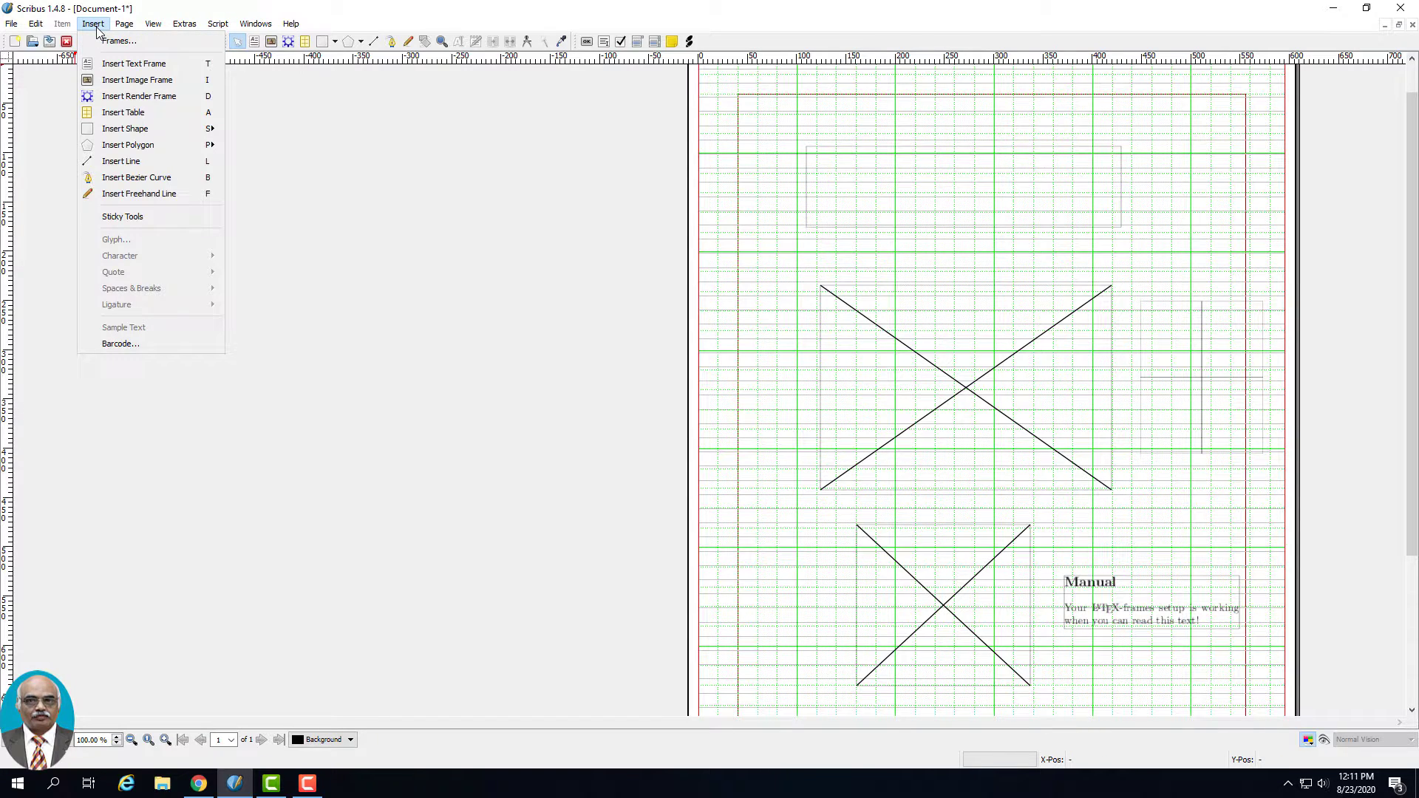
pyautogui.moveTo(165, 129)
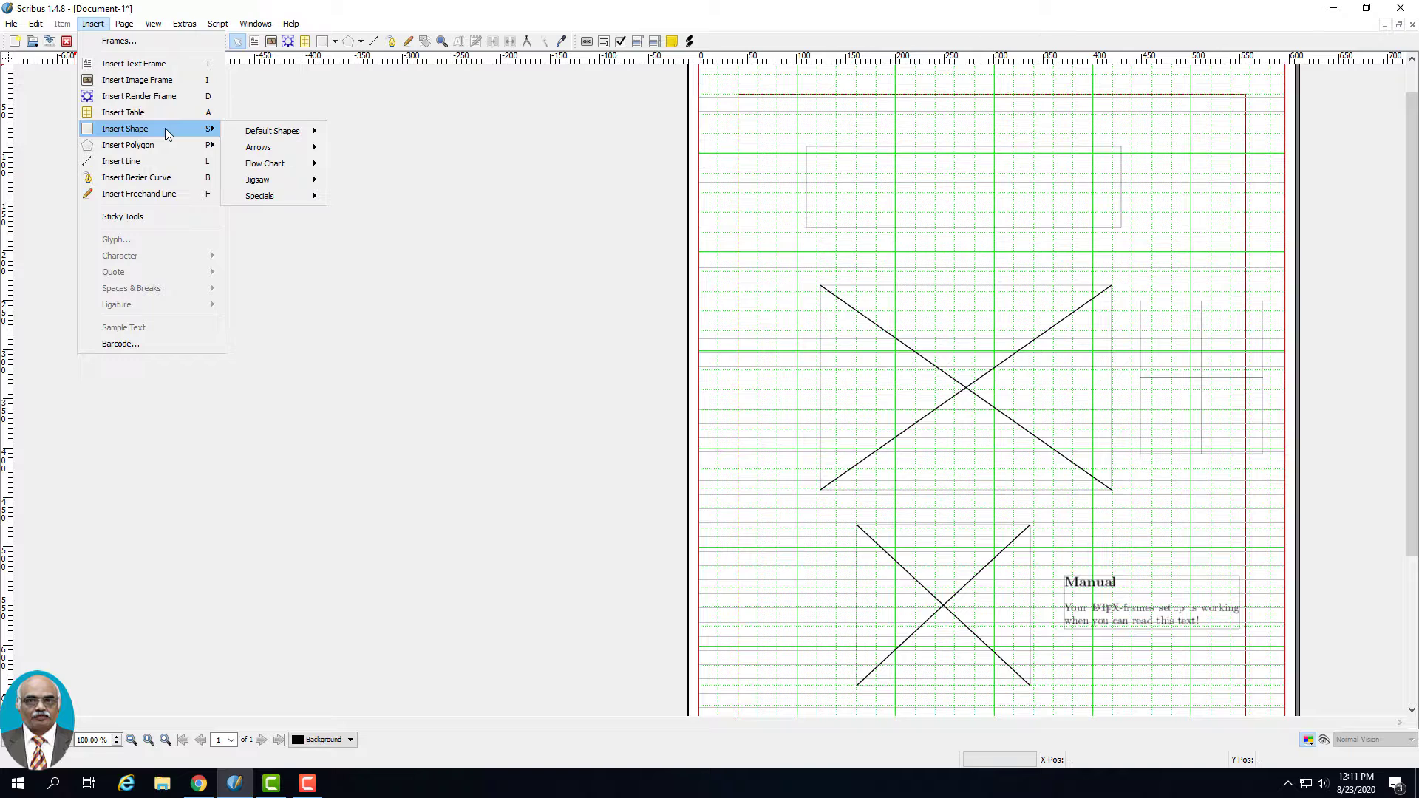
pyautogui.moveTo(316, 139)
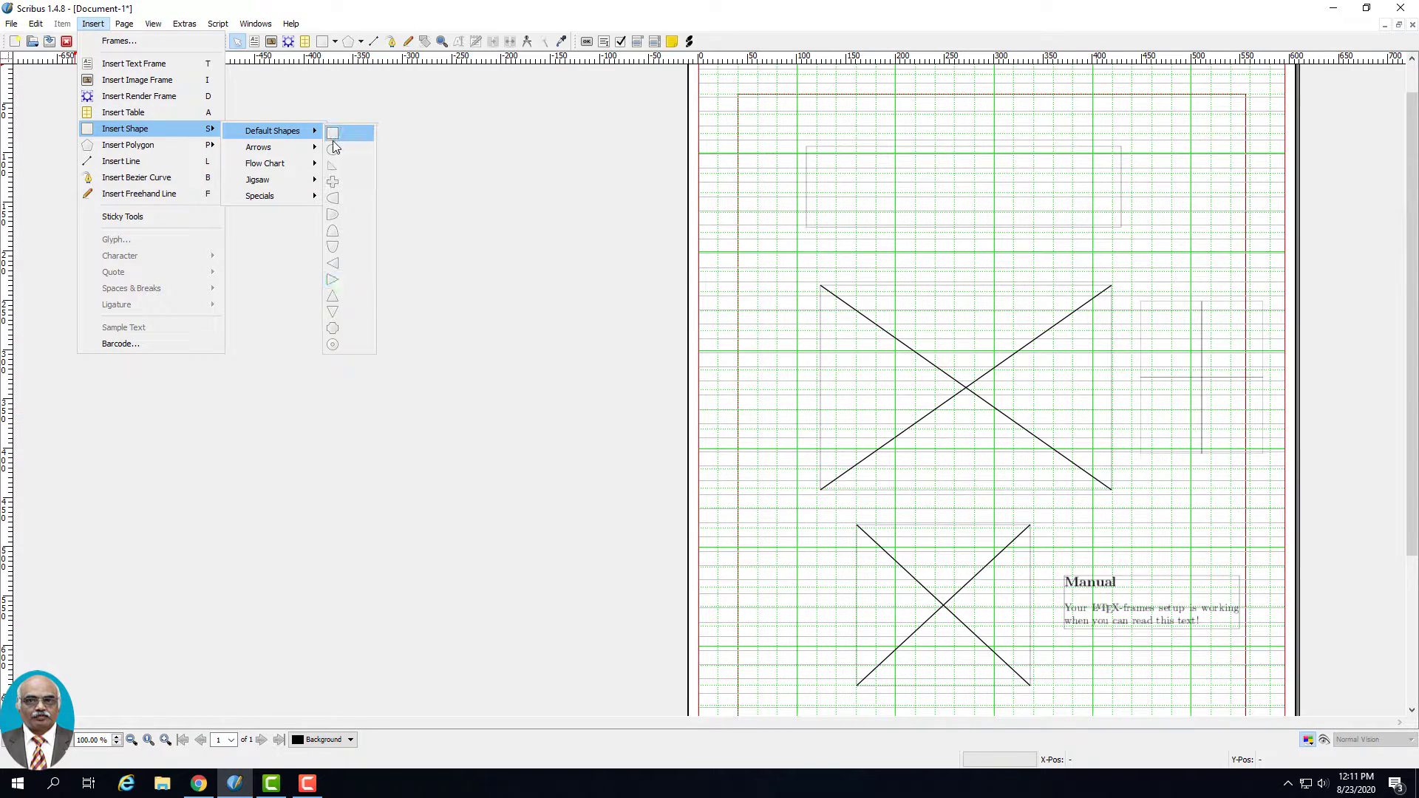
pyautogui.click(339, 167)
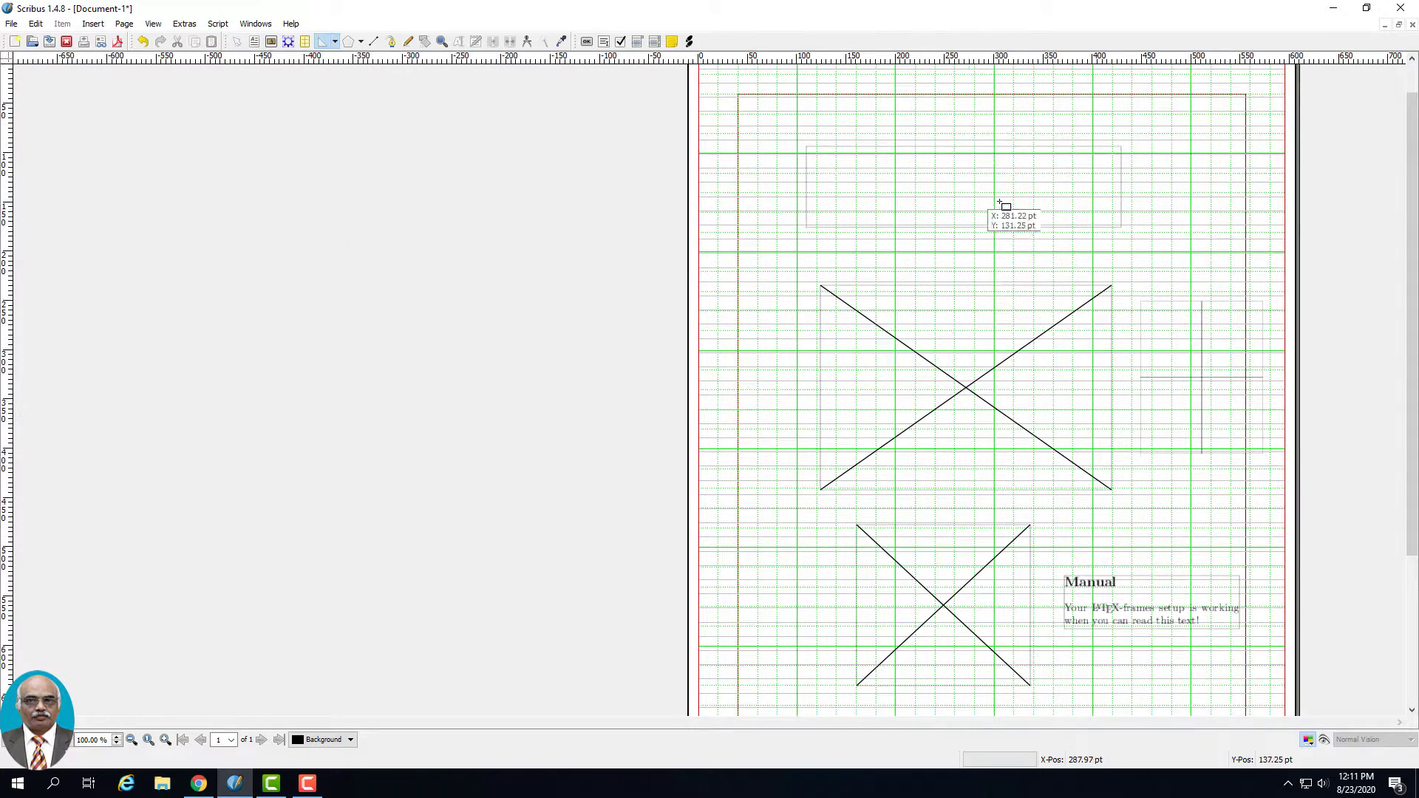
pyautogui.moveTo(752, 541)
pyautogui.mouseDown()
pyautogui.moveTo(798, 643)
pyautogui.moveTo(829, 665)
pyautogui.mouseUp()
pyautogui.click(1271, 530)
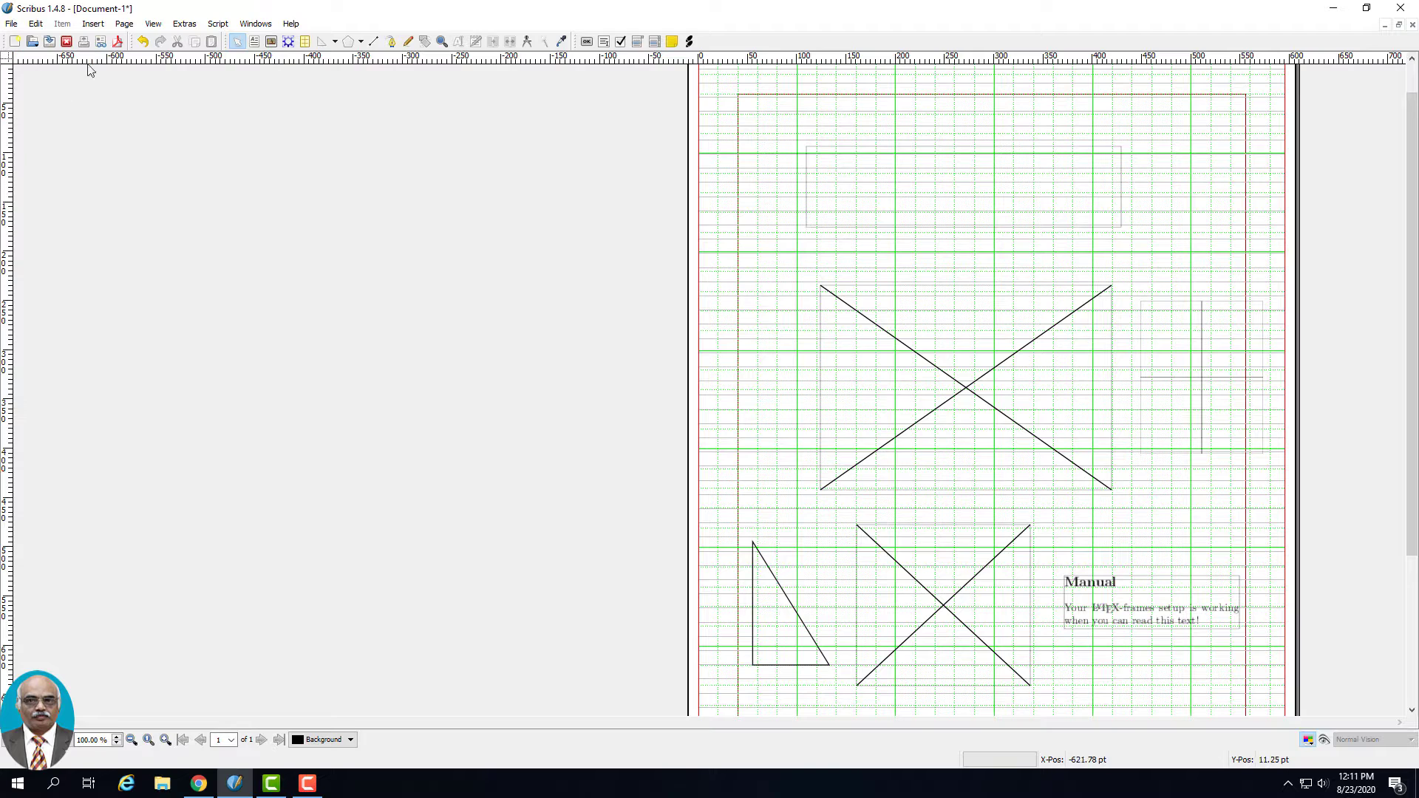
# Step: Start a polygon through its properties and raise the number of corners to 38
pyautogui.click(90, 26)
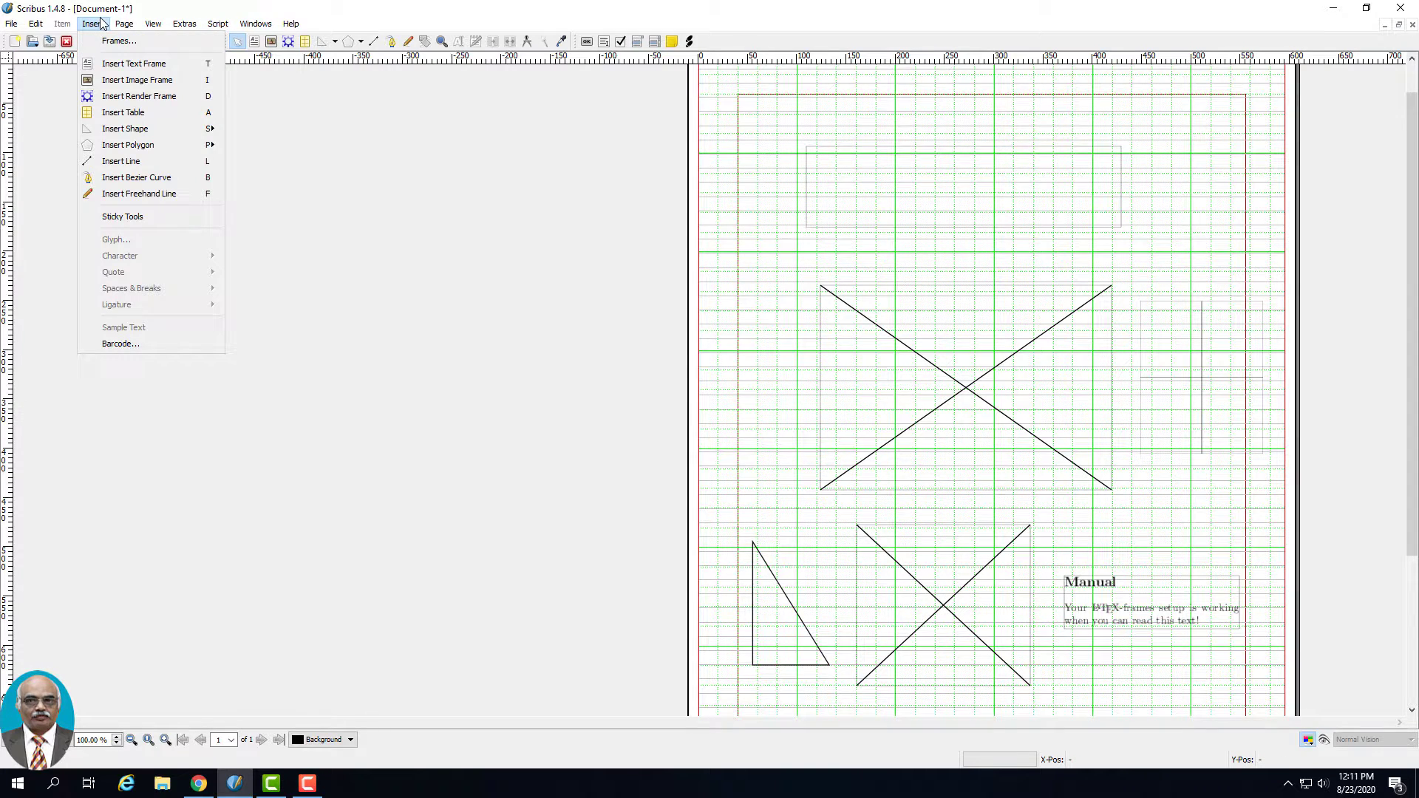
pyautogui.moveTo(134, 150)
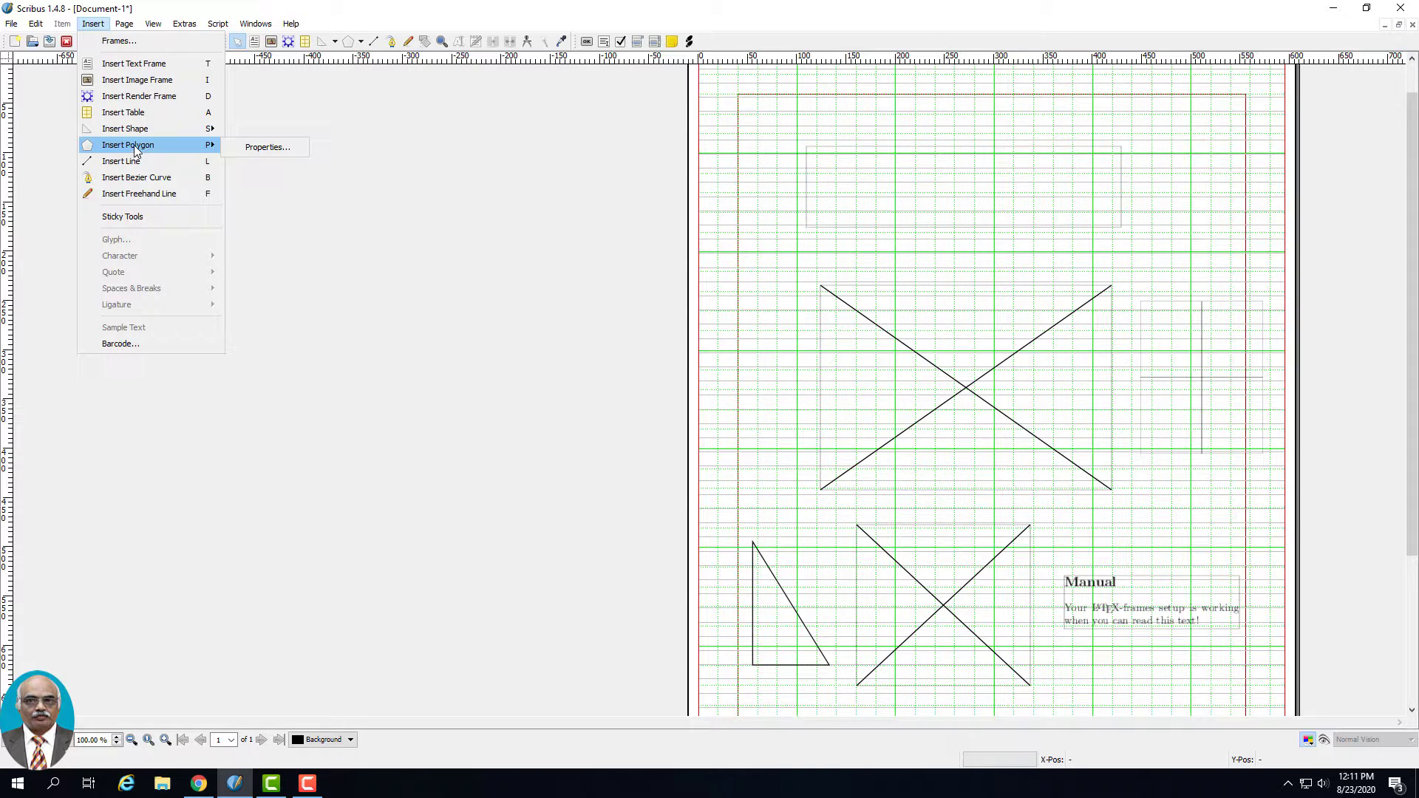
pyautogui.click(237, 146)
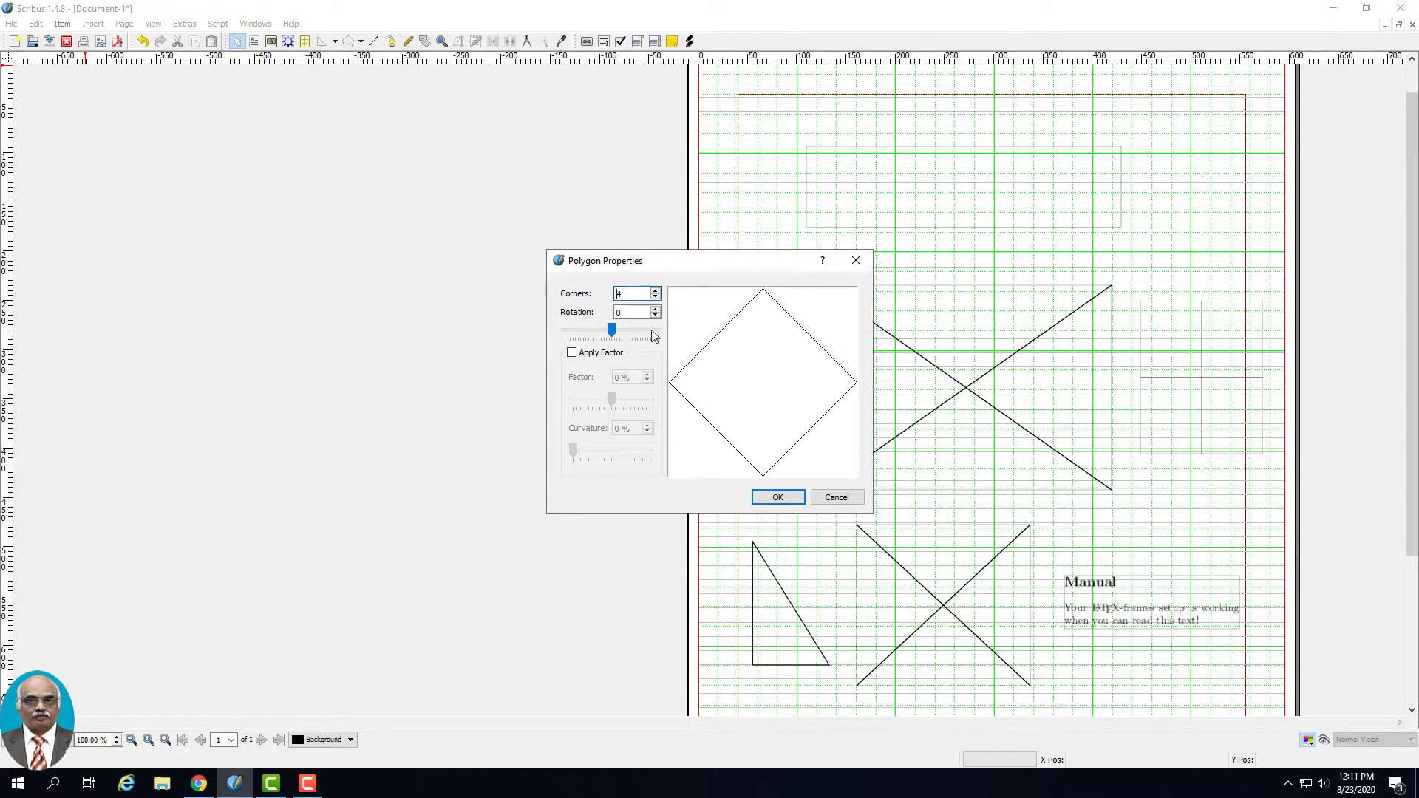
pyautogui.click(655, 291)
pyautogui.click(655, 291)
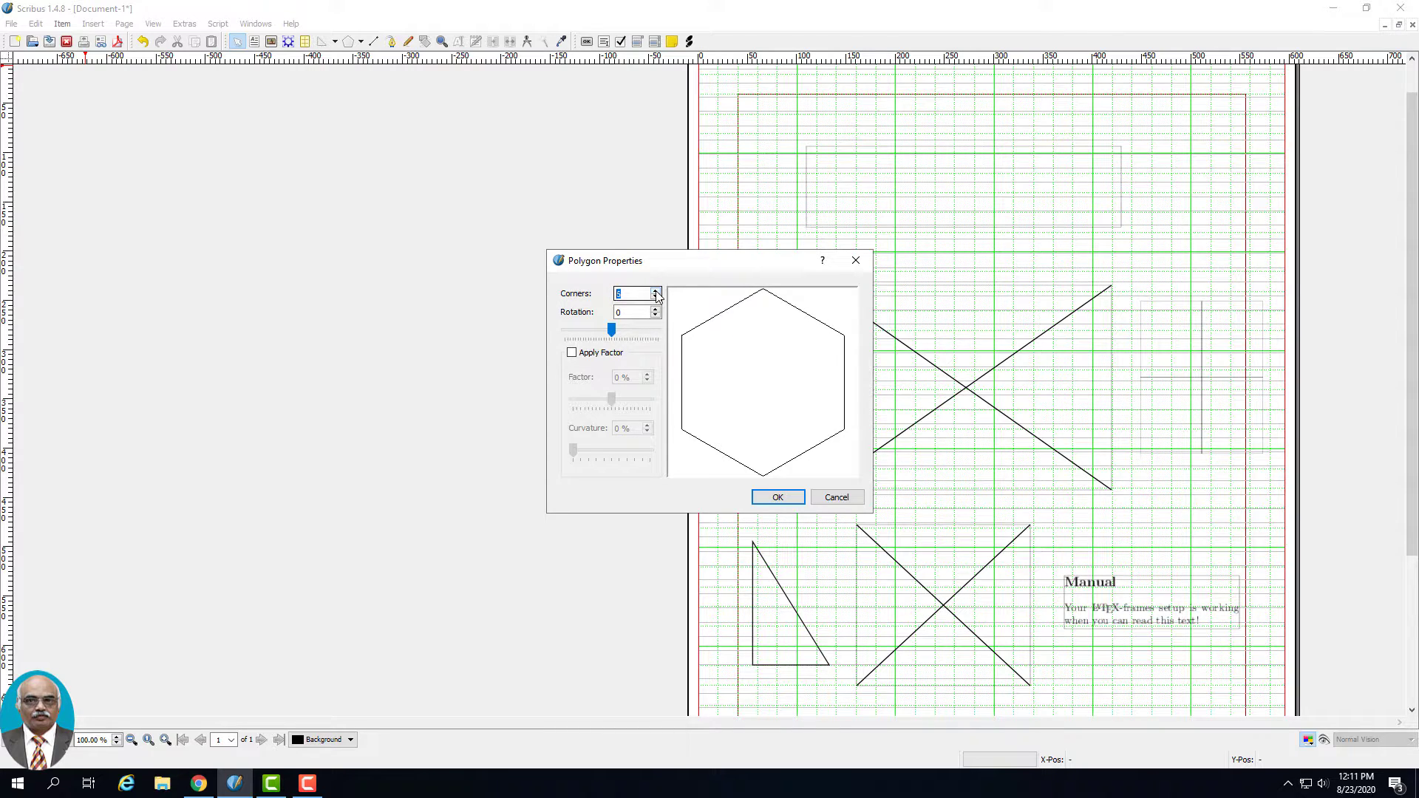
pyautogui.click(655, 291)
pyautogui.click(655, 291)
pyautogui.click(655, 291)
pyautogui.click(655, 292)
pyautogui.click(655, 291)
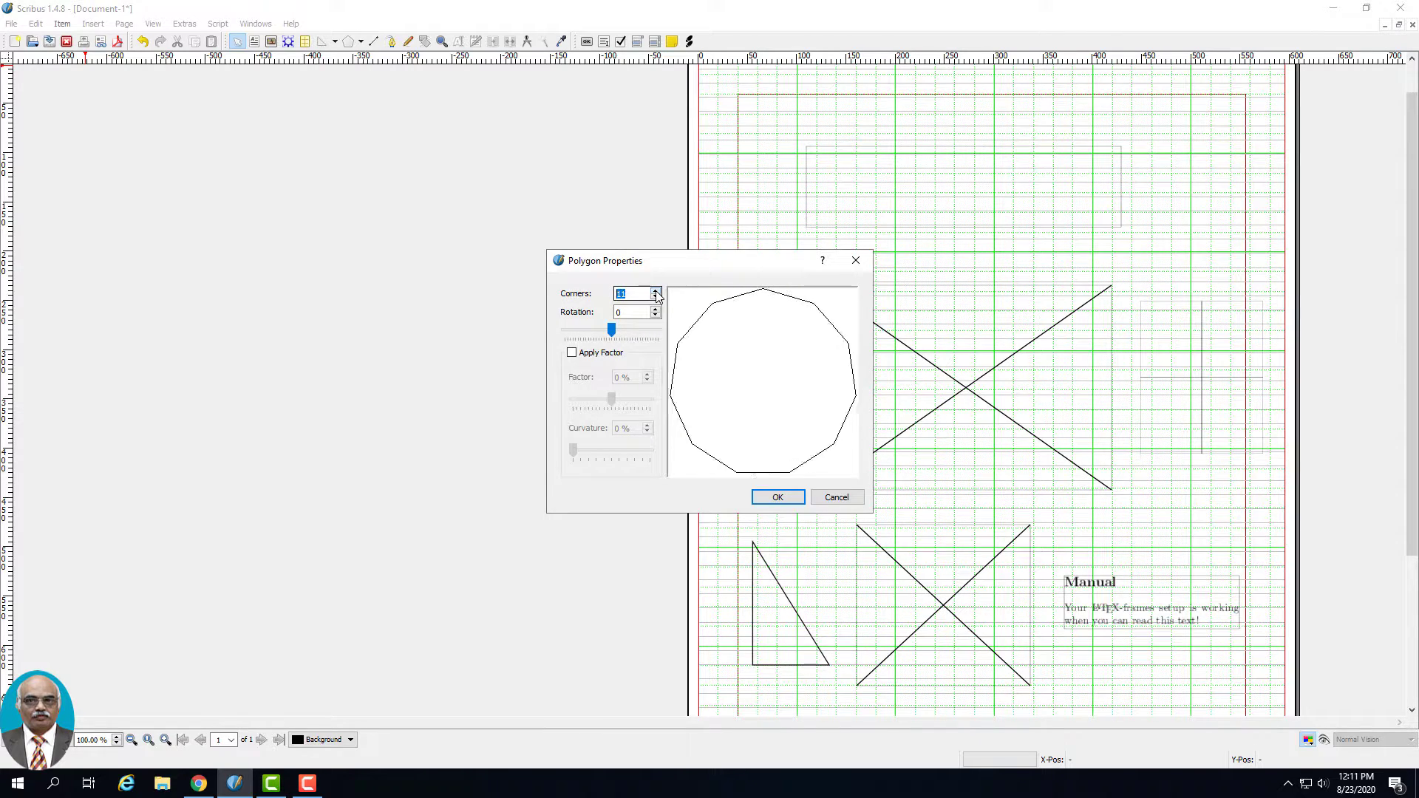
pyautogui.click(654, 291)
pyautogui.click(655, 292)
pyautogui.click(655, 291)
pyautogui.click(655, 291)
pyautogui.click(655, 292)
pyautogui.click(655, 291)
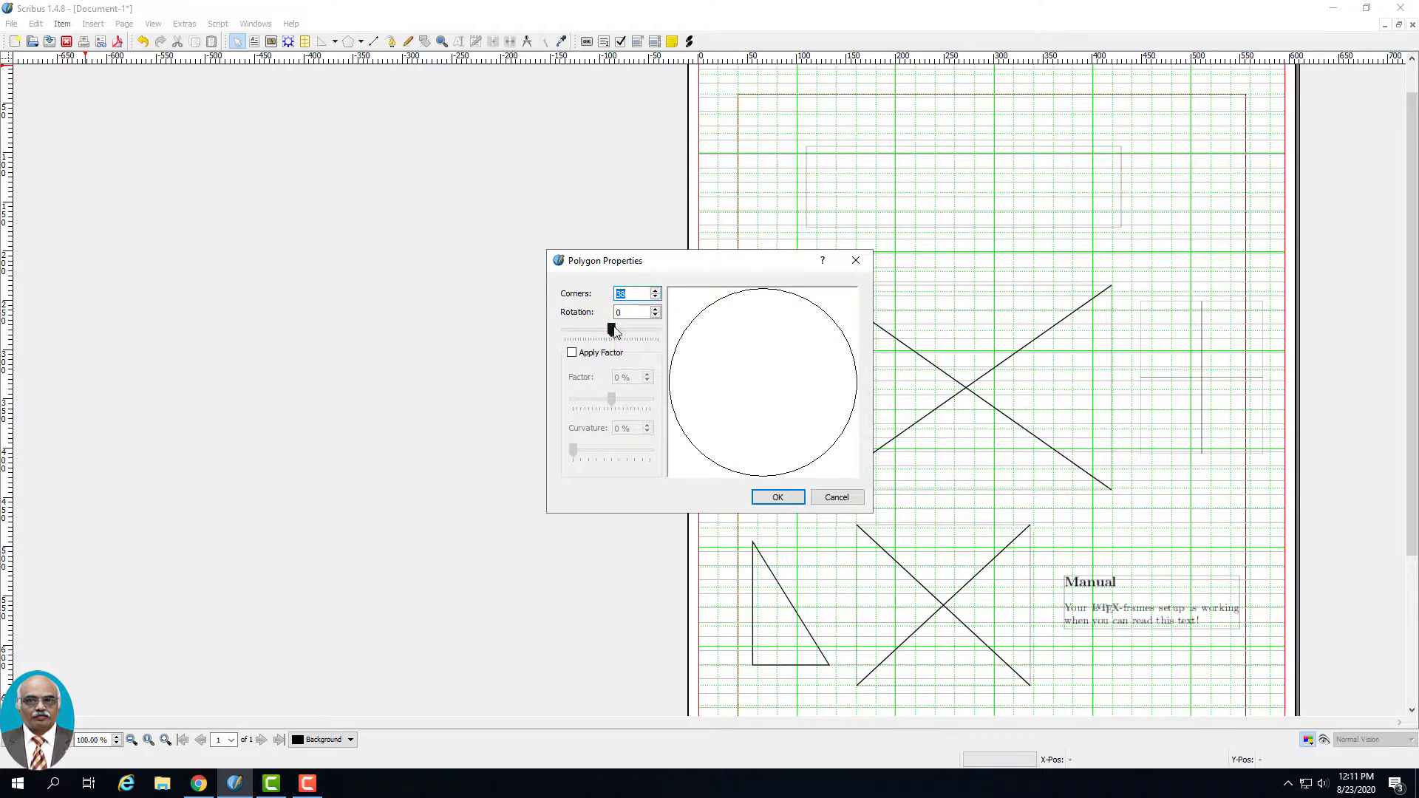
# Step: Set the polygon's rotation to 77 and apply a factor of 7 %
pyautogui.moveTo(618, 332); pyautogui.dragTo(631, 330)
pyautogui.click(571, 352)
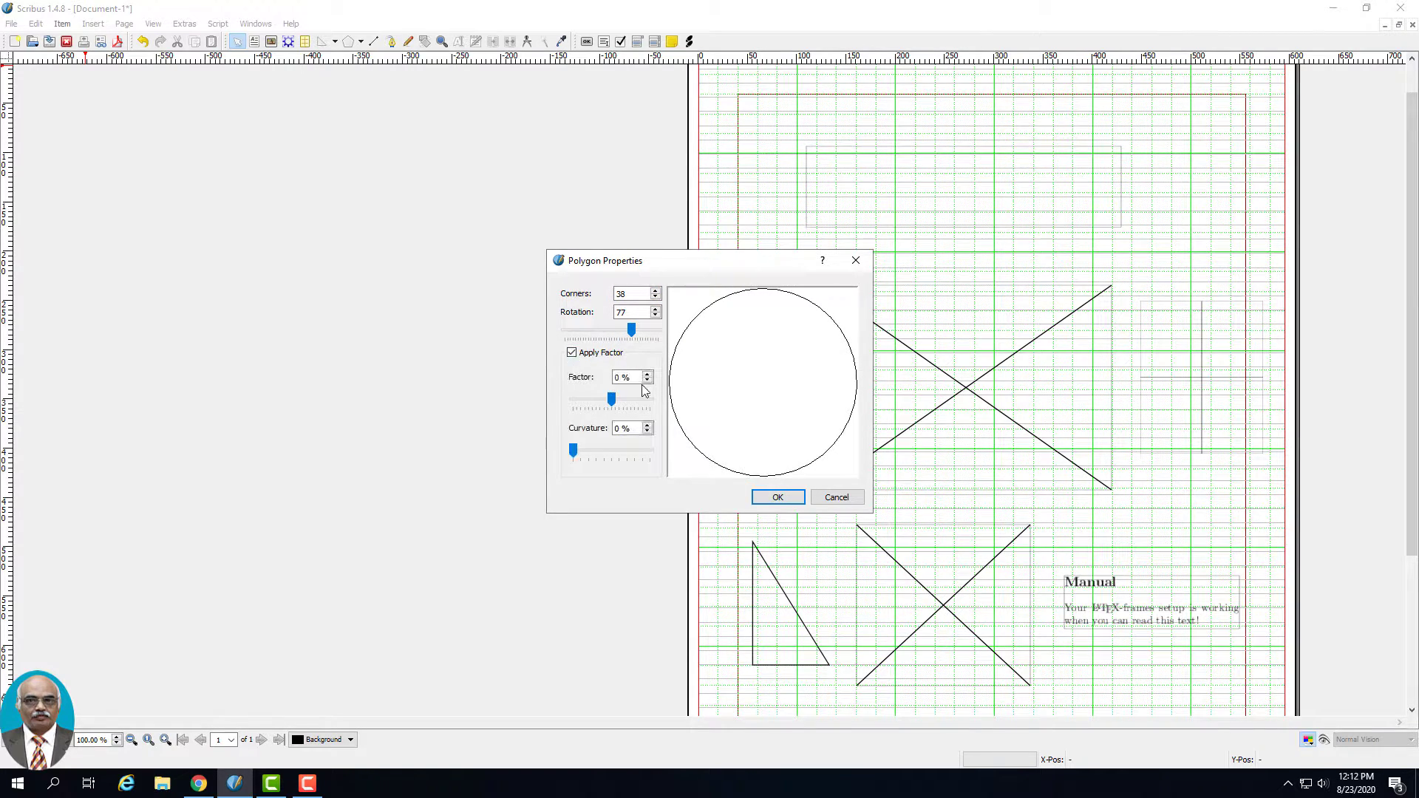
pyautogui.click(646, 374)
pyautogui.click(648, 375)
pyautogui.click(647, 375)
# Step: Reduce the polygon's corners to 3 and dismiss the polygon properties without inserting the shape
pyautogui.click(655, 297)
pyautogui.click(655, 297)
pyautogui.click(655, 297)
pyautogui.click(655, 297)
pyautogui.click(655, 297)
pyautogui.click(655, 297)
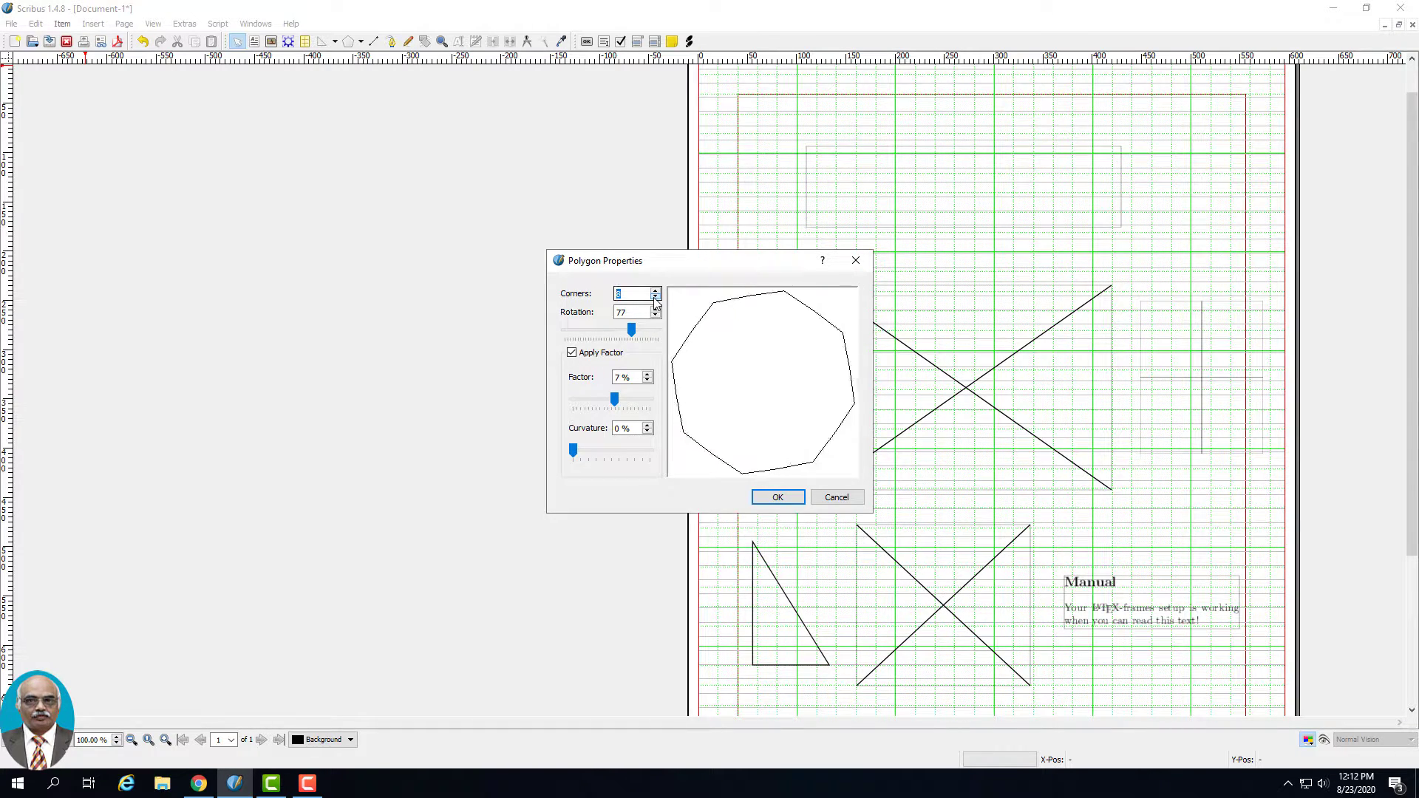
pyautogui.click(655, 297)
pyautogui.click(654, 297)
pyautogui.click(655, 297)
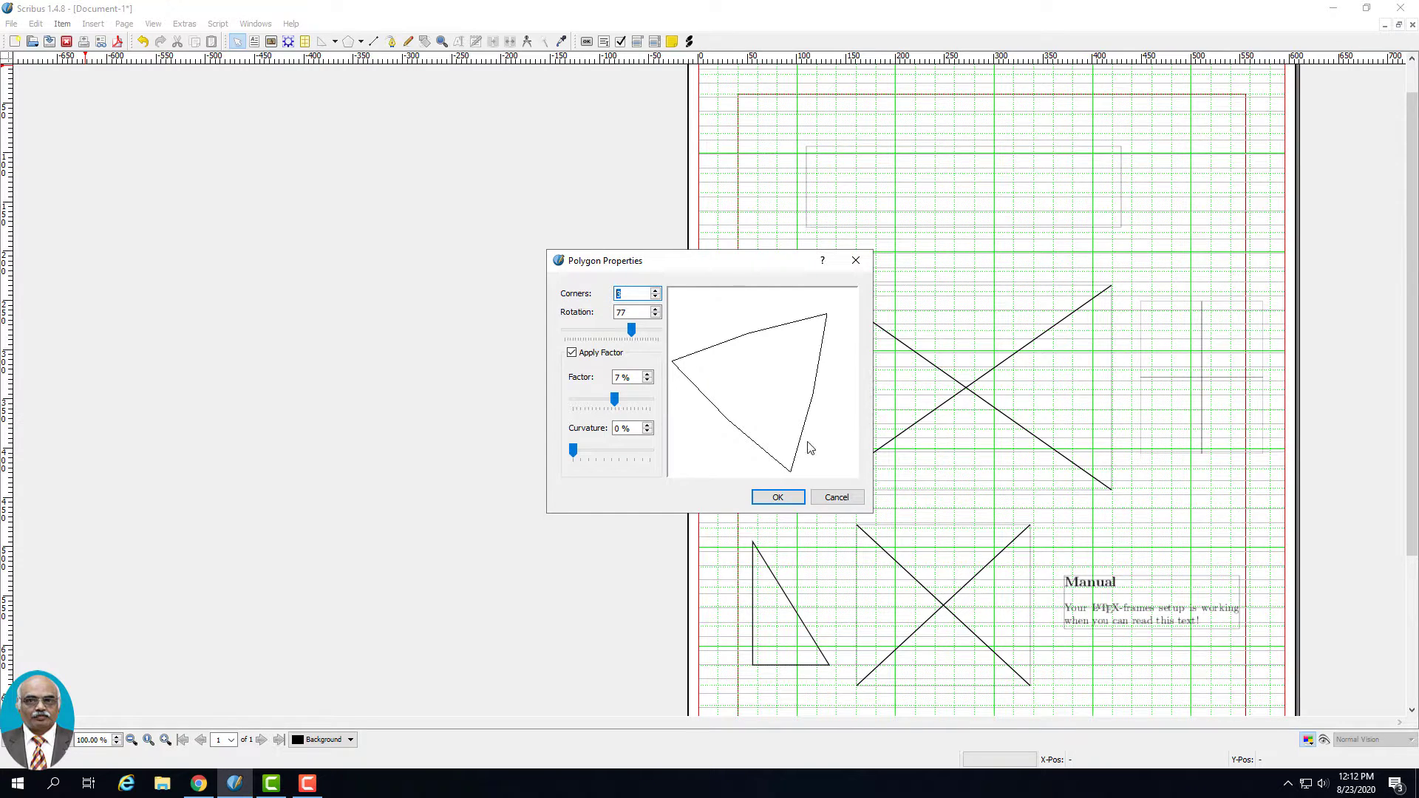
pyautogui.click(856, 260)
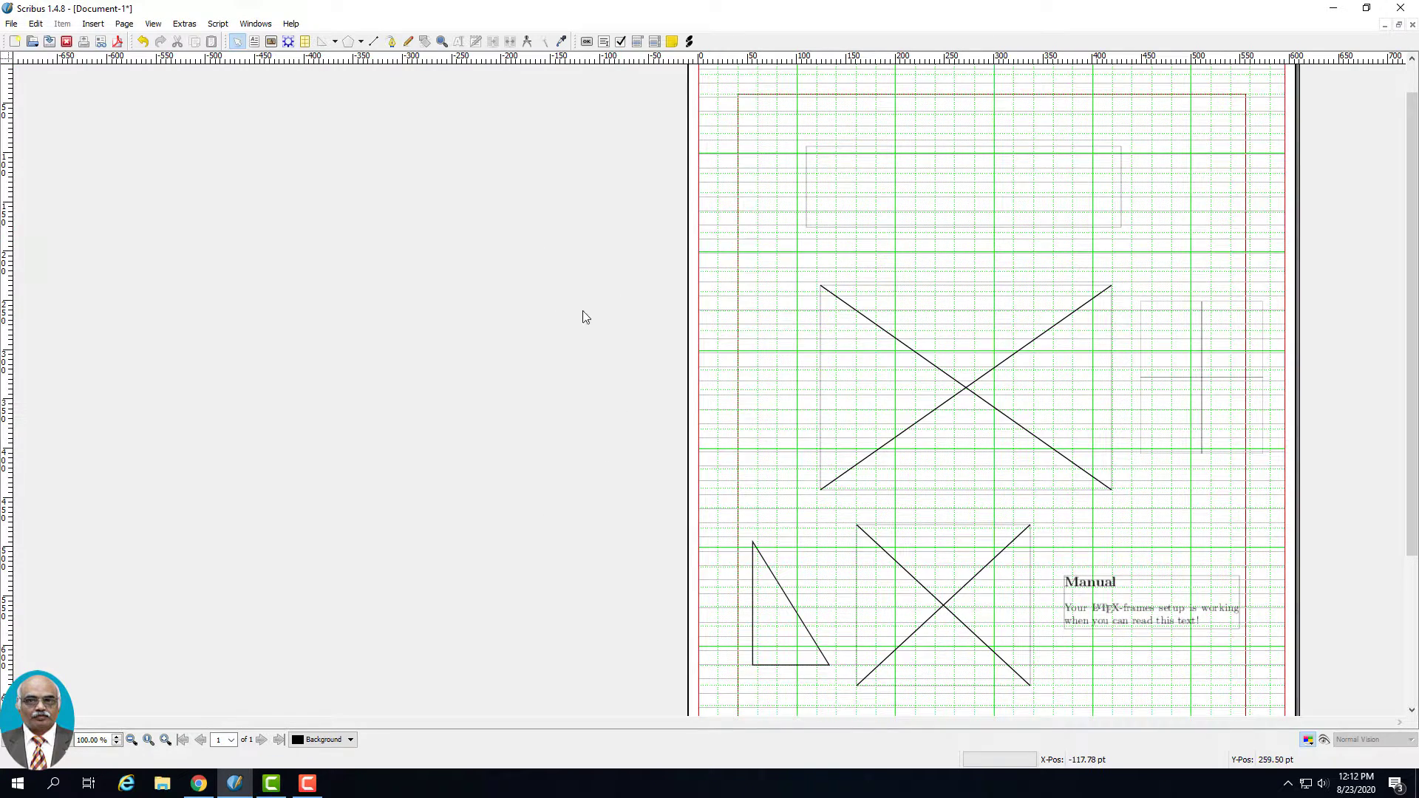
# Step: Insert a polygon with 4 corners and rotation 0 above the right triangle, beside the large image frame, and deselect it
pyautogui.scroll(-1, 586, 316)
pyautogui.click(93, 24)
pyautogui.click(96, 26)
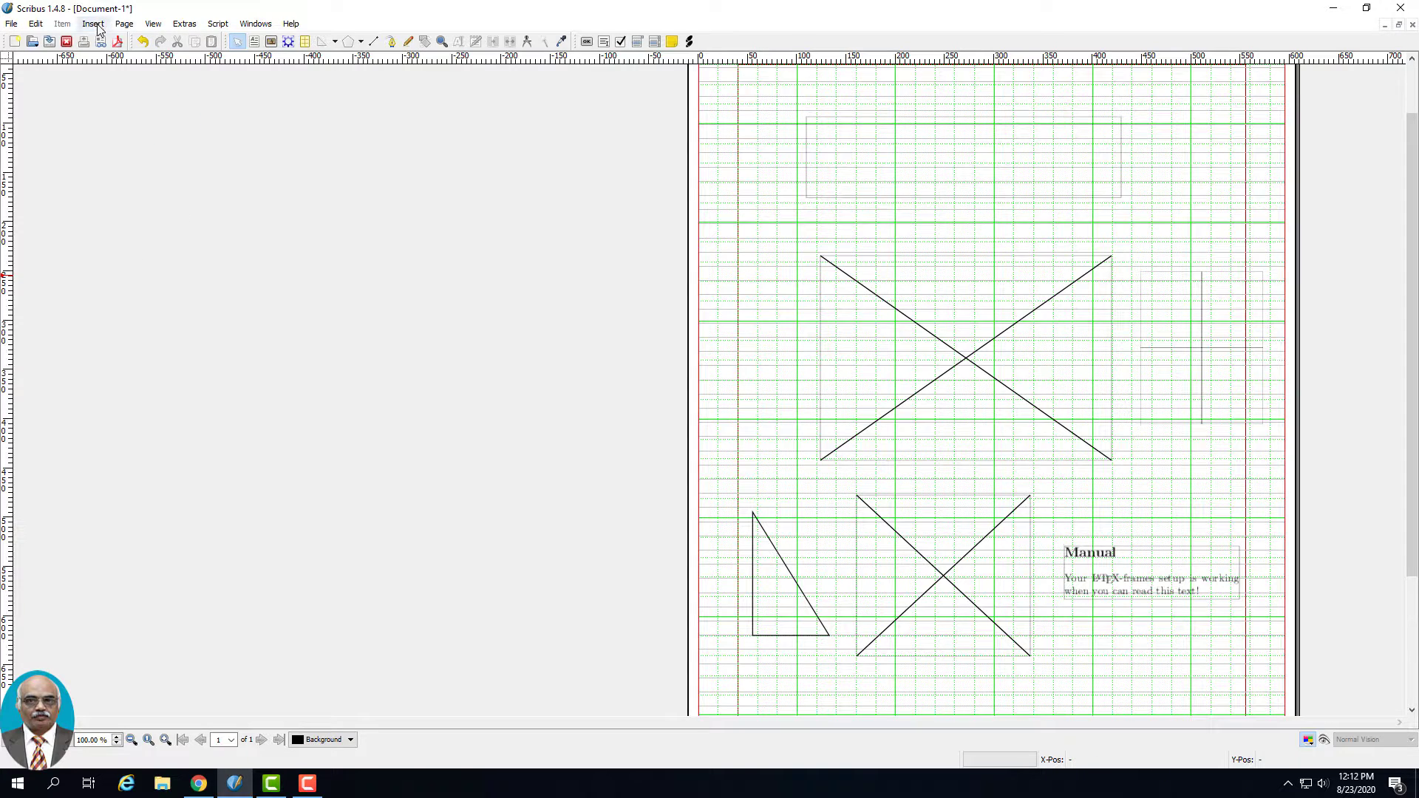
pyautogui.click(98, 28)
pyautogui.moveTo(120, 148)
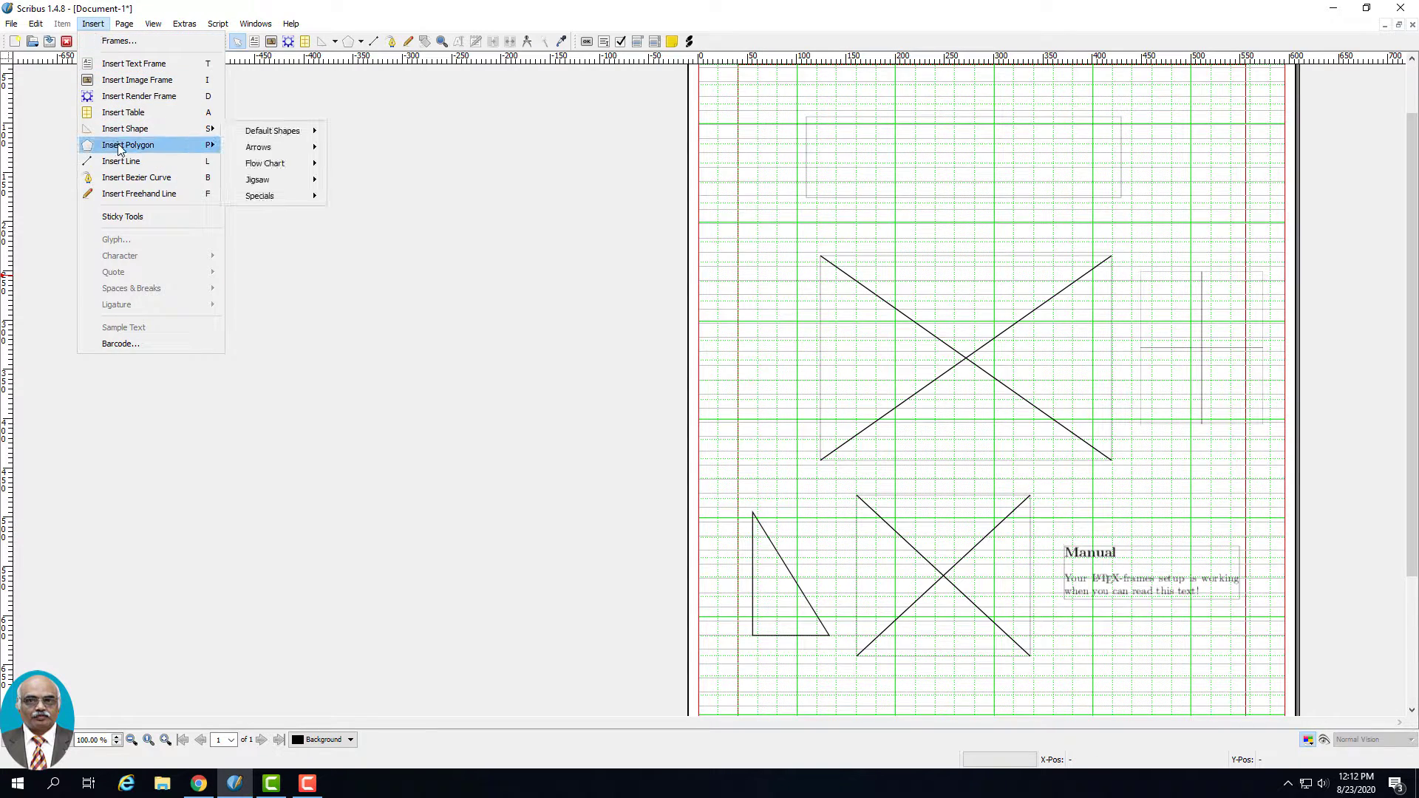
pyautogui.scroll(-1, 742, 323)
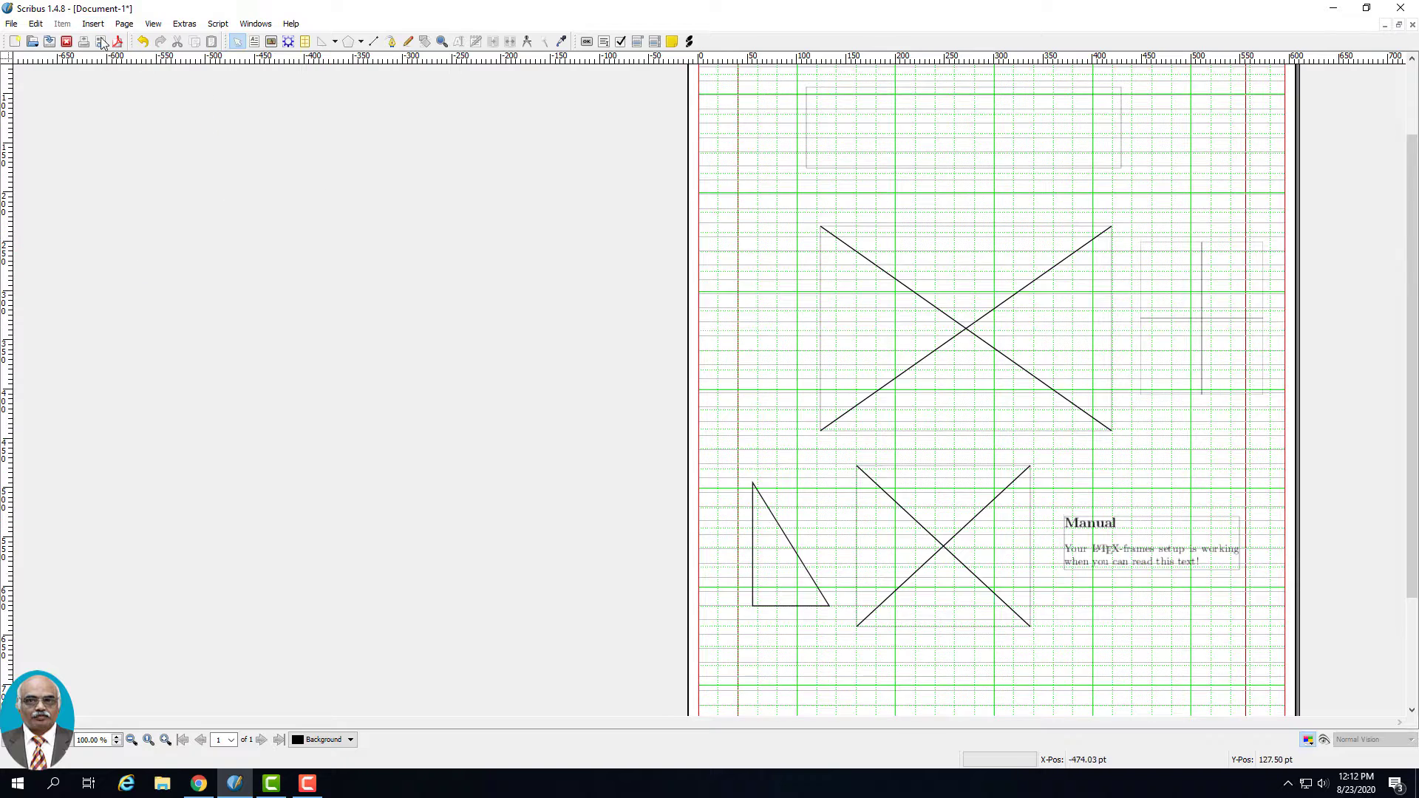
pyautogui.click(93, 24)
pyautogui.moveTo(122, 145)
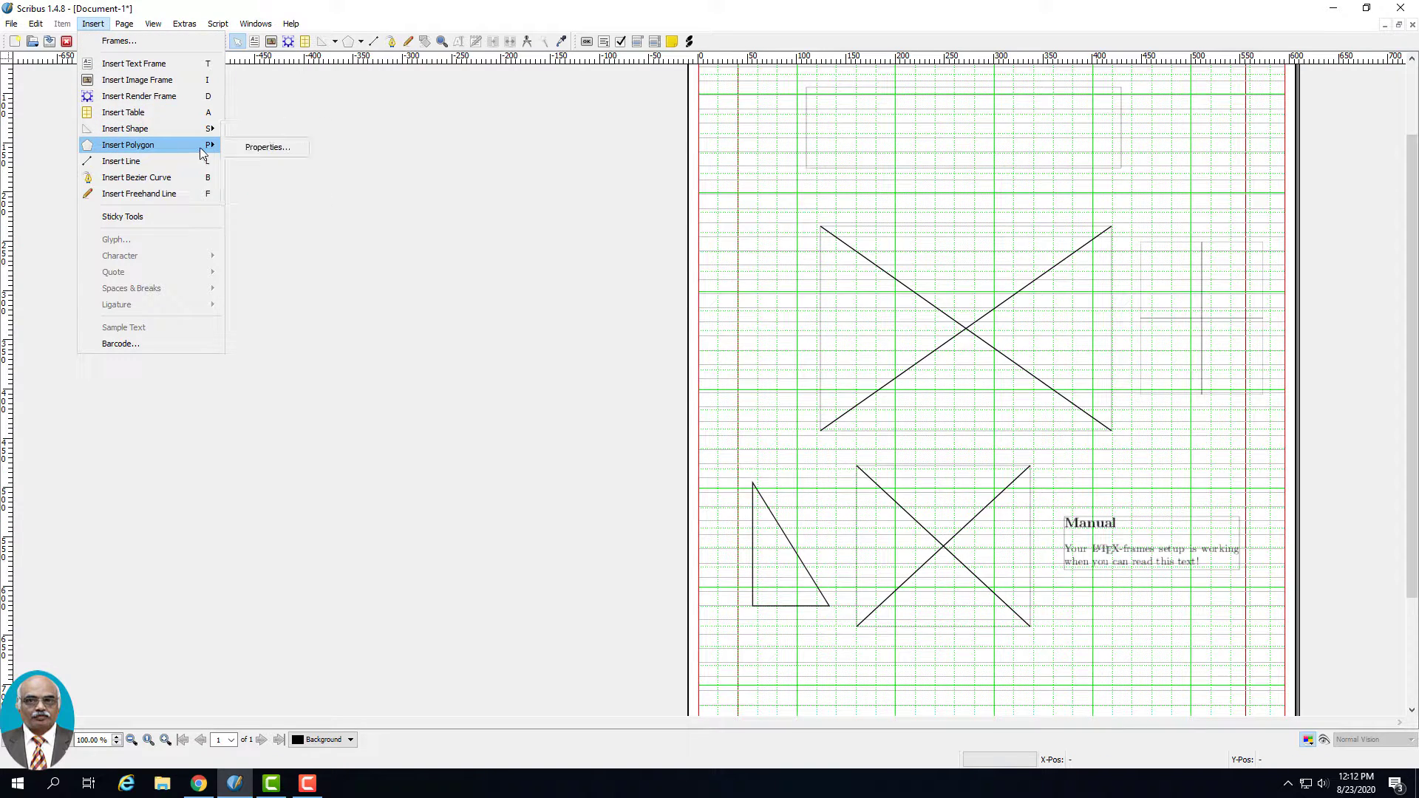
pyautogui.click(255, 150)
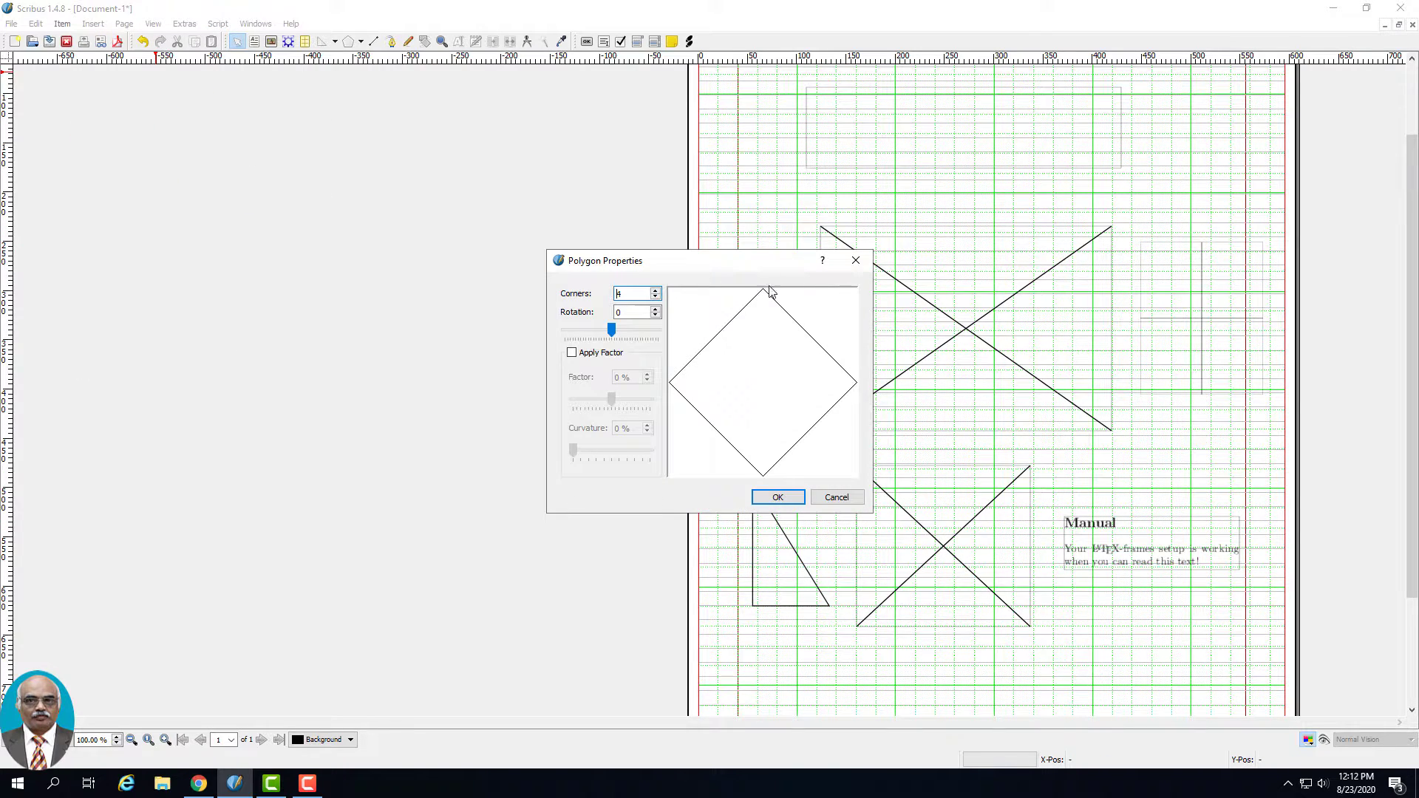
pyautogui.click(791, 507)
pyautogui.moveTo(721, 341); pyautogui.dragTo(830, 453)
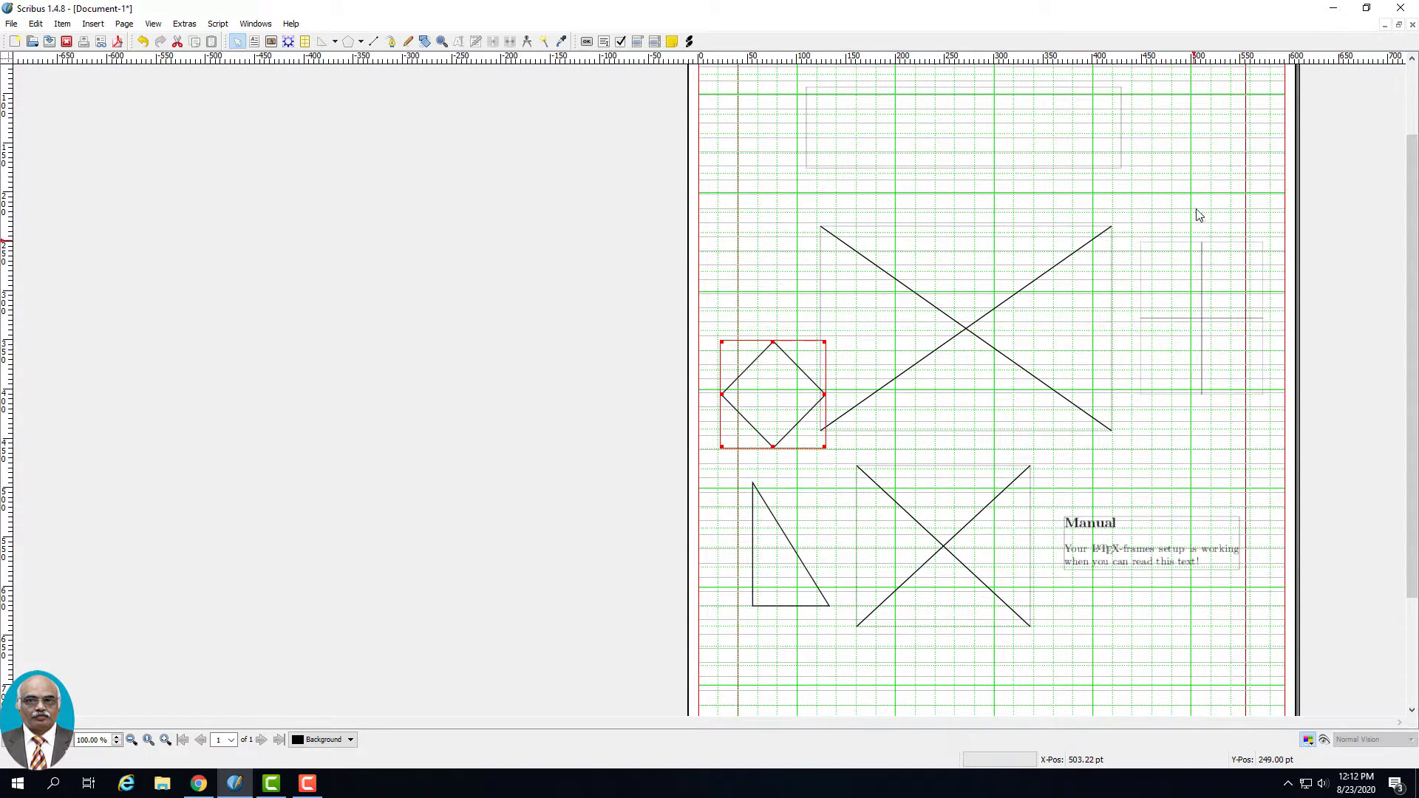
pyautogui.click(1198, 159)
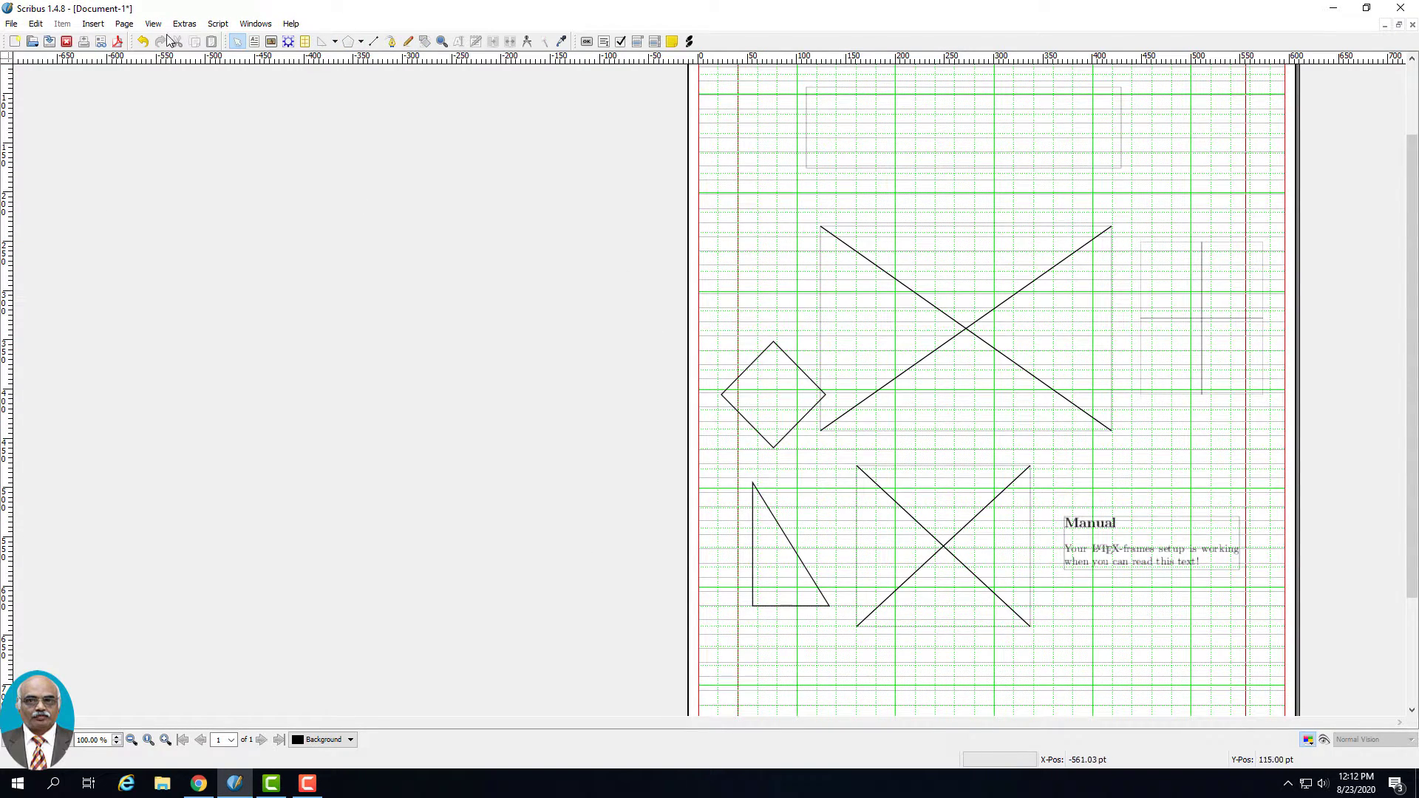
# Step: Insert a rising slanted line about 309 pt long at about 16°, starting at X 178 pt, Y 719 pt below the small image frame
pyautogui.click(92, 25)
pyautogui.click(90, 26)
pyautogui.click(90, 25)
pyautogui.click(90, 25)
pyautogui.click(90, 25)
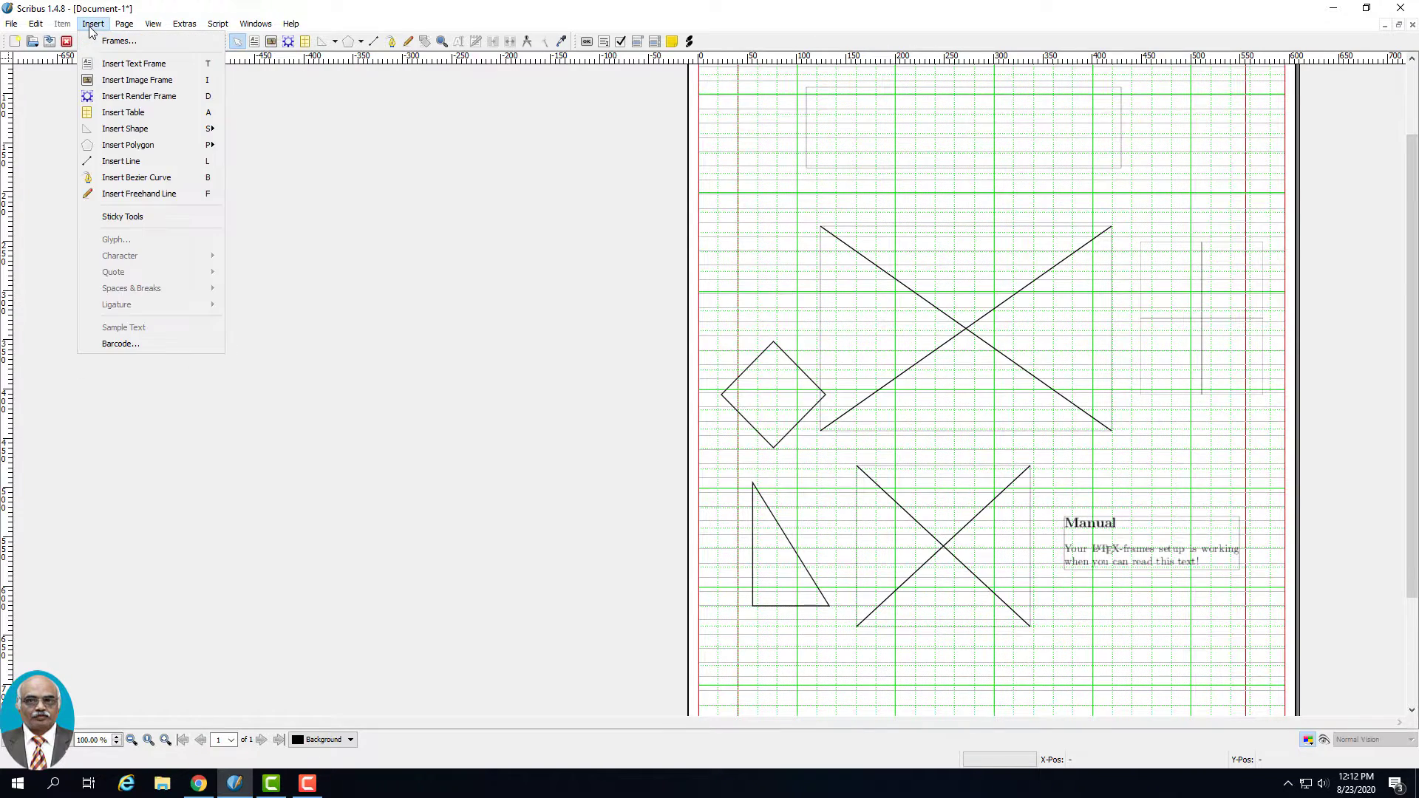
pyautogui.click(124, 162)
pyautogui.scroll(-2, 956, 431)
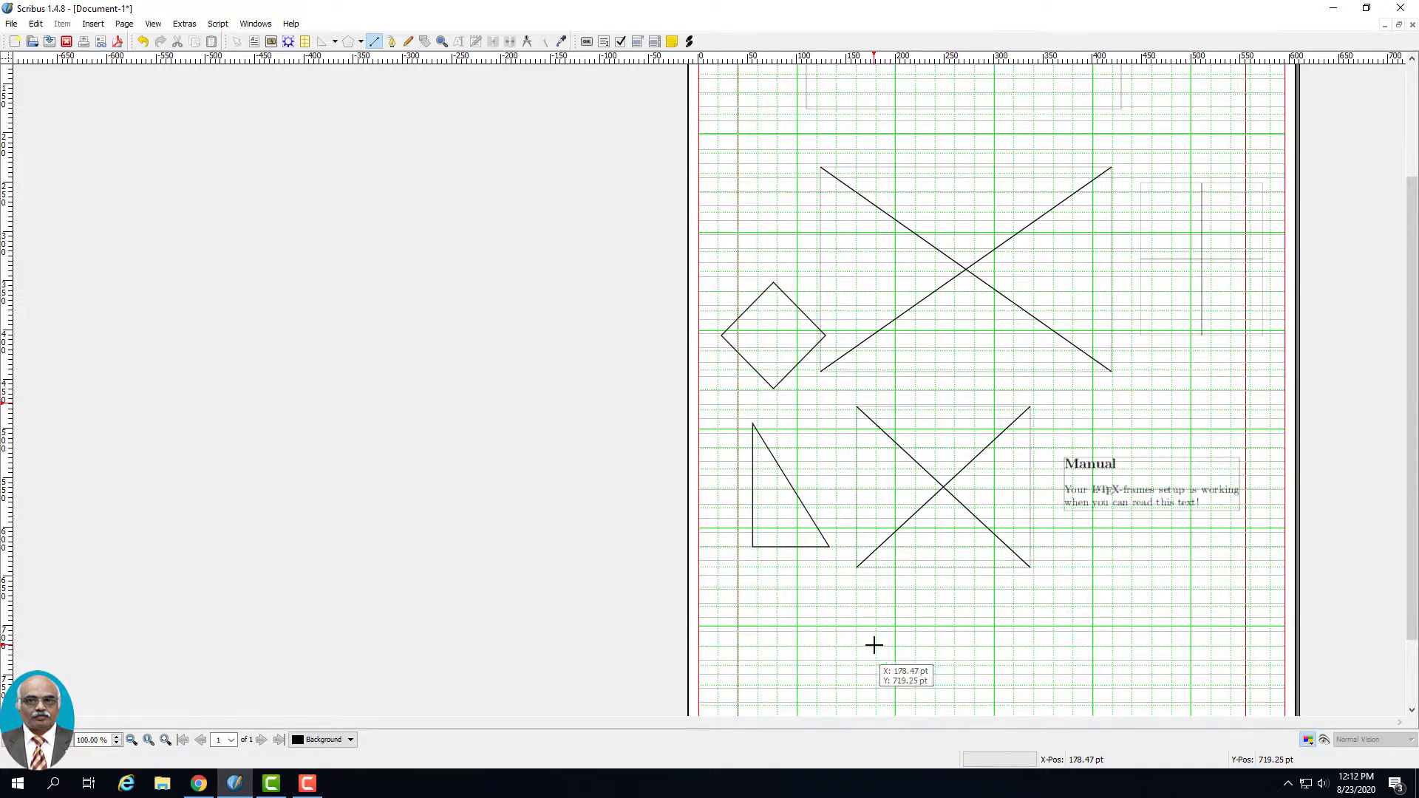
pyautogui.moveTo(873, 645); pyautogui.dragTo(1166, 620)
pyautogui.scroll(1, 1198, 639)
pyautogui.scroll(1, 1167, 592)
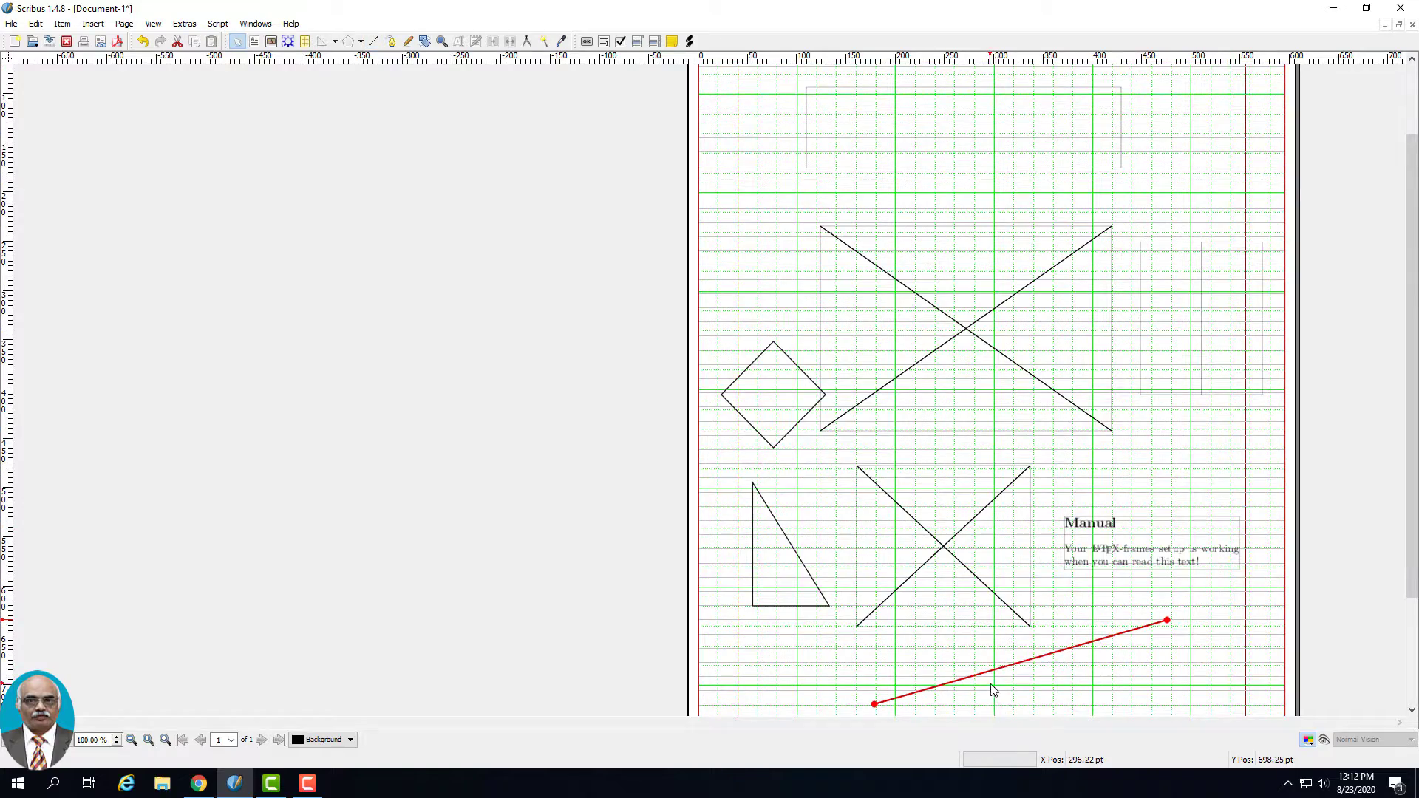
pyautogui.scroll(2, 992, 689)
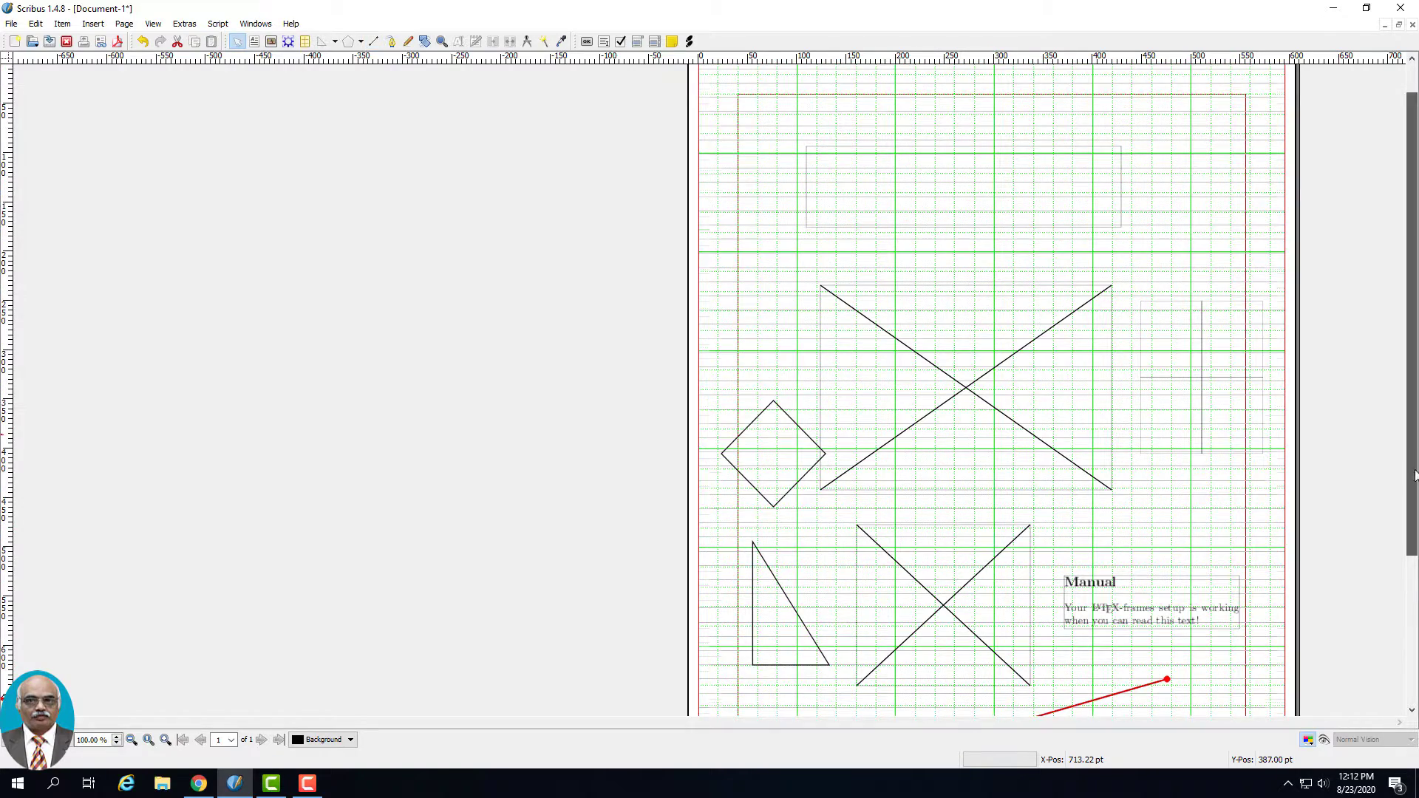
pyautogui.scroll(-5, 990, 650)
pyautogui.scroll(2, 963, 581)
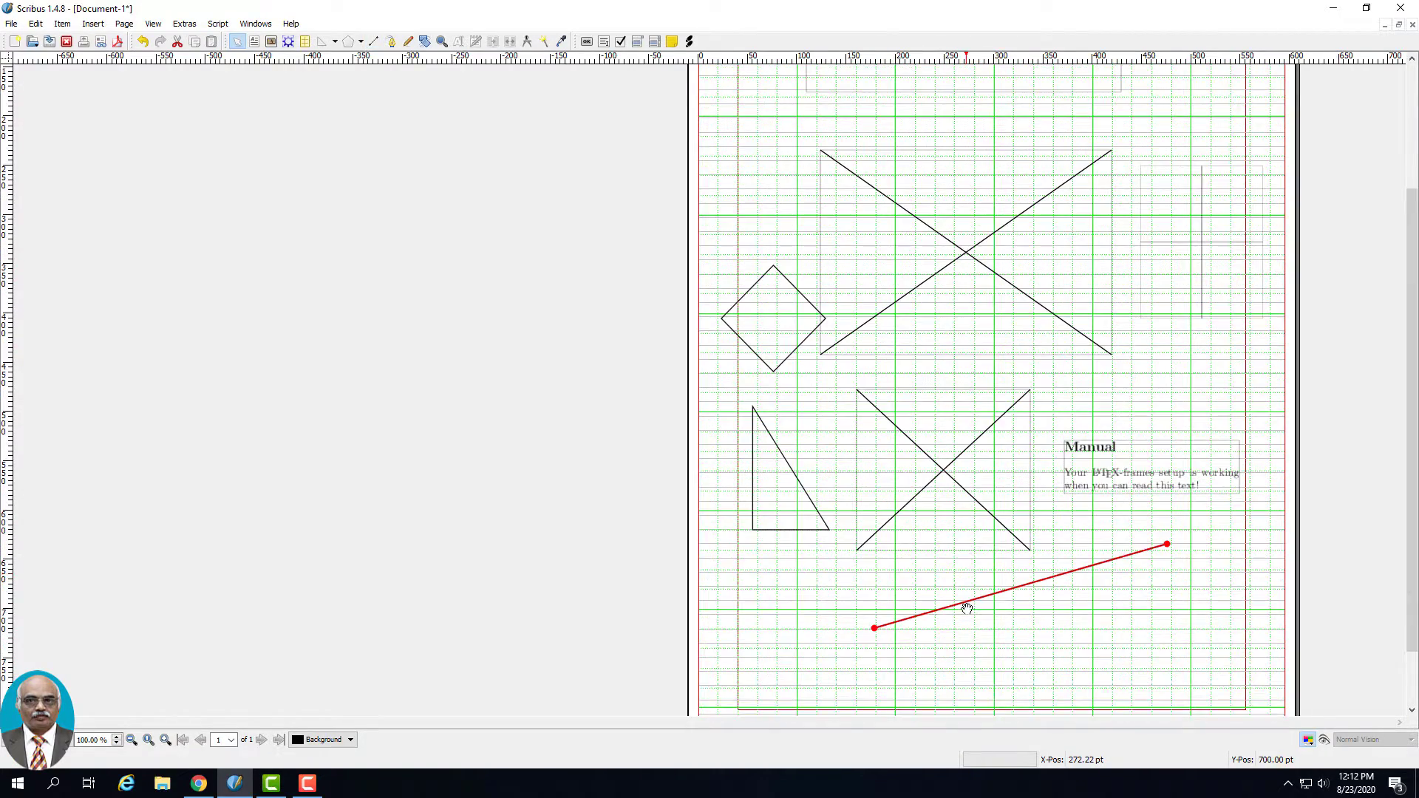
pyautogui.click(968, 604)
pyautogui.scroll(-1, 973, 610)
pyautogui.click(986, 591)
pyautogui.scroll(2, 991, 611)
pyautogui.click(991, 649)
pyautogui.scroll(-2, 990, 650)
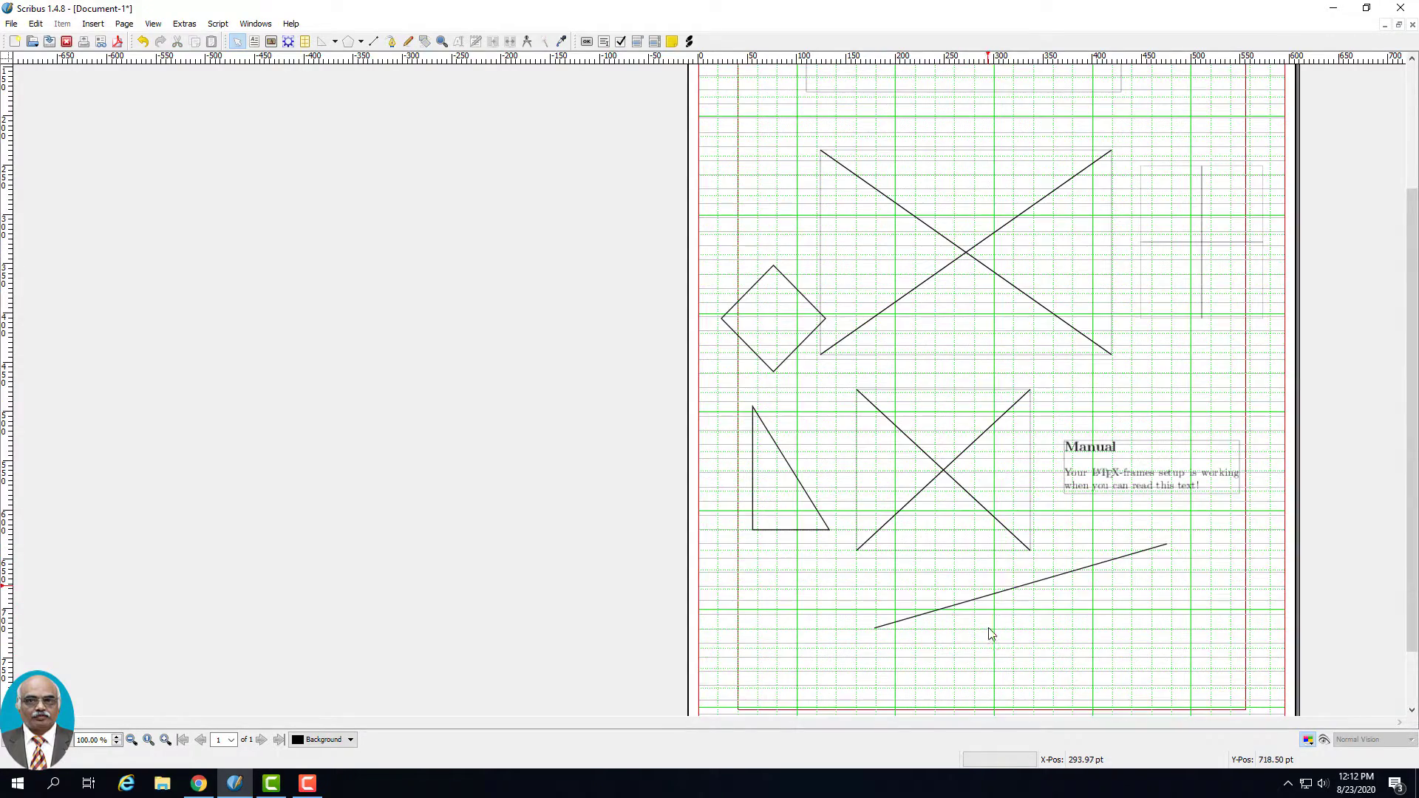
pyautogui.click(990, 593)
pyautogui.rightClick(989, 592)
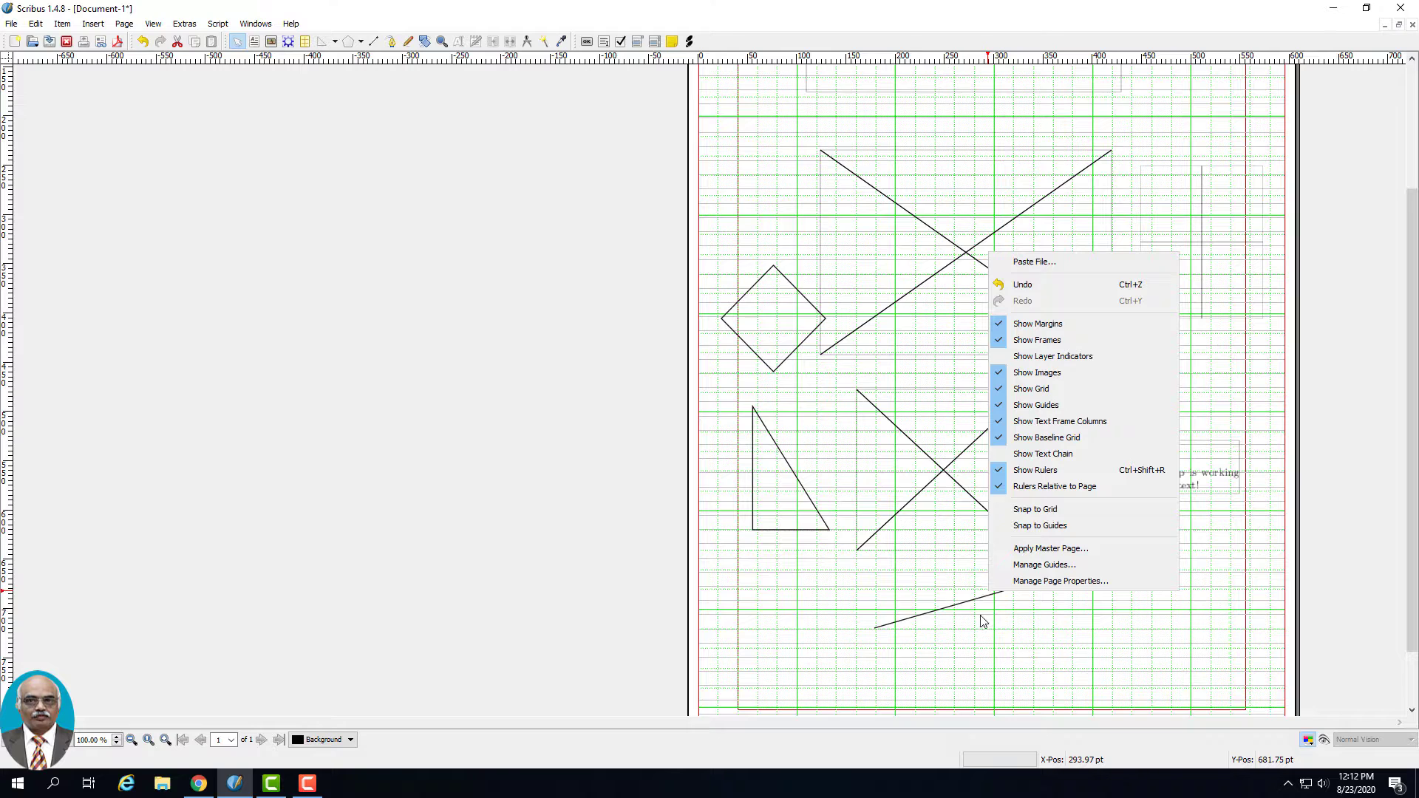
pyautogui.click(983, 621)
# Step: Select the slanted line and set its end arrow to Arrow1L in its line properties
pyautogui.click(981, 596)
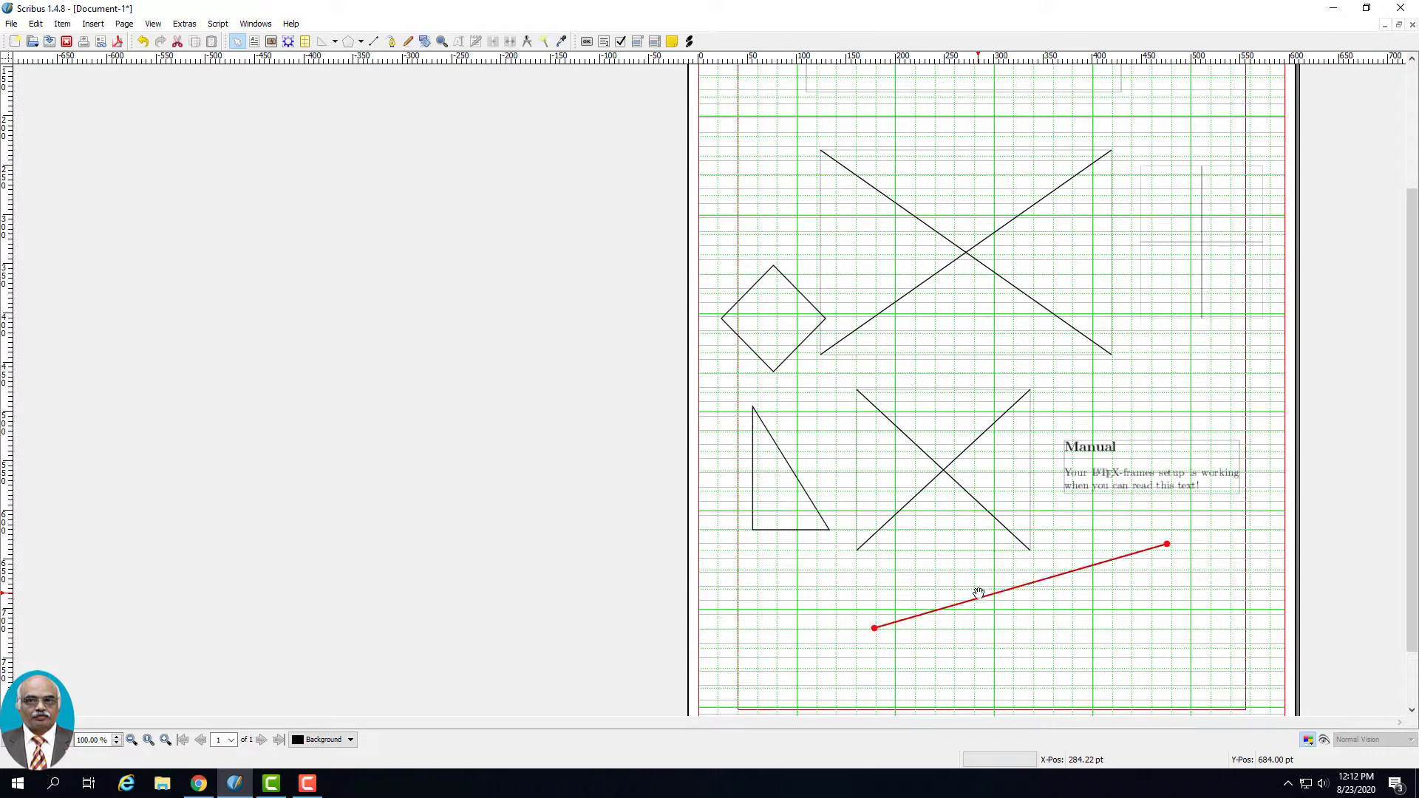
pyautogui.rightClick(983, 590)
pyautogui.click(1023, 589)
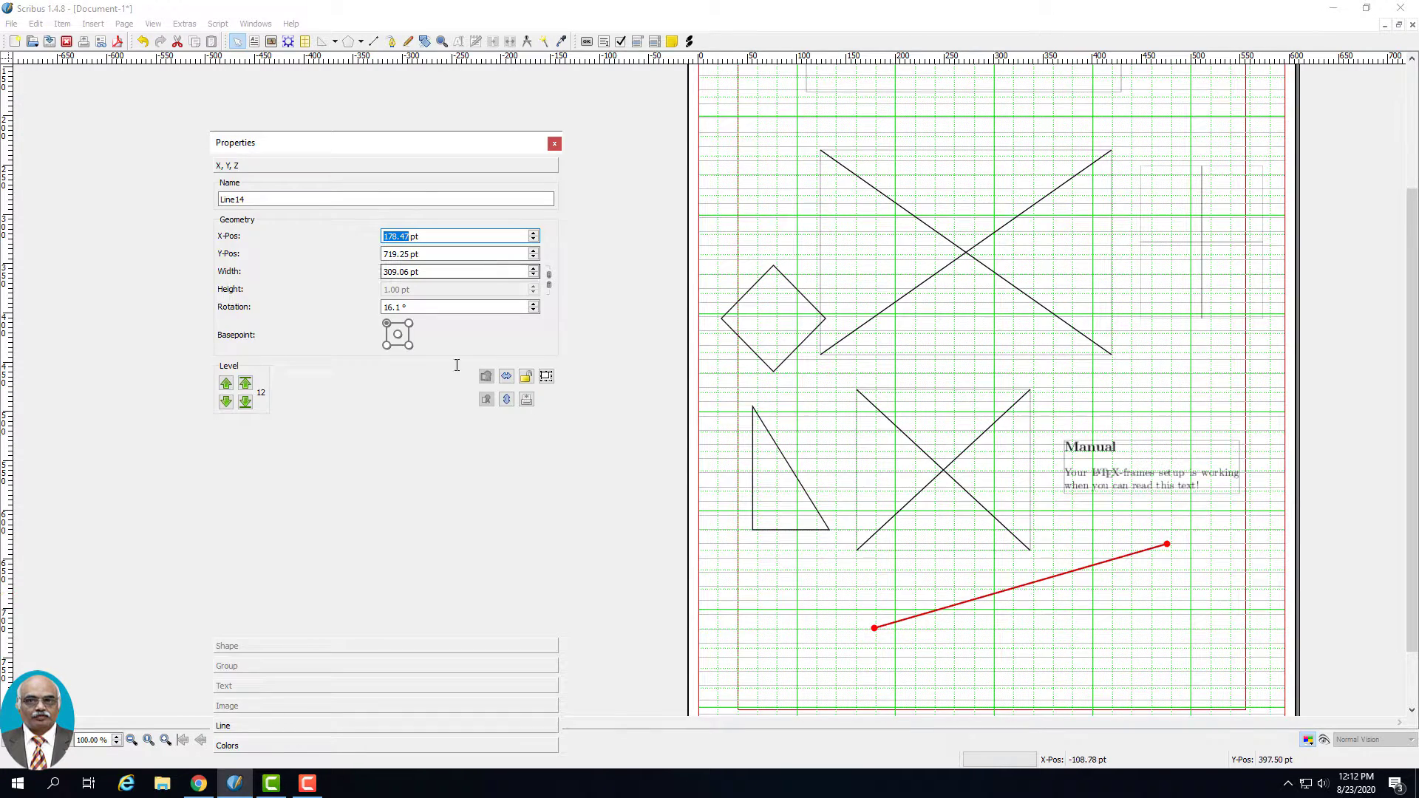
pyautogui.click(260, 726)
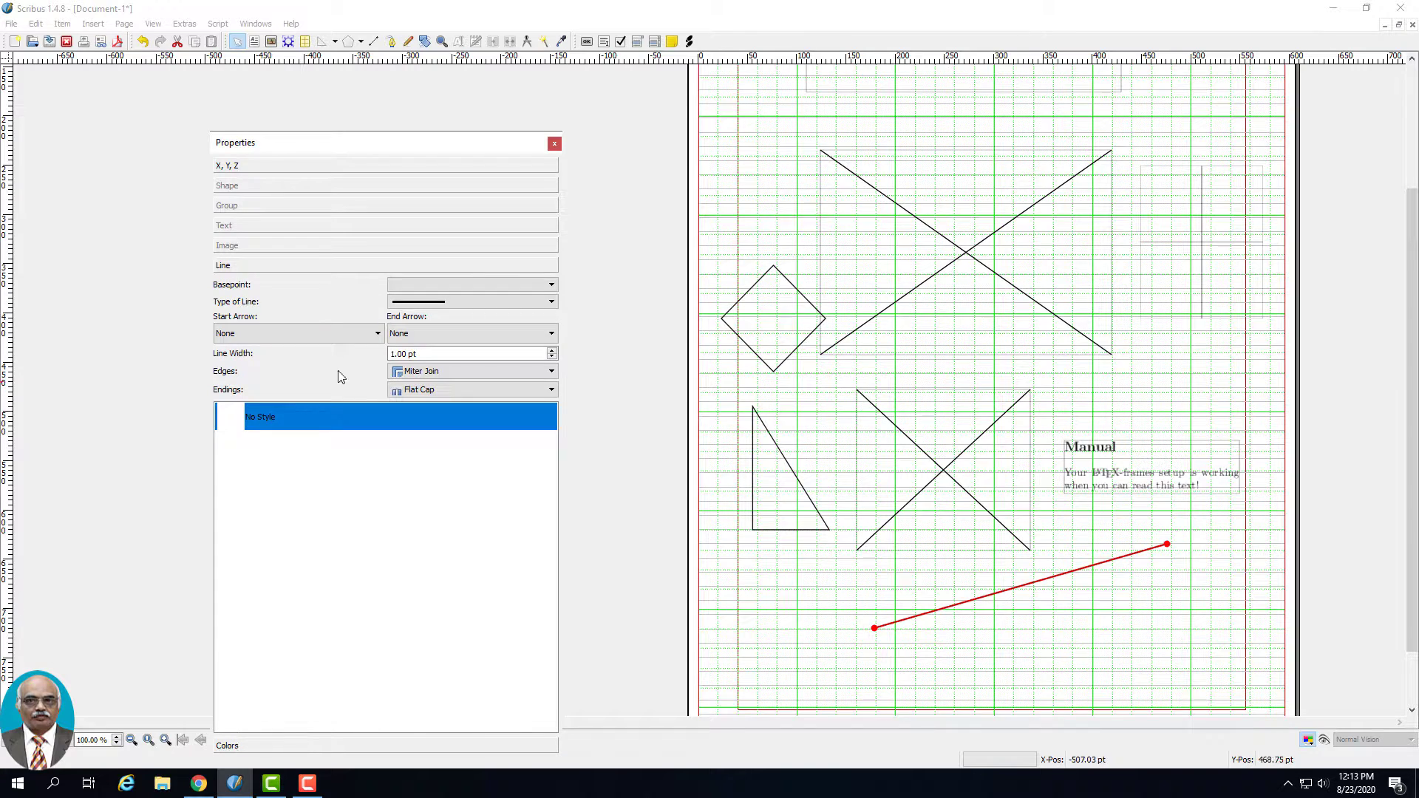
pyautogui.click(550, 335)
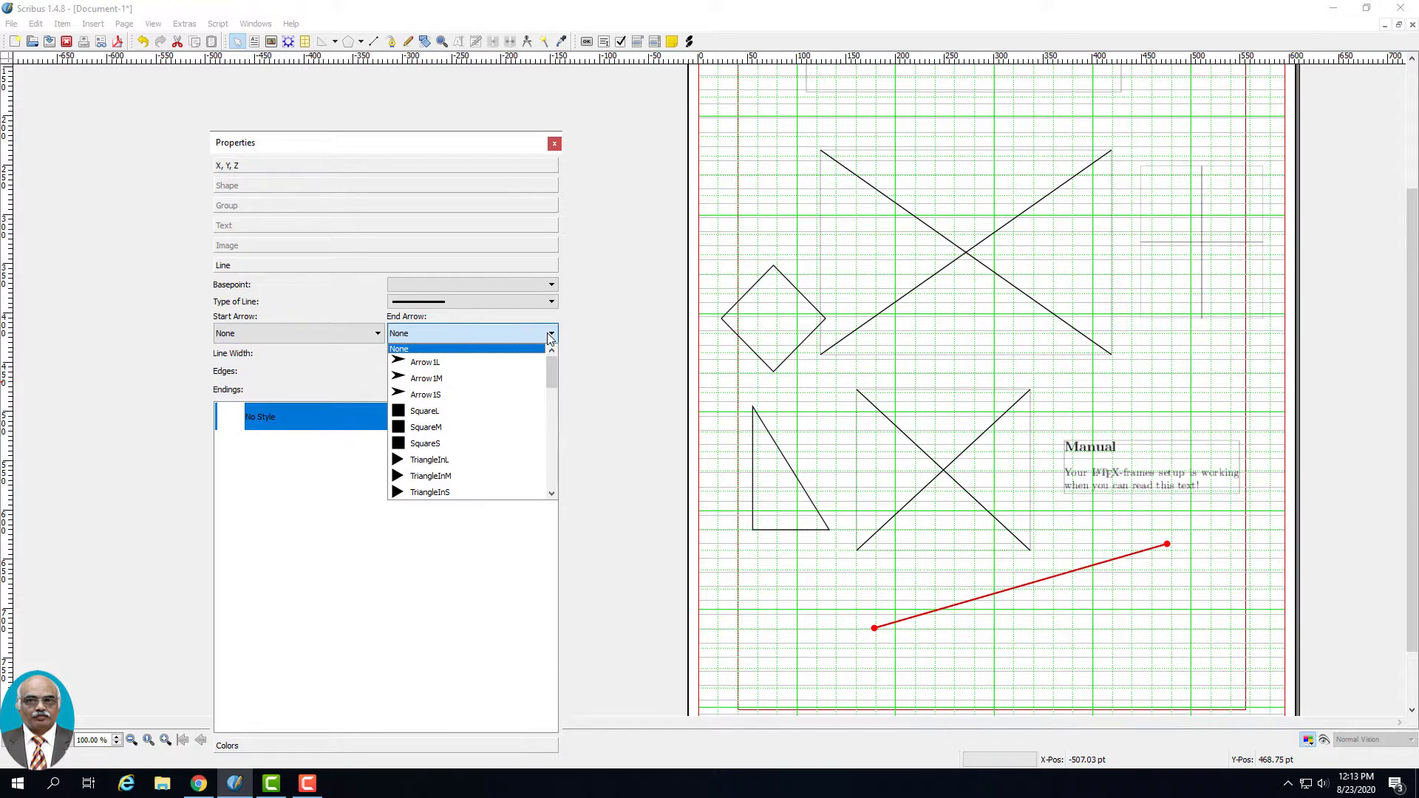
pyautogui.click(495, 361)
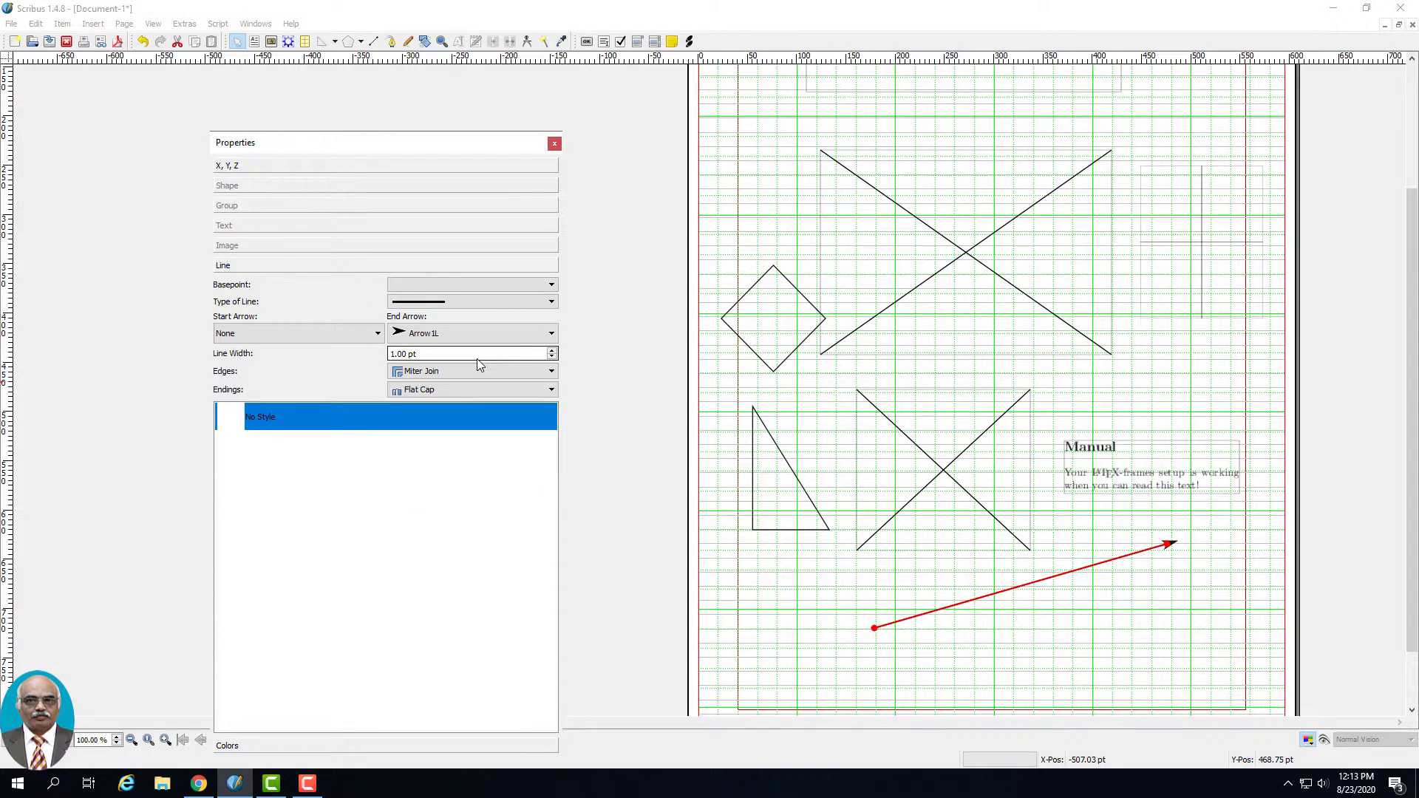
# Step: Try the Arrow1S end arrow on the slanted line, and change it back to Arrow1L
pyautogui.click(550, 336)
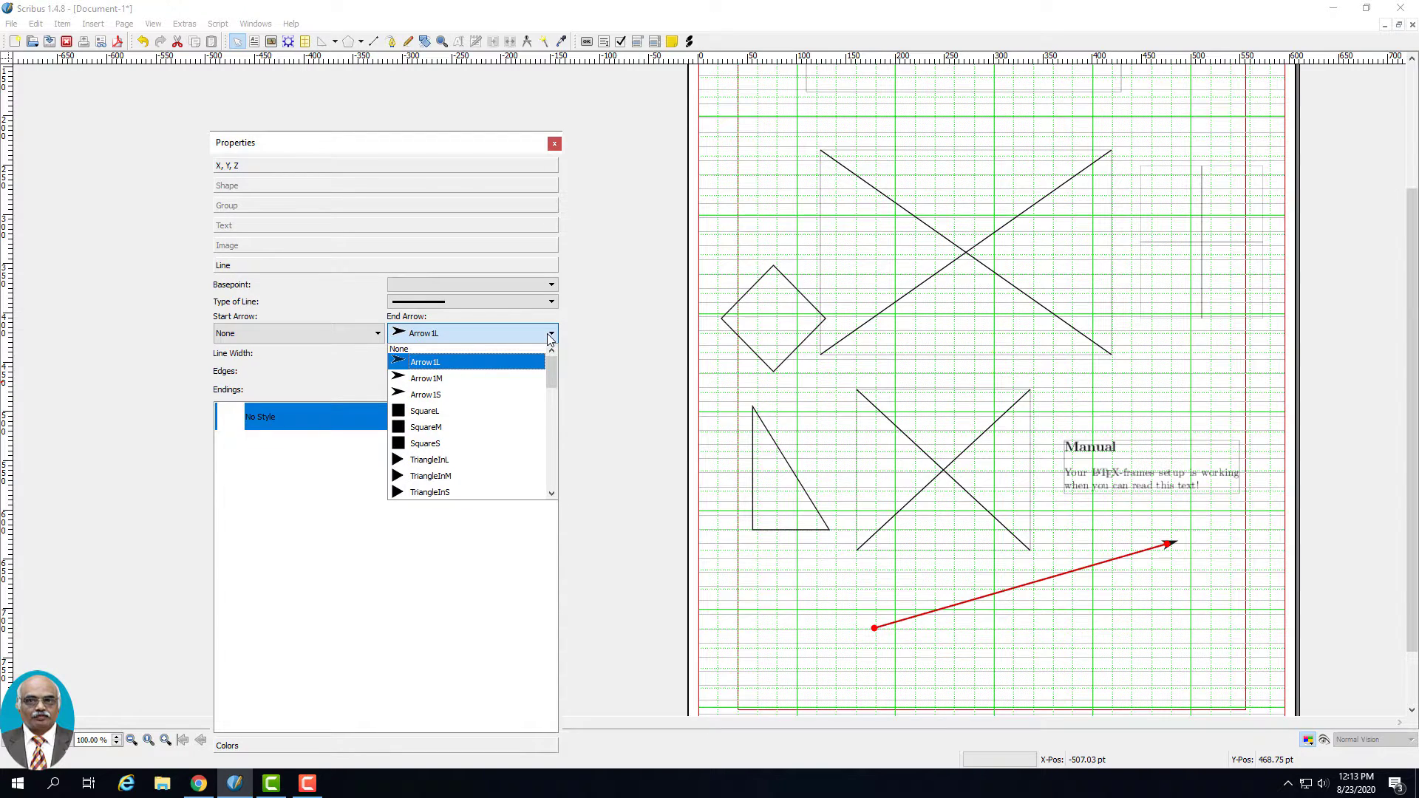
pyautogui.click(445, 395)
pyautogui.click(453, 334)
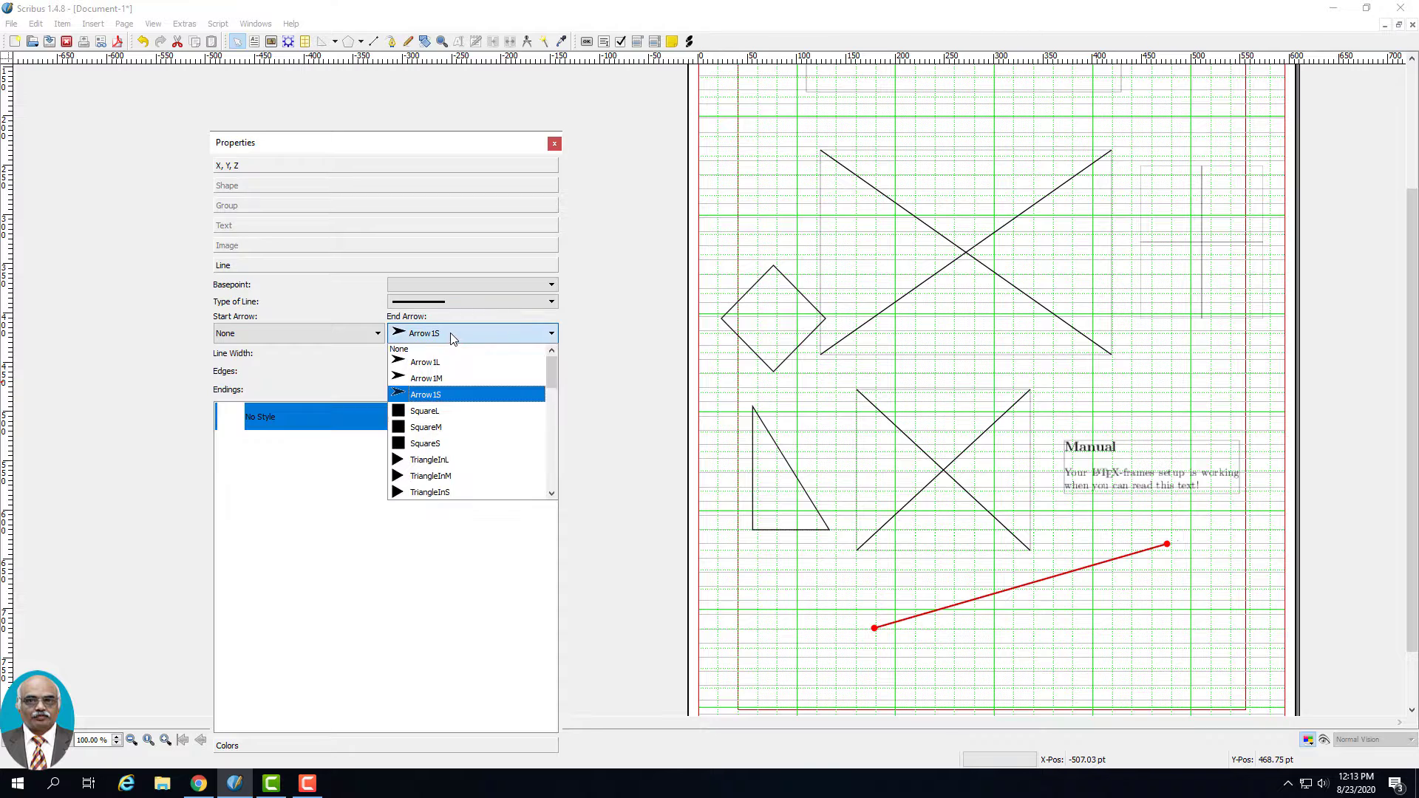
pyautogui.click(427, 352)
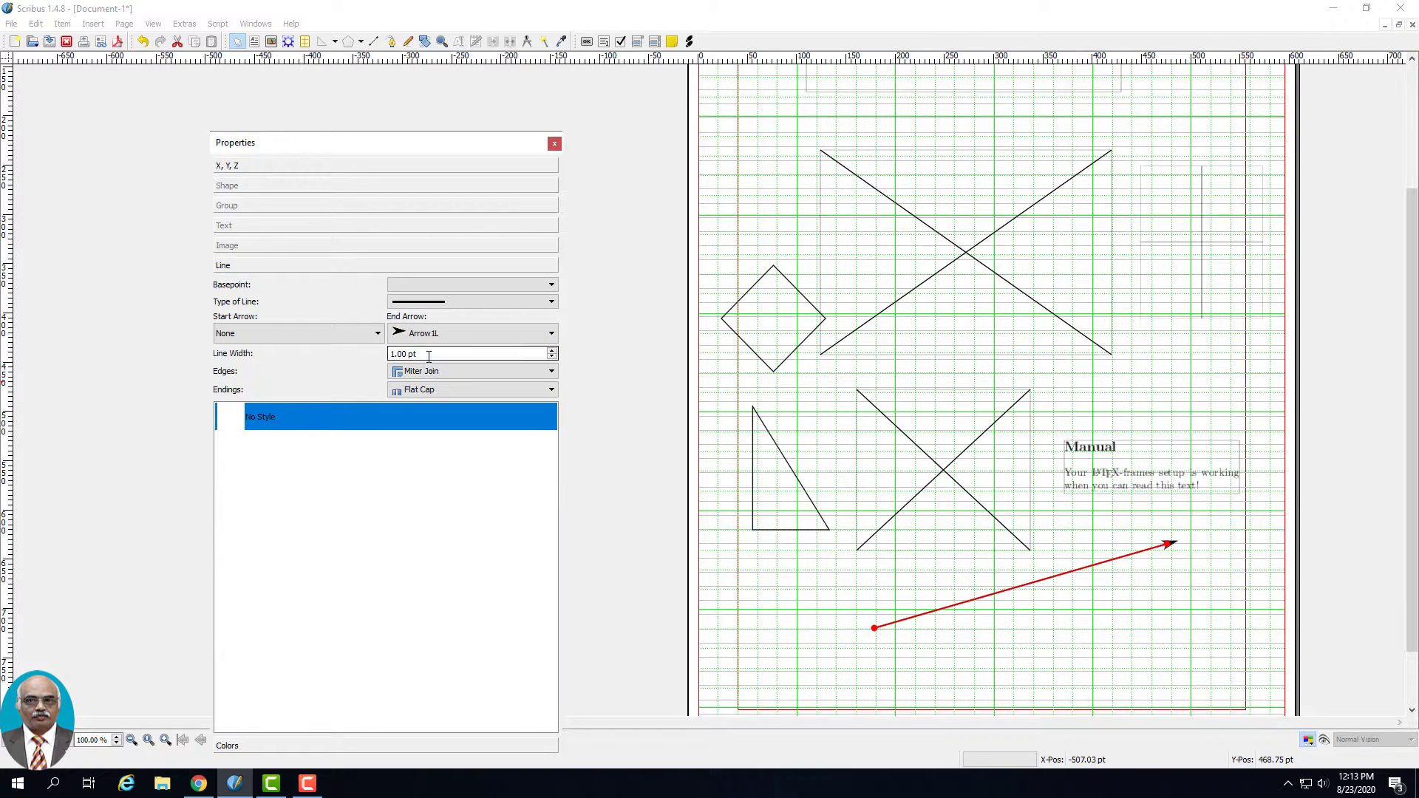
# Step: Set the slanted line's basepoint to Left Point and increase its line width to 3 pt
pyautogui.click(551, 285)
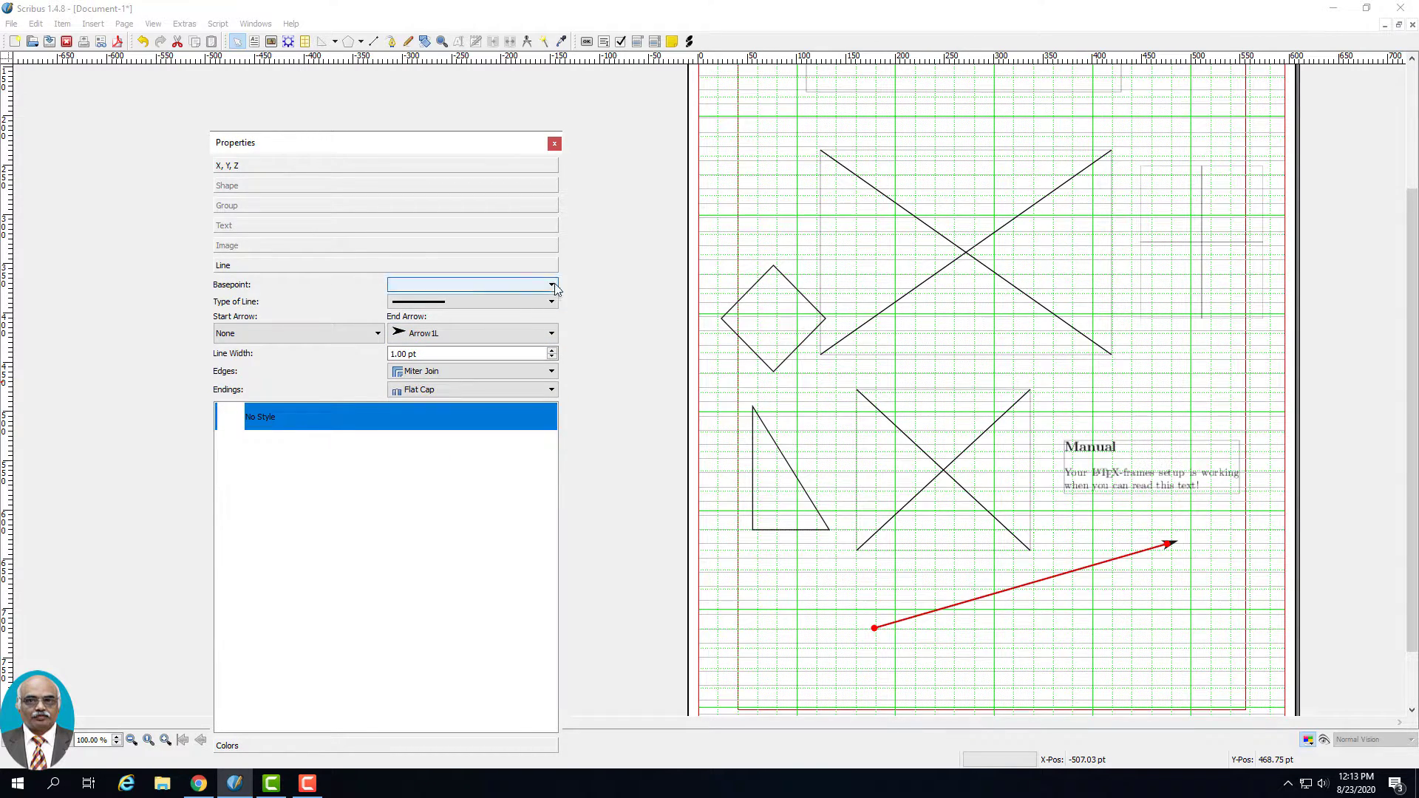
pyautogui.click(459, 298)
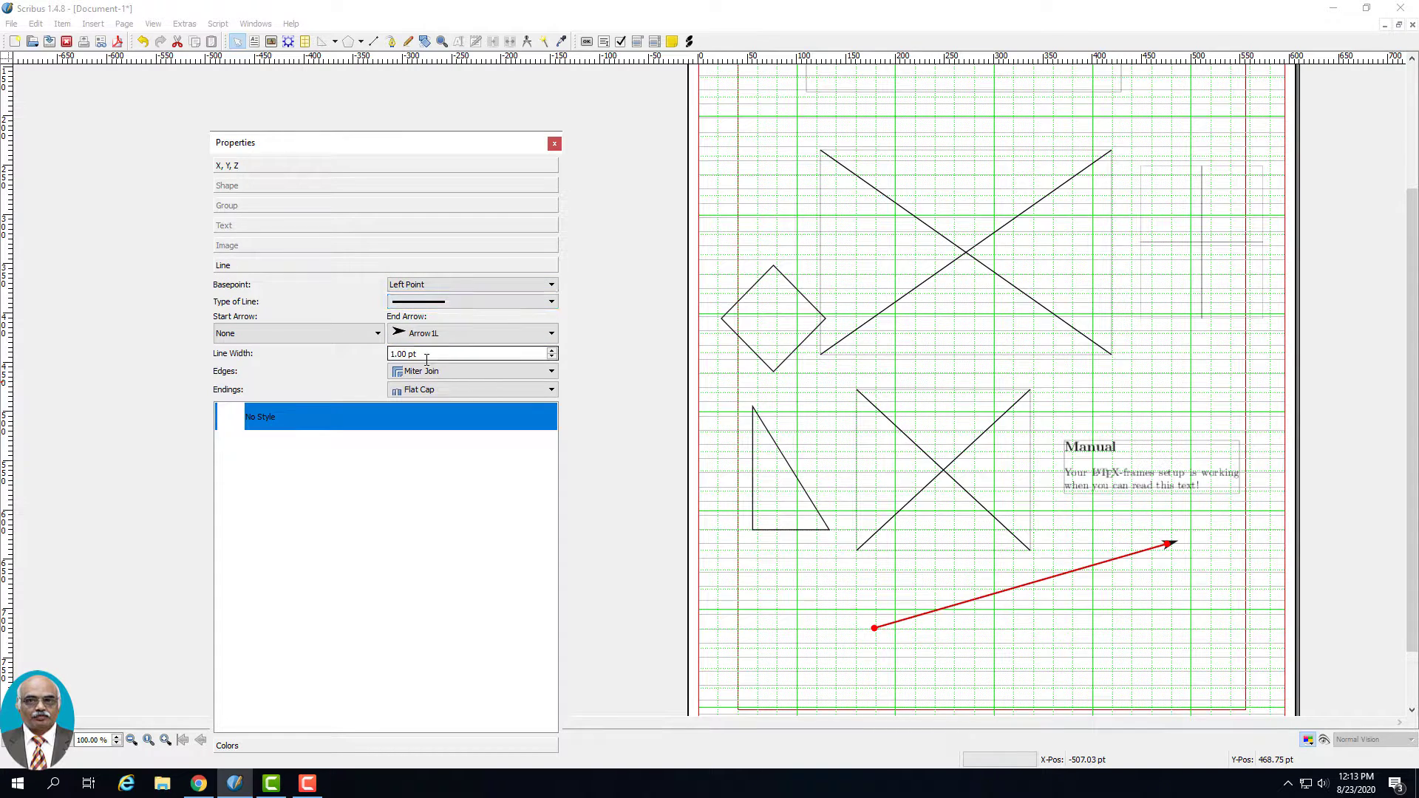
pyautogui.click(552, 351)
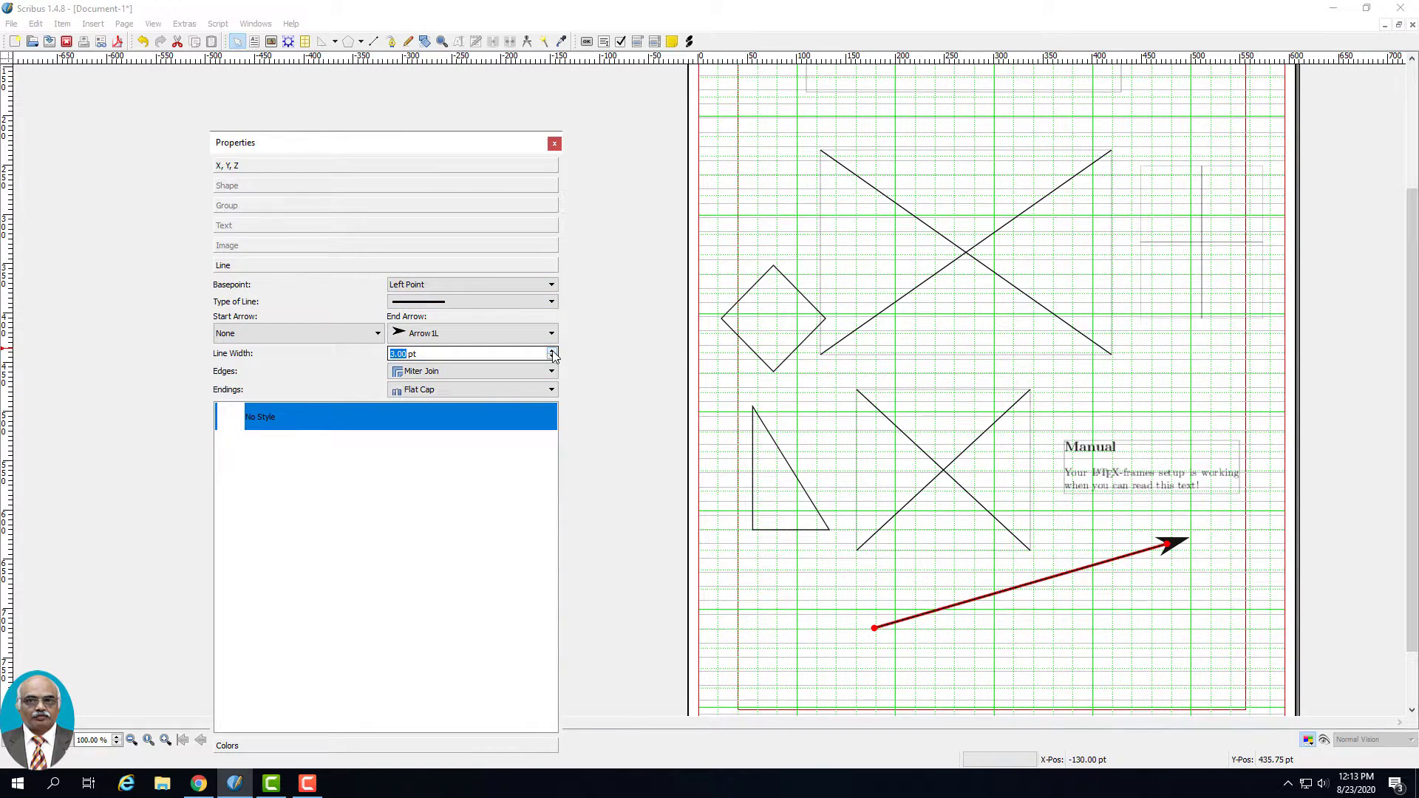
pyautogui.click(552, 352)
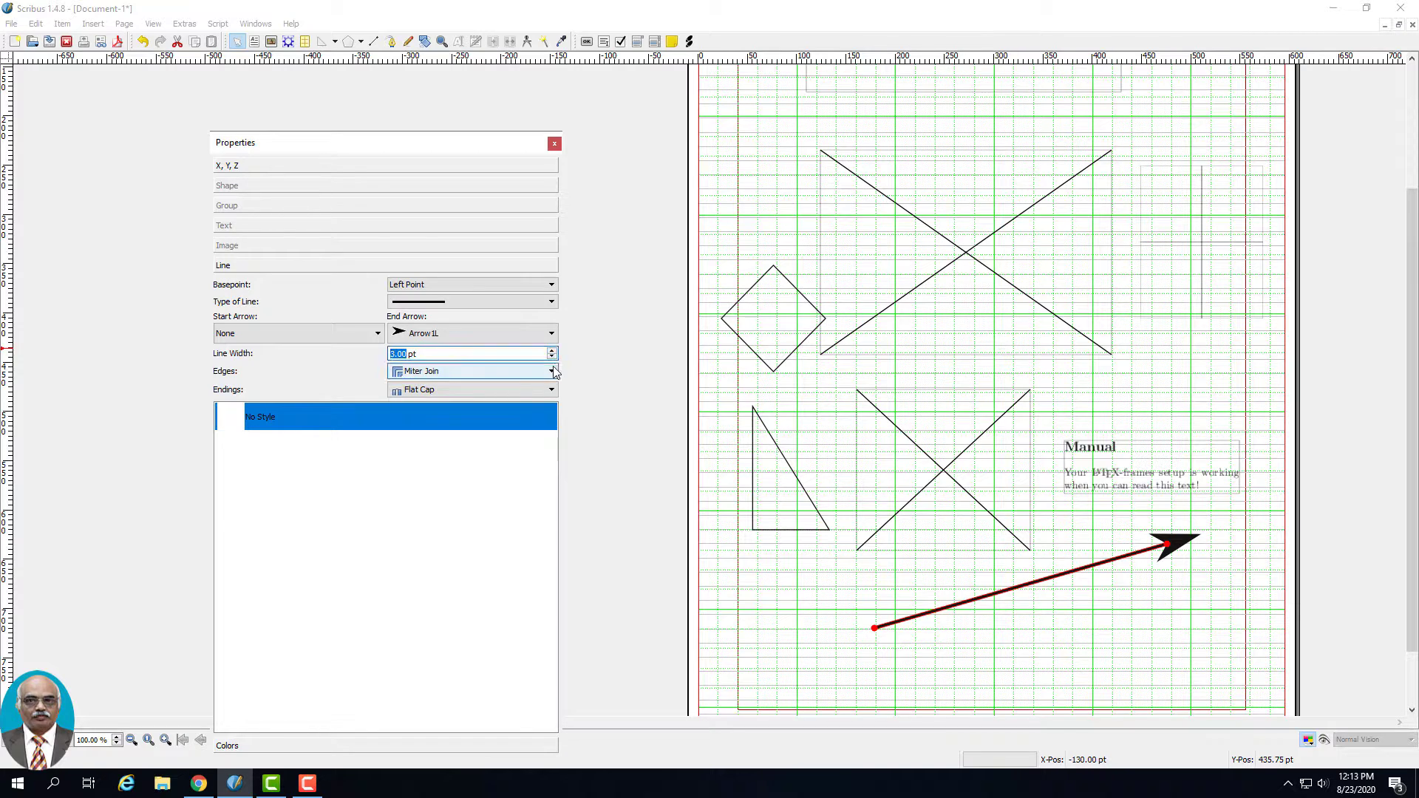
# Step: Set the slanted line's edges to Bevel Join and its endings to Square Cap
pyautogui.click(473, 371)
pyautogui.click(465, 397)
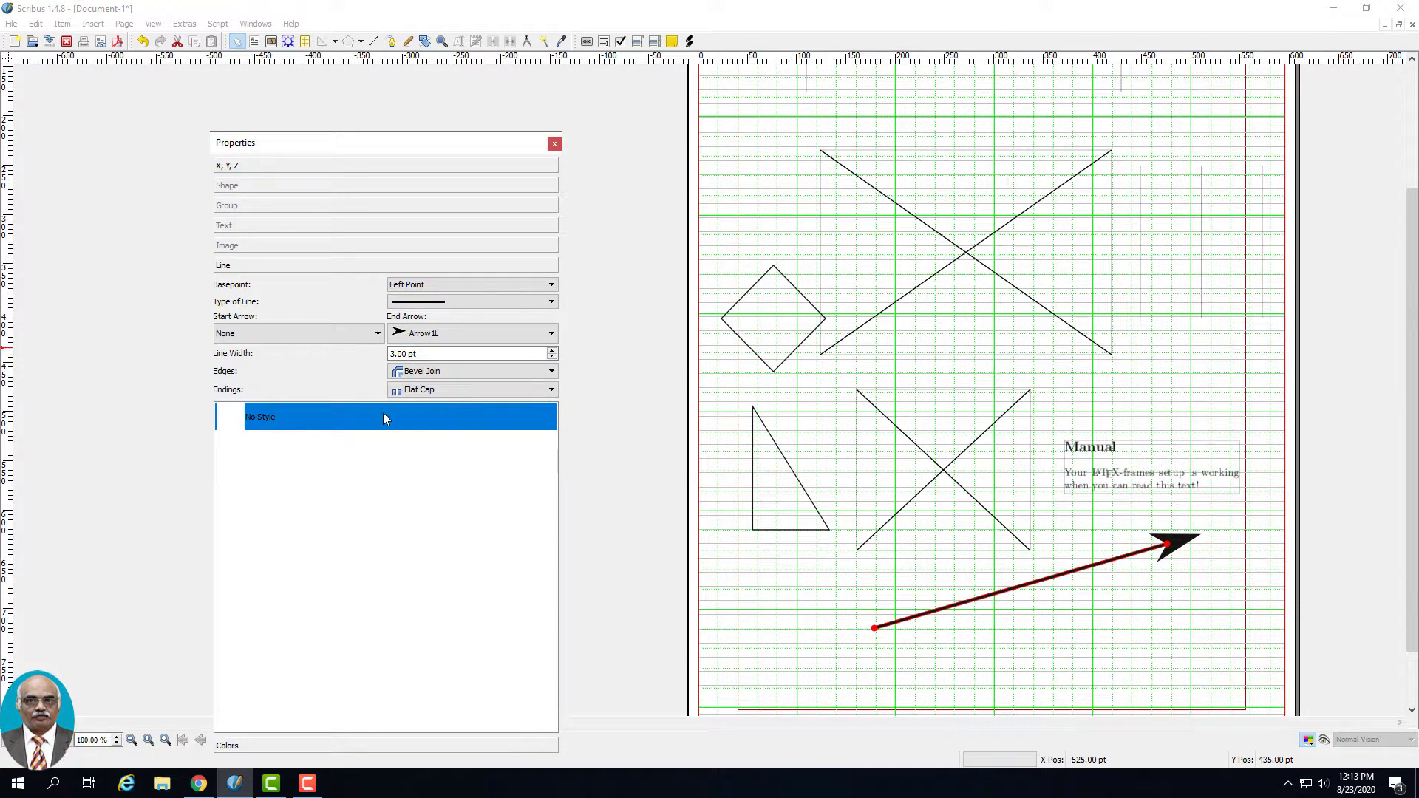
pyautogui.click(447, 391)
pyautogui.click(444, 424)
# Step: Change the slanted line's basepoint to End Points and give it an Arrow1L start arrow
pyautogui.click(490, 284)
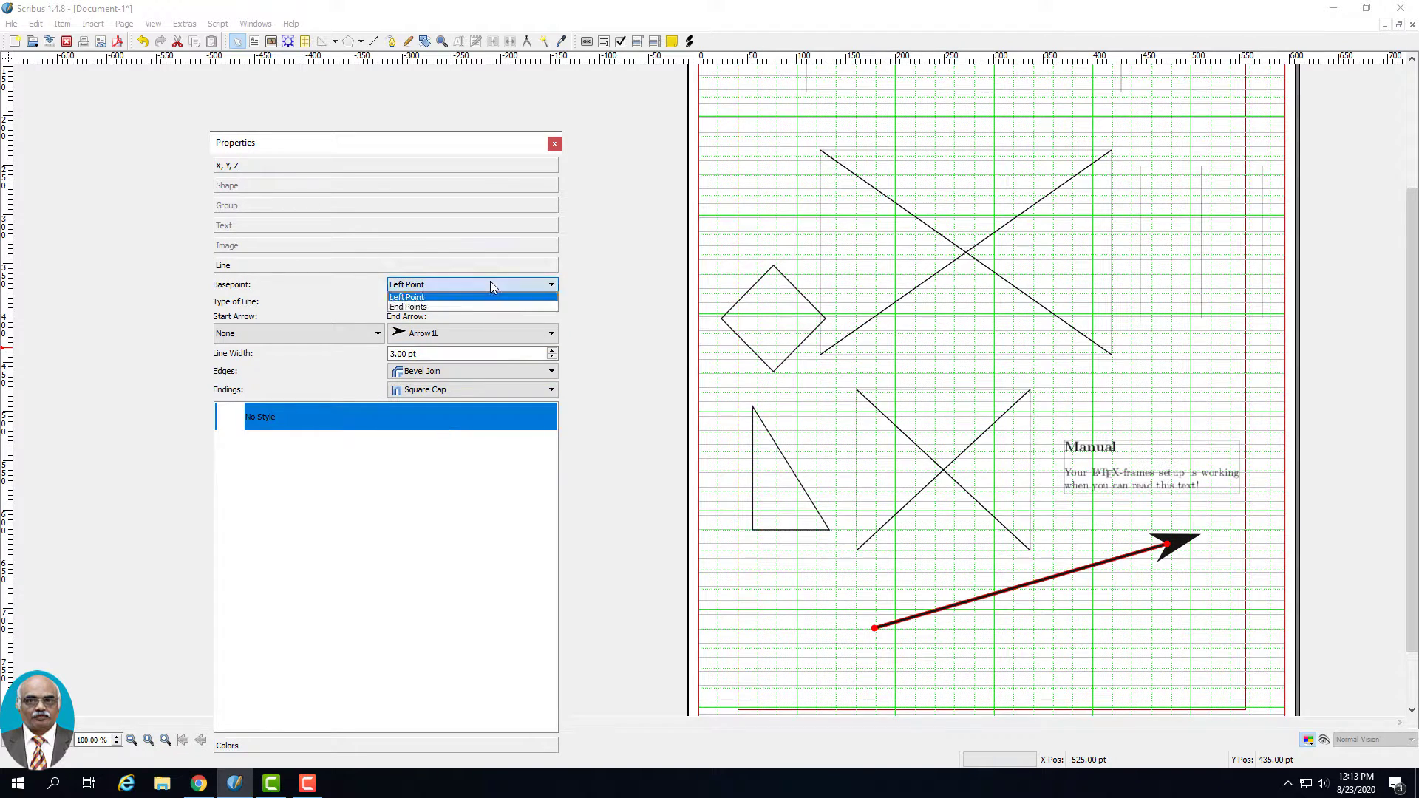
pyautogui.click(477, 307)
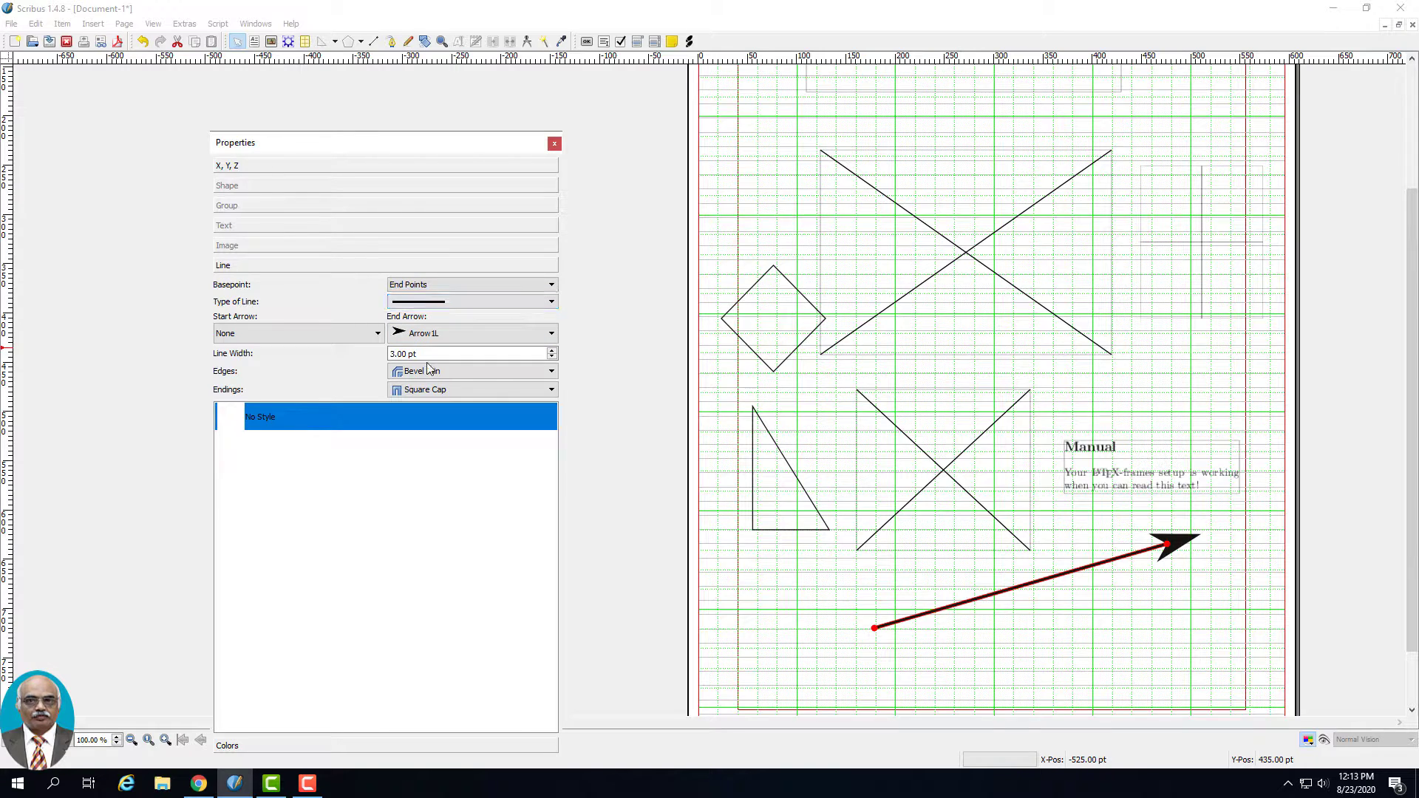
pyautogui.click(370, 335)
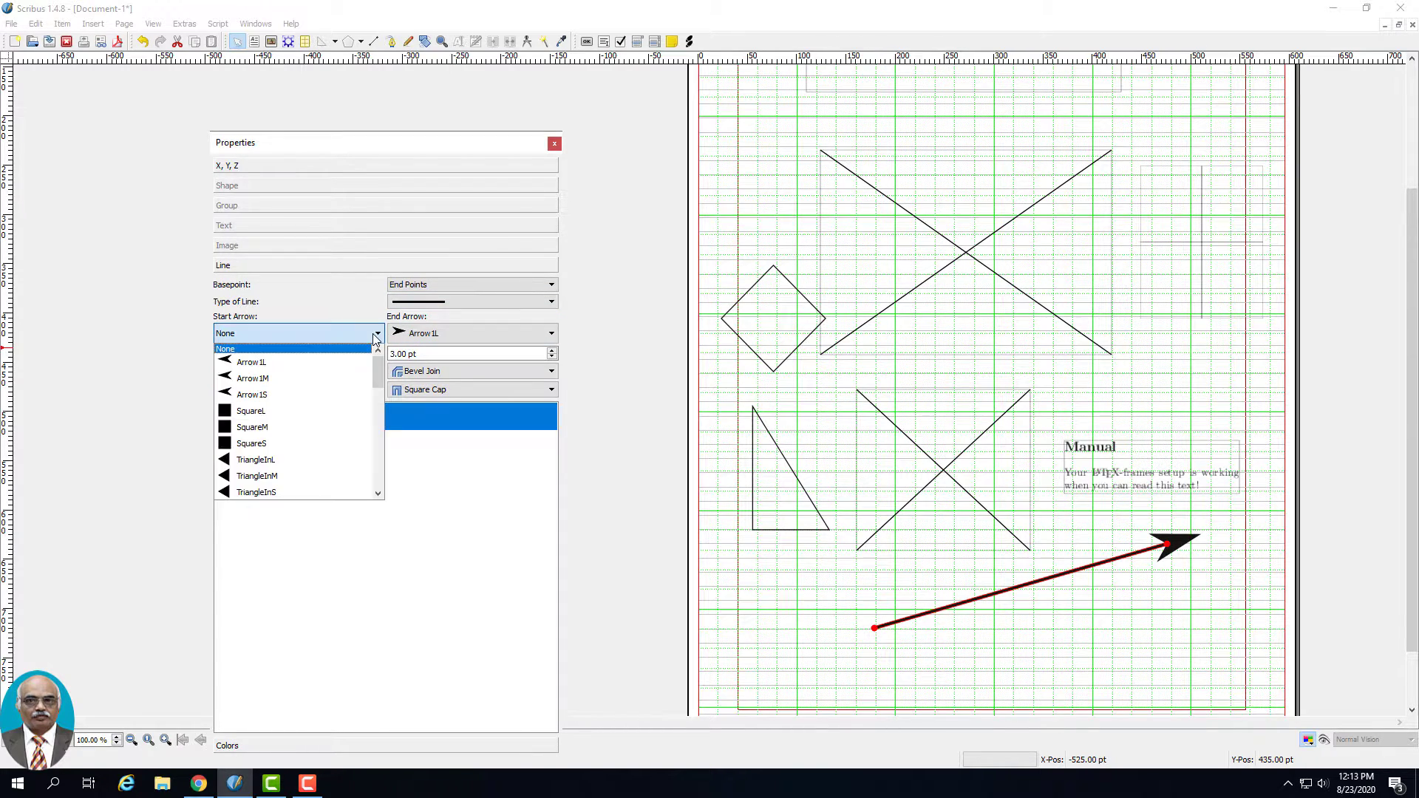
pyautogui.click(309, 362)
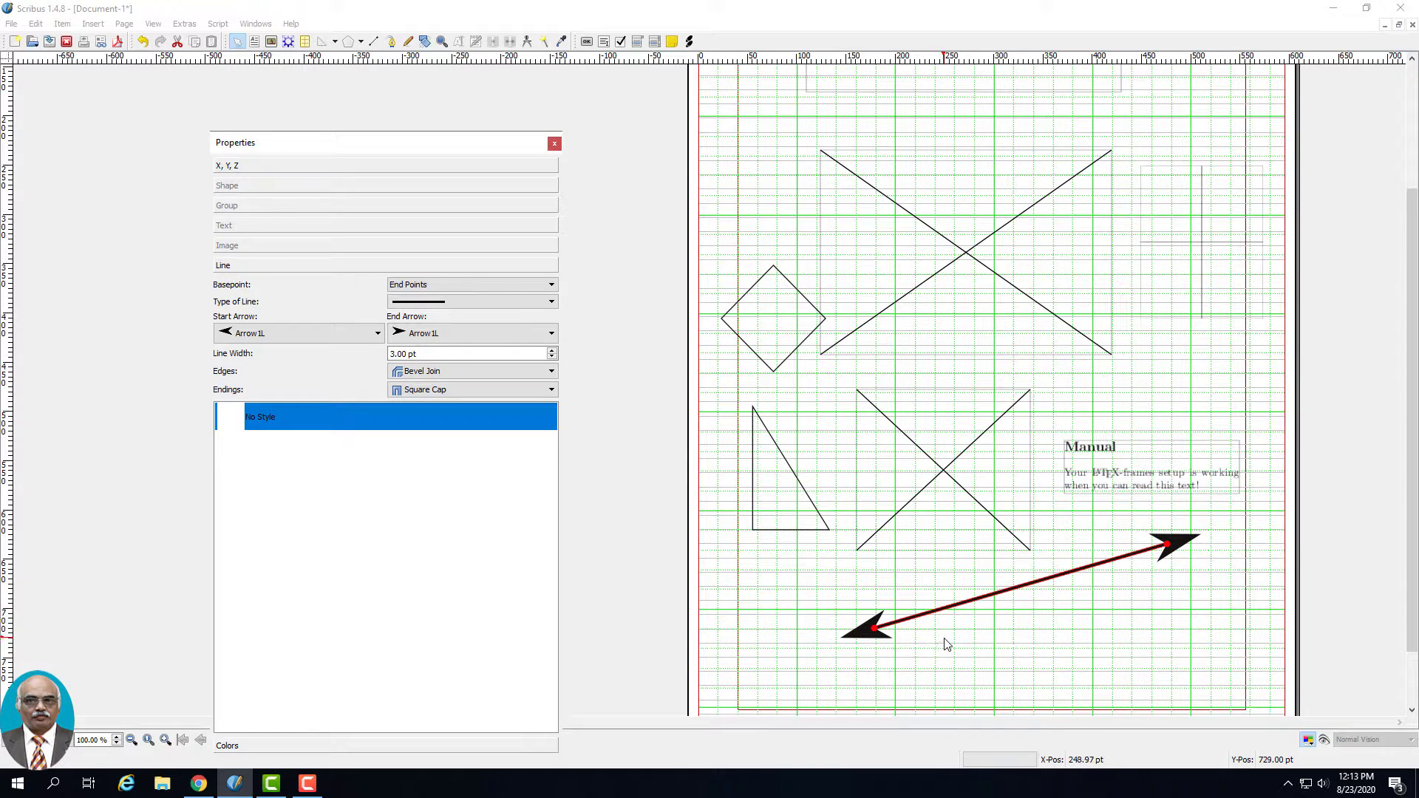
pyautogui.click(554, 144)
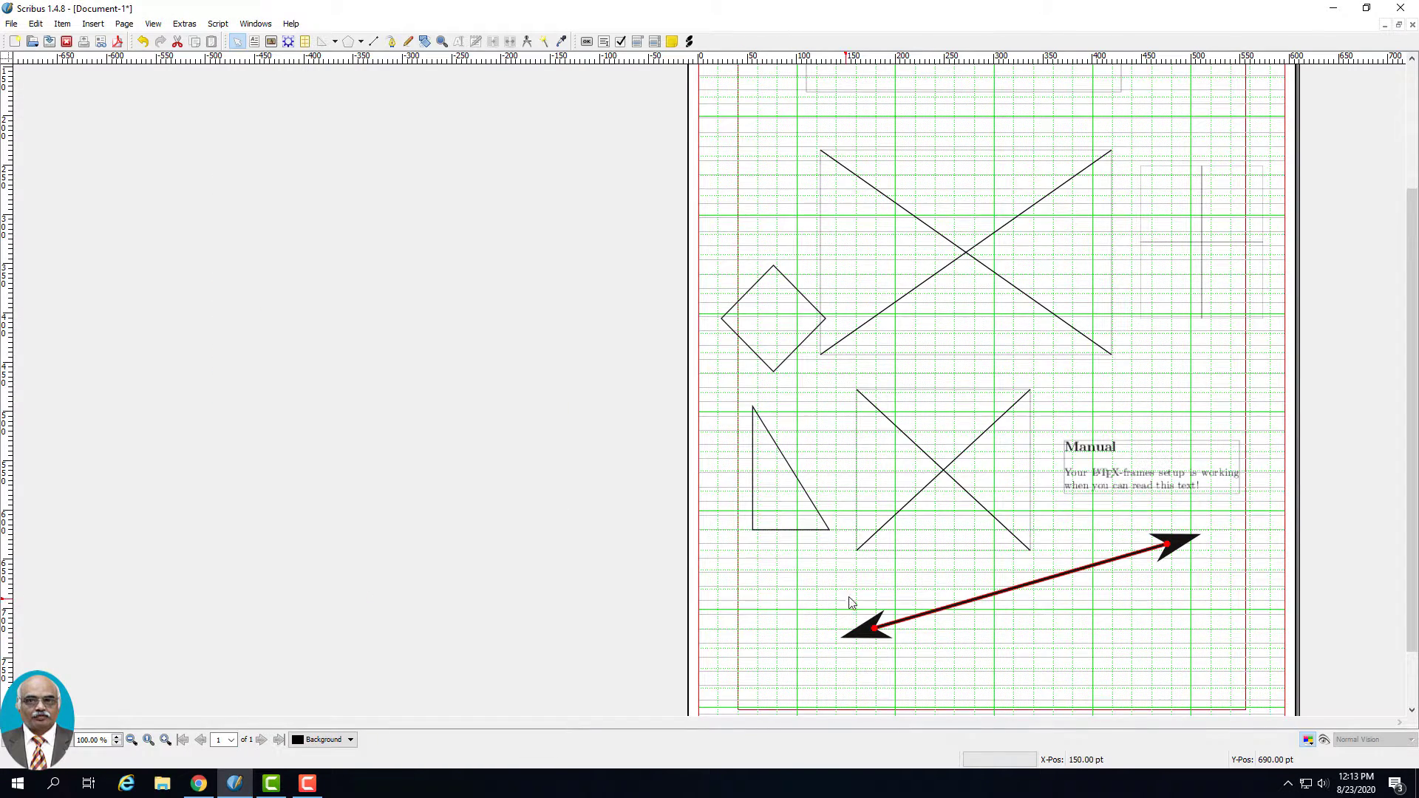
pyautogui.click(1074, 487)
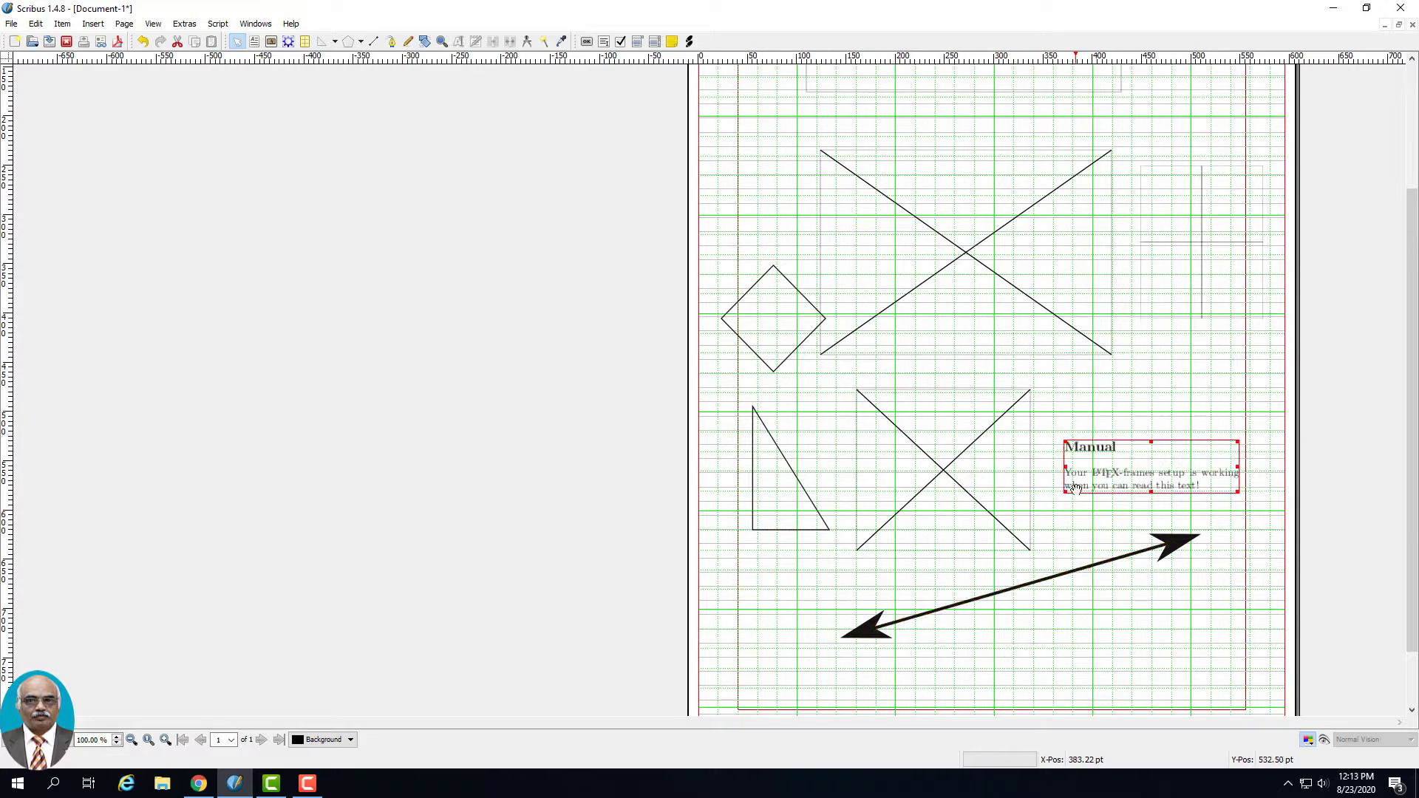
pyautogui.click(93, 24)
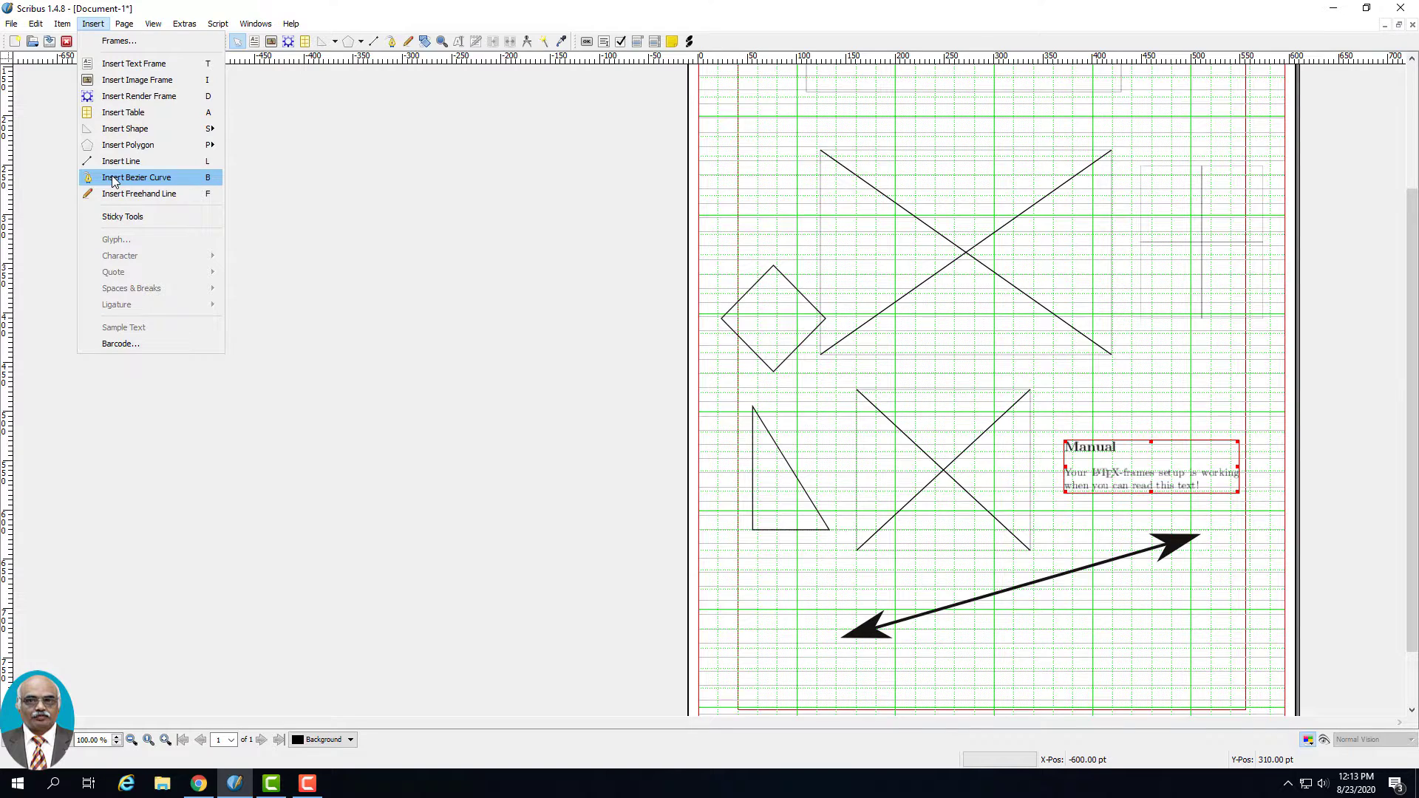
pyautogui.click(540, 218)
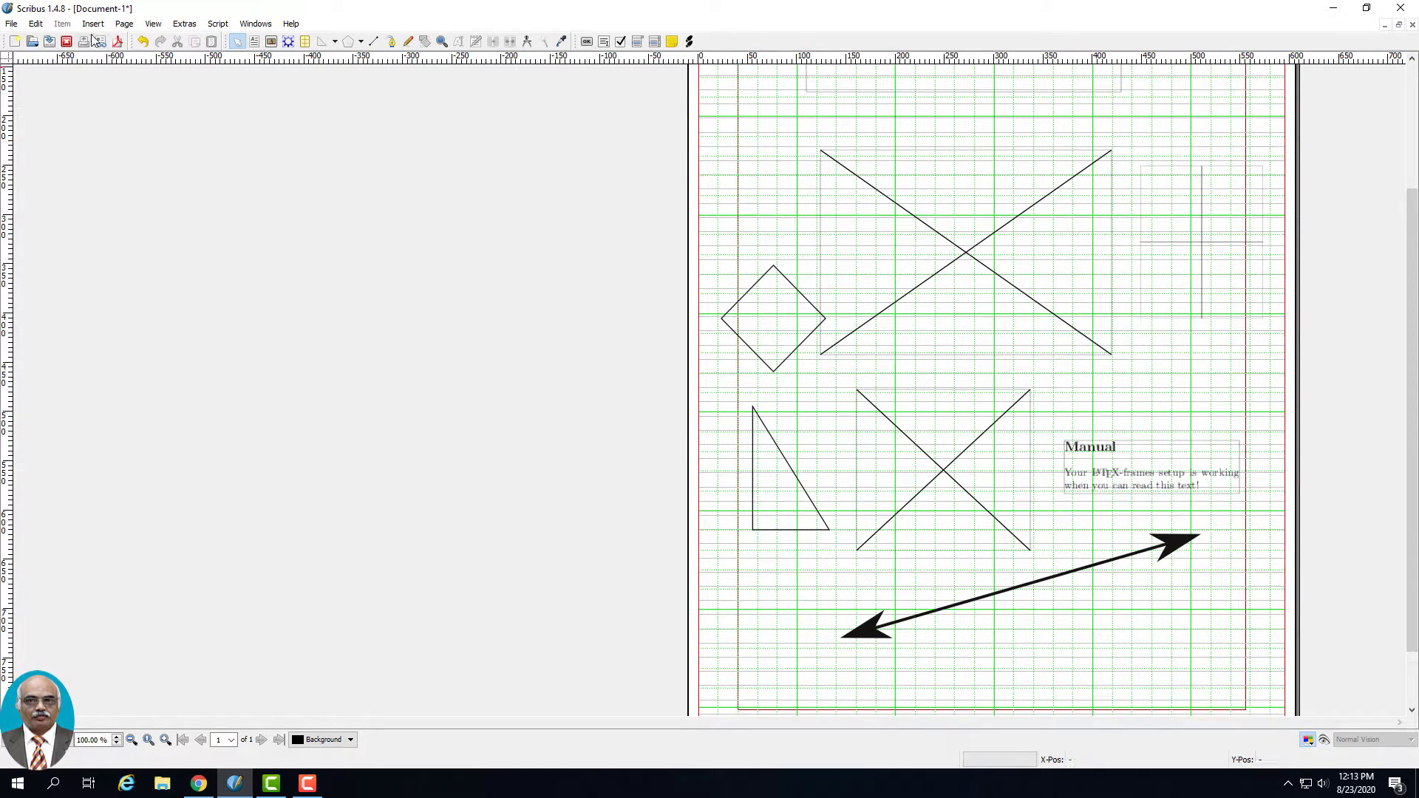
# Step: Insert one A4 portrait page at the end of the document, using the Normal Left and Normal Right master pages
pyautogui.click(124, 25)
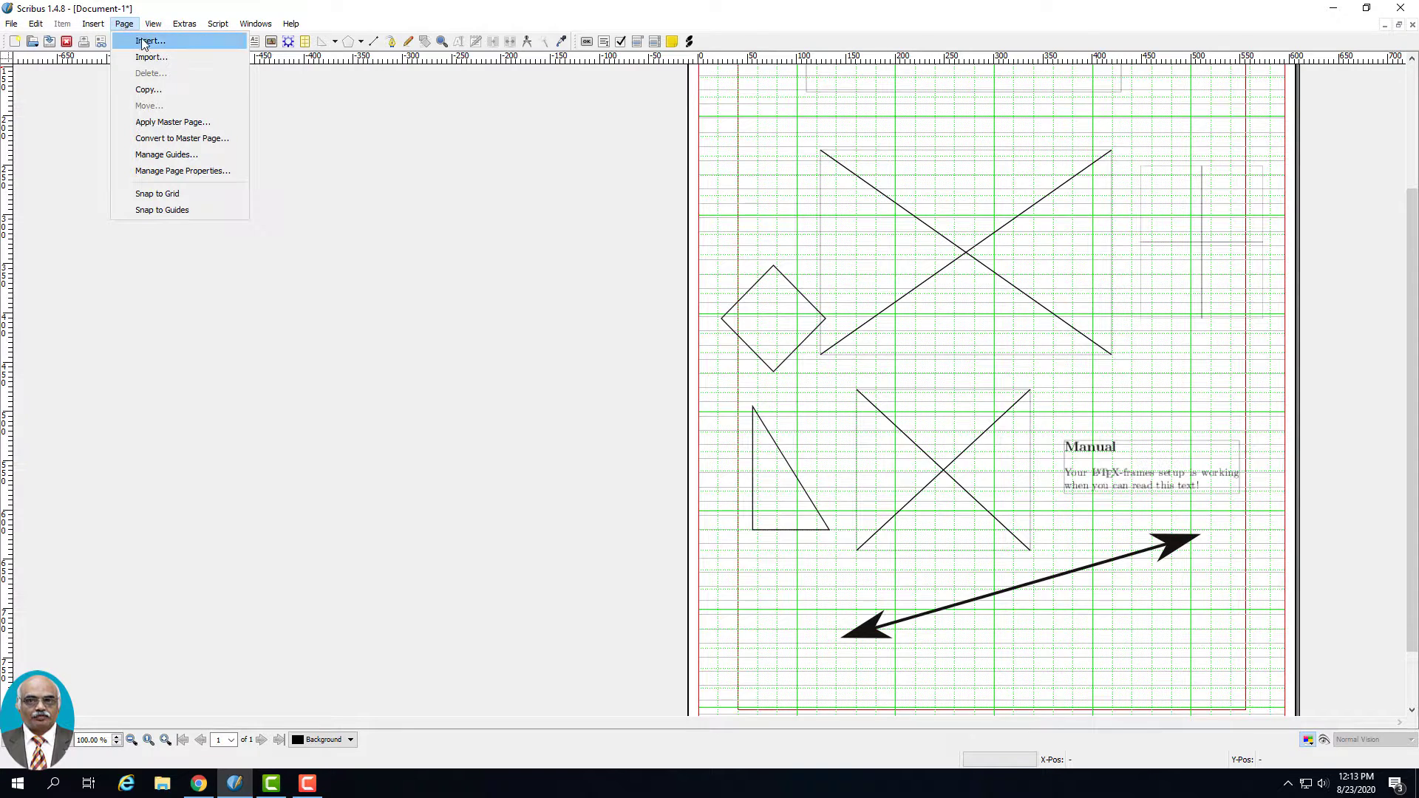
pyautogui.click(144, 40)
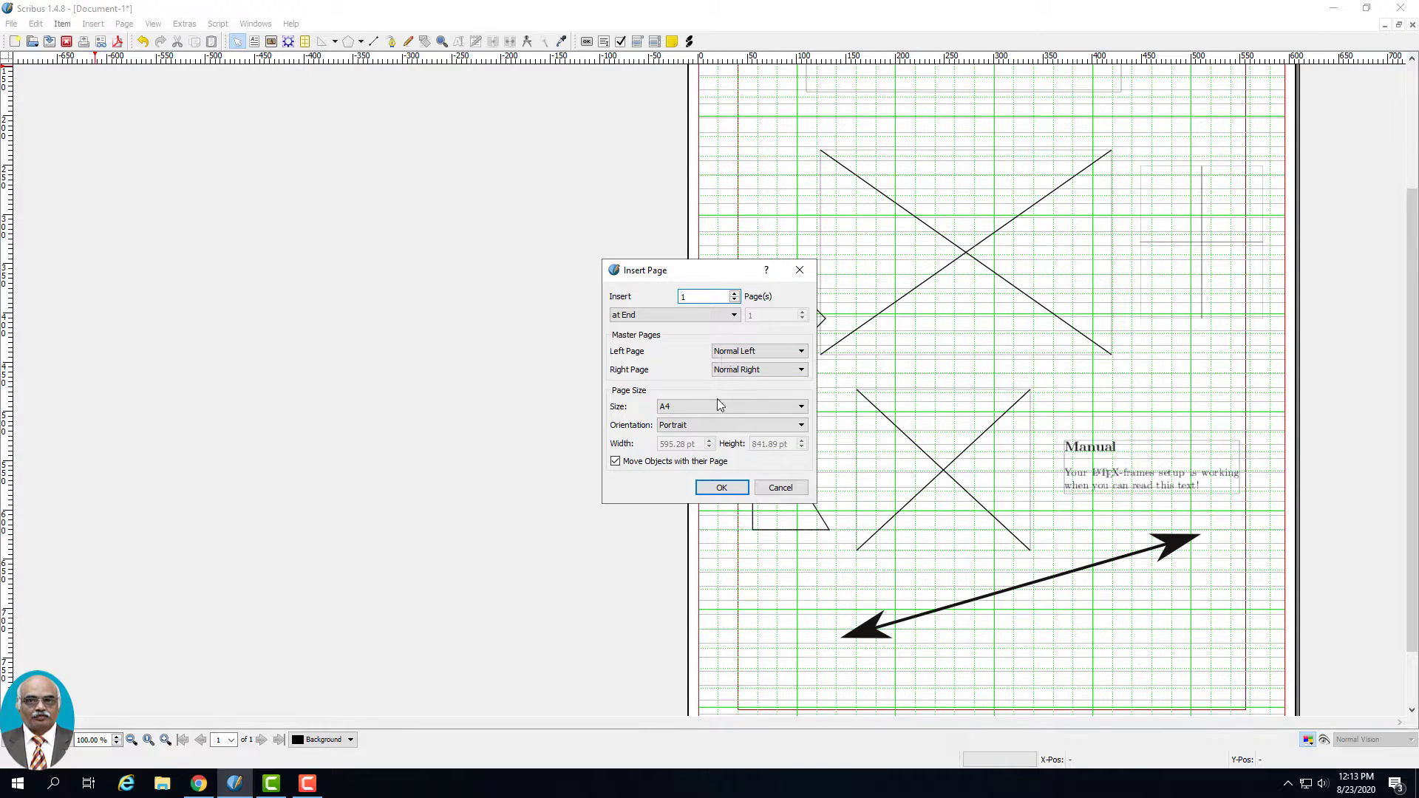
pyautogui.click(722, 488)
# Step: Insert a text frame about 490 pt wide and 395 pt high between the side margins of page 2
pyautogui.moveTo(1412, 304); pyautogui.dragTo(1412, 595)
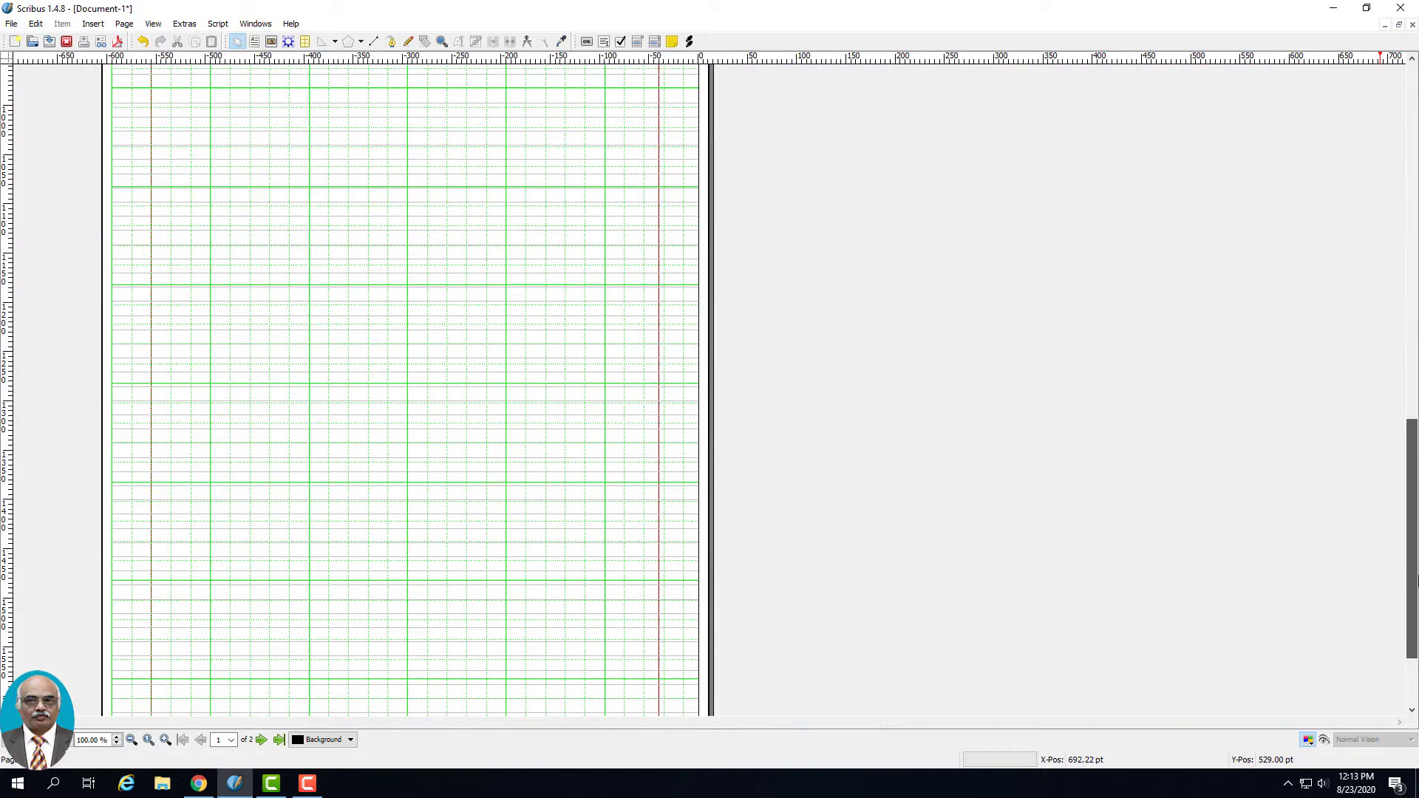
pyautogui.click(253, 41)
pyautogui.moveTo(161, 218); pyautogui.dragTo(641, 605)
# Step: Draw a looping Bezier curve with several nodes over the text frame on page 2, starting near X 108 pt, Y 321 pt
pyautogui.click(94, 27)
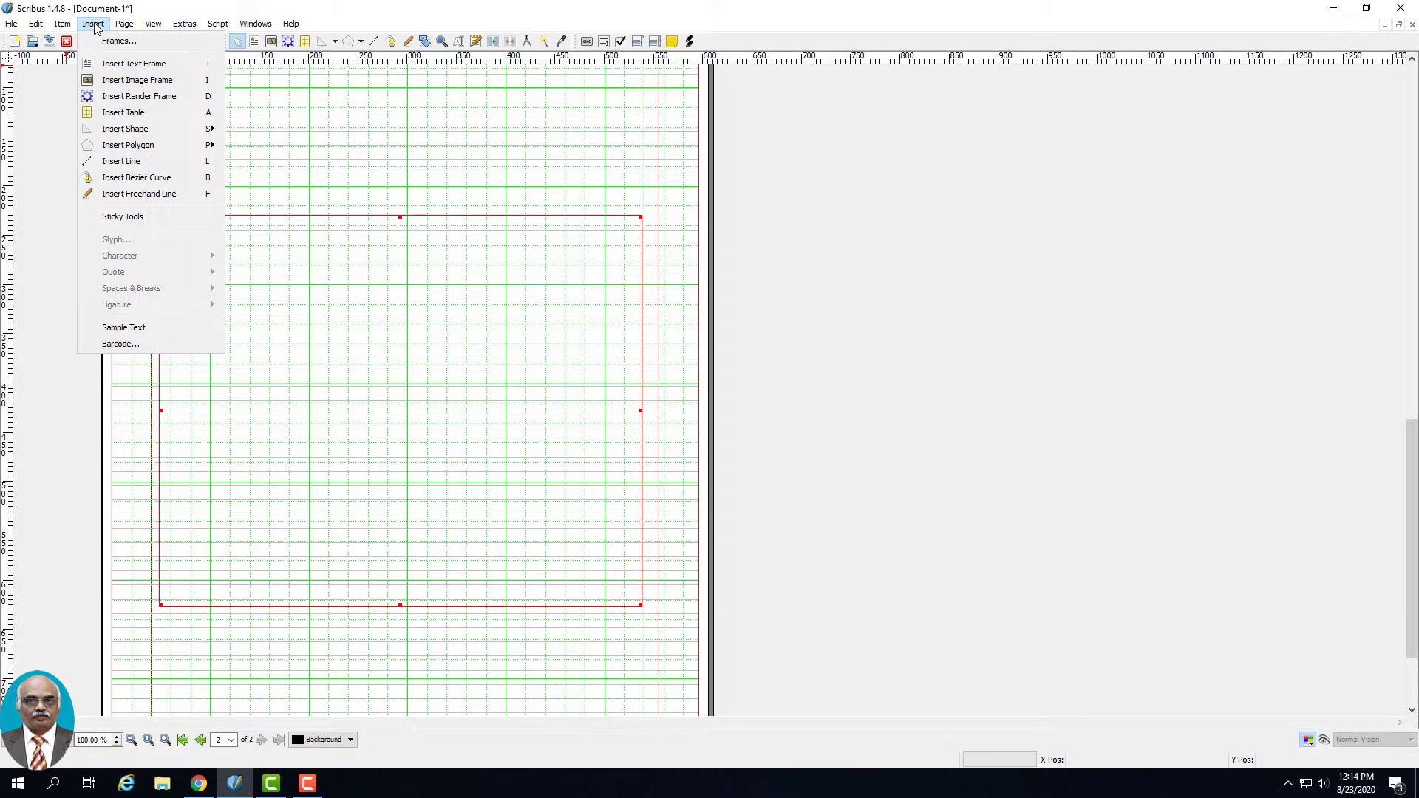
pyautogui.click(178, 178)
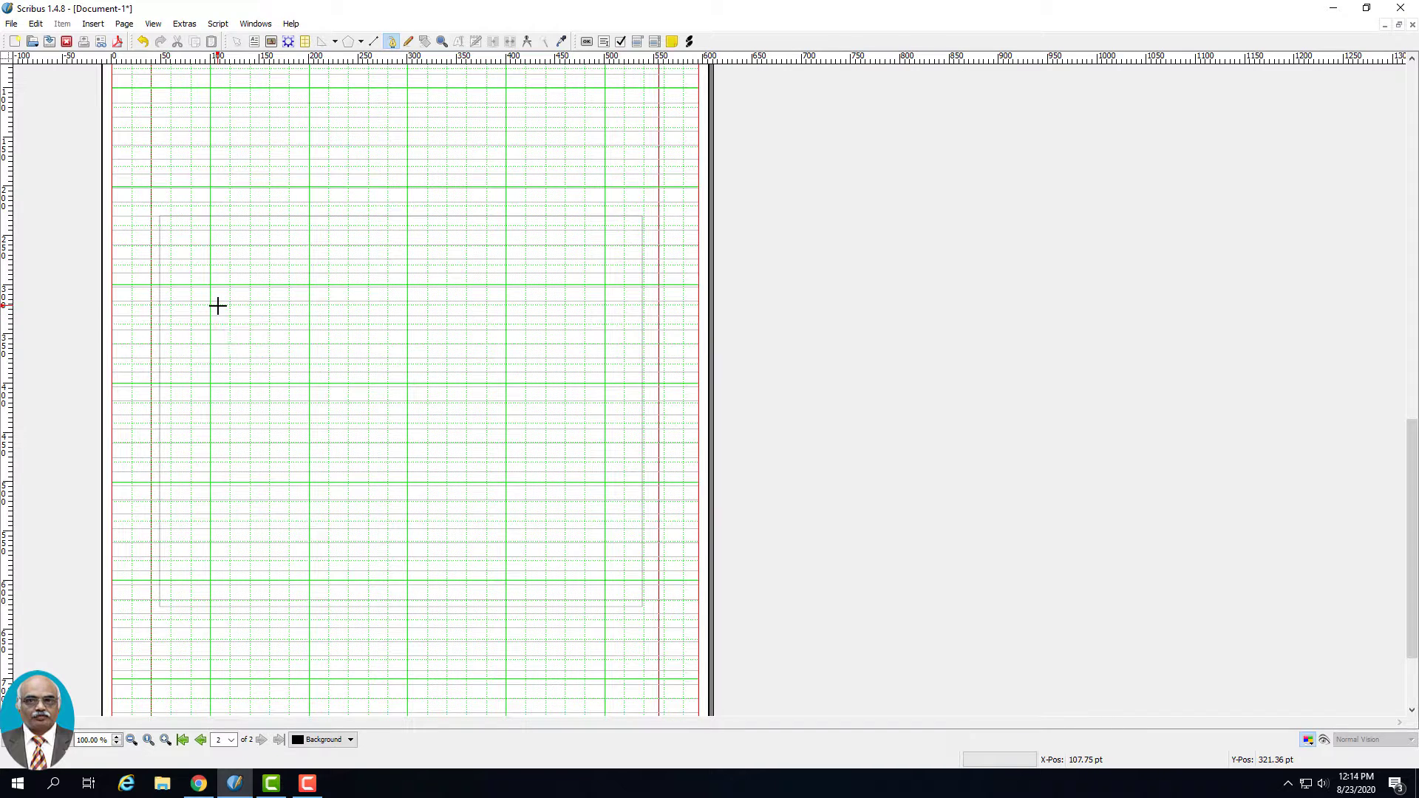
pyautogui.click(218, 306)
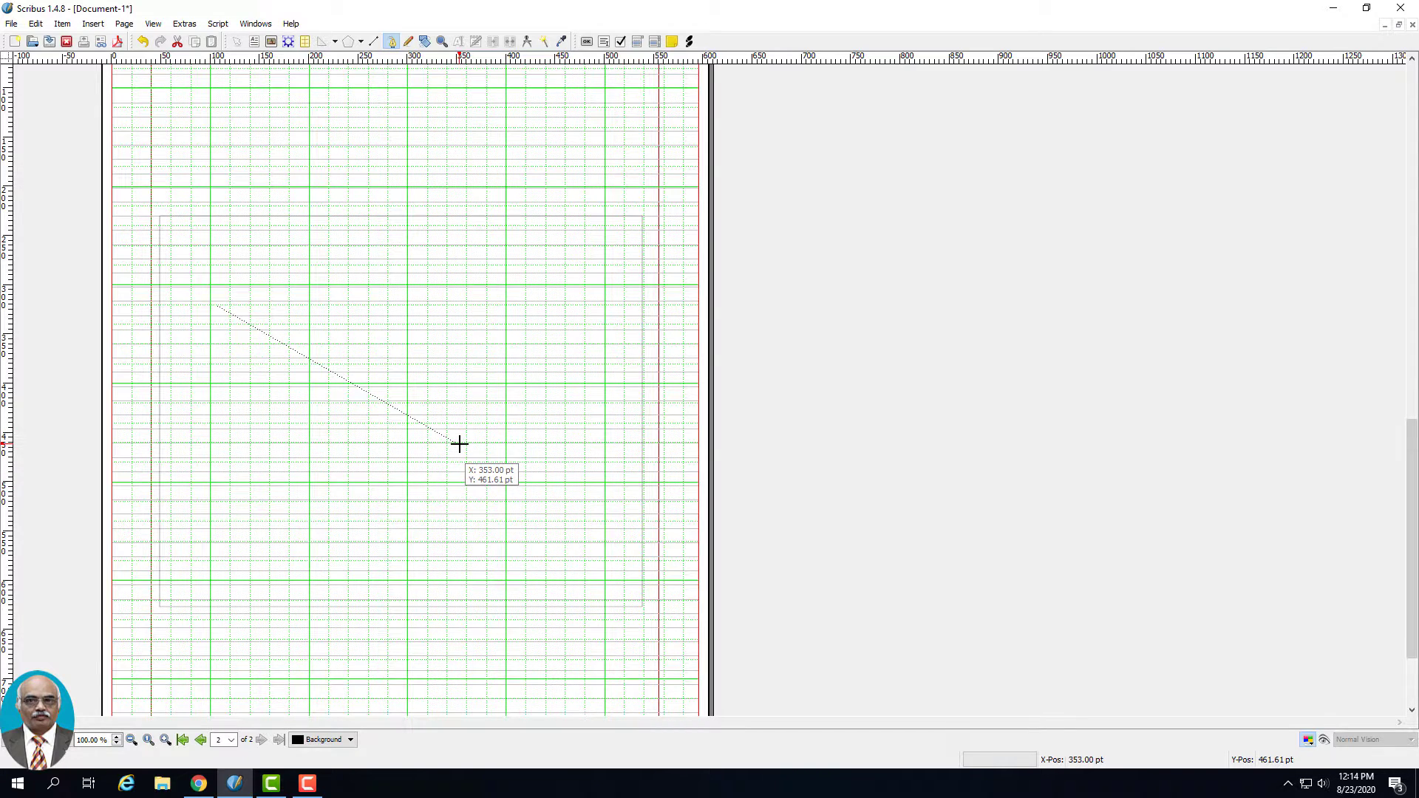
pyautogui.moveTo(460, 451); pyautogui.dragTo(540, 286)
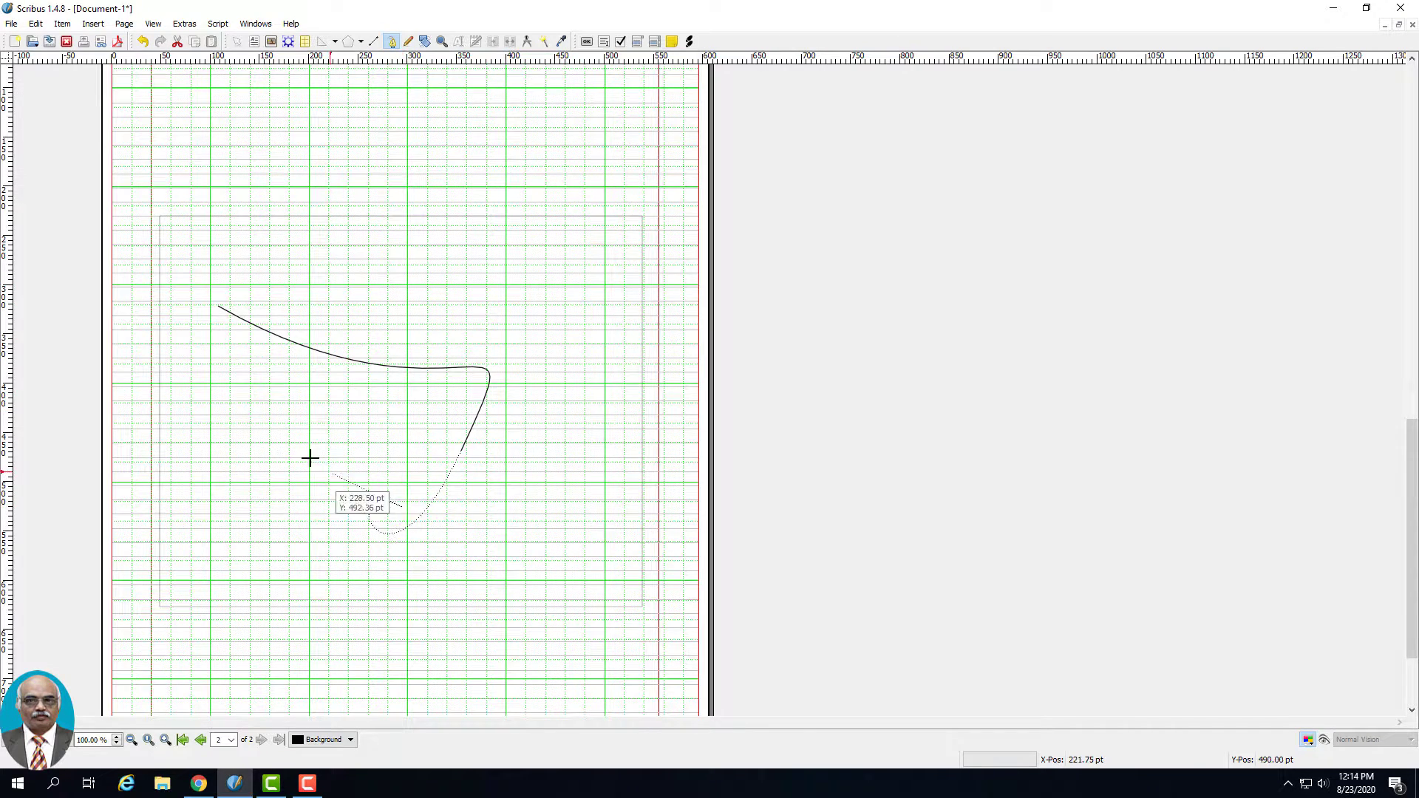
pyautogui.moveTo(359, 461); pyautogui.dragTo(457, 233)
pyautogui.moveTo(487, 423); pyautogui.dragTo(429, 160)
pyautogui.click(396, 431)
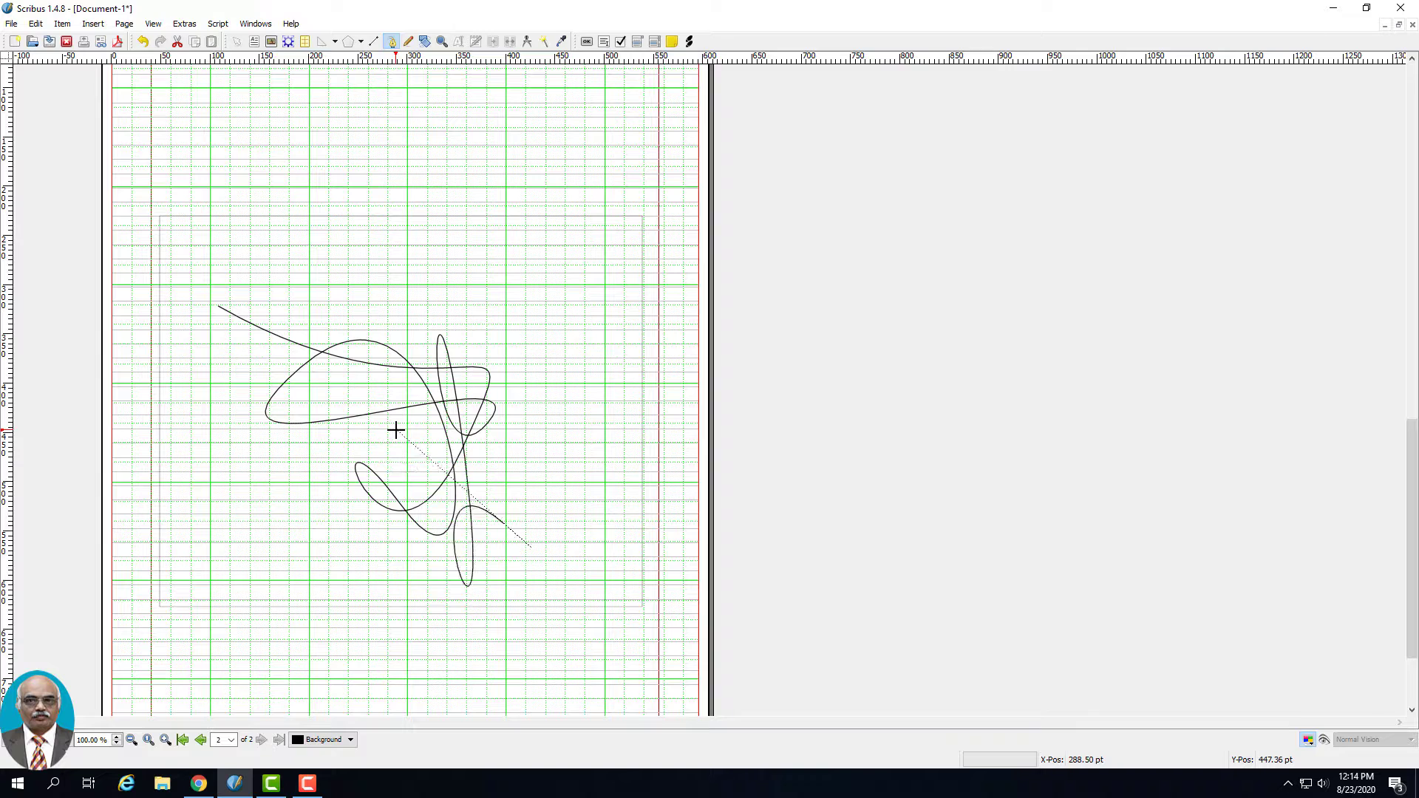
pyautogui.moveTo(396, 430); pyautogui.dragTo(399, 423)
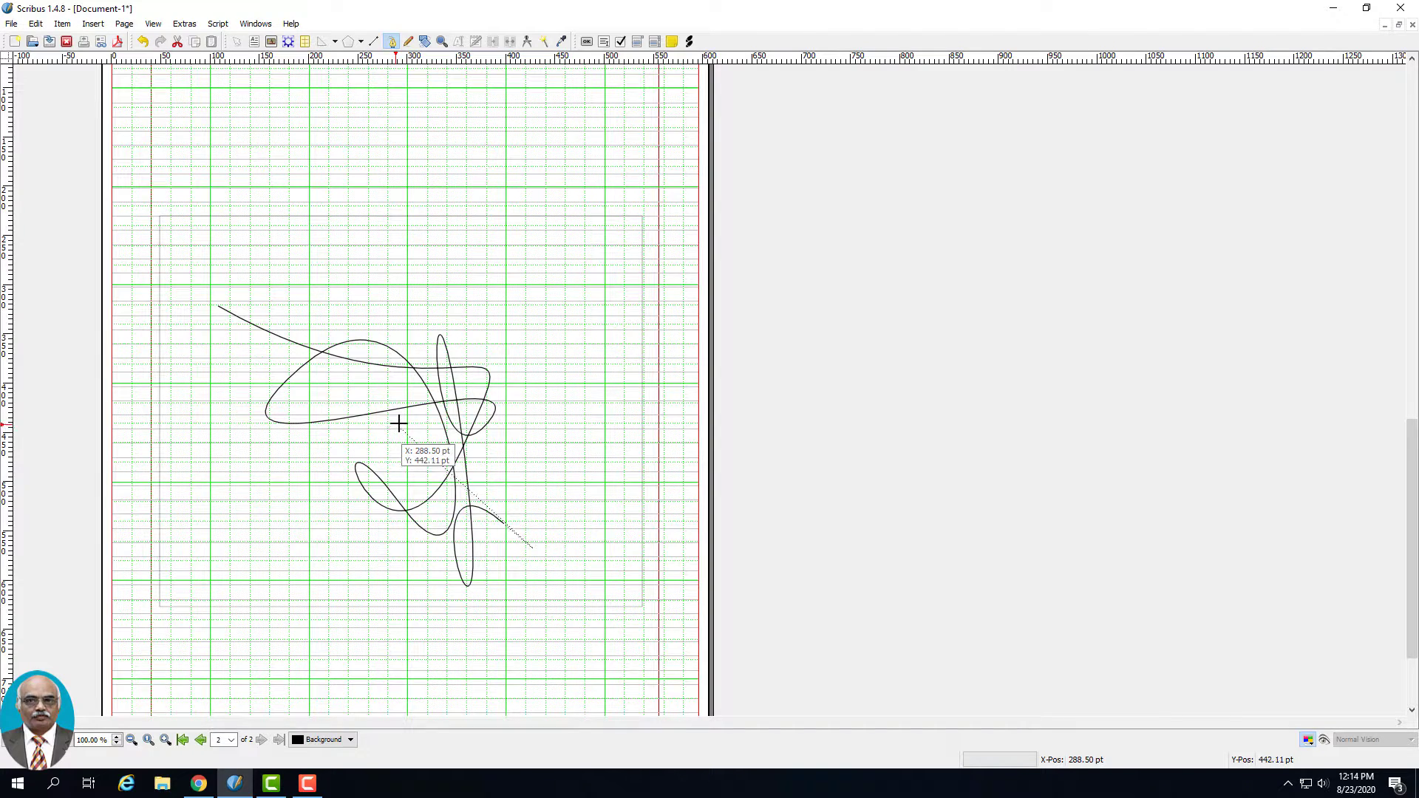
pyautogui.rightClick(399, 422)
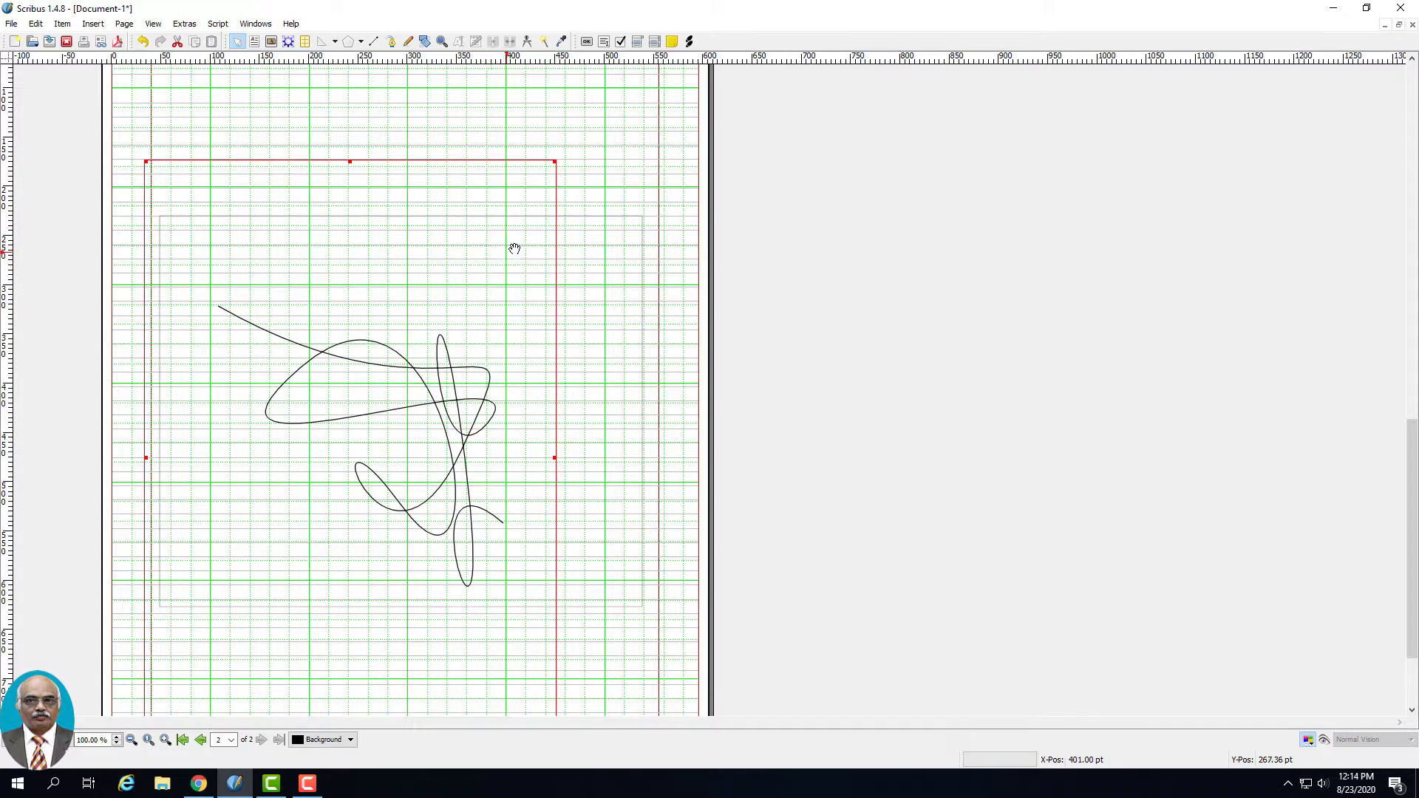
# Step: Delete the looping Bezier curve from page 2
pyautogui.scroll(1, 659, 184)
pyautogui.scroll(-1, 583, 327)
pyautogui.scroll(1, 551, 189)
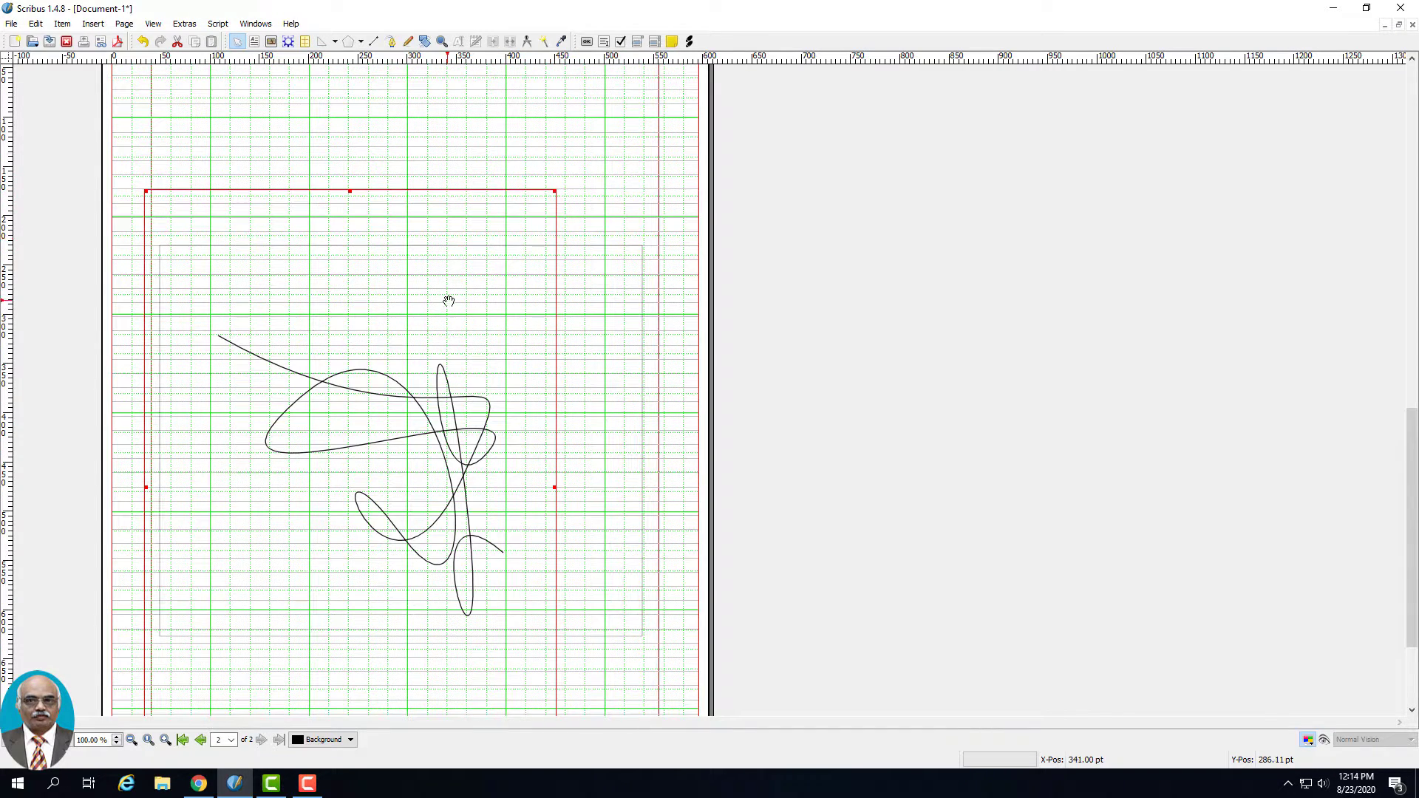
pyautogui.press('Delete')
pyautogui.scroll(2, 477, 317)
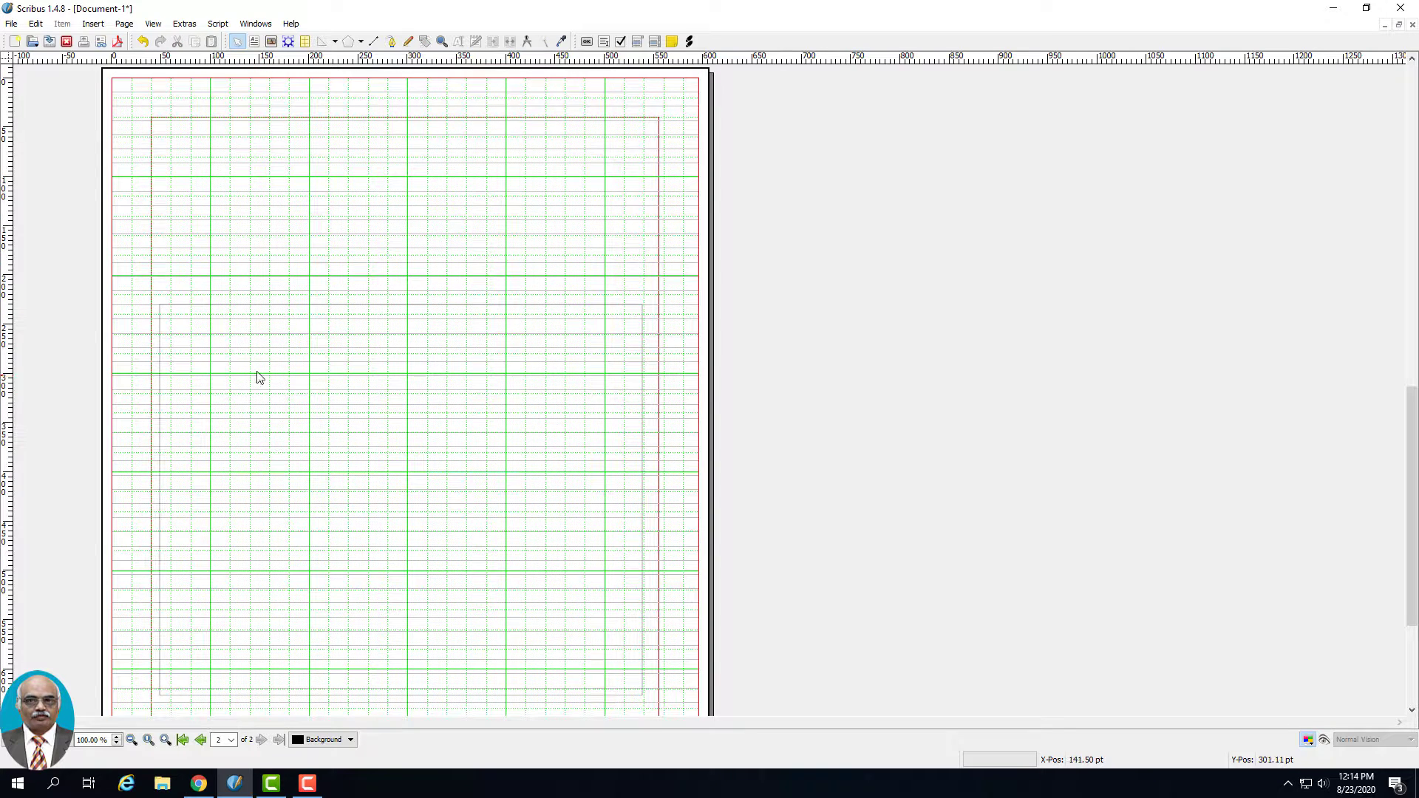
# Step: Insert a second text frame, about 410 pt wide and 286 pt high, inside the large text frame on page 2
pyautogui.click(92, 24)
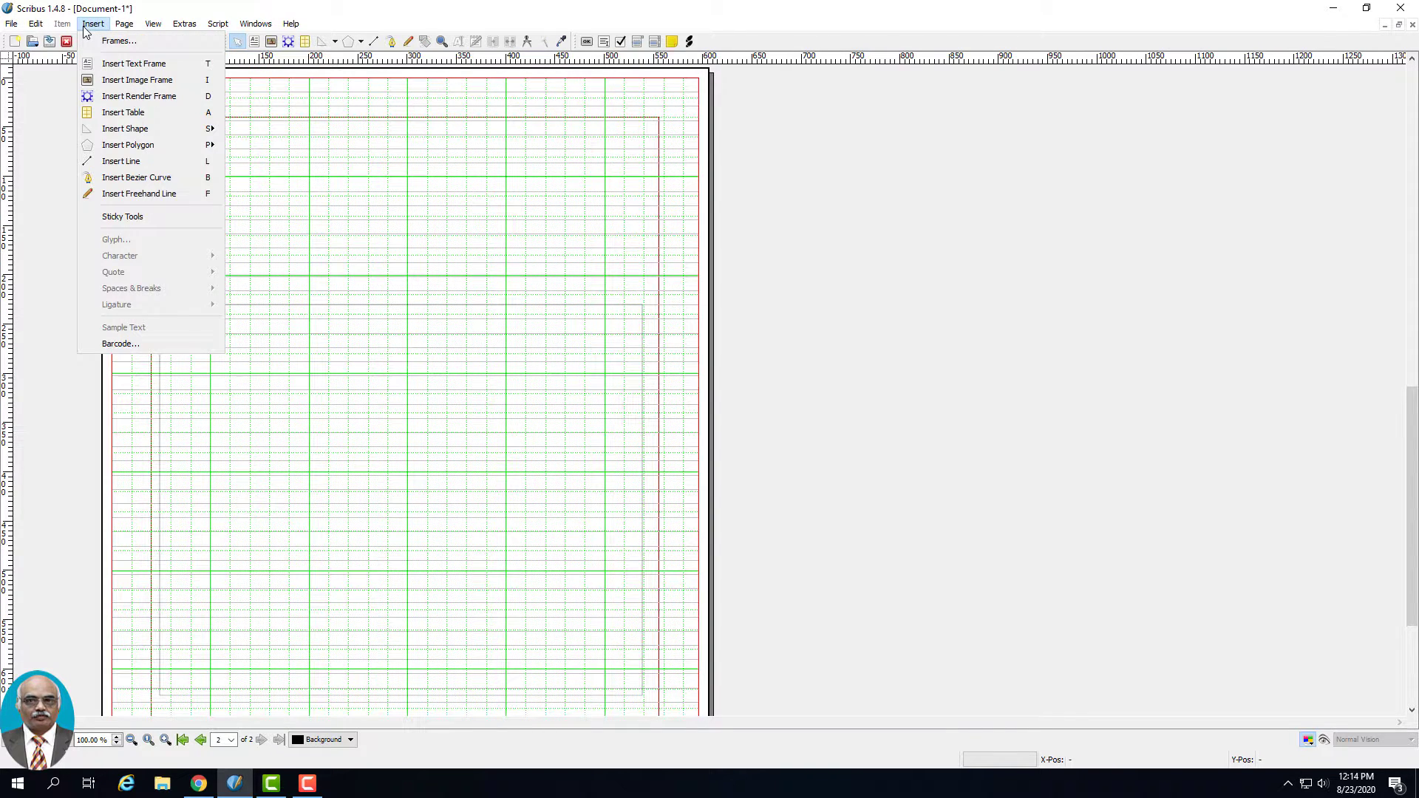
pyautogui.click(134, 63)
pyautogui.moveTo(197, 361); pyautogui.dragTo(602, 644)
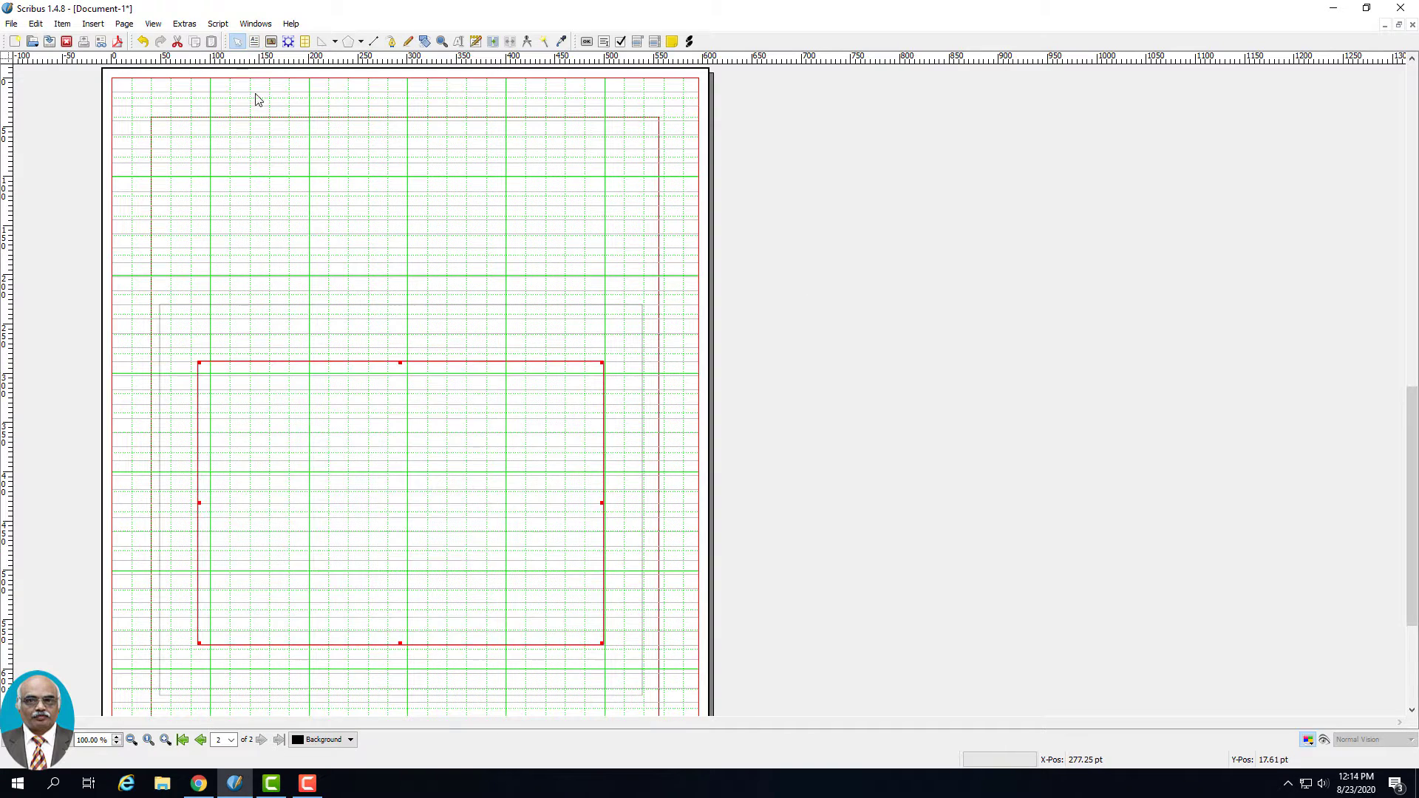
# Step: Draw a freehand arch about 307 pt wide and 93 pt high above the large text frame on page 2
pyautogui.click(63, 25)
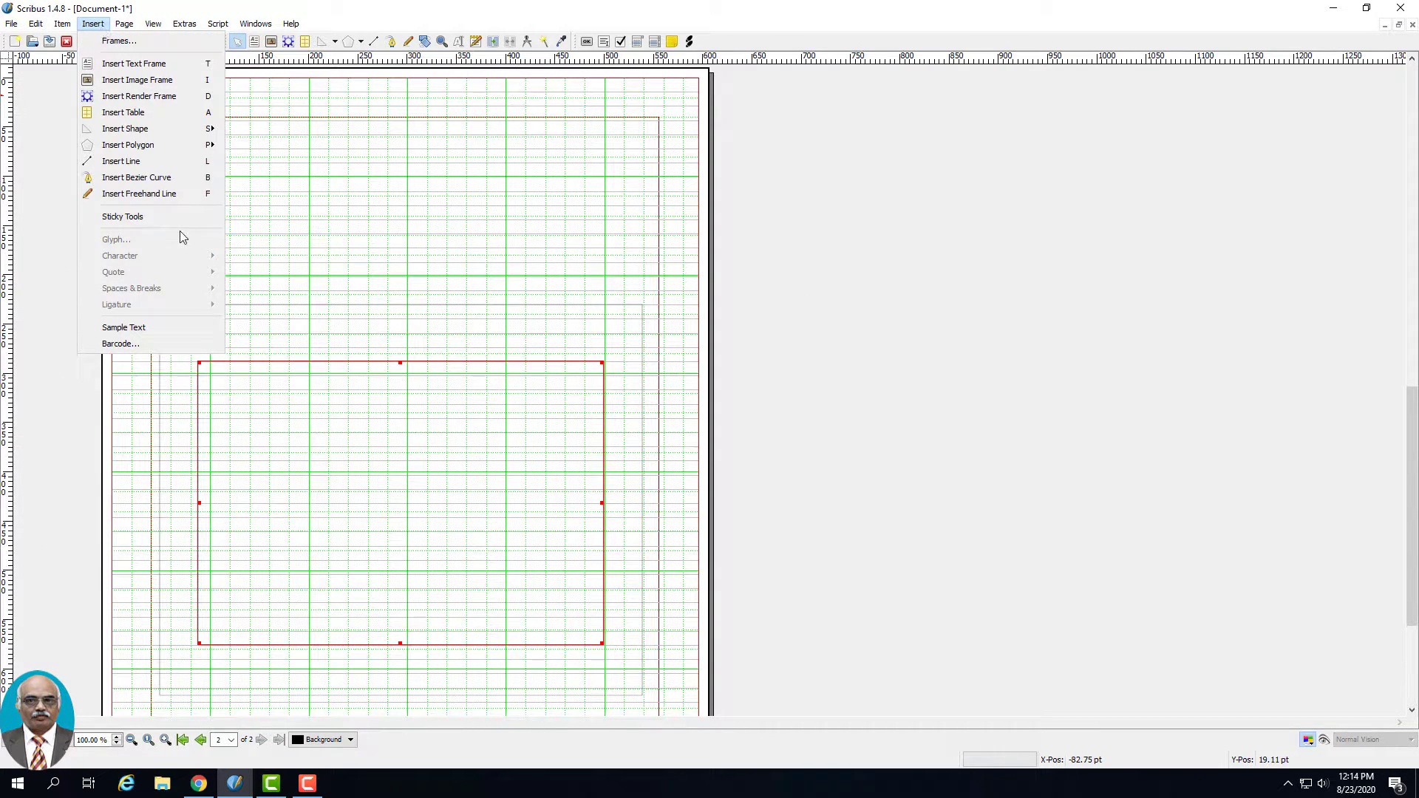
pyautogui.click(156, 195)
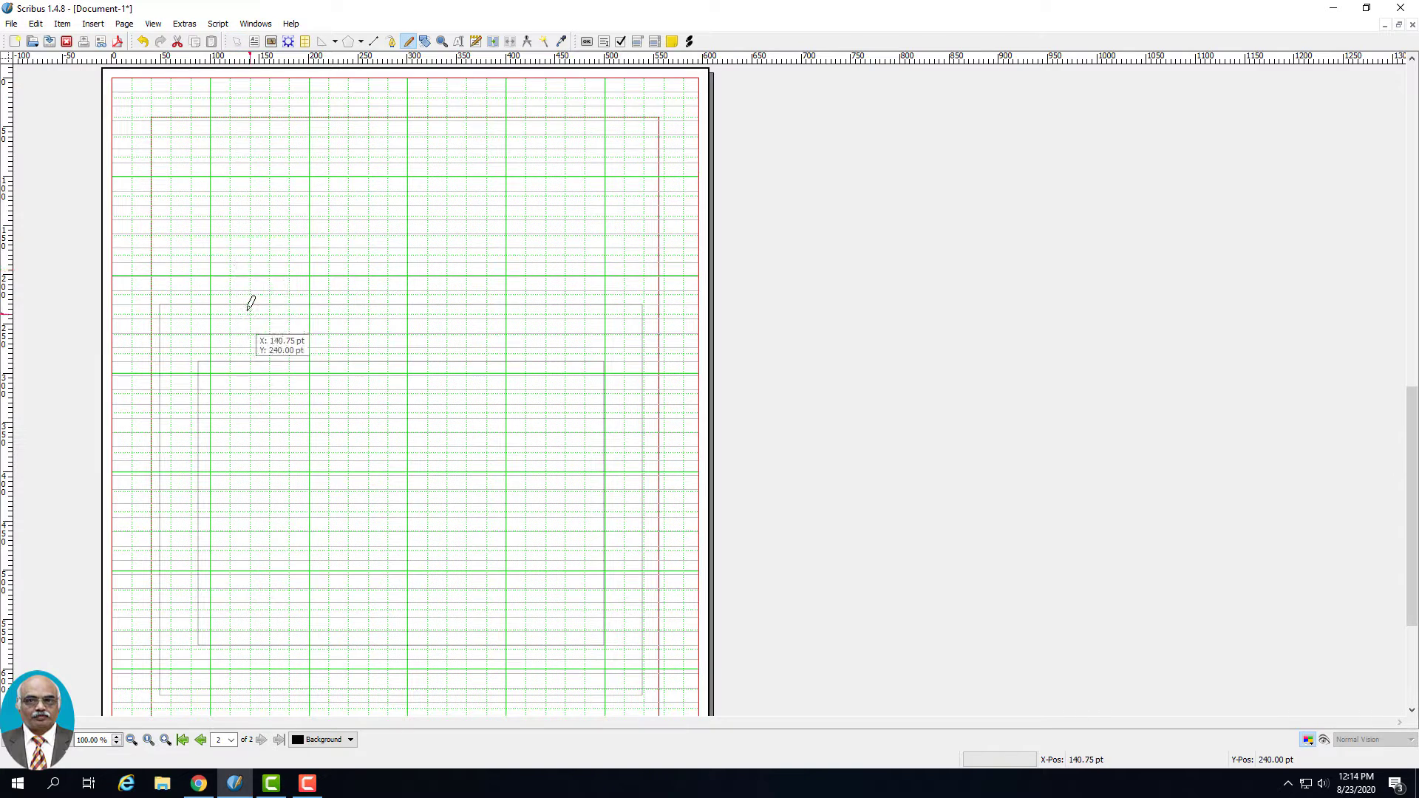
pyautogui.moveTo(245, 302)
pyautogui.mouseDown()
pyautogui.moveTo(259, 267)
pyautogui.moveTo(391, 212)
pyautogui.moveTo(461, 220)
pyautogui.moveTo(548, 288)
pyautogui.mouseUp()
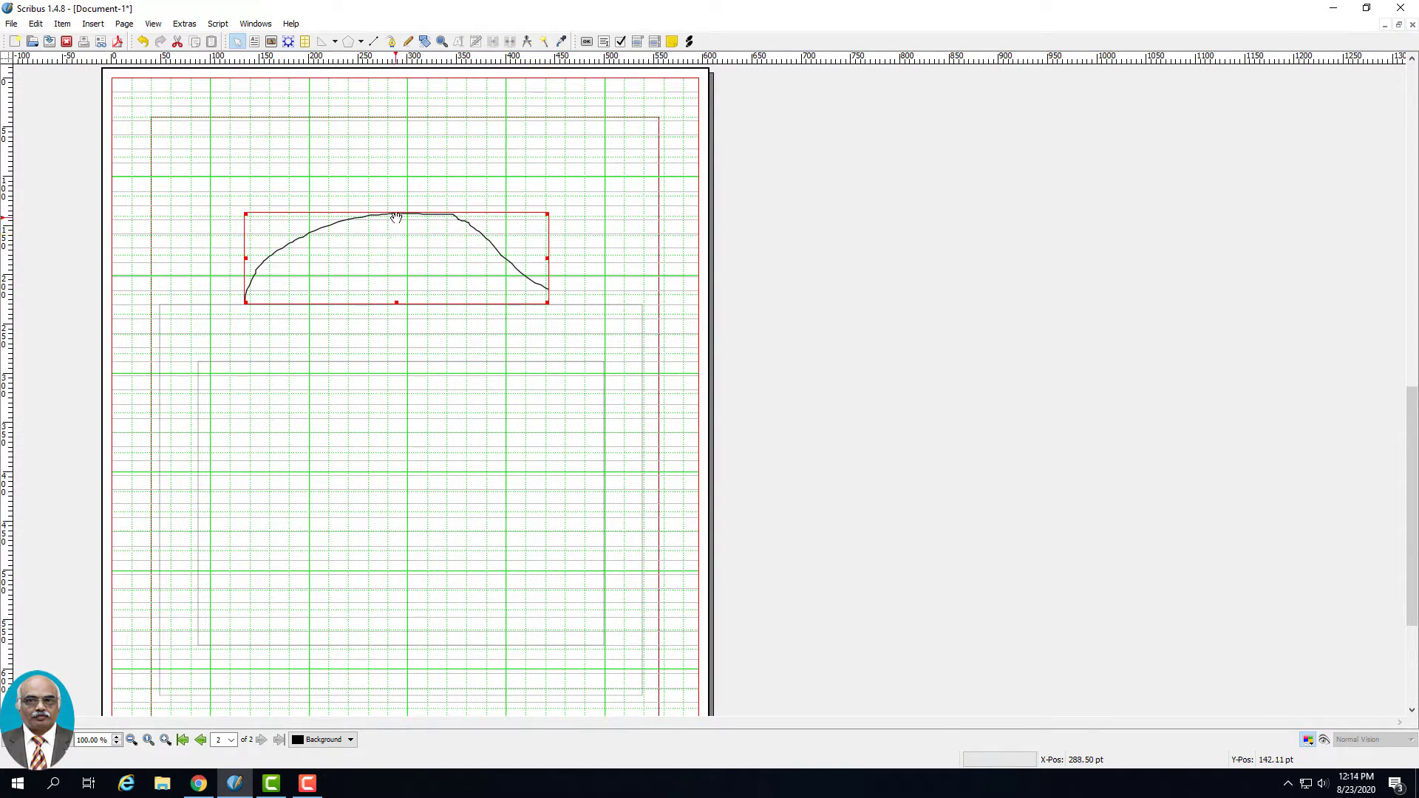
# Step: Move the freehand arch up towards the top margin and enlarge it to about 434 pt wide and 161 pt high
pyautogui.moveTo(396, 217); pyautogui.dragTo(389, 162)
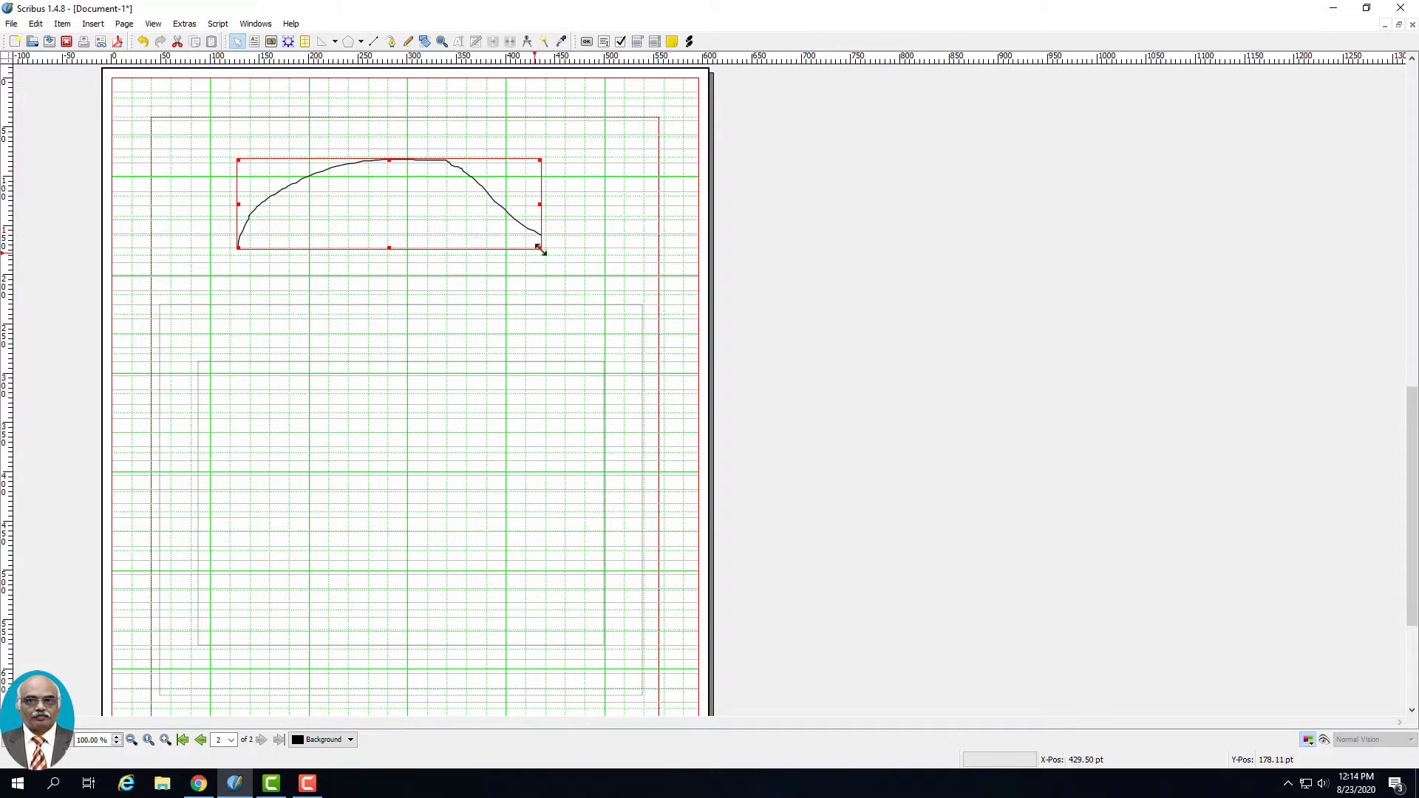
pyautogui.moveTo(540, 249); pyautogui.dragTo(560, 306)
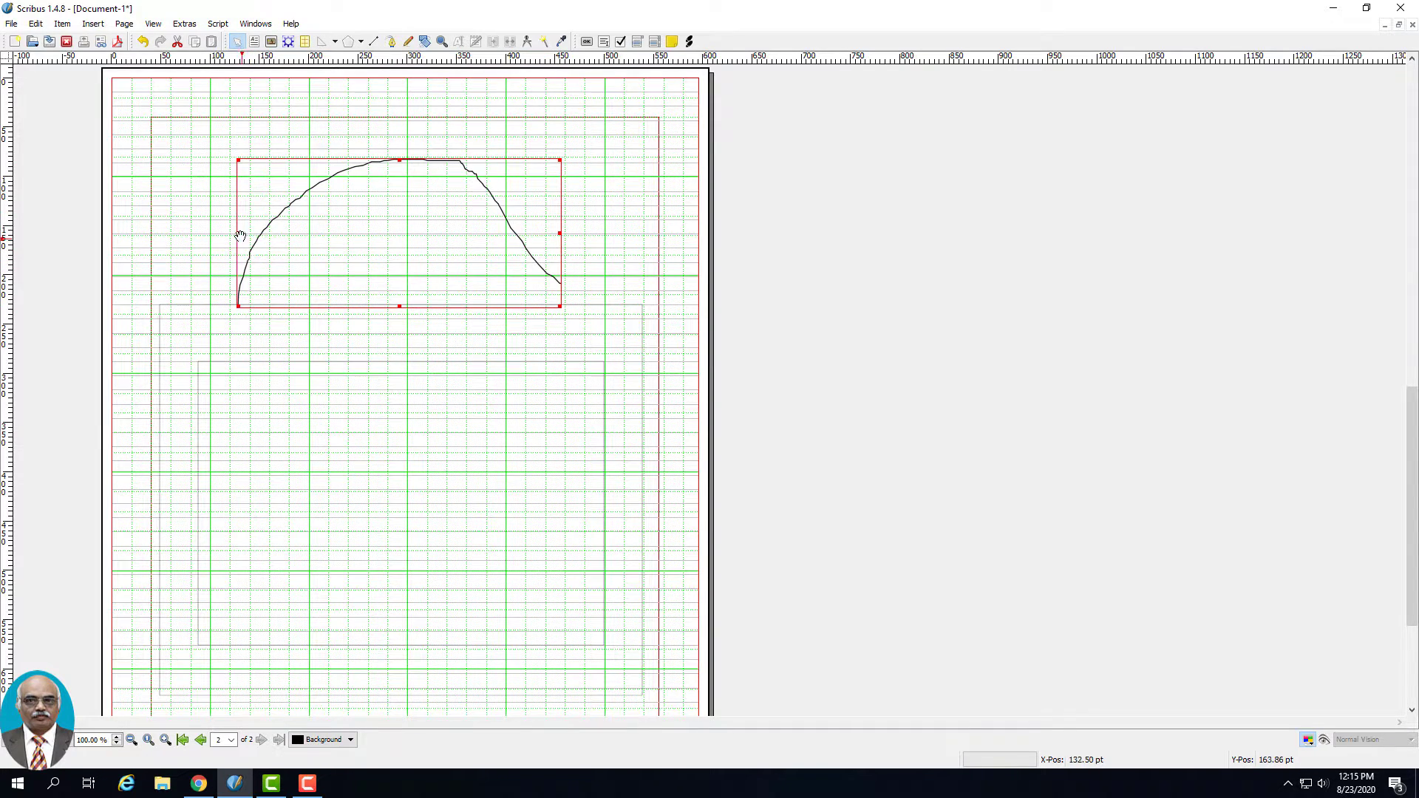
pyautogui.moveTo(237, 232); pyautogui.dragTo(183, 233)
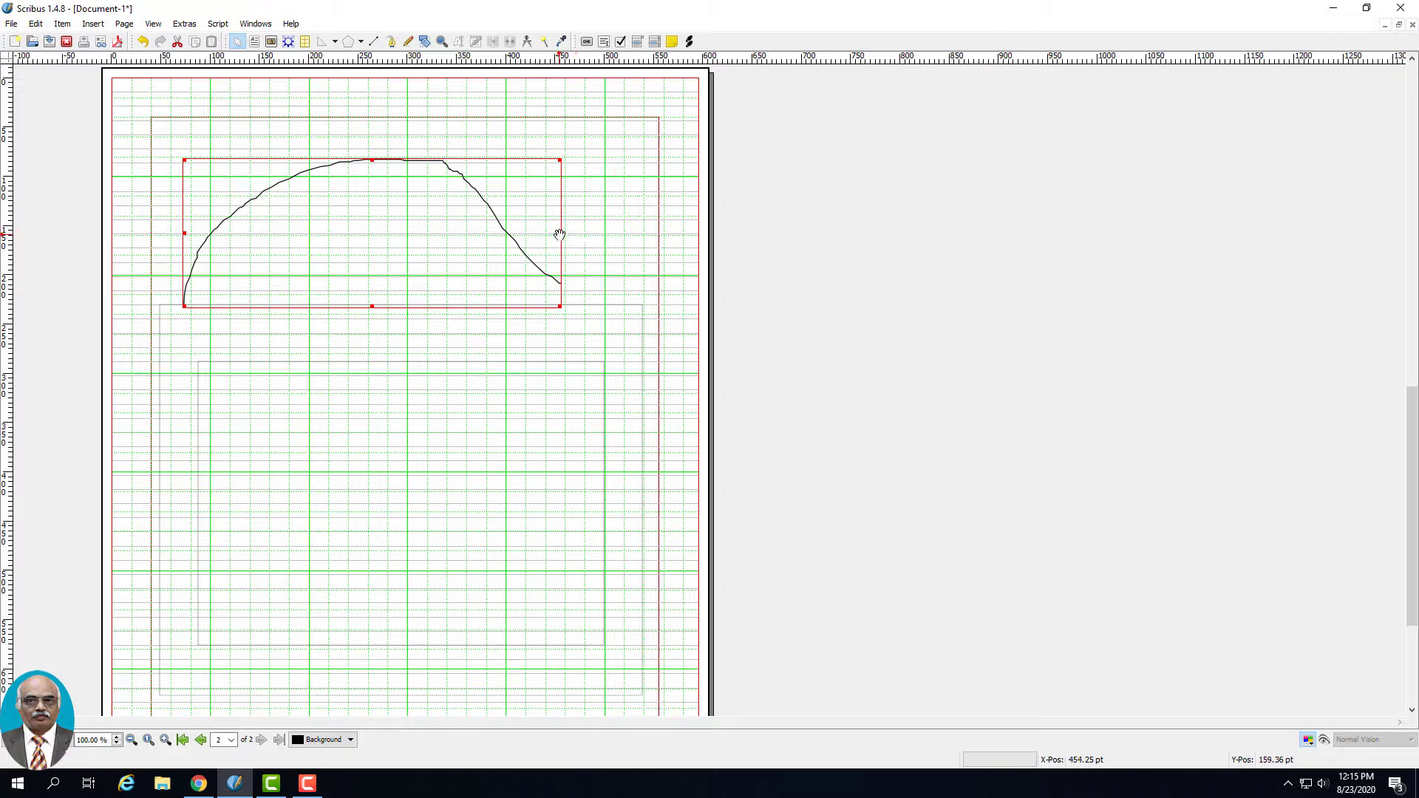
pyautogui.moveTo(560, 162); pyautogui.dragTo(610, 128)
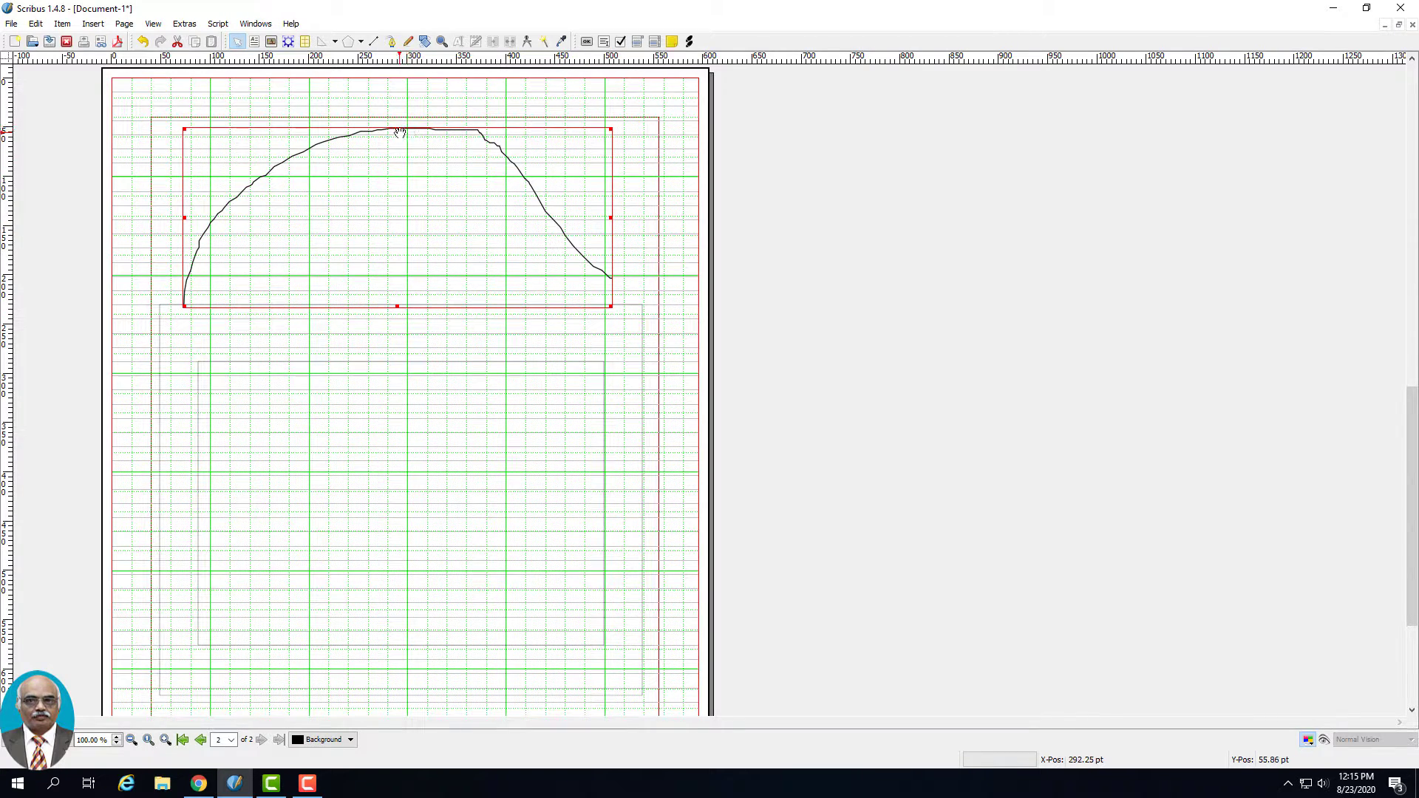
pyautogui.moveTo(398, 128)
pyautogui.mouseDown()
pyautogui.moveTo(399, 194)
pyautogui.moveTo(291, 162)
pyautogui.moveTo(296, 148)
pyautogui.mouseUp()
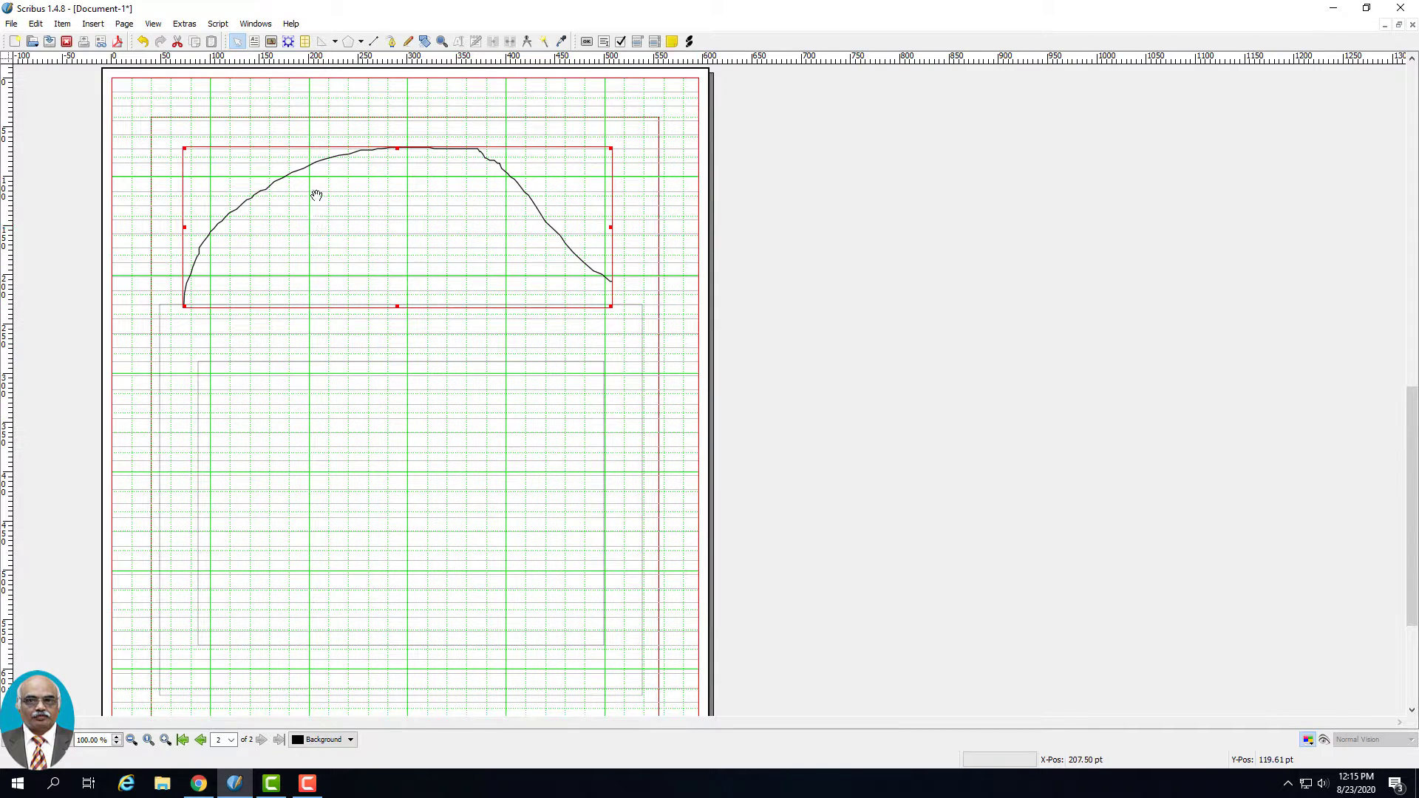
# Step: Turn on Sticky Tools with the inner text frame on page 2 selected
pyautogui.click(96, 26)
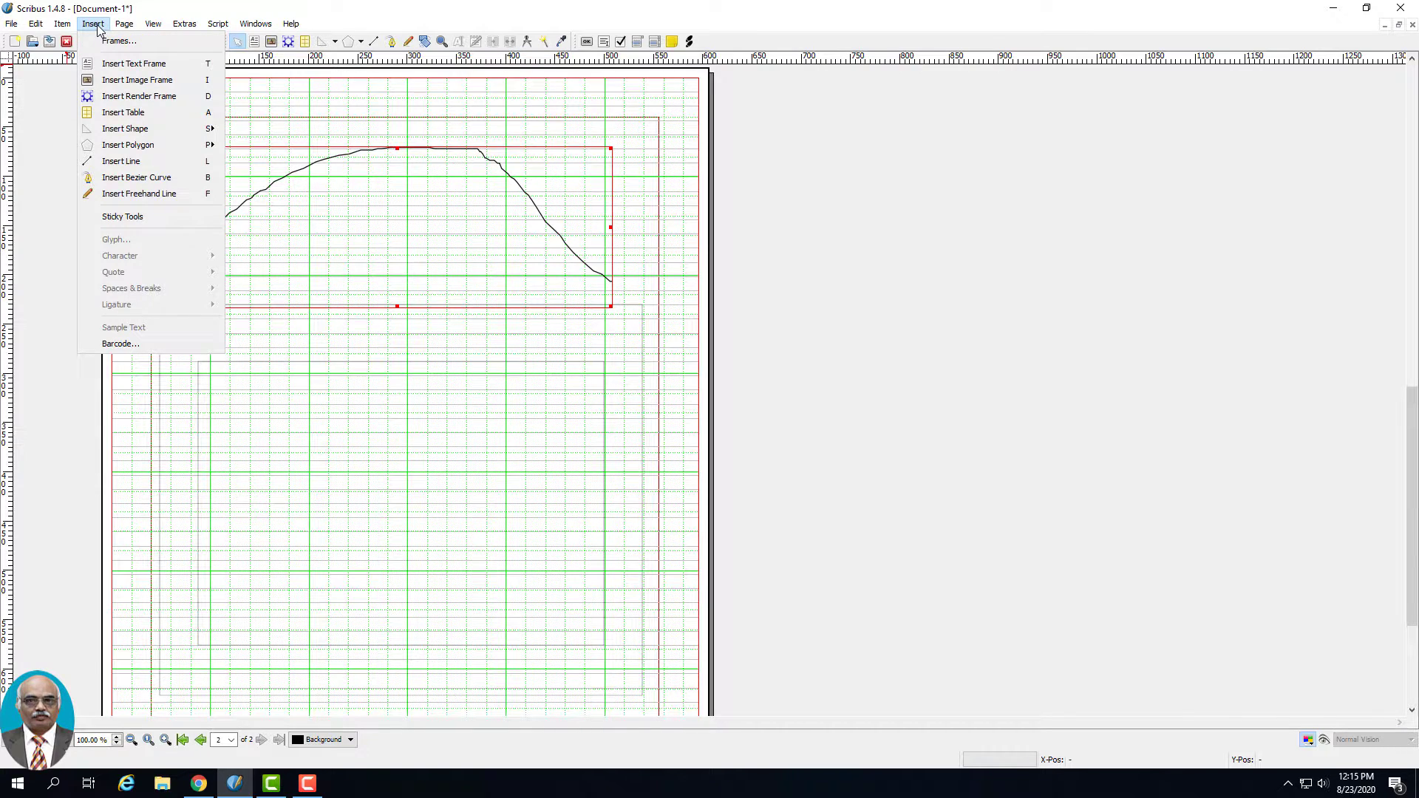
pyautogui.click(395, 527)
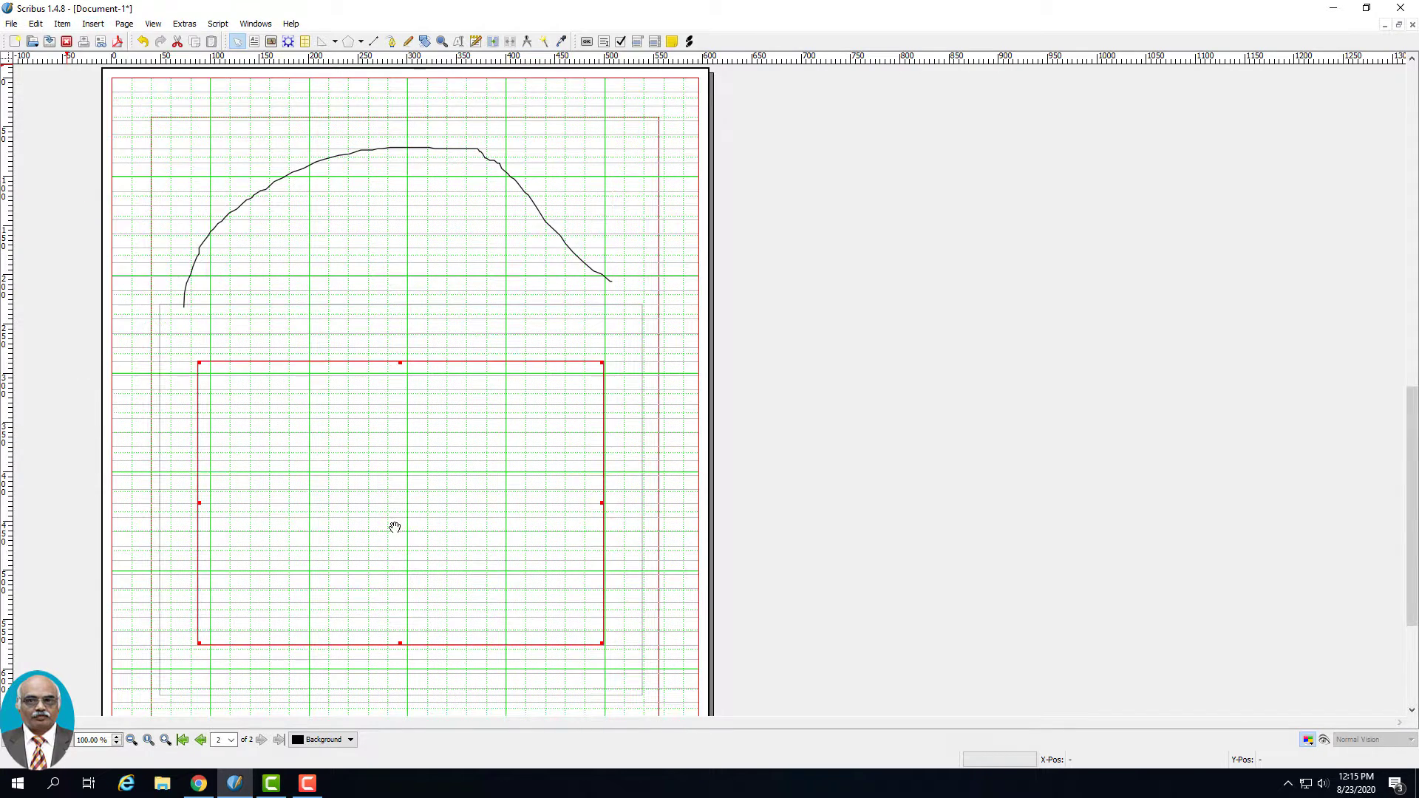
pyautogui.click(96, 26)
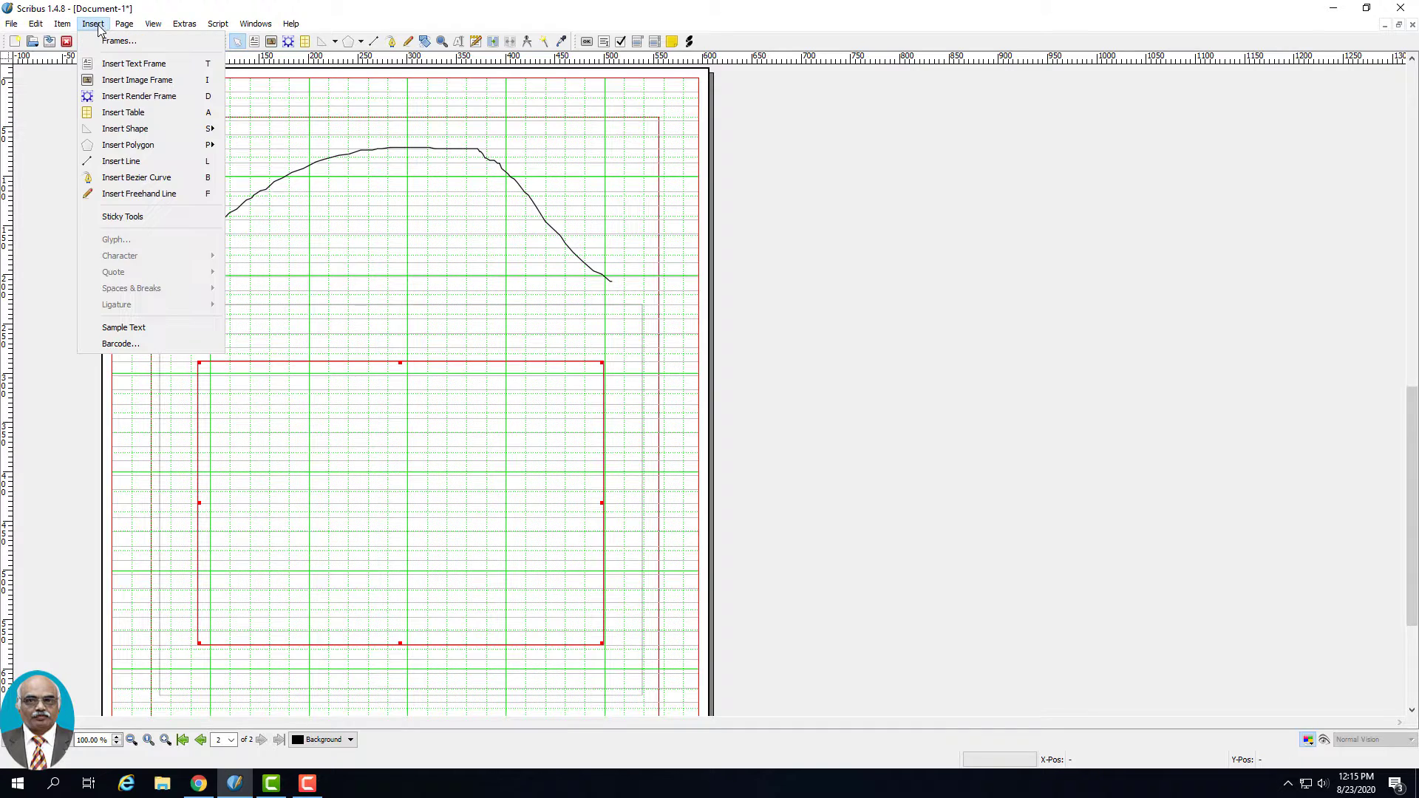
pyautogui.click(110, 217)
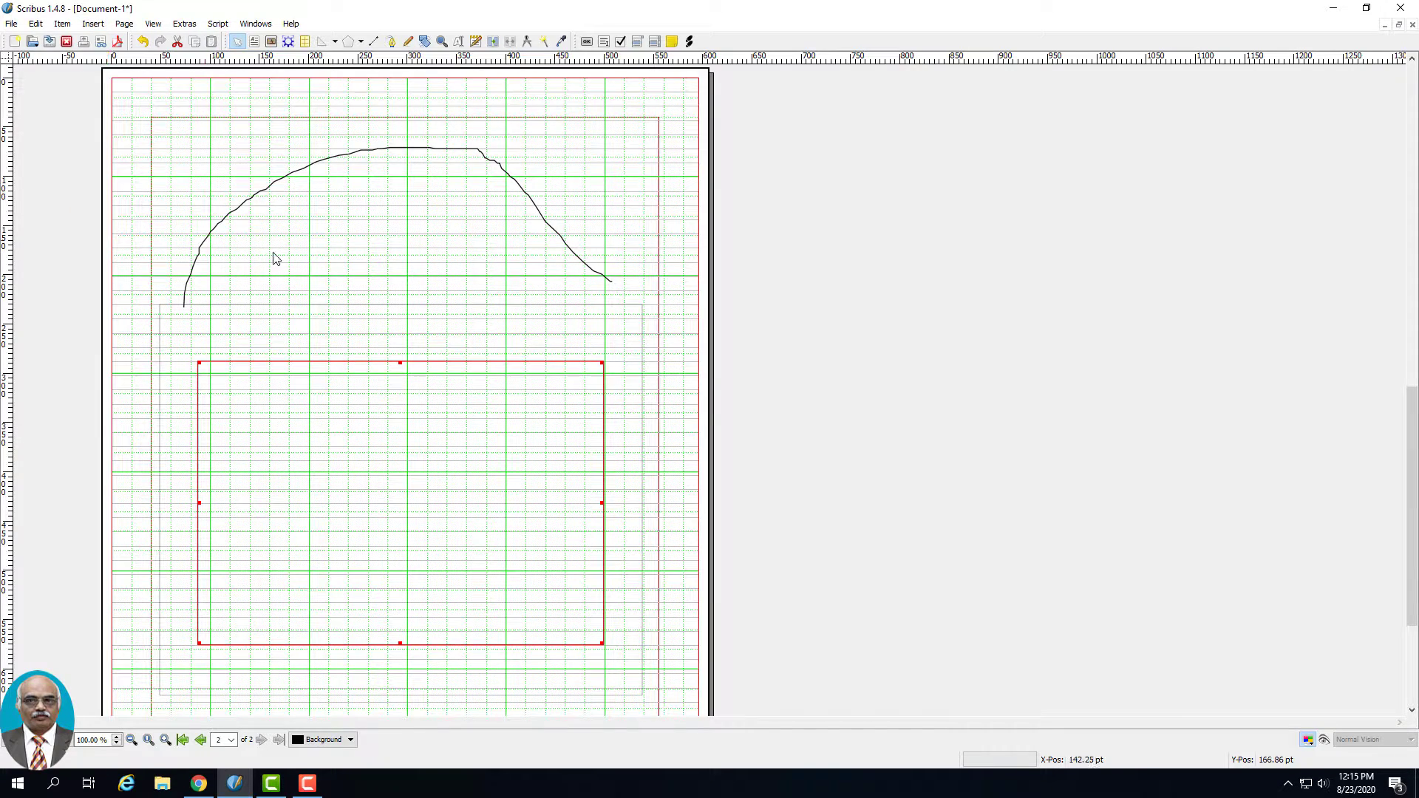
# Step: Edit the nodes of the freehand arch on page 2, pulling four points on its right side outward into spikes
pyautogui.click(392, 273)
pyautogui.click(90, 27)
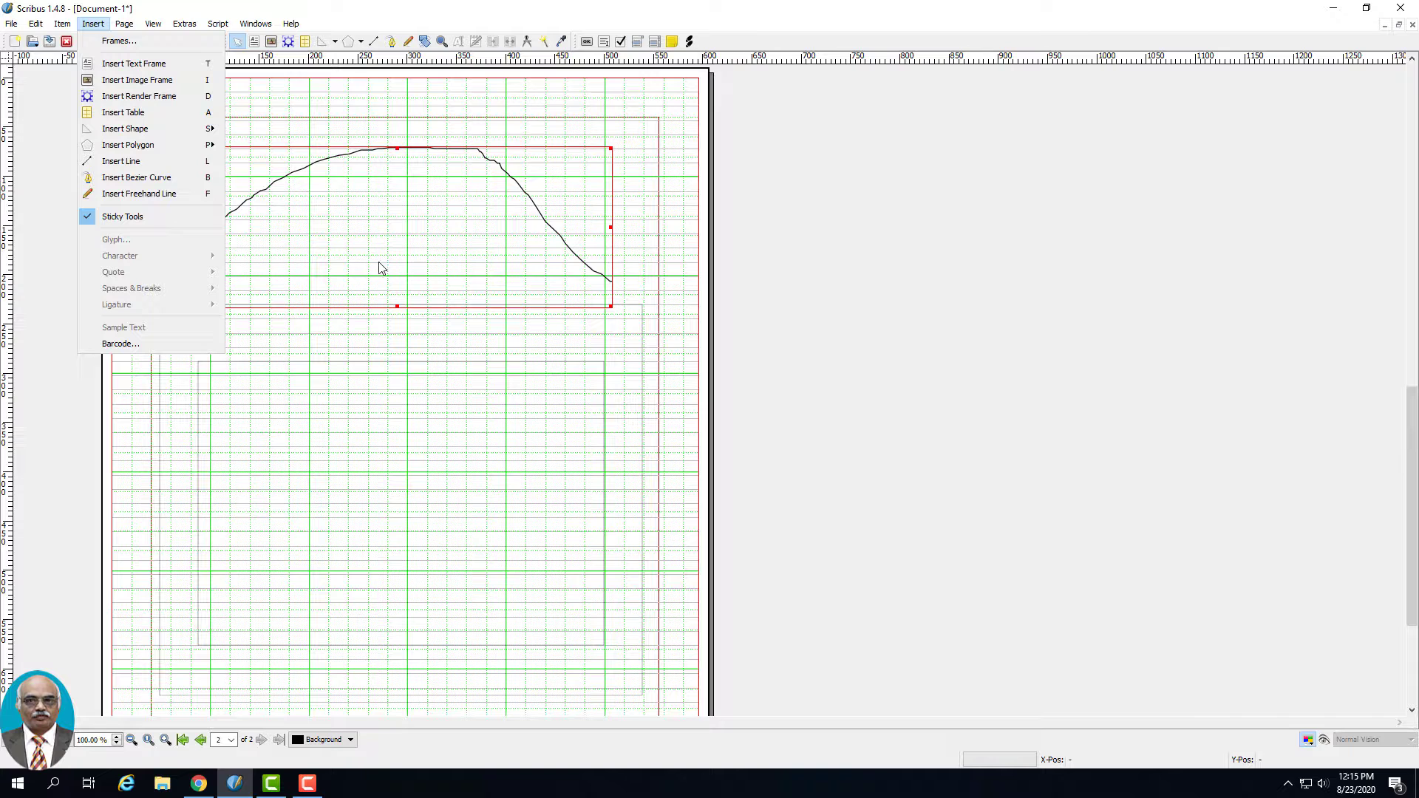
pyautogui.click(396, 256)
pyautogui.doubleClick(337, 269)
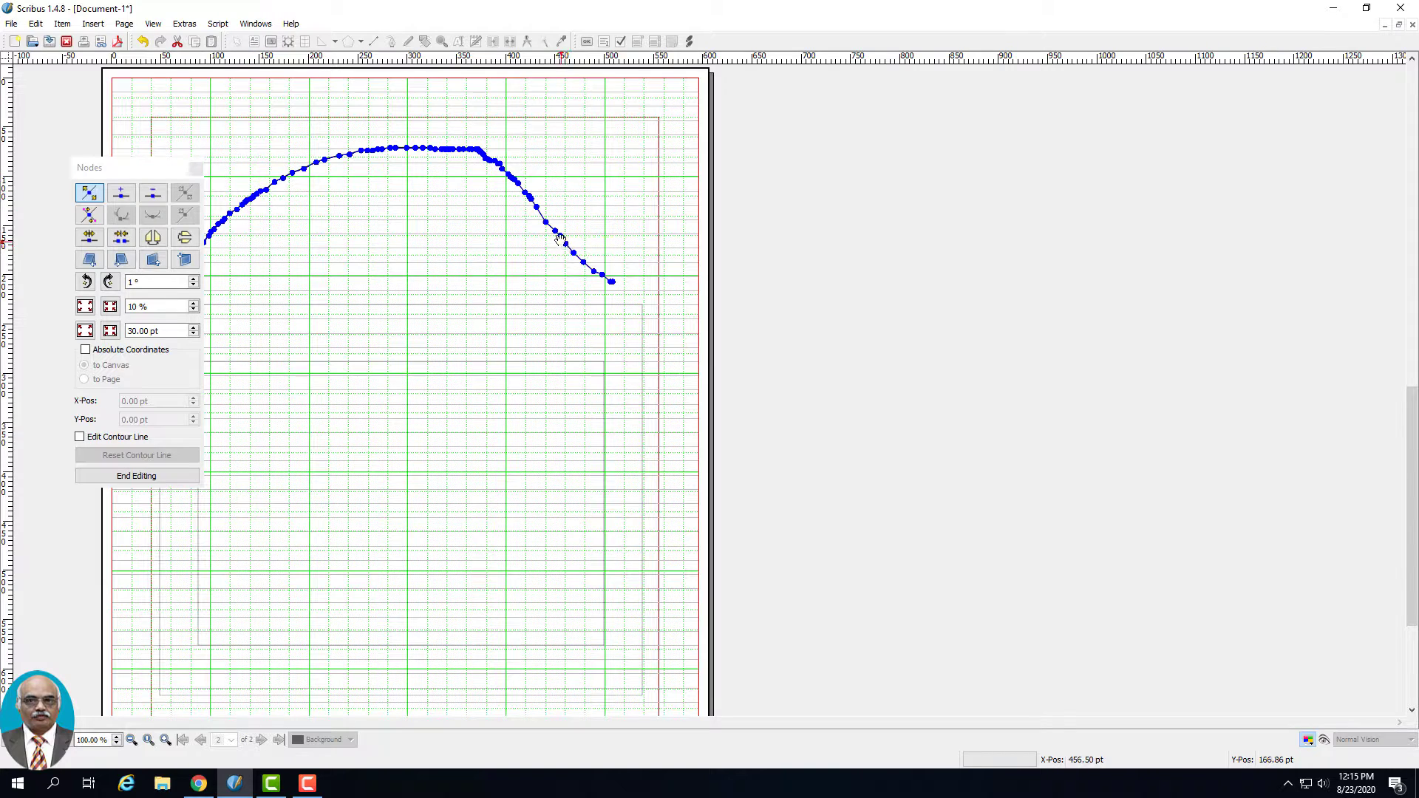
pyautogui.moveTo(558, 235); pyautogui.dragTo(588, 196)
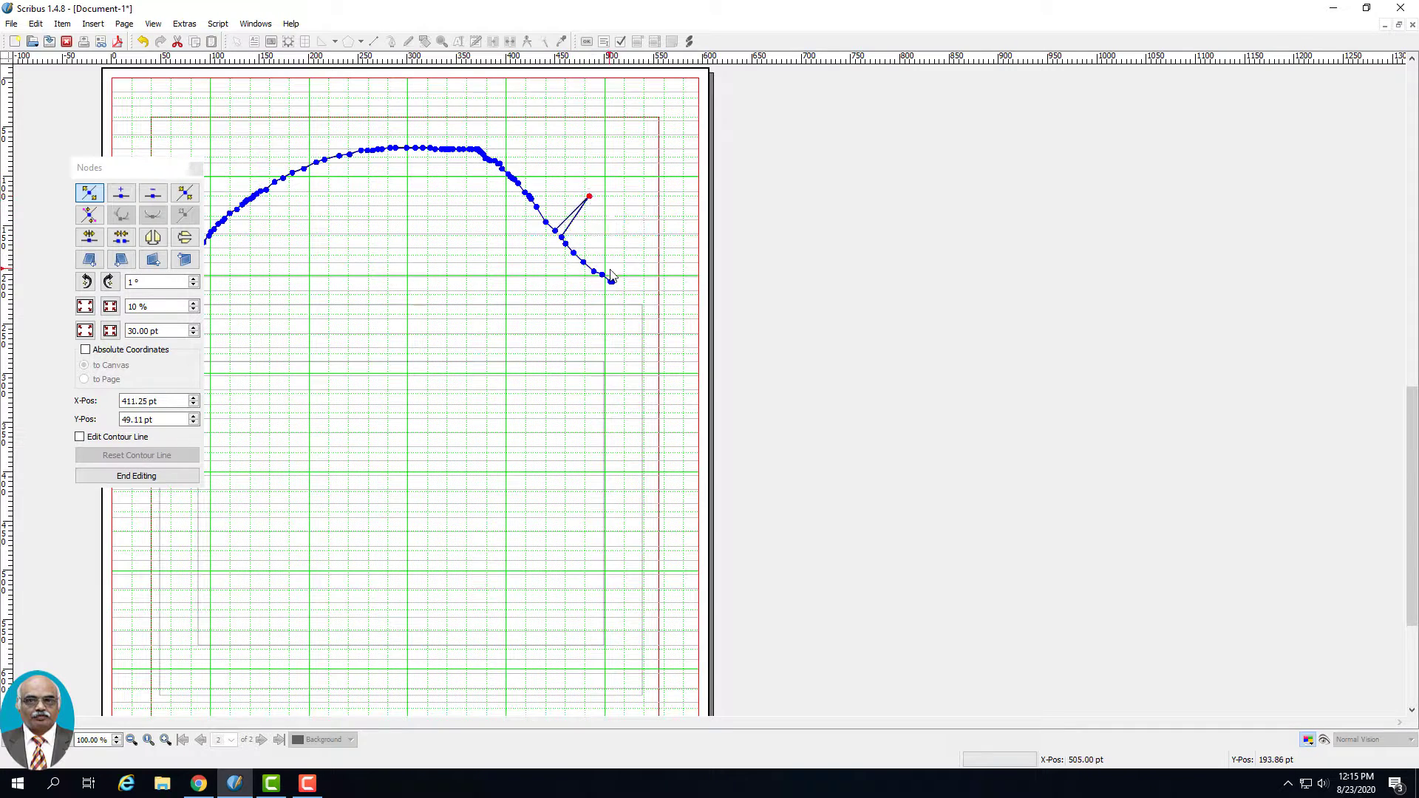
pyautogui.moveTo(575, 254); pyautogui.dragTo(624, 212)
pyautogui.moveTo(485, 154); pyautogui.dragTo(588, 163)
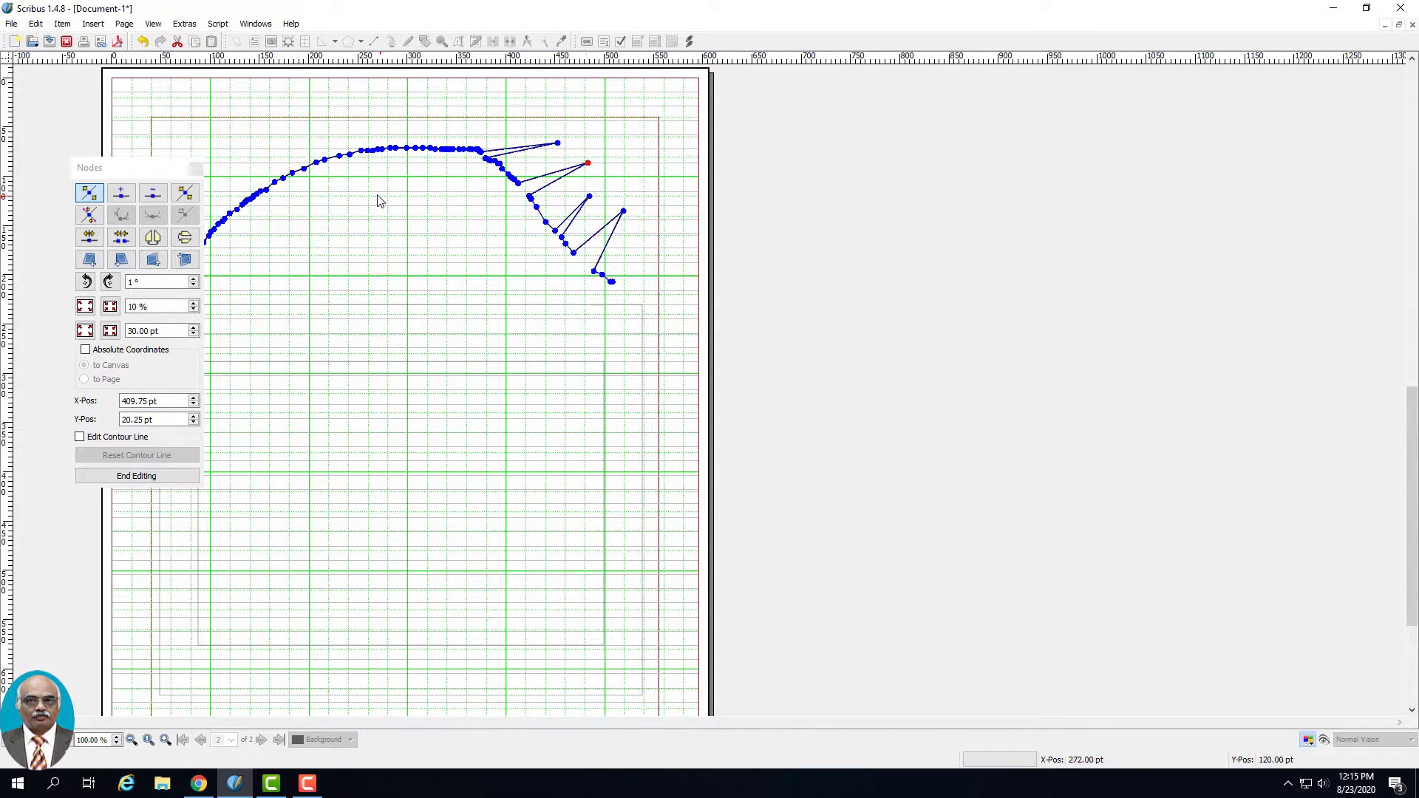
# Step: Pull nodes on the left side of the freehand arch up into a small peak and finish node editing
pyautogui.click(299, 168)
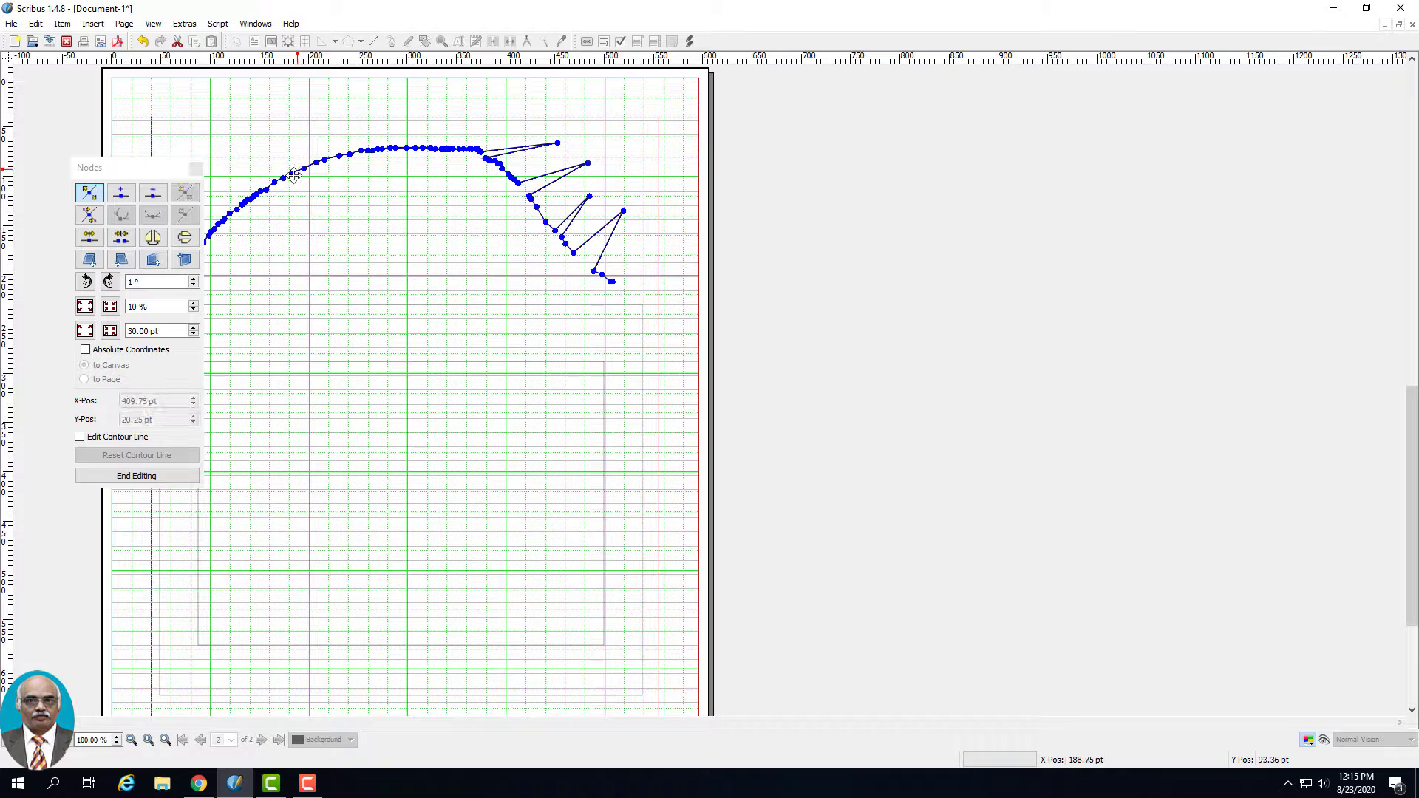
pyautogui.moveTo(292, 173); pyautogui.dragTo(268, 152)
pyautogui.scroll(2, 463, 282)
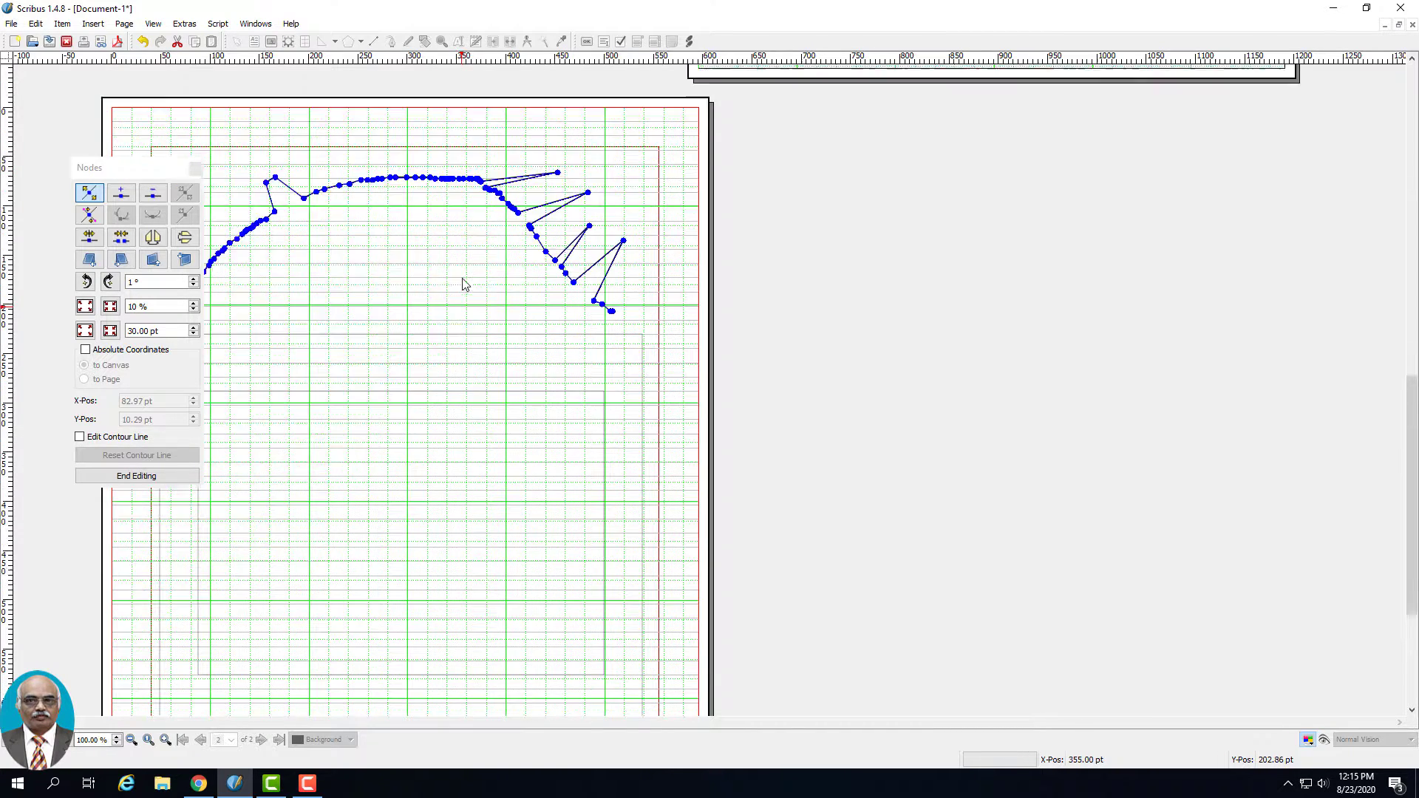
pyautogui.click(196, 168)
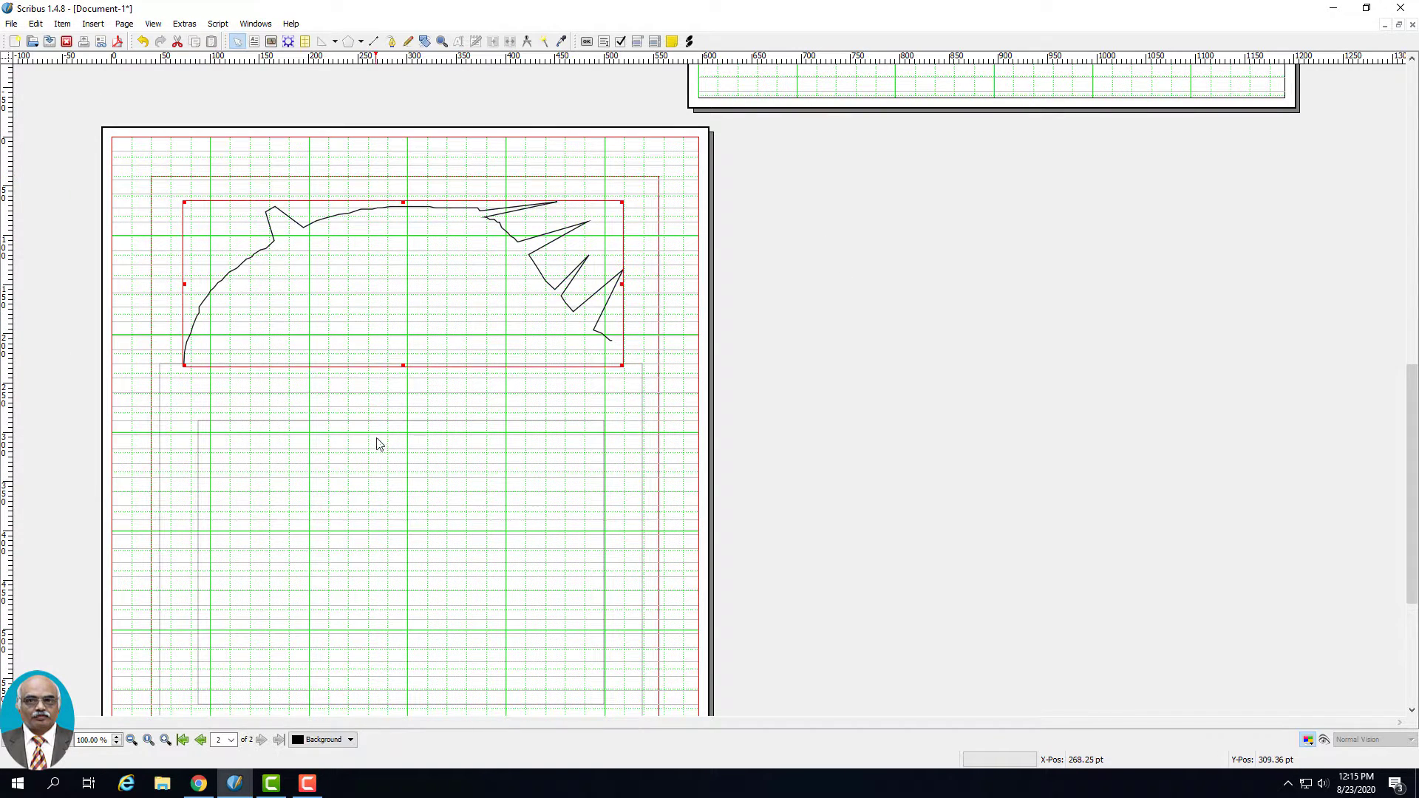
# Step: Insert the @ glyph in Arial Bold at the start of the inner text frame on page 2
pyautogui.click(90, 25)
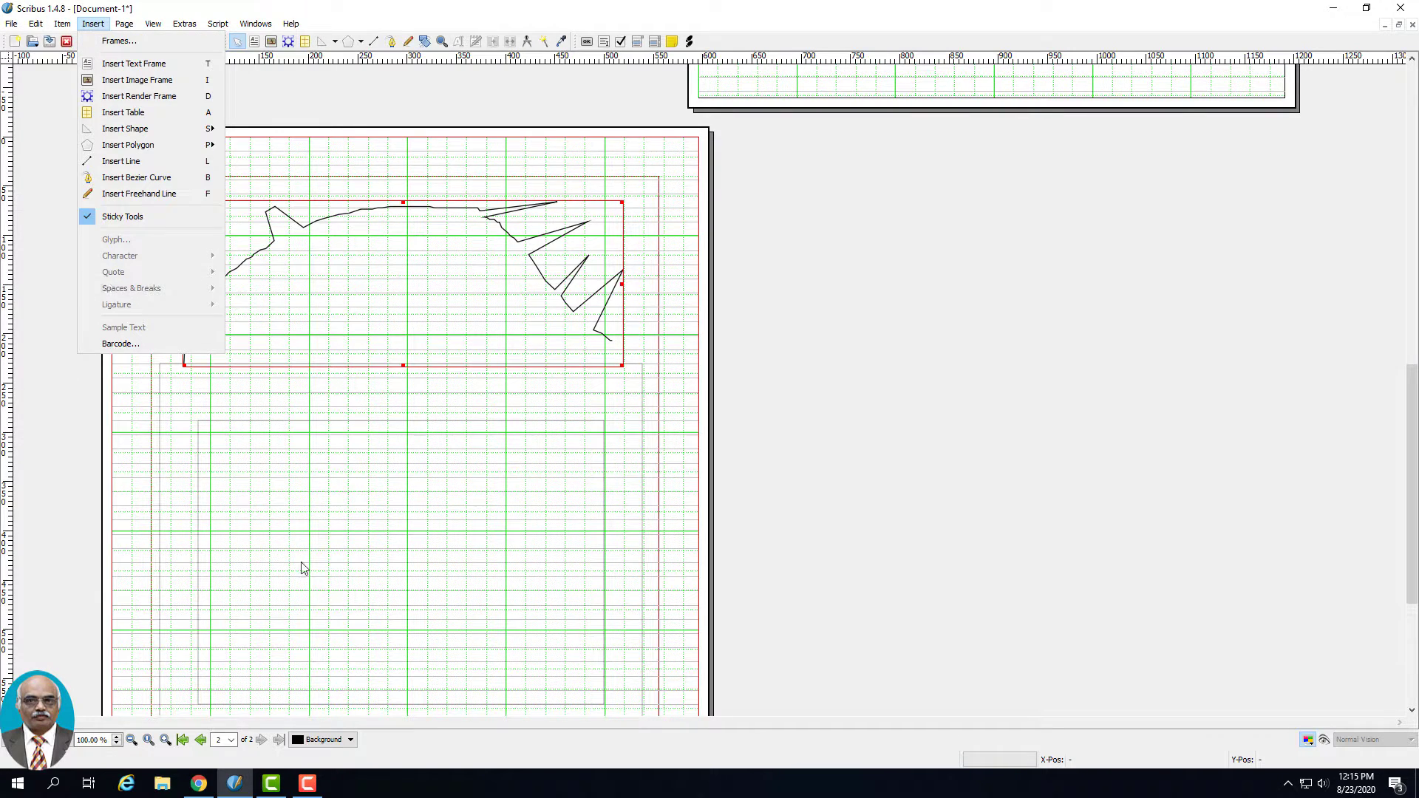
pyautogui.click(289, 503)
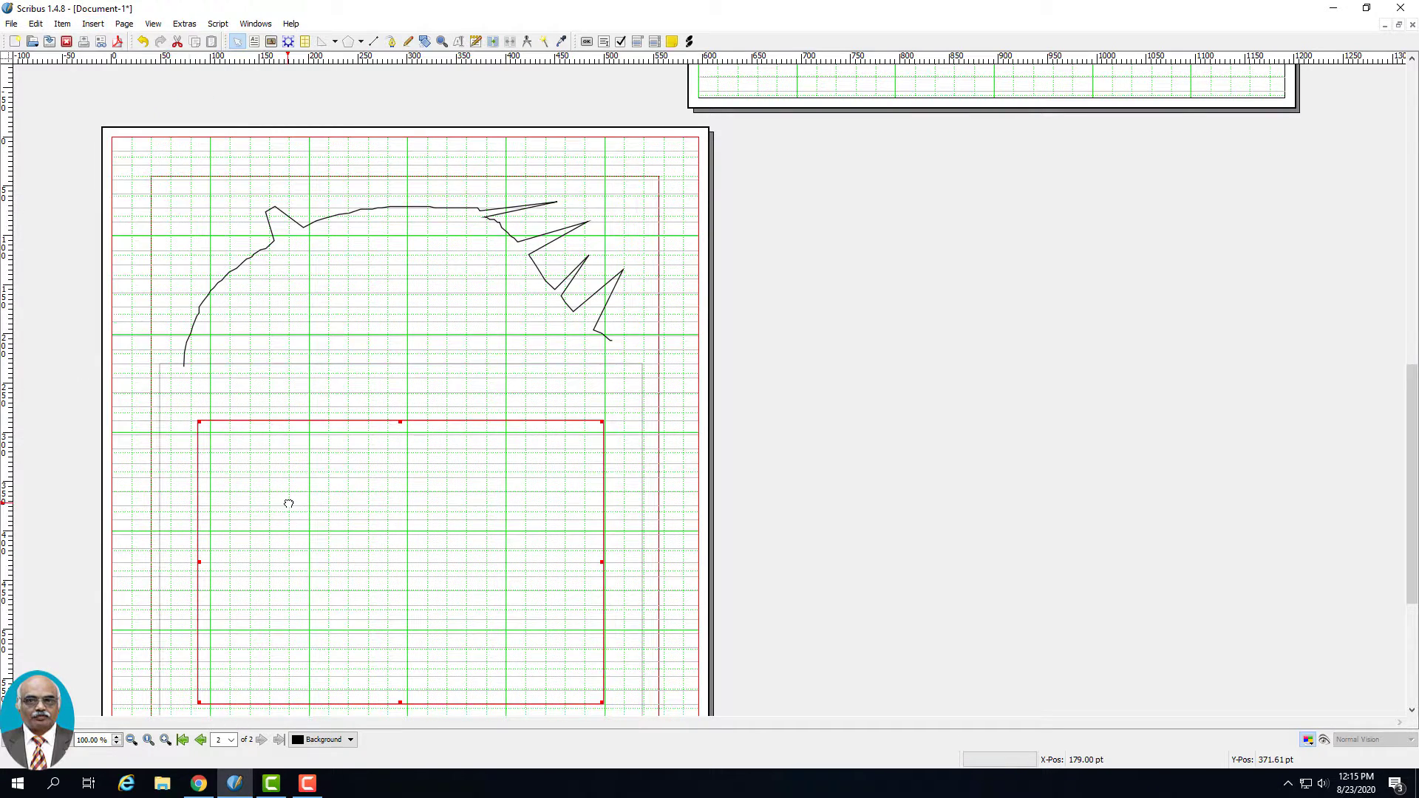
pyautogui.click(96, 26)
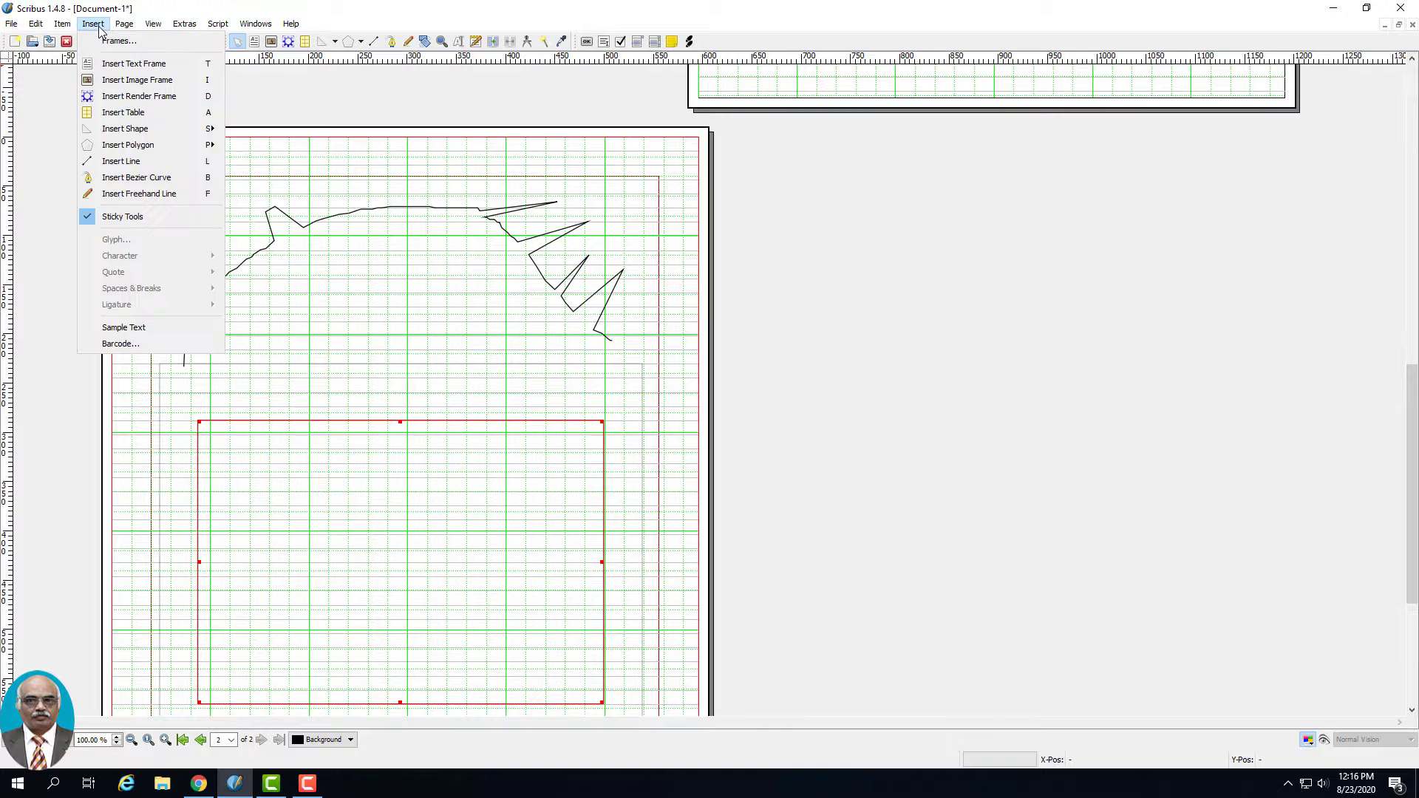
pyautogui.click(239, 521)
pyautogui.doubleClick(246, 516)
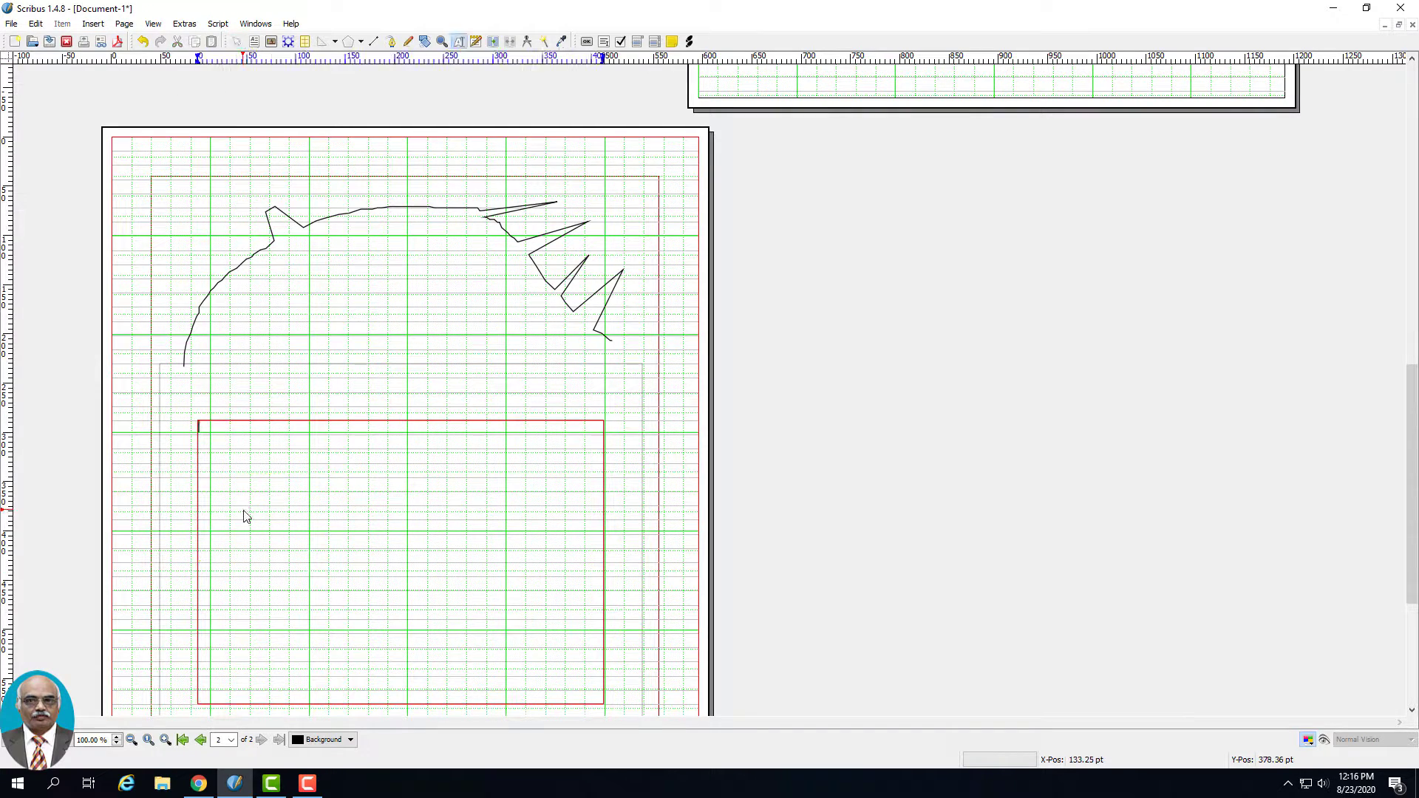
pyautogui.click(93, 24)
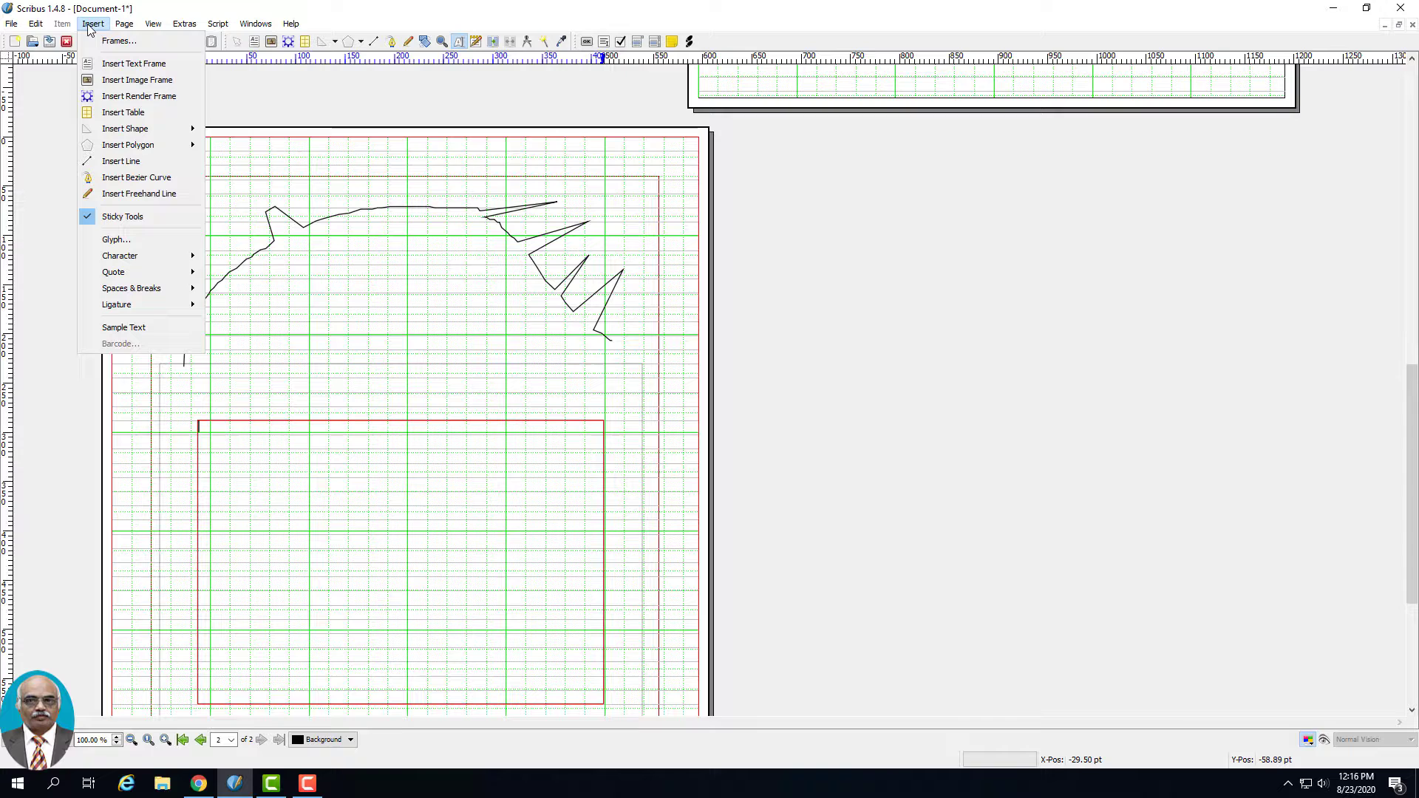
pyautogui.click(159, 240)
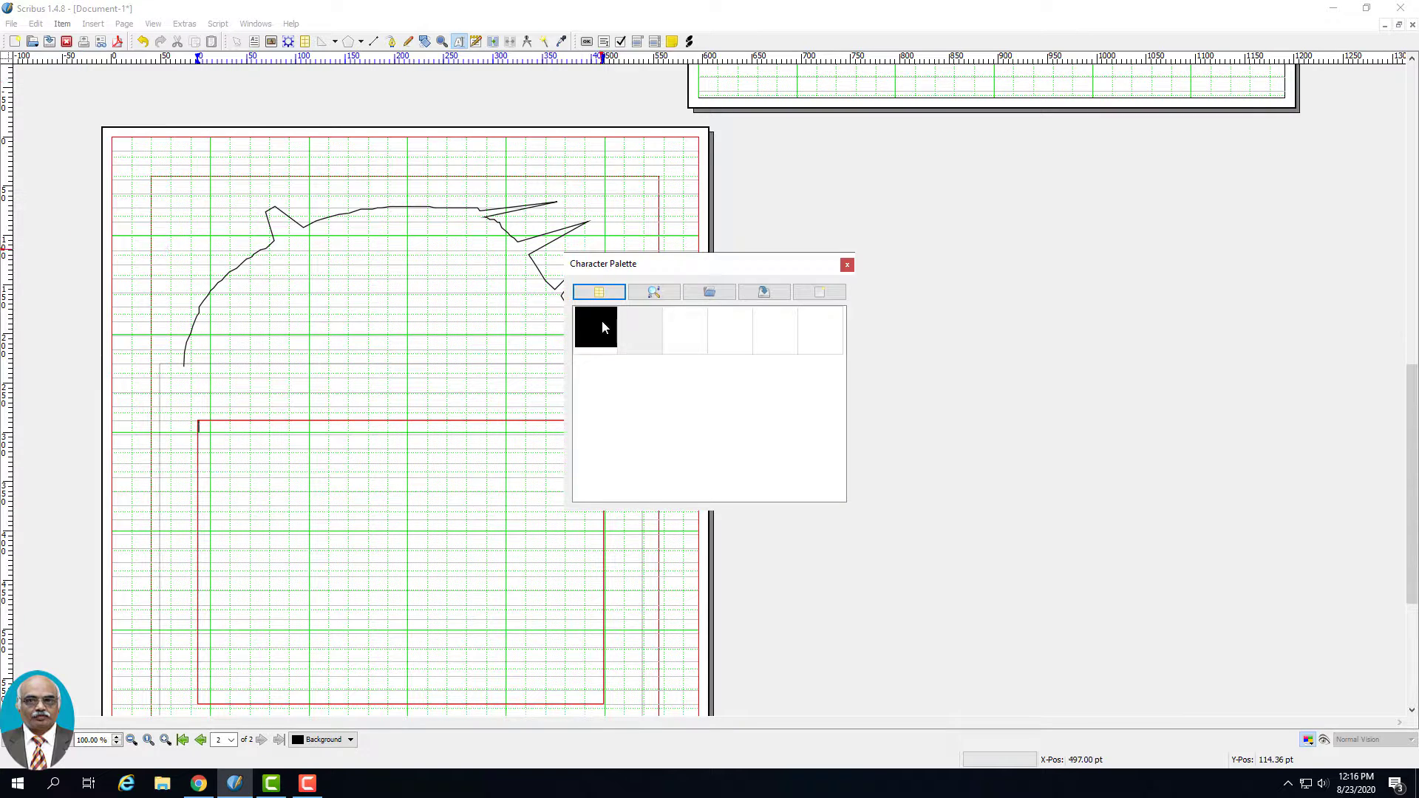
pyautogui.click(609, 294)
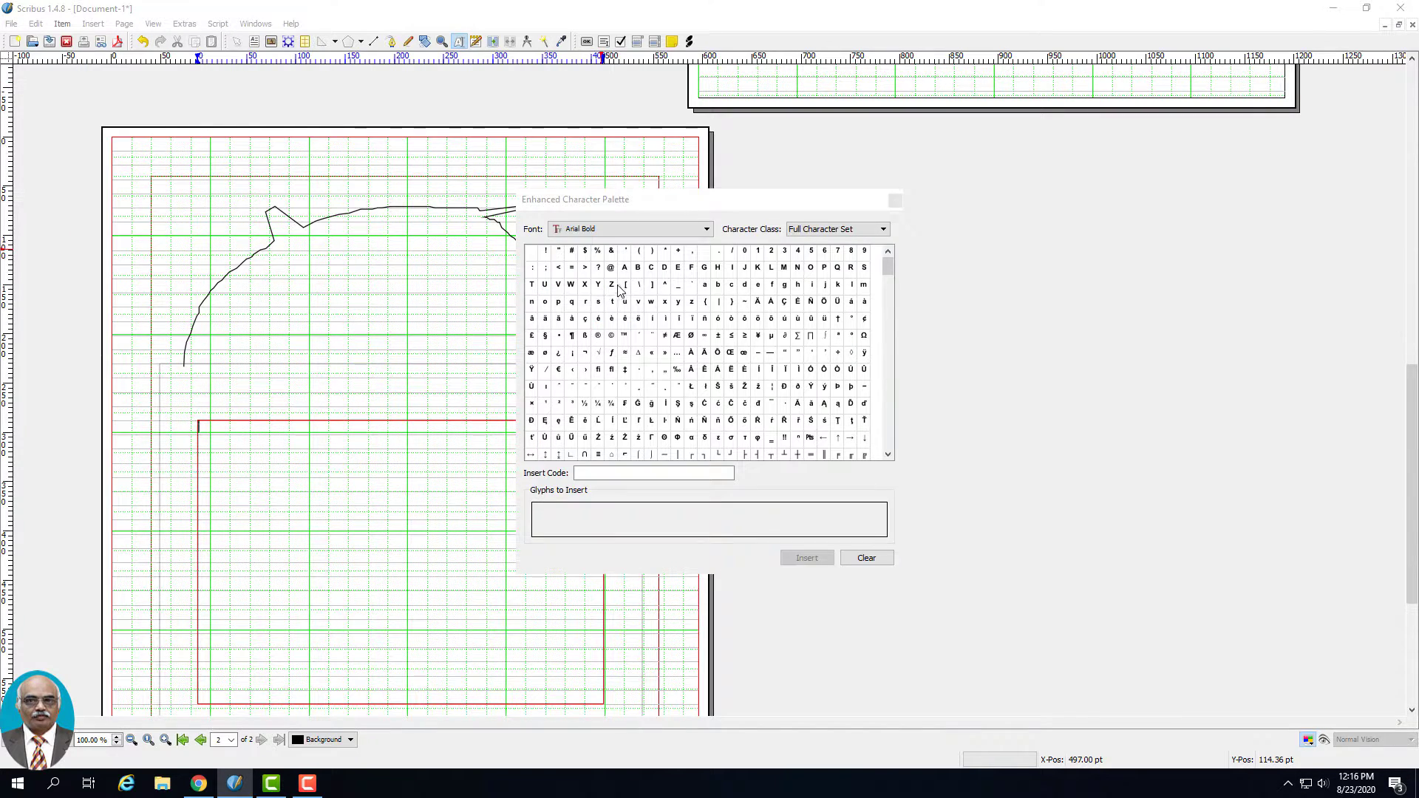
pyautogui.click(611, 269)
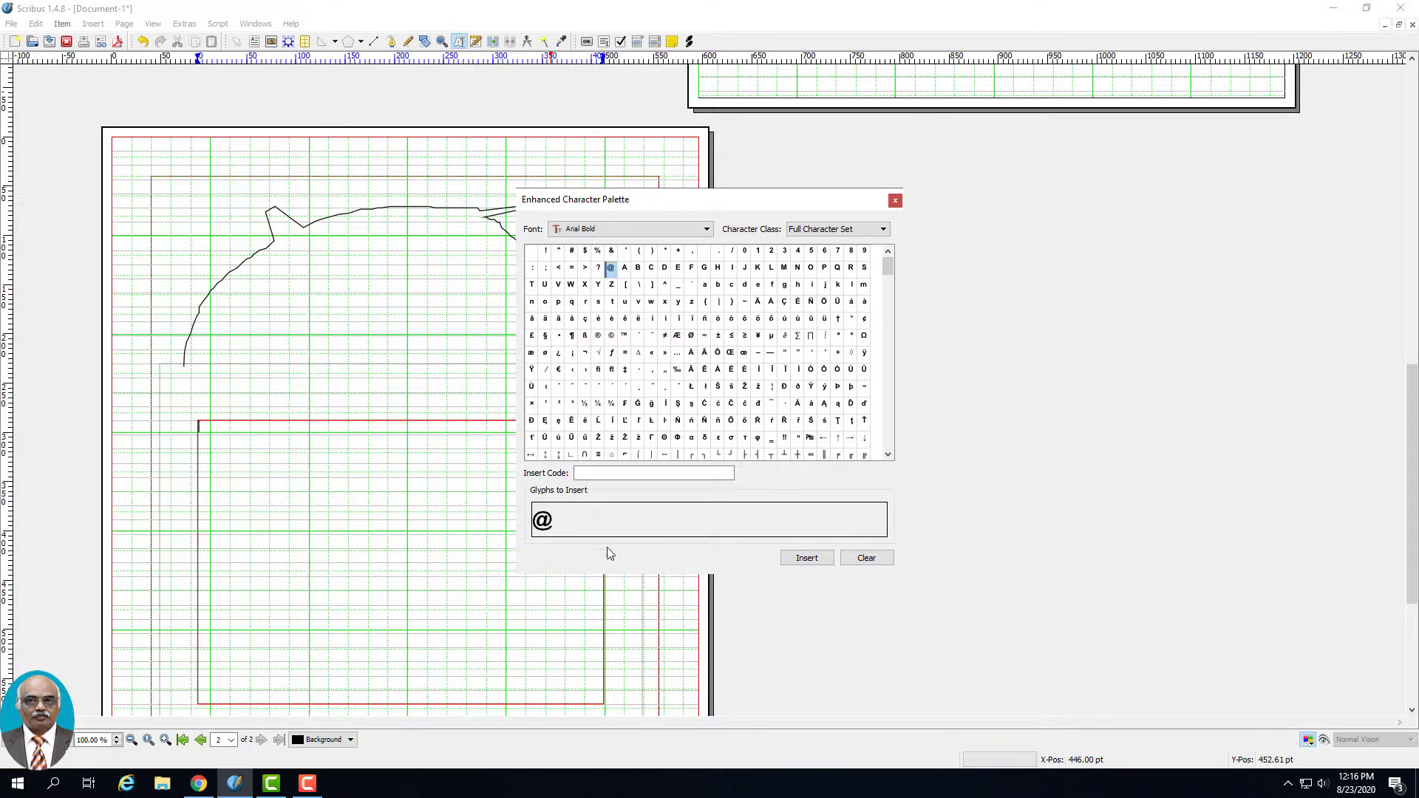
pyautogui.click(807, 559)
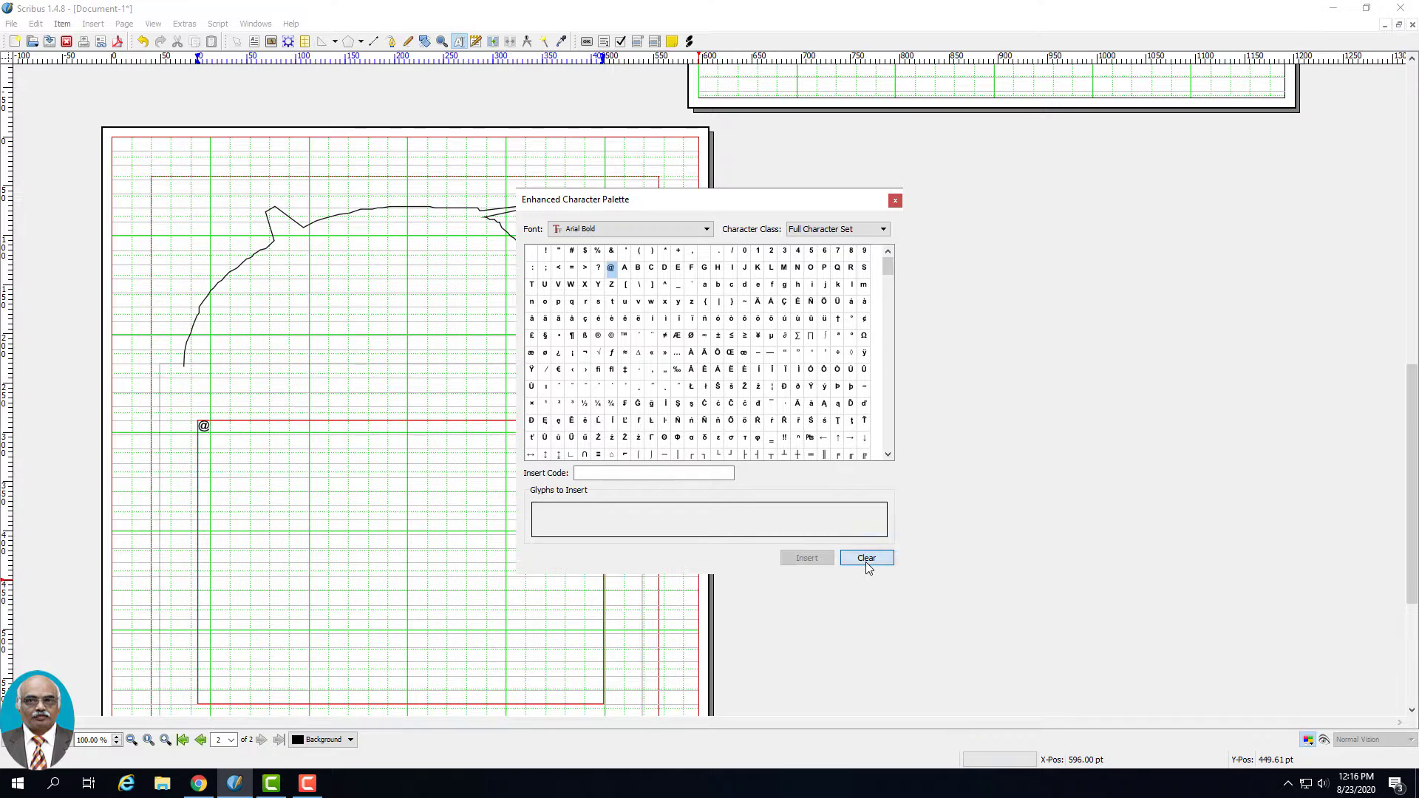
pyautogui.click(896, 202)
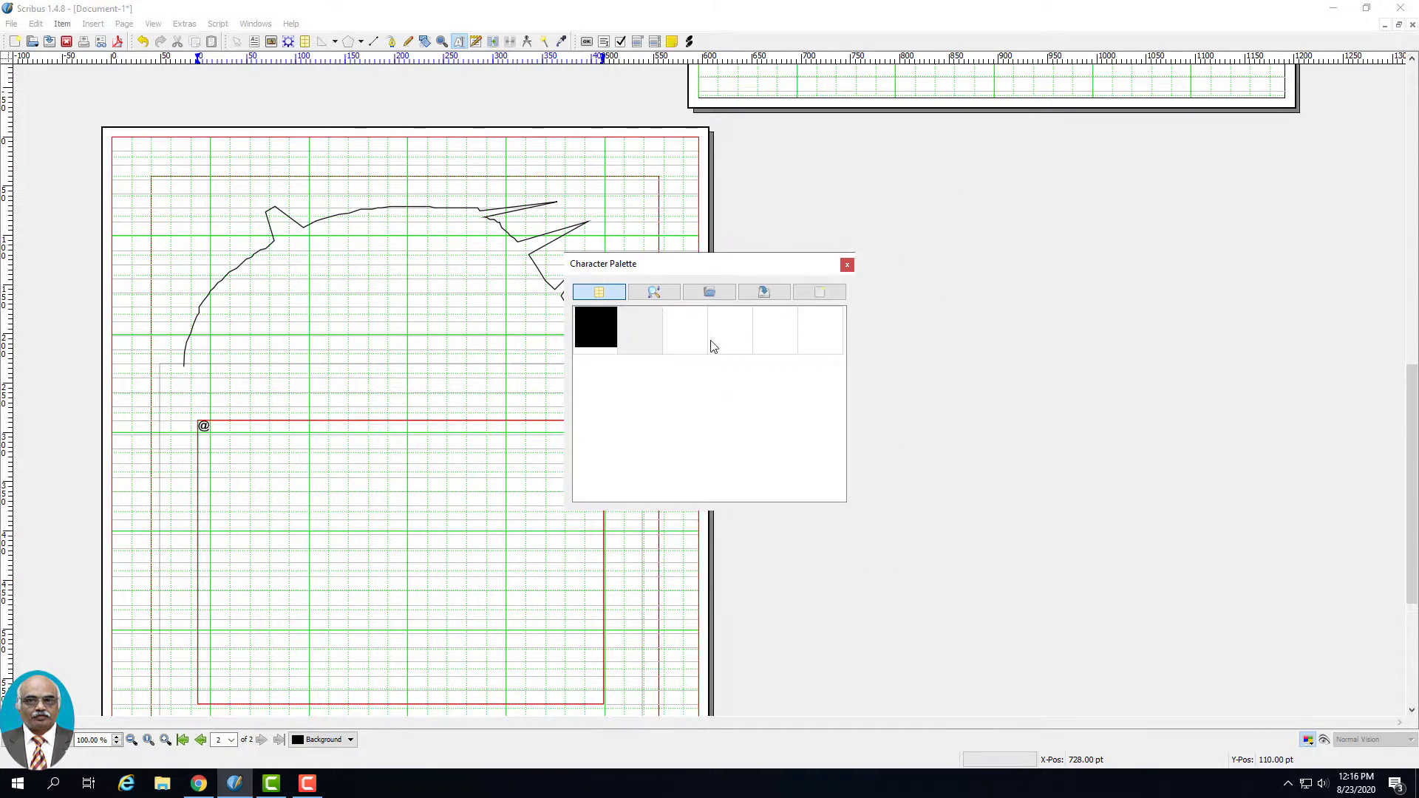
pyautogui.click(847, 265)
# Step: Insert a registered trademark character and a solidus after the @ in the inner text frame
pyautogui.click(94, 24)
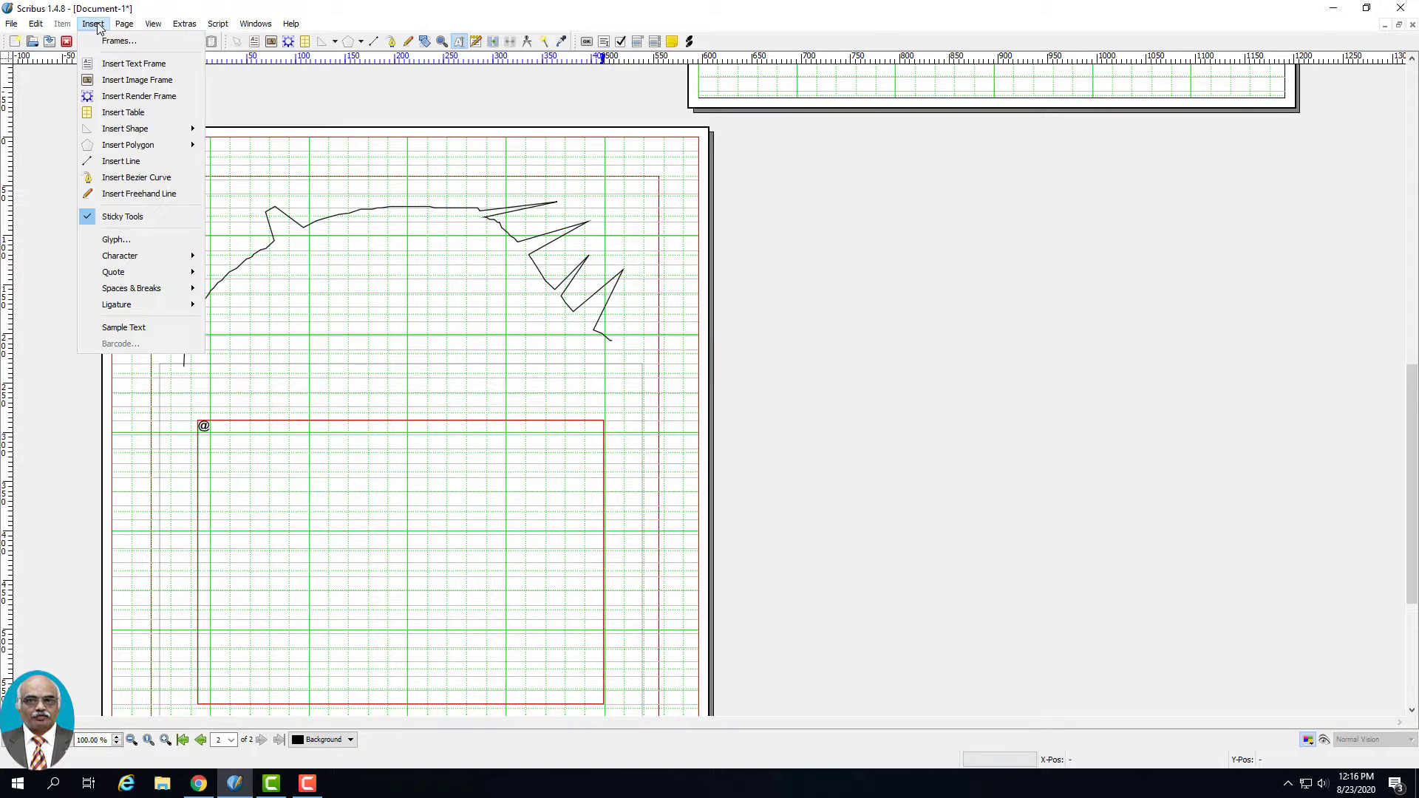
pyautogui.moveTo(134, 258)
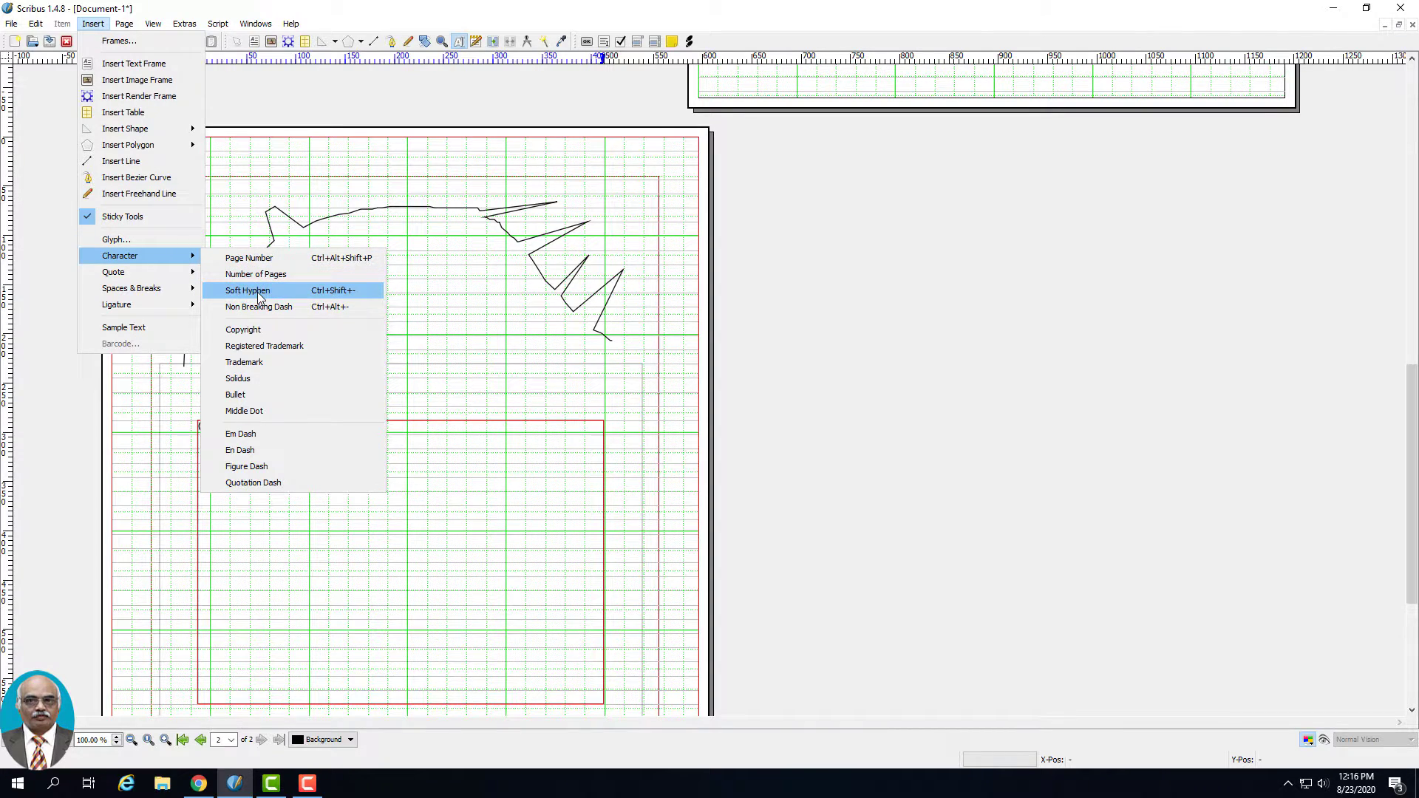
pyautogui.click(263, 346)
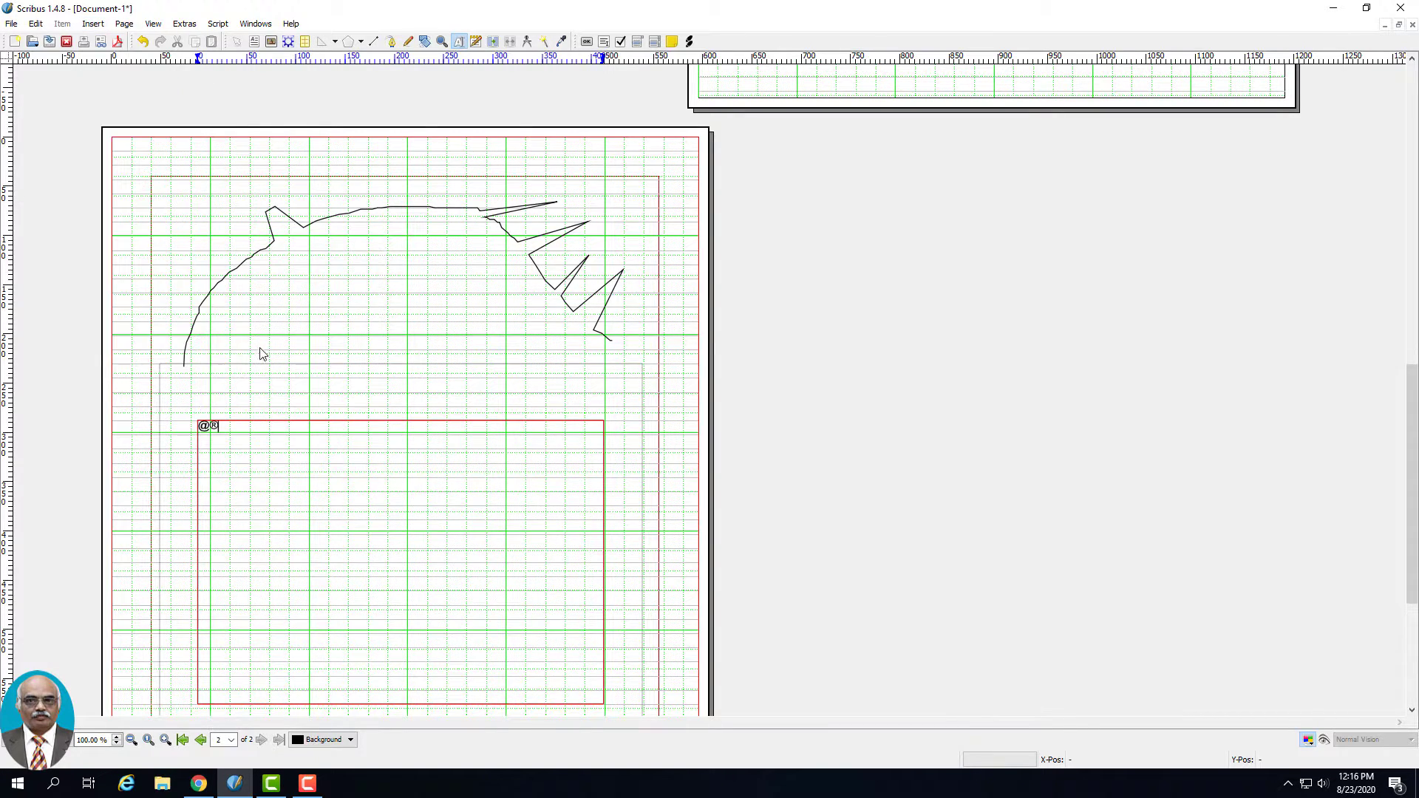
pyautogui.click(93, 24)
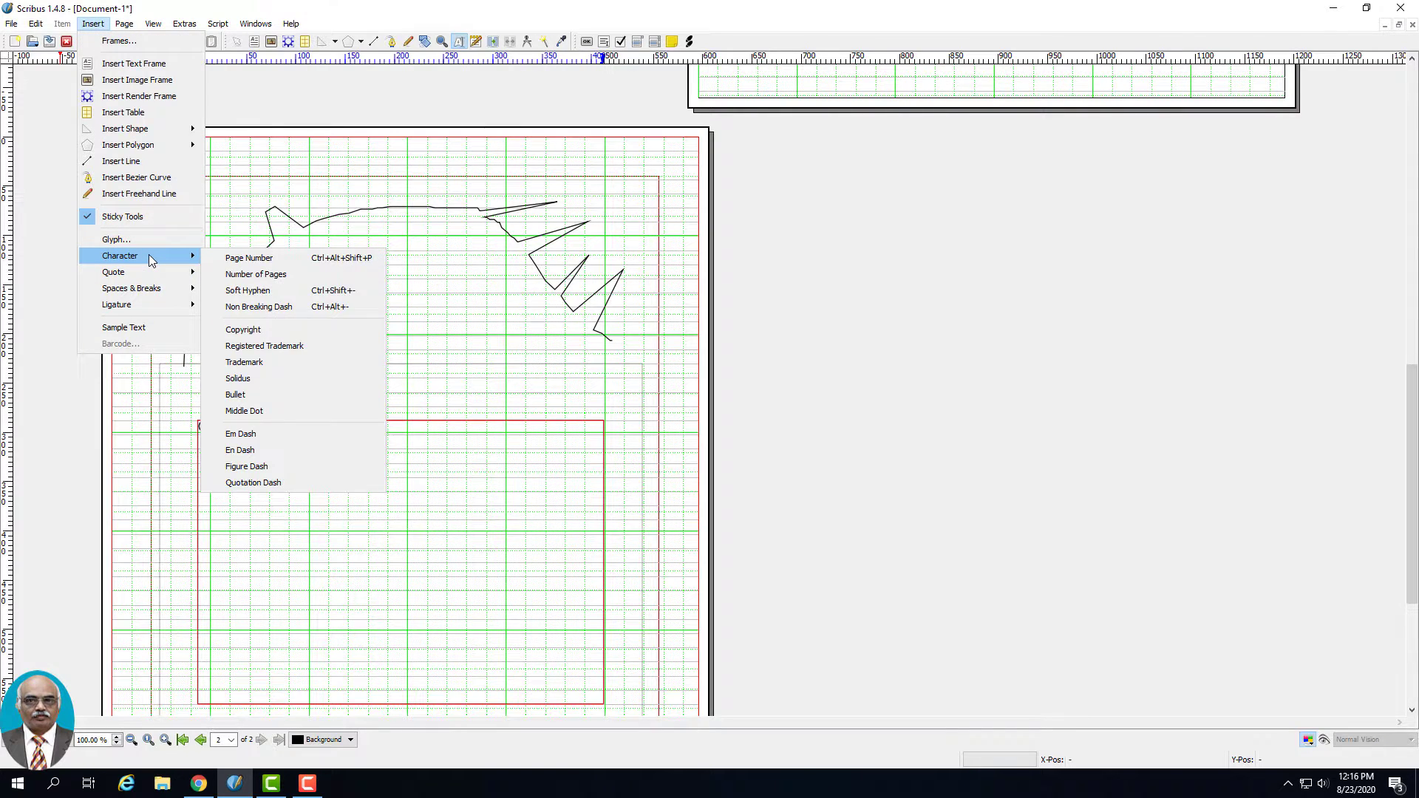
pyautogui.click(237, 379)
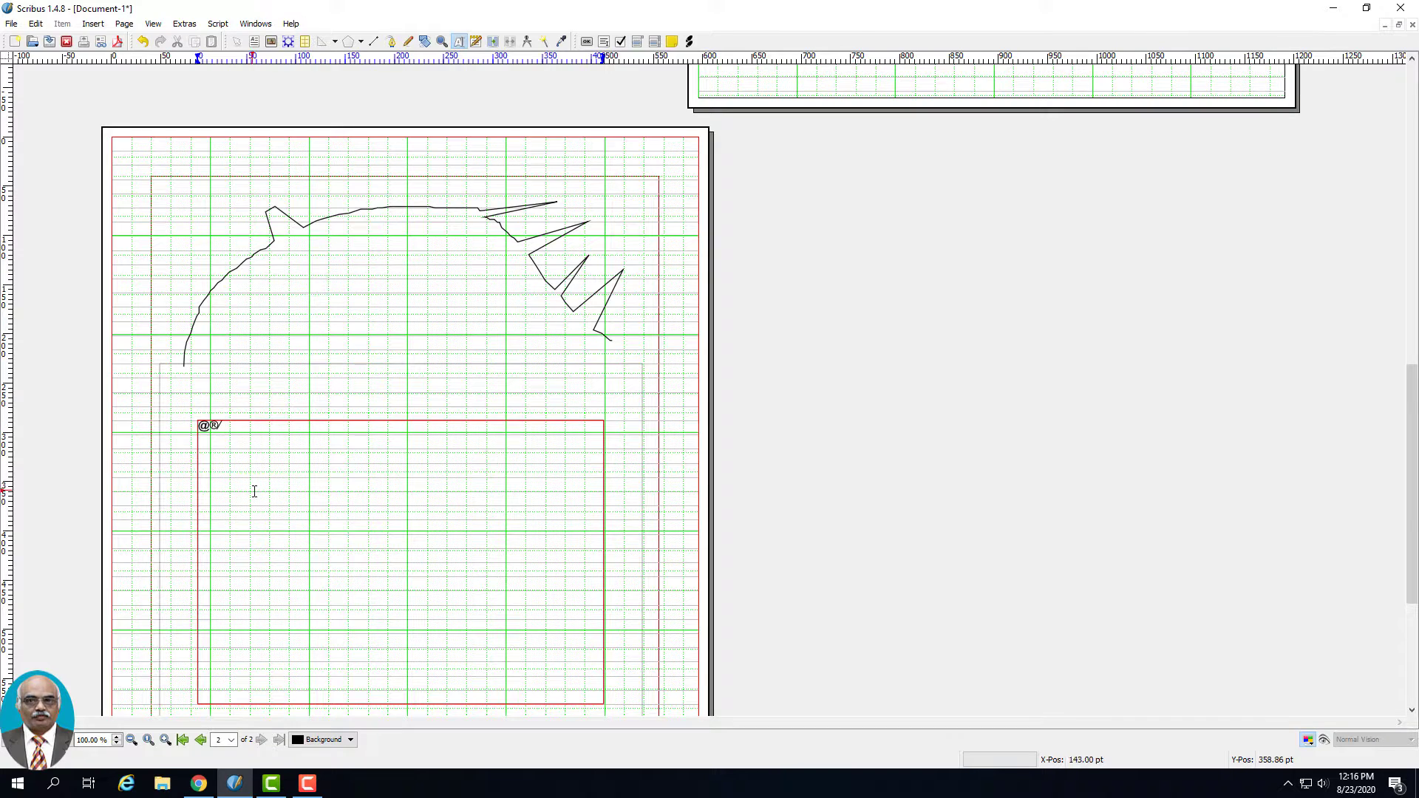
# Step: Add a middle dot and a bullet character after the solidus in the inner text frame
pyautogui.click(93, 25)
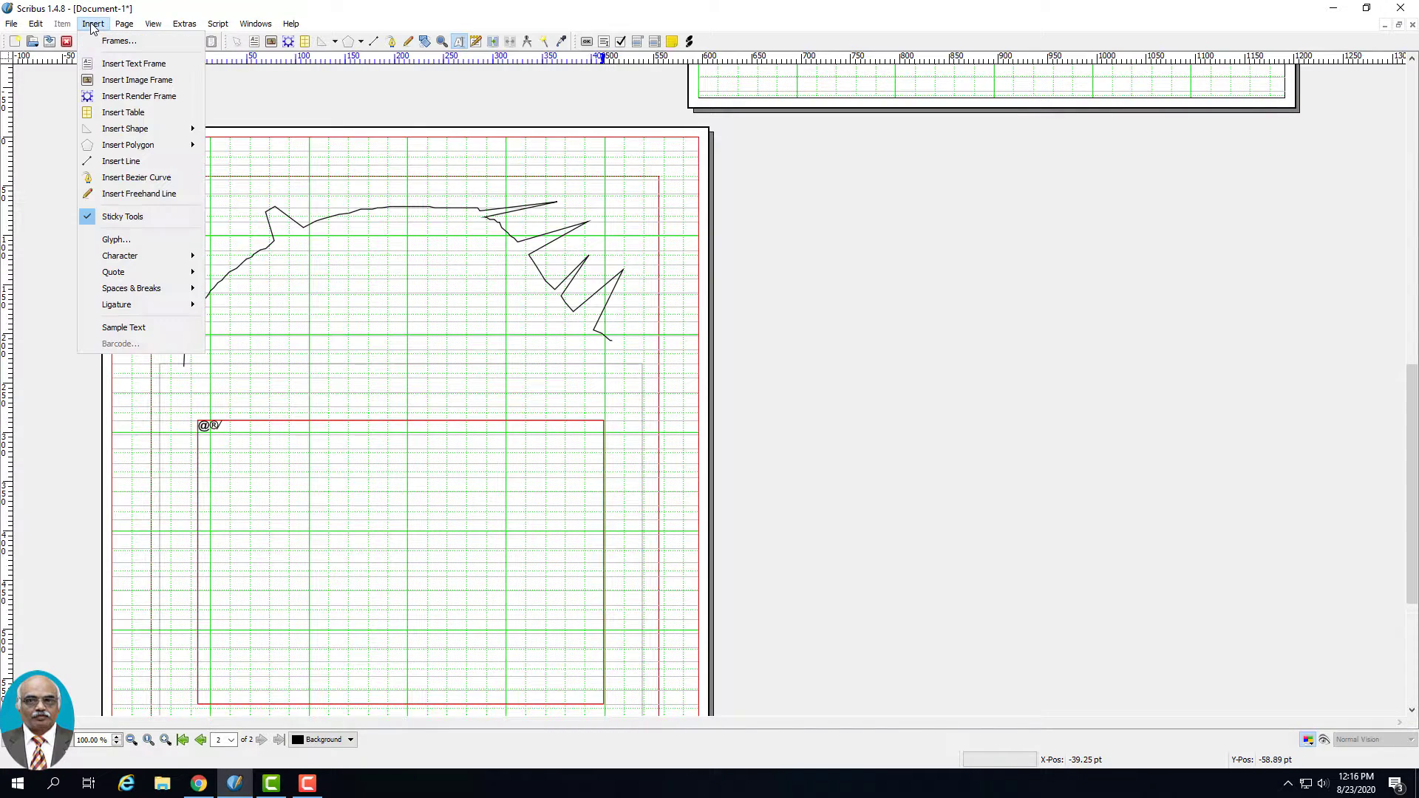
pyautogui.moveTo(126, 275)
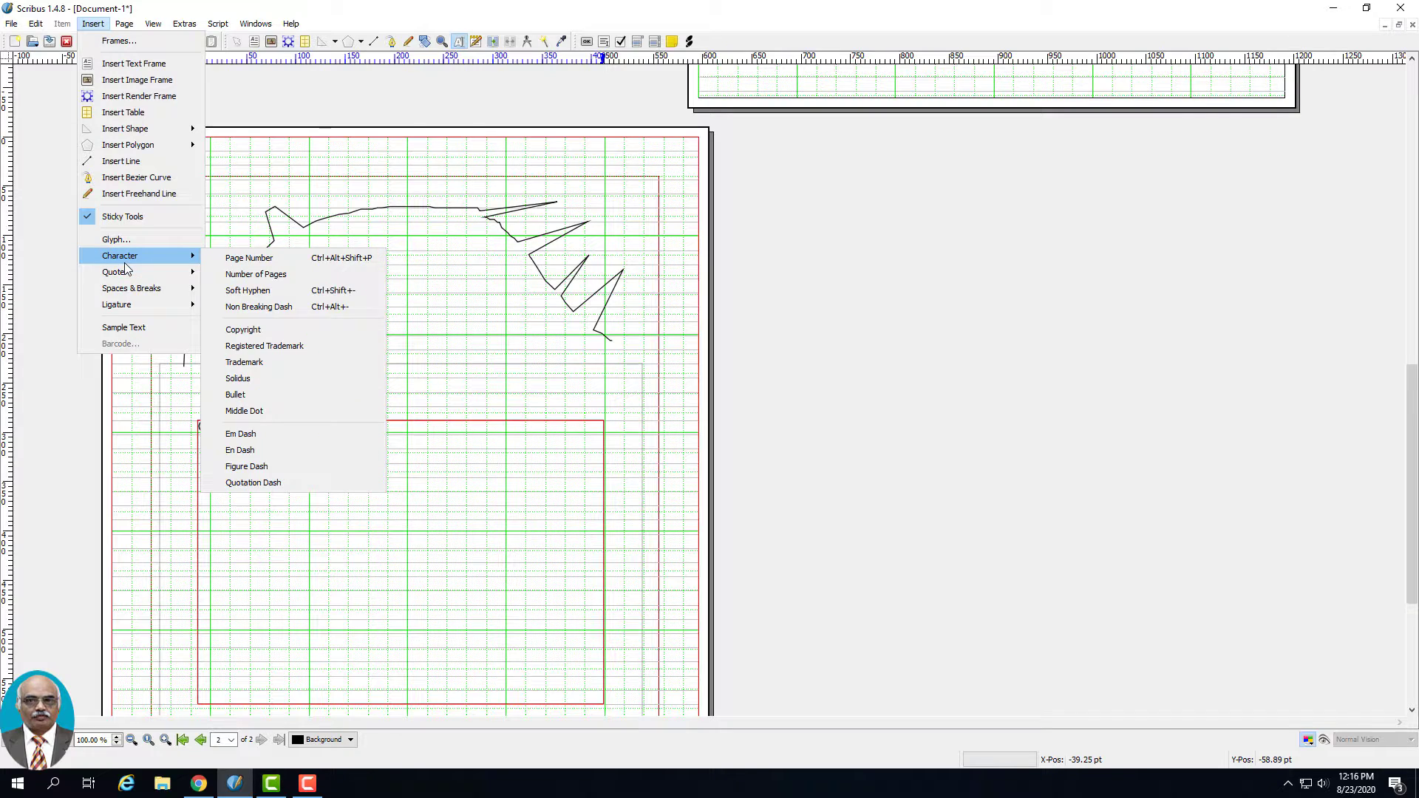
pyautogui.click(273, 409)
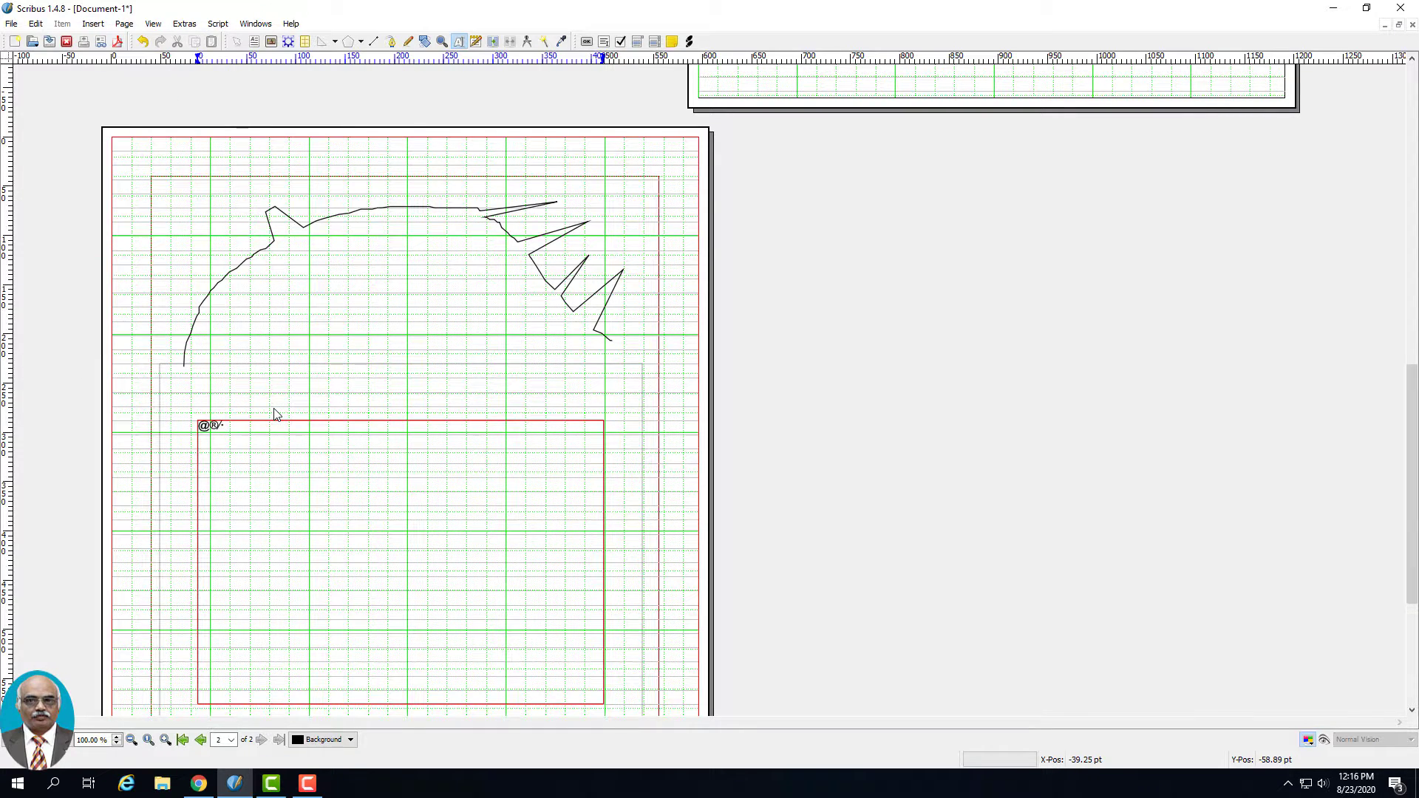
pyautogui.click(93, 23)
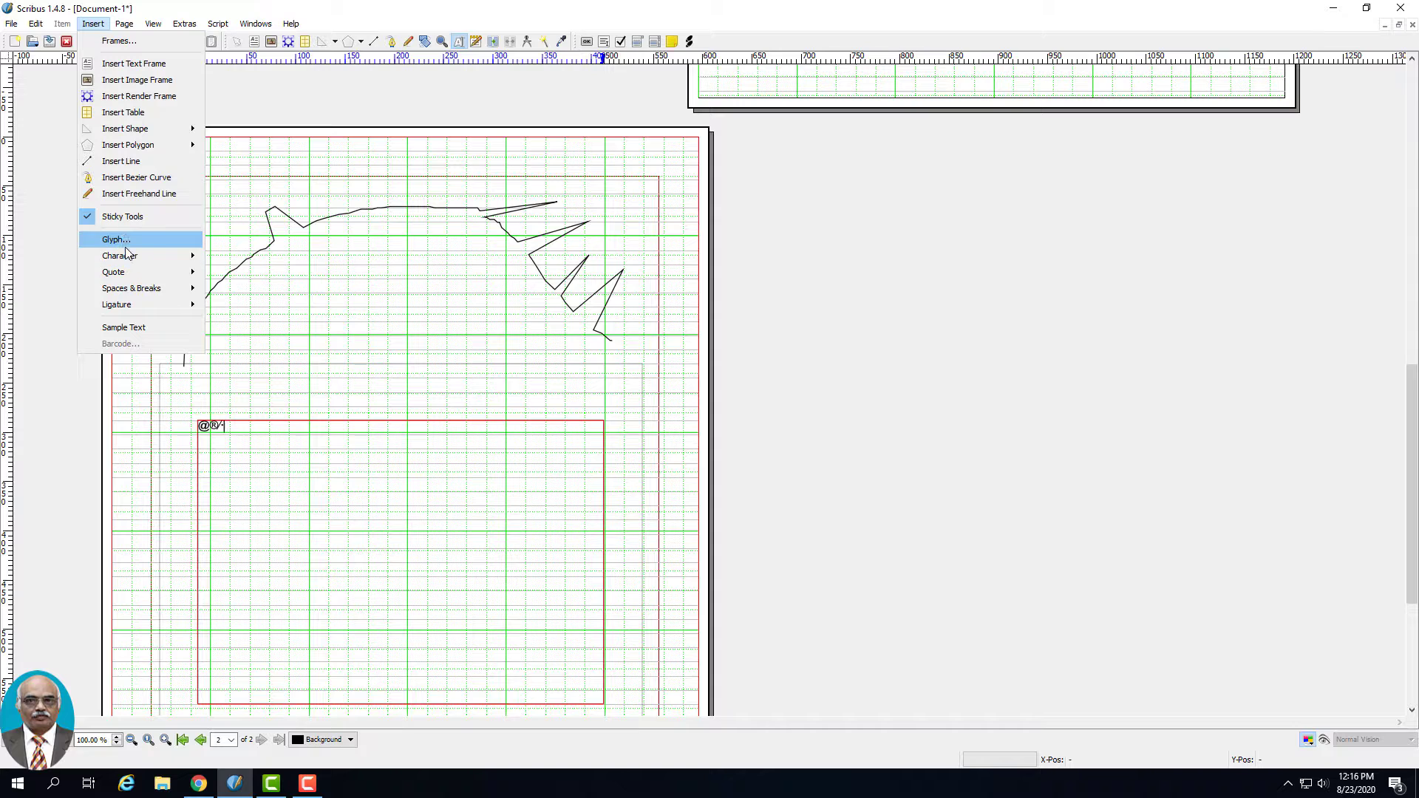
pyautogui.moveTo(122, 256)
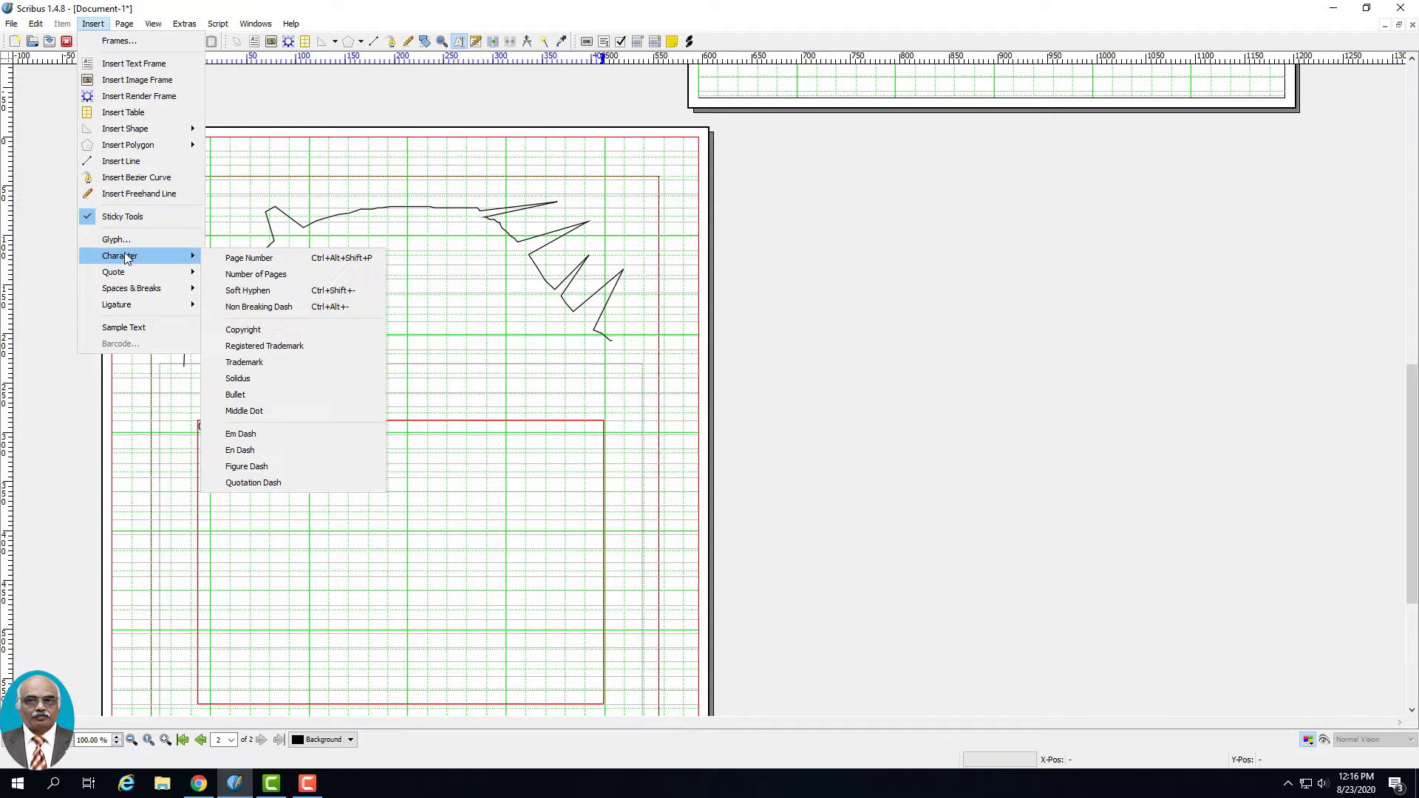
pyautogui.click(268, 396)
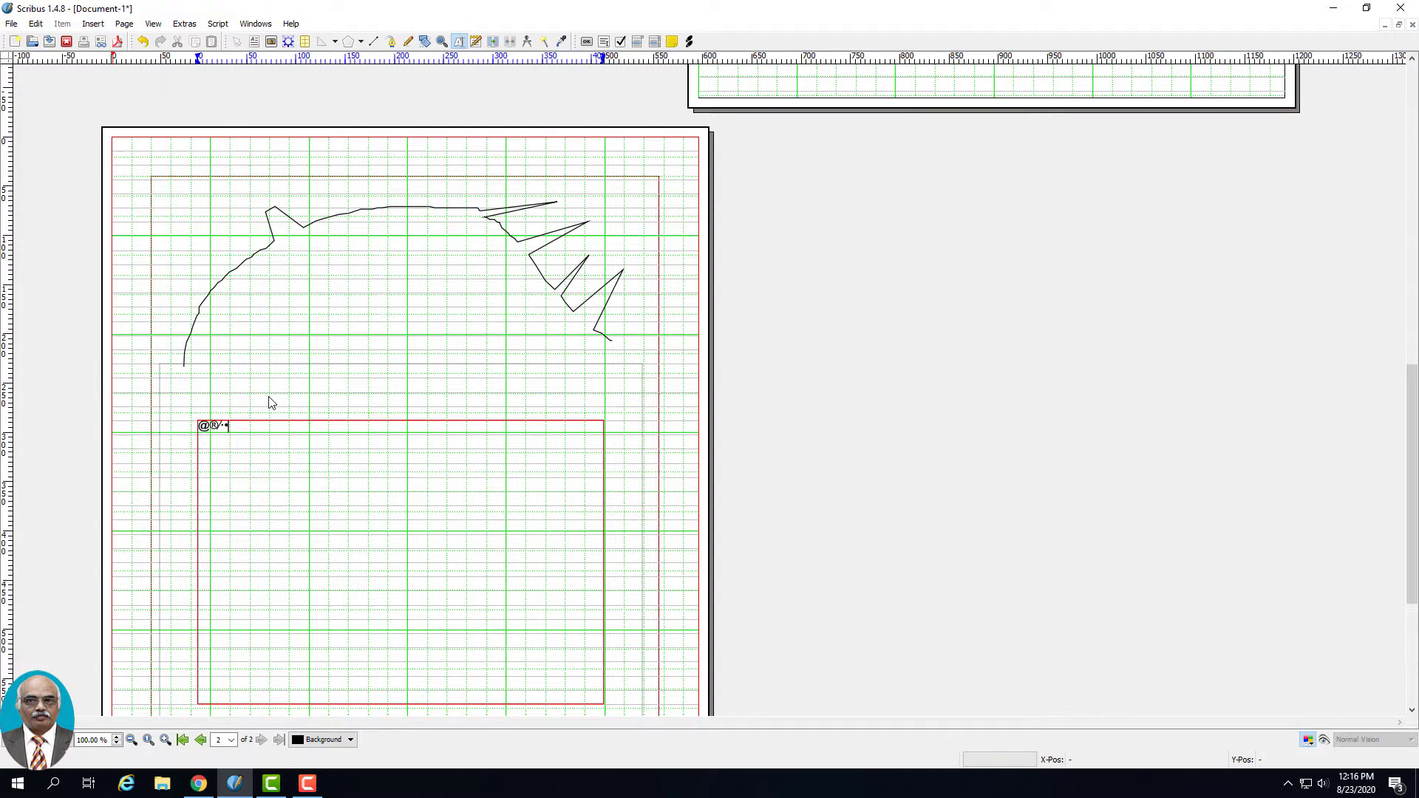
# Step: Insert an em dash after the bullet in the inner text frame on page 2
pyautogui.click(94, 25)
pyautogui.moveTo(116, 258)
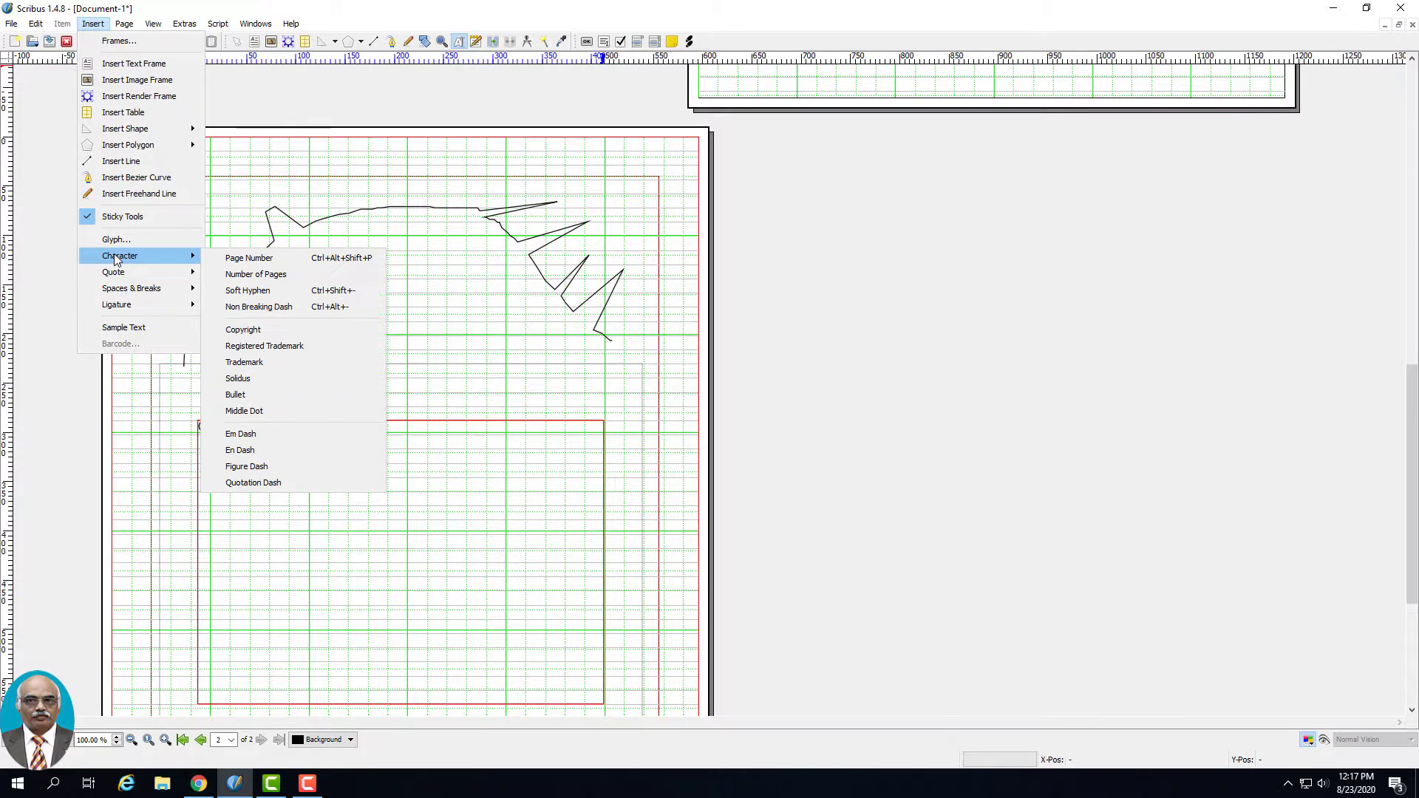
pyautogui.click(281, 434)
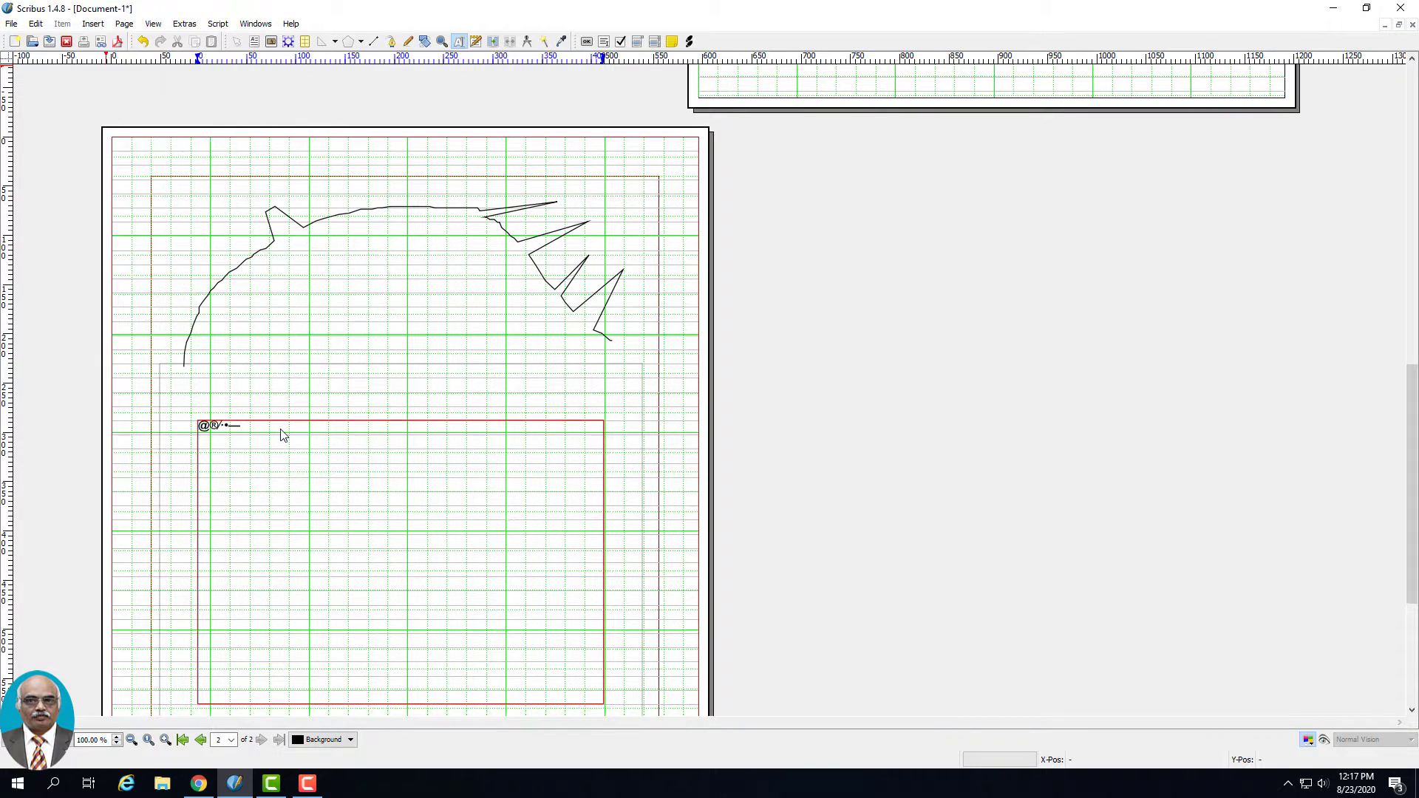
pyautogui.click(93, 24)
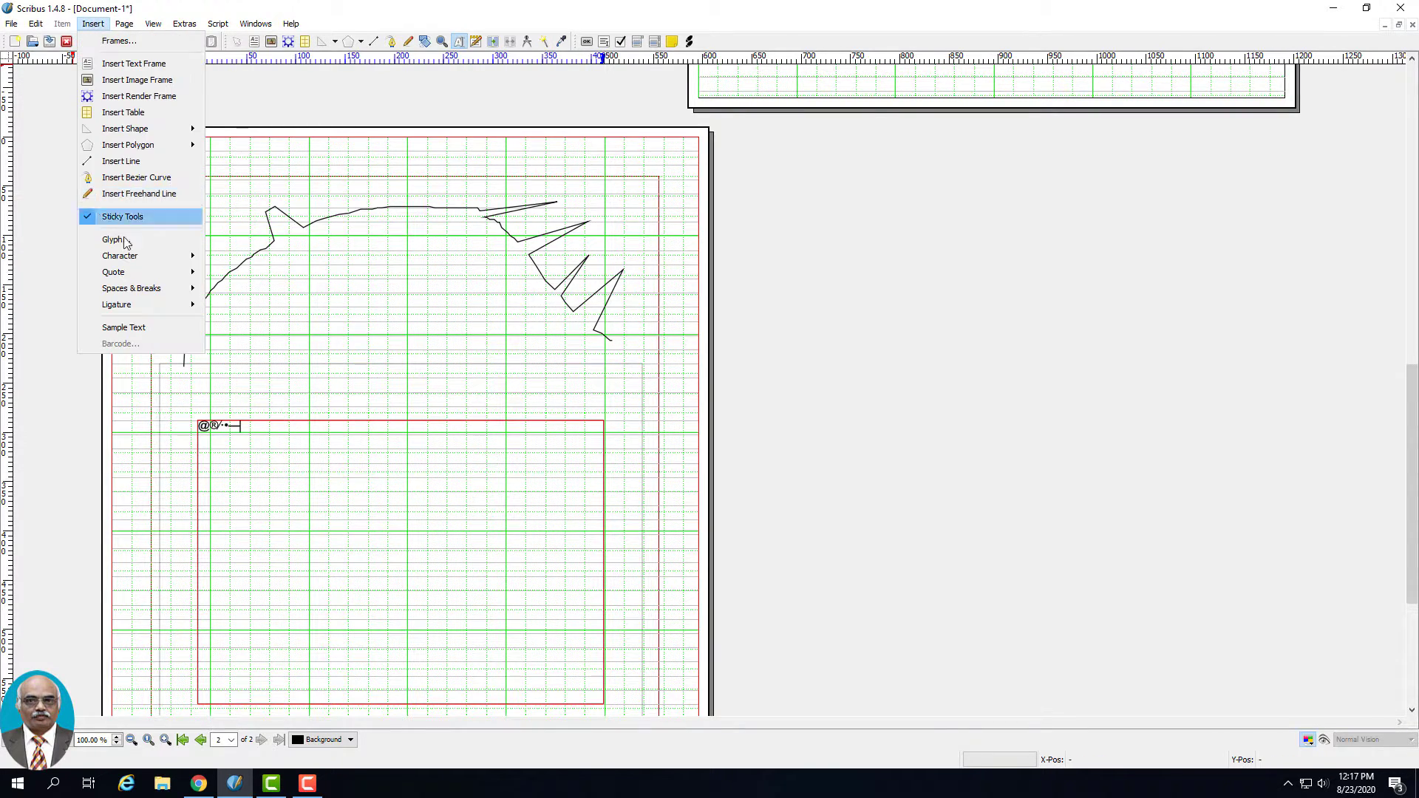
# Step: Insert an en dash and a figure dash after the em dash in the inner text frame on page 2
pyautogui.moveTo(133, 259)
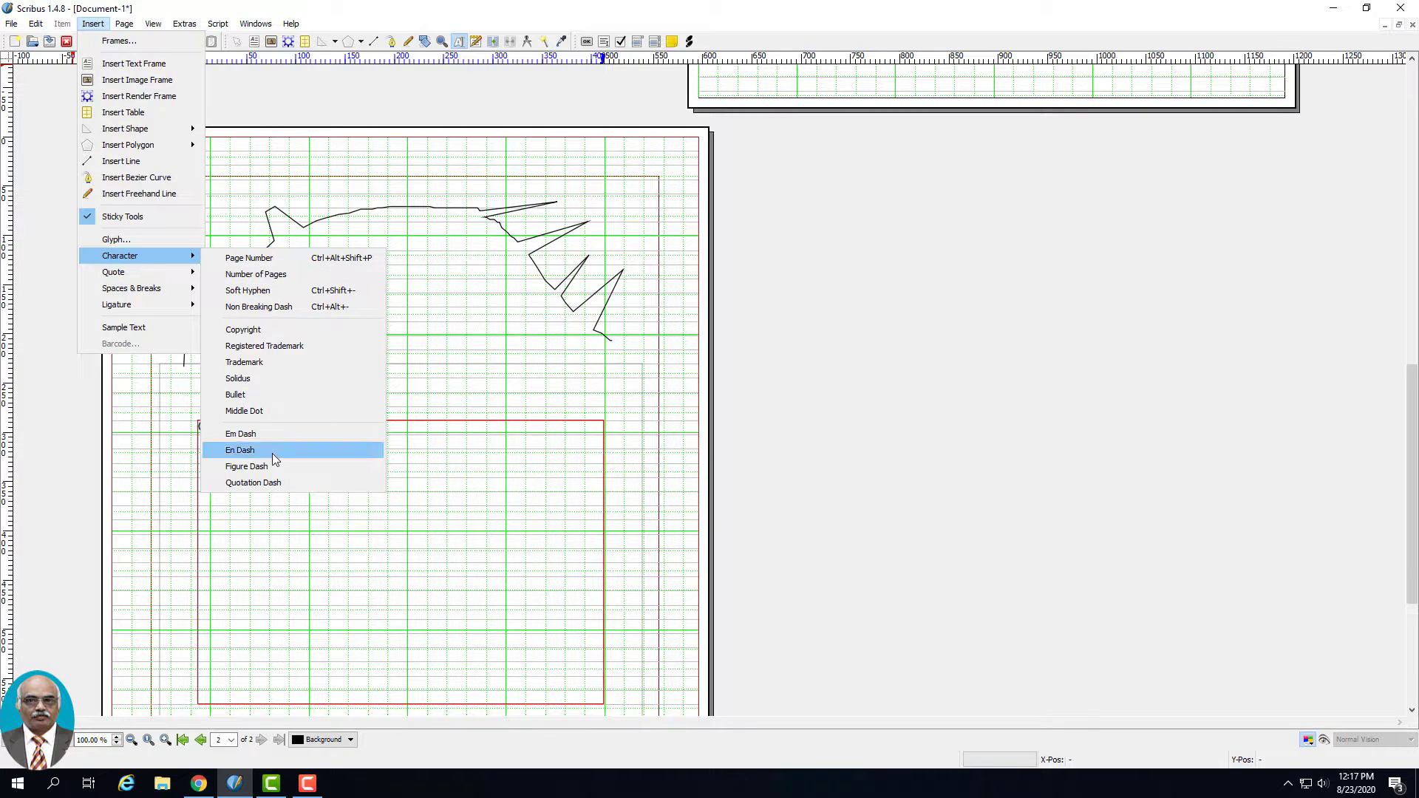
pyautogui.click(273, 452)
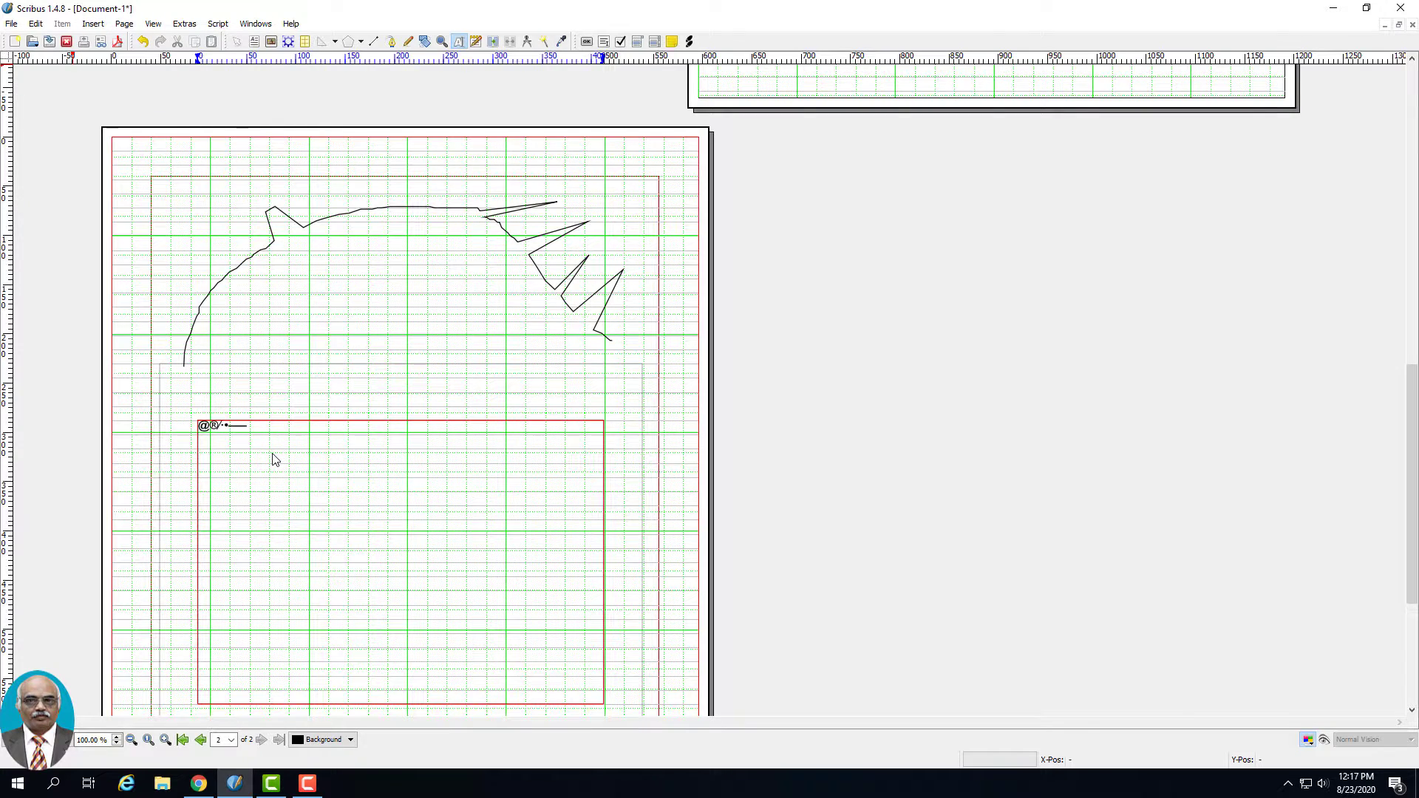
pyautogui.click(93, 23)
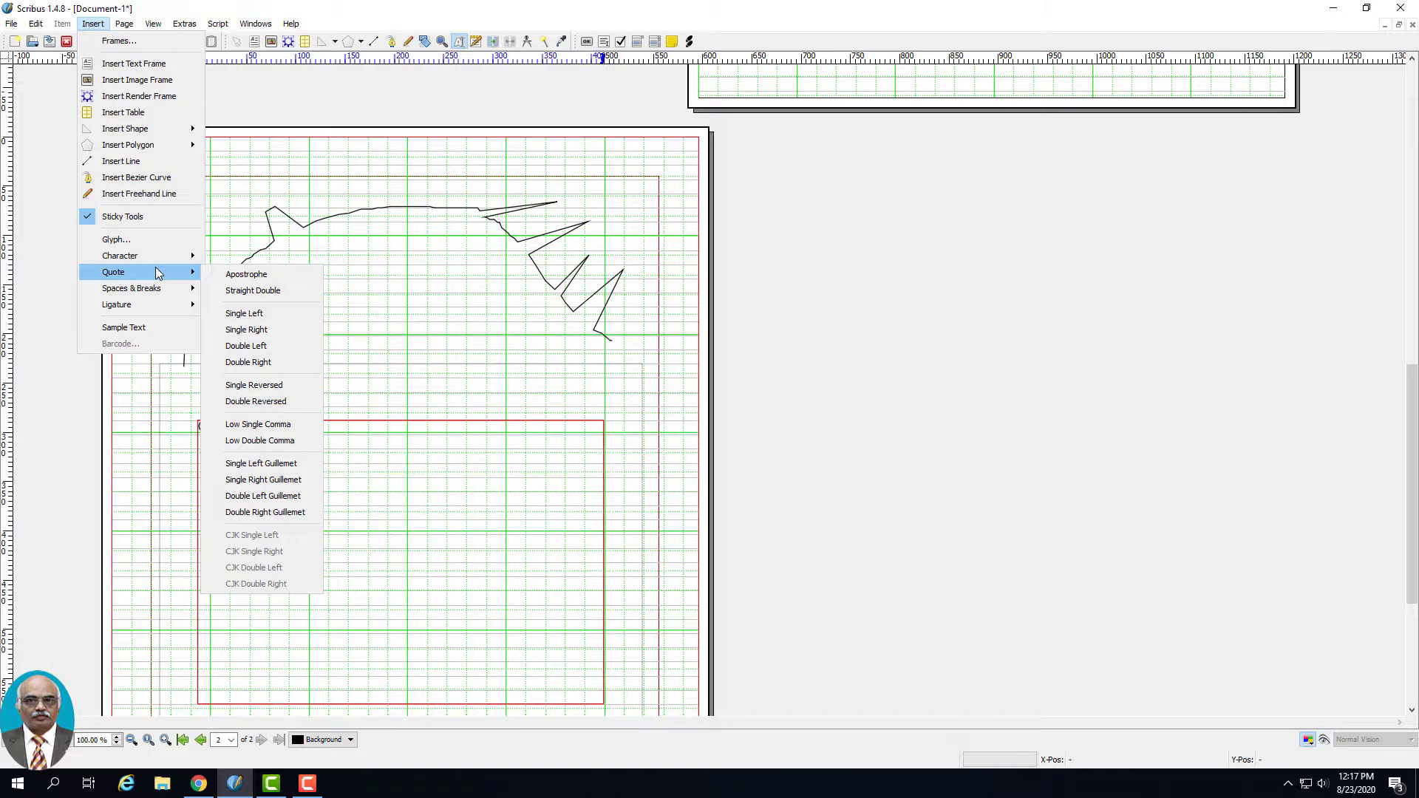
pyautogui.moveTo(156, 263)
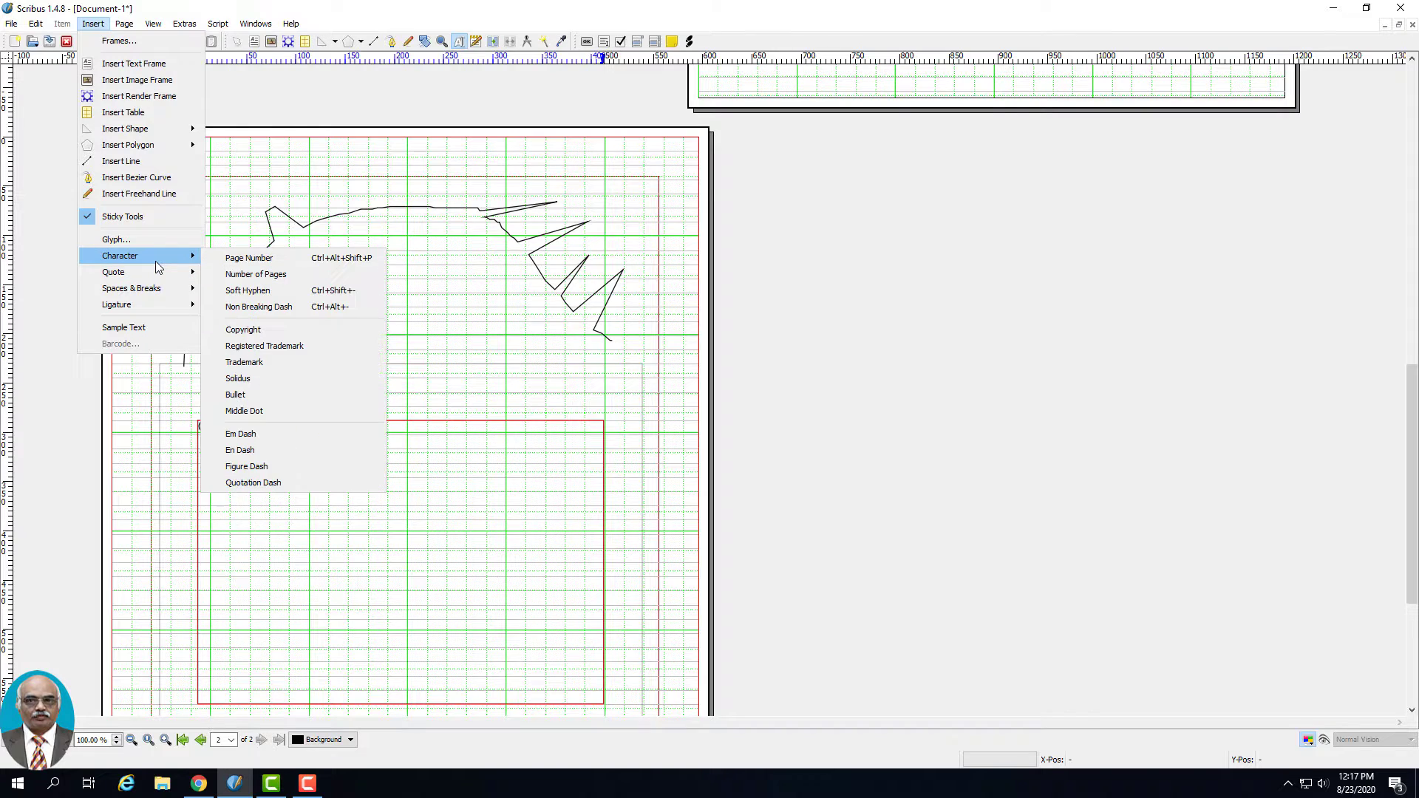
pyautogui.click(317, 468)
# Step: Insert an apostrophe and a double left quote after the dashes in the inner text frame
pyautogui.click(93, 23)
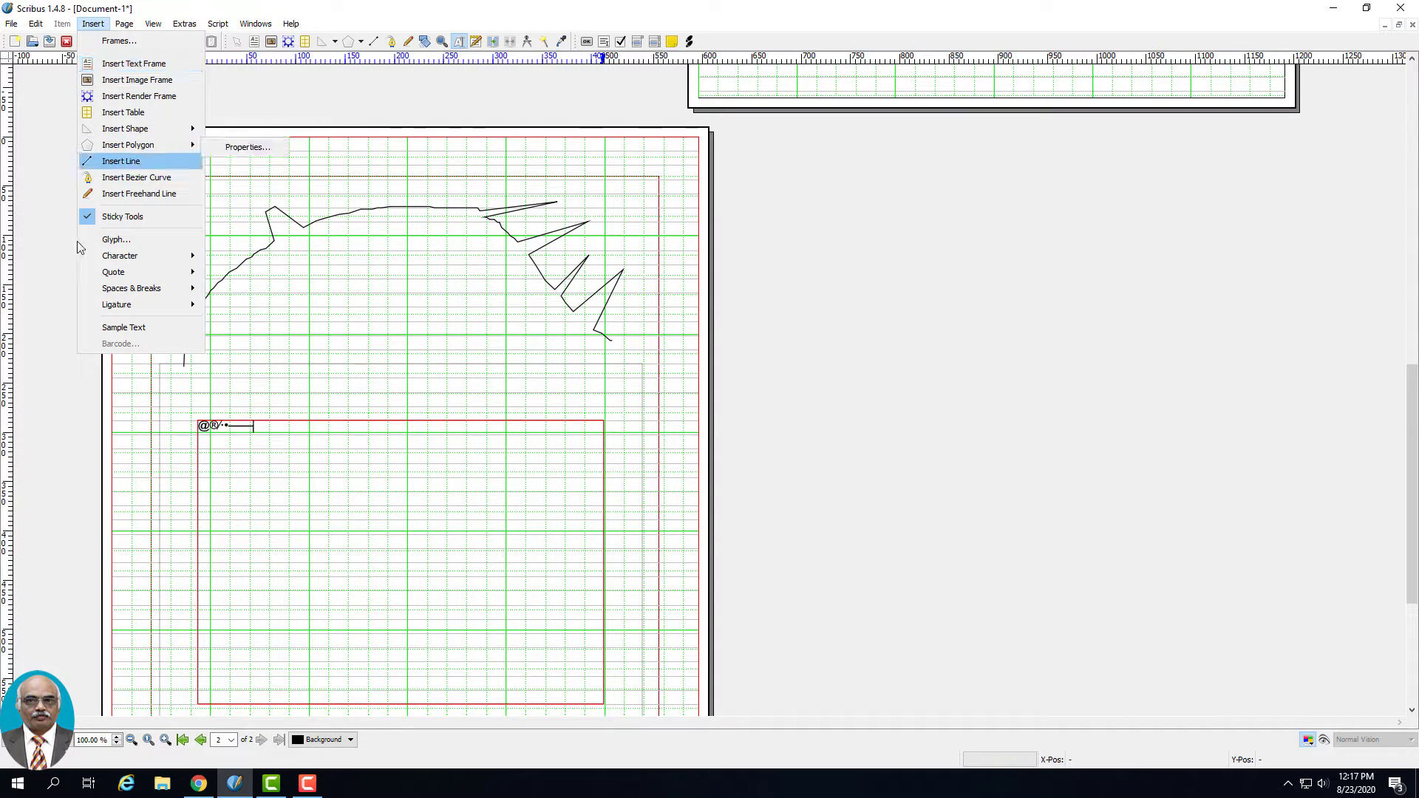
pyautogui.moveTo(153, 279)
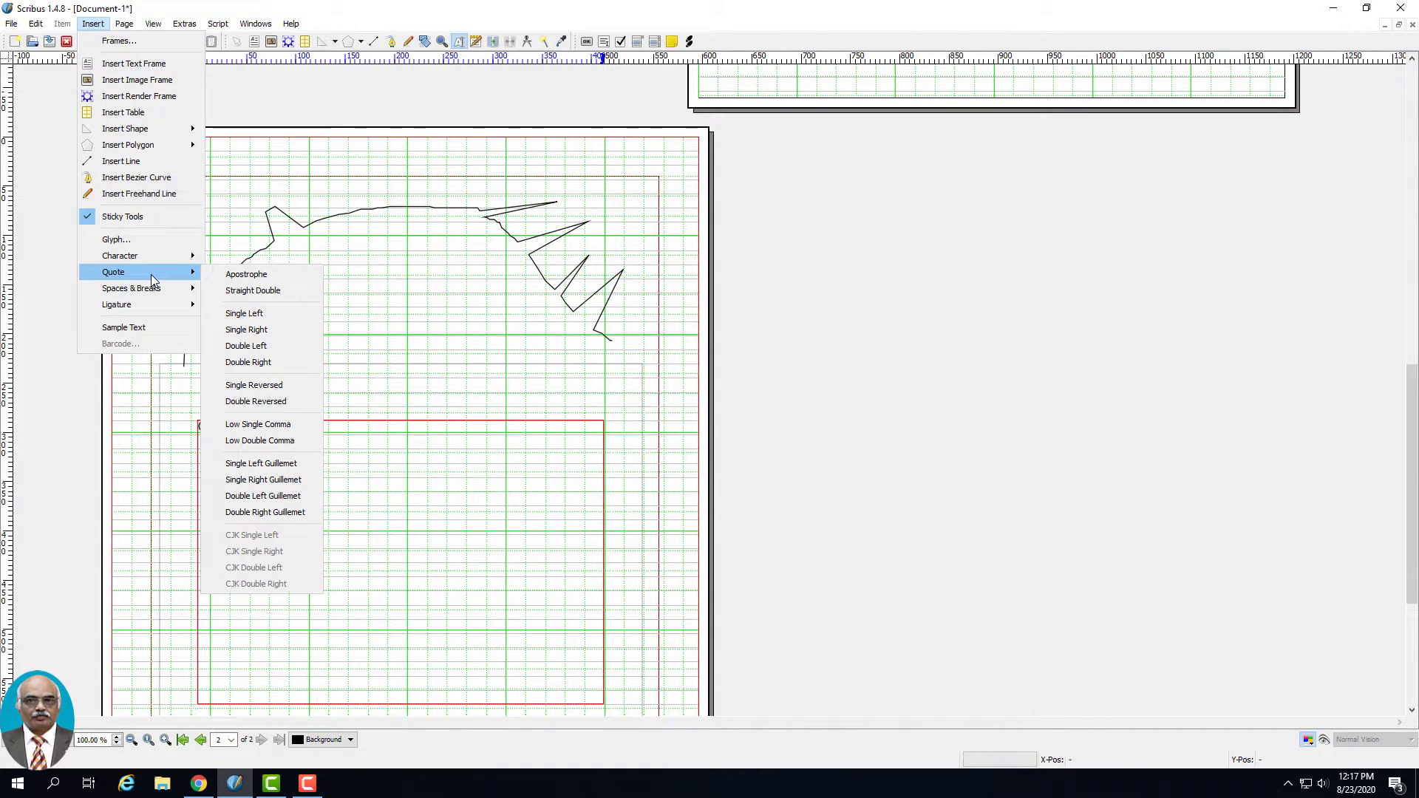
pyautogui.click(238, 275)
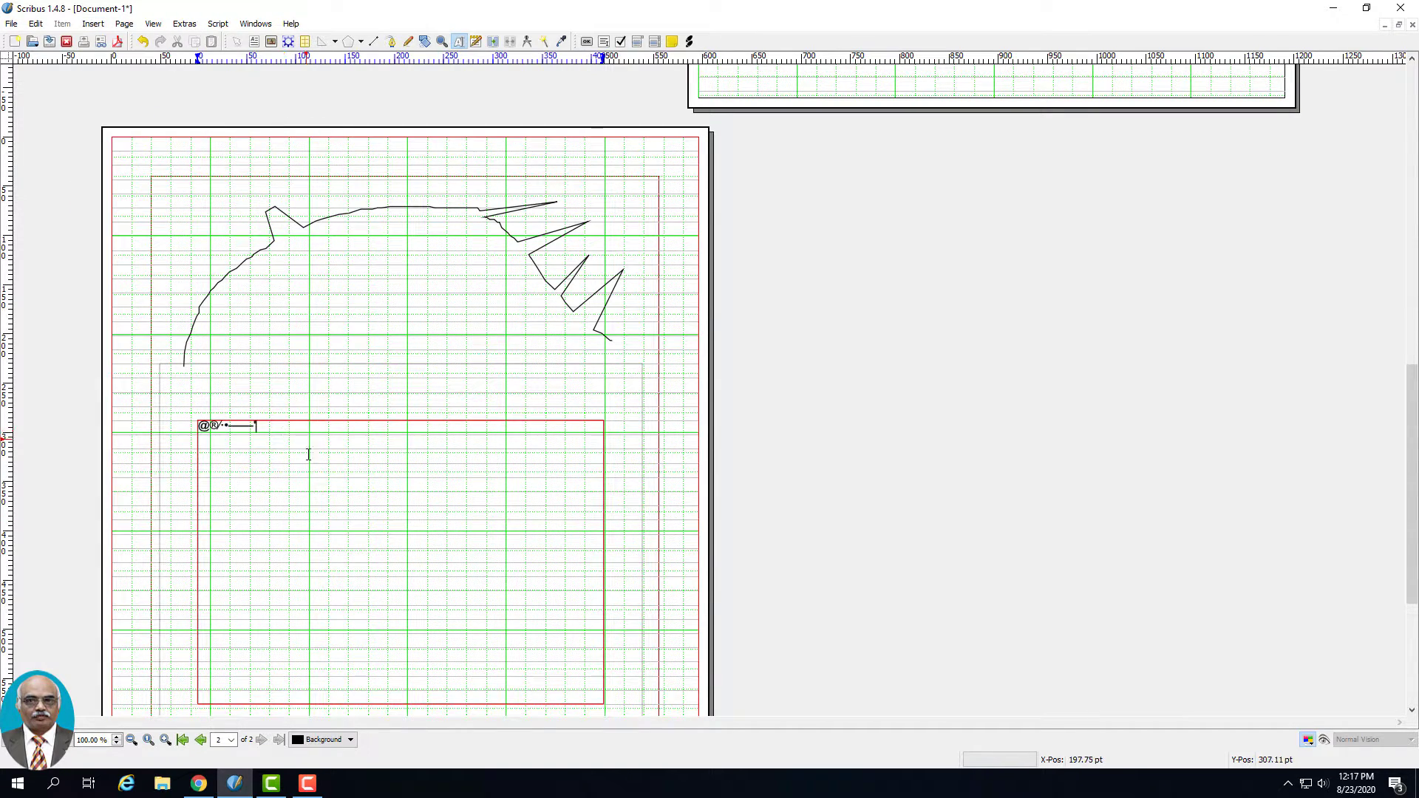
pyautogui.click(87, 25)
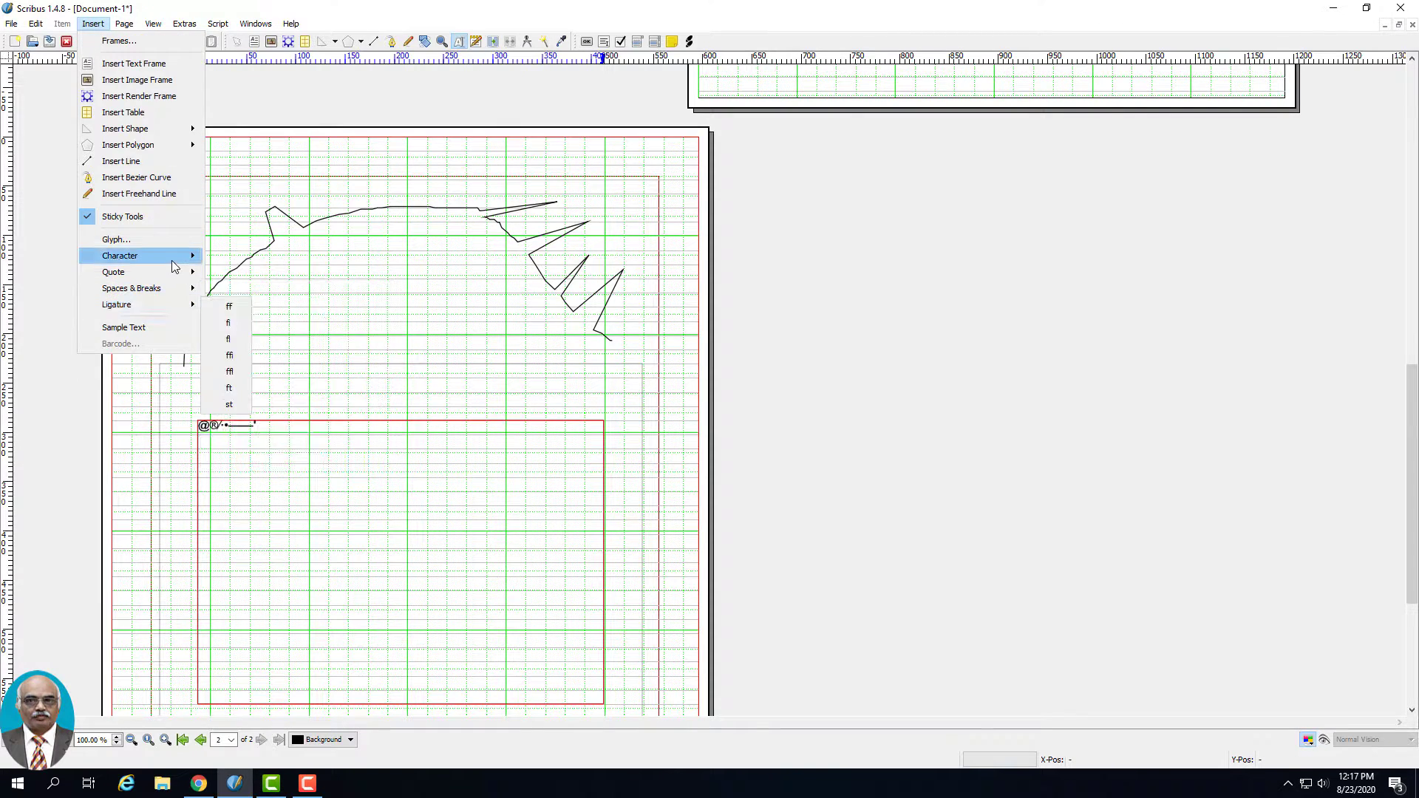
pyautogui.moveTo(175, 282)
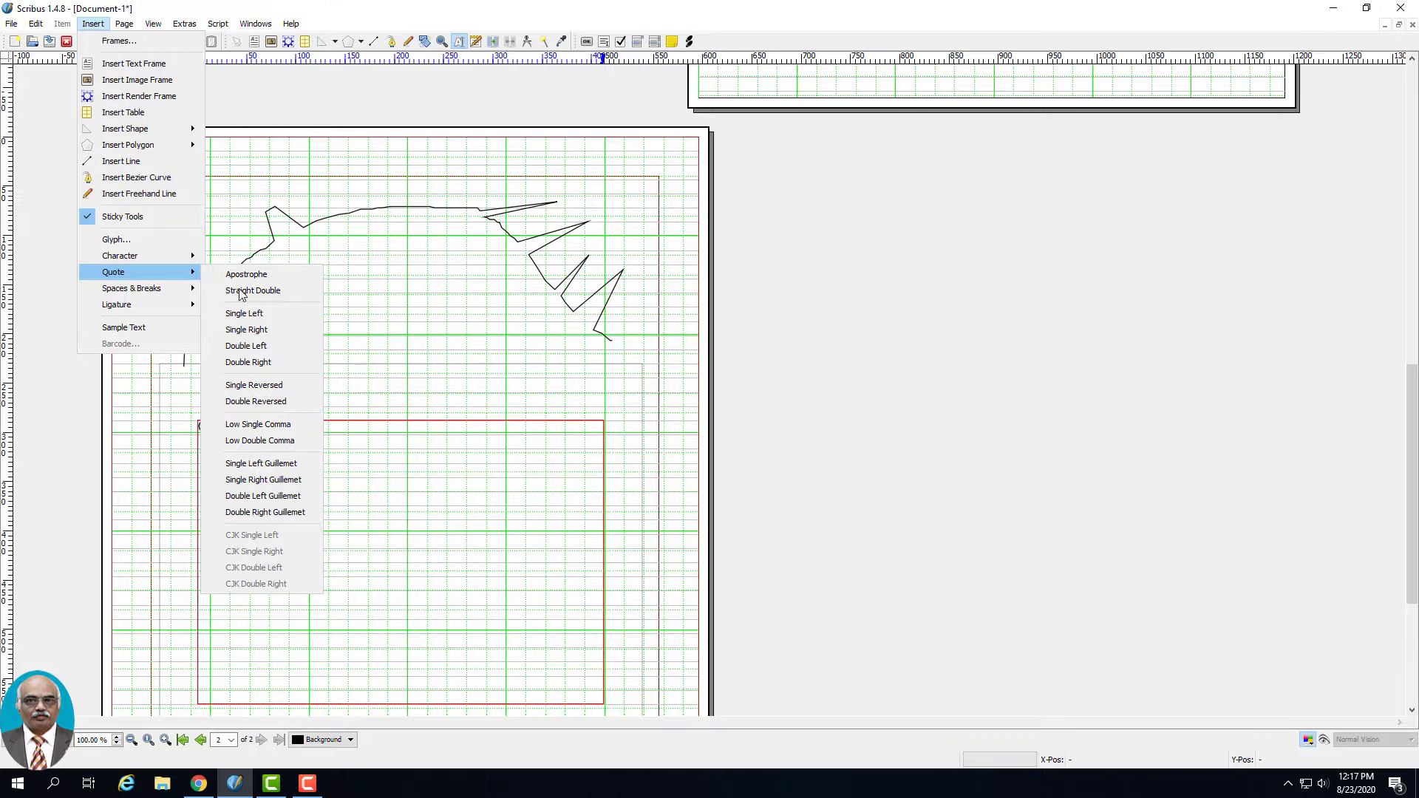
pyautogui.click(243, 346)
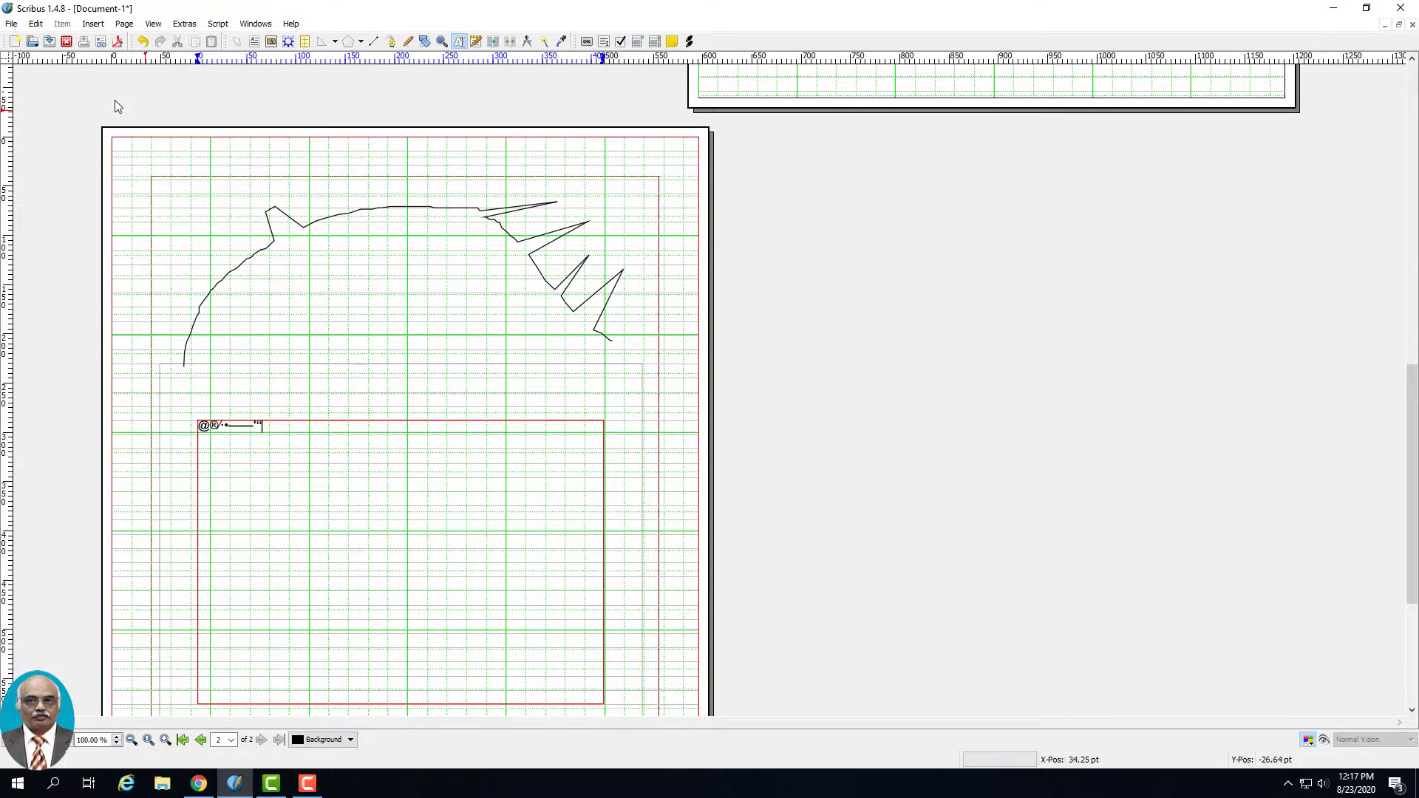
# Step: Insert a single right guillemet followed by an en space at the end of the inner frame's text
pyautogui.click(93, 24)
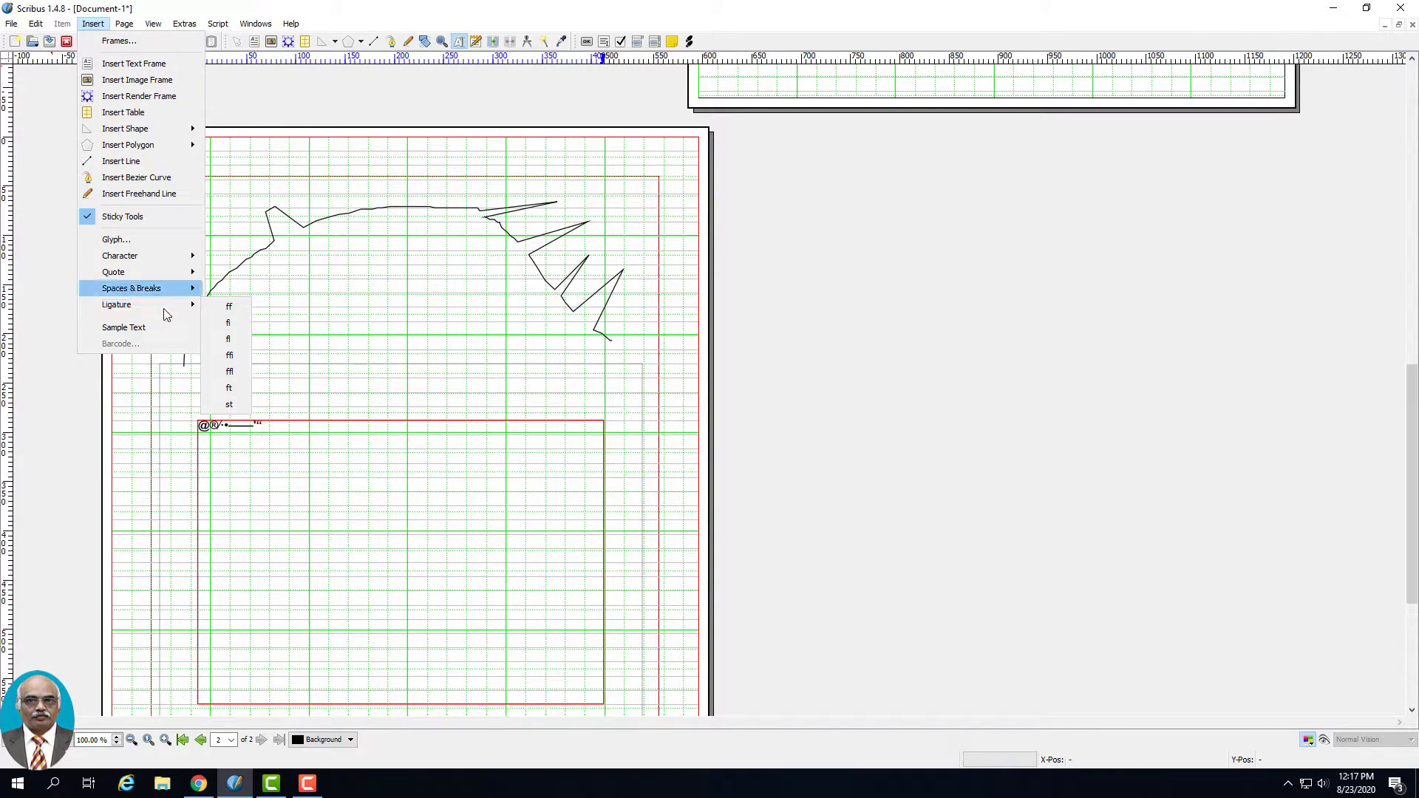
pyautogui.moveTo(163, 279)
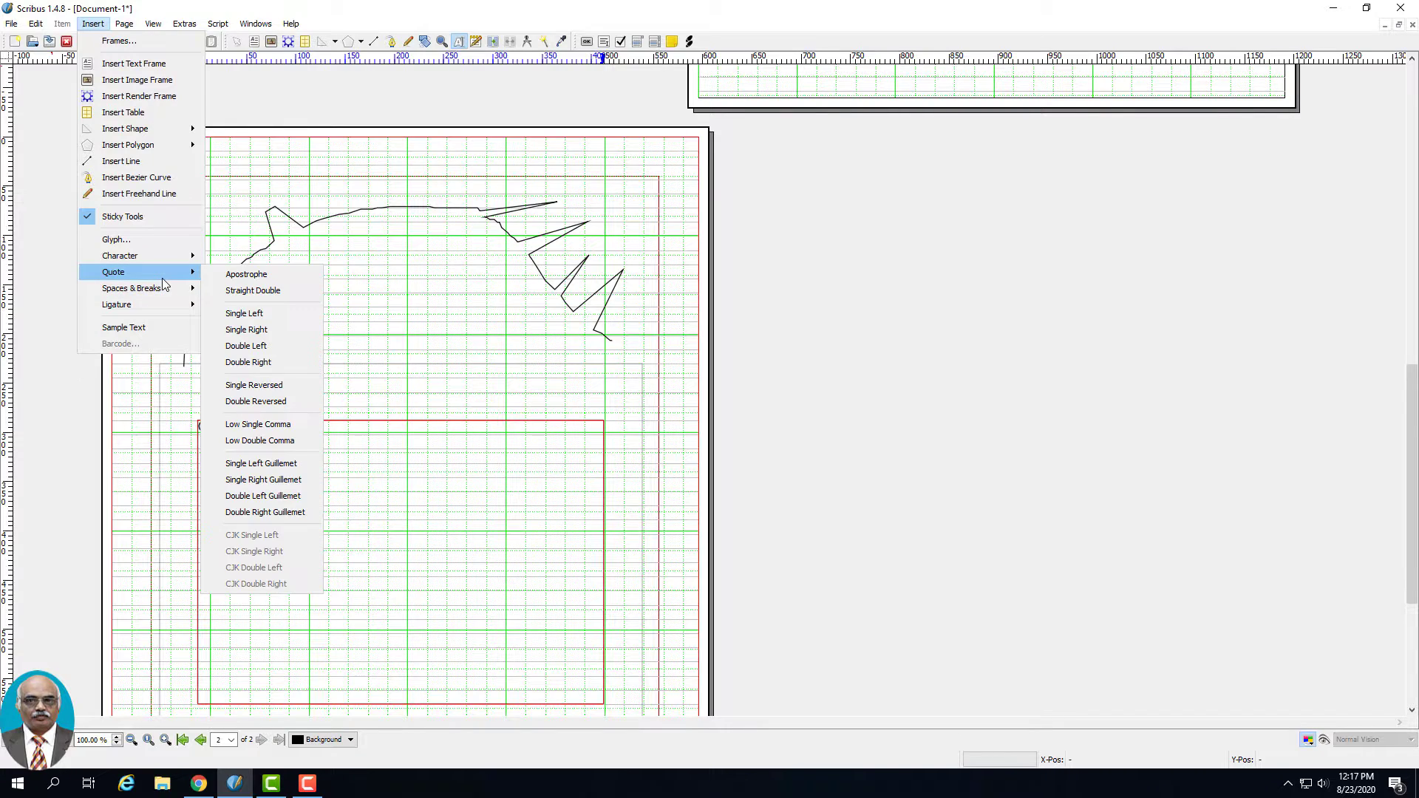
pyautogui.click(263, 480)
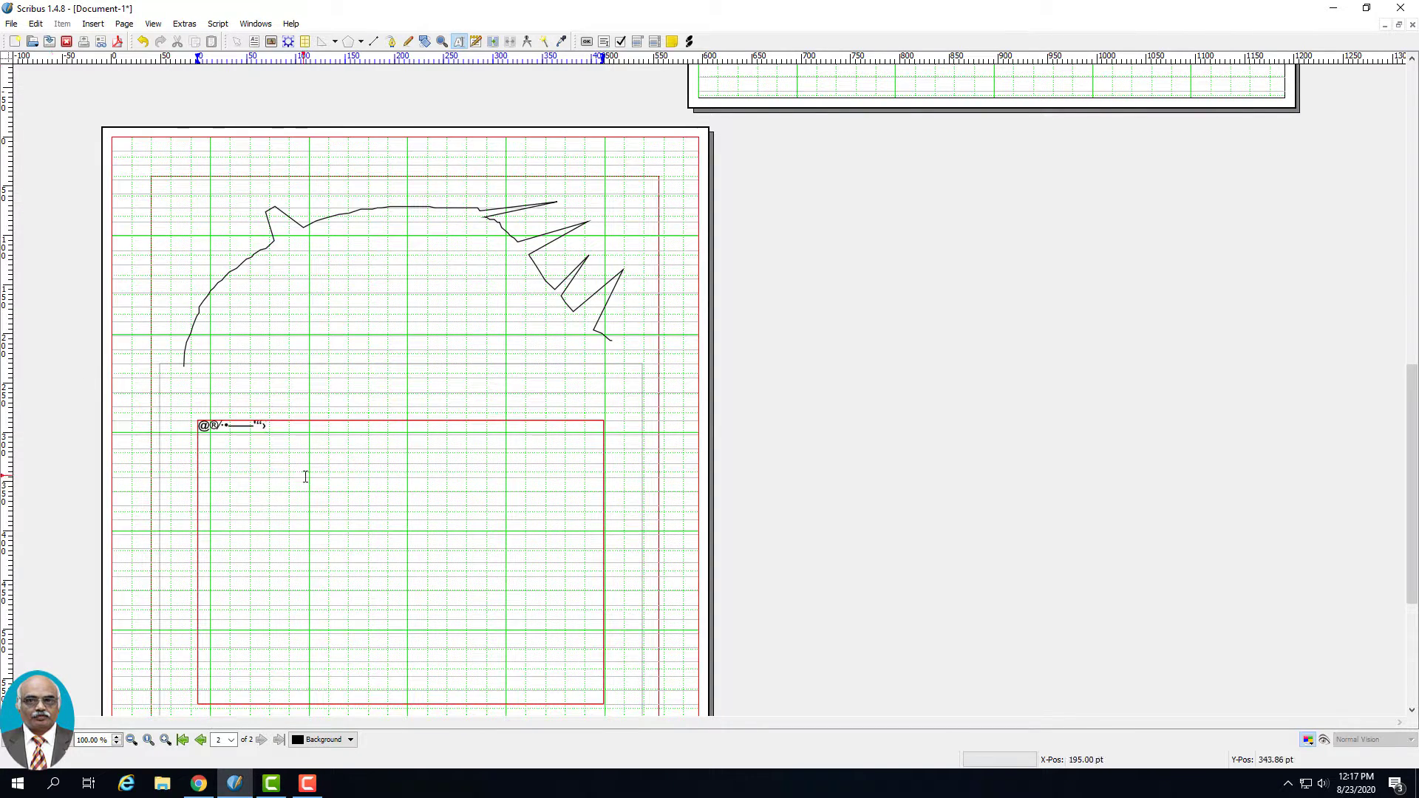
pyautogui.click(87, 24)
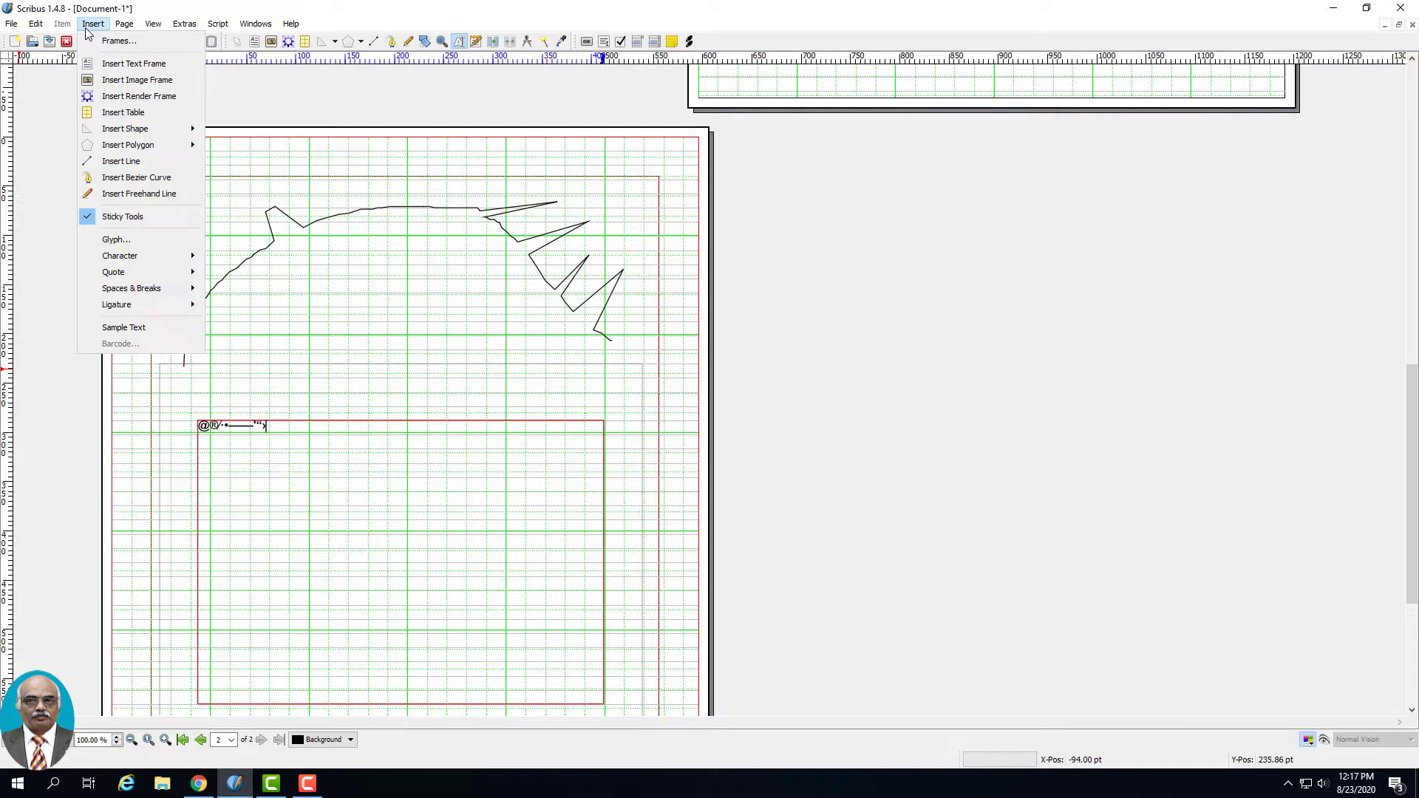
pyautogui.moveTo(115, 296)
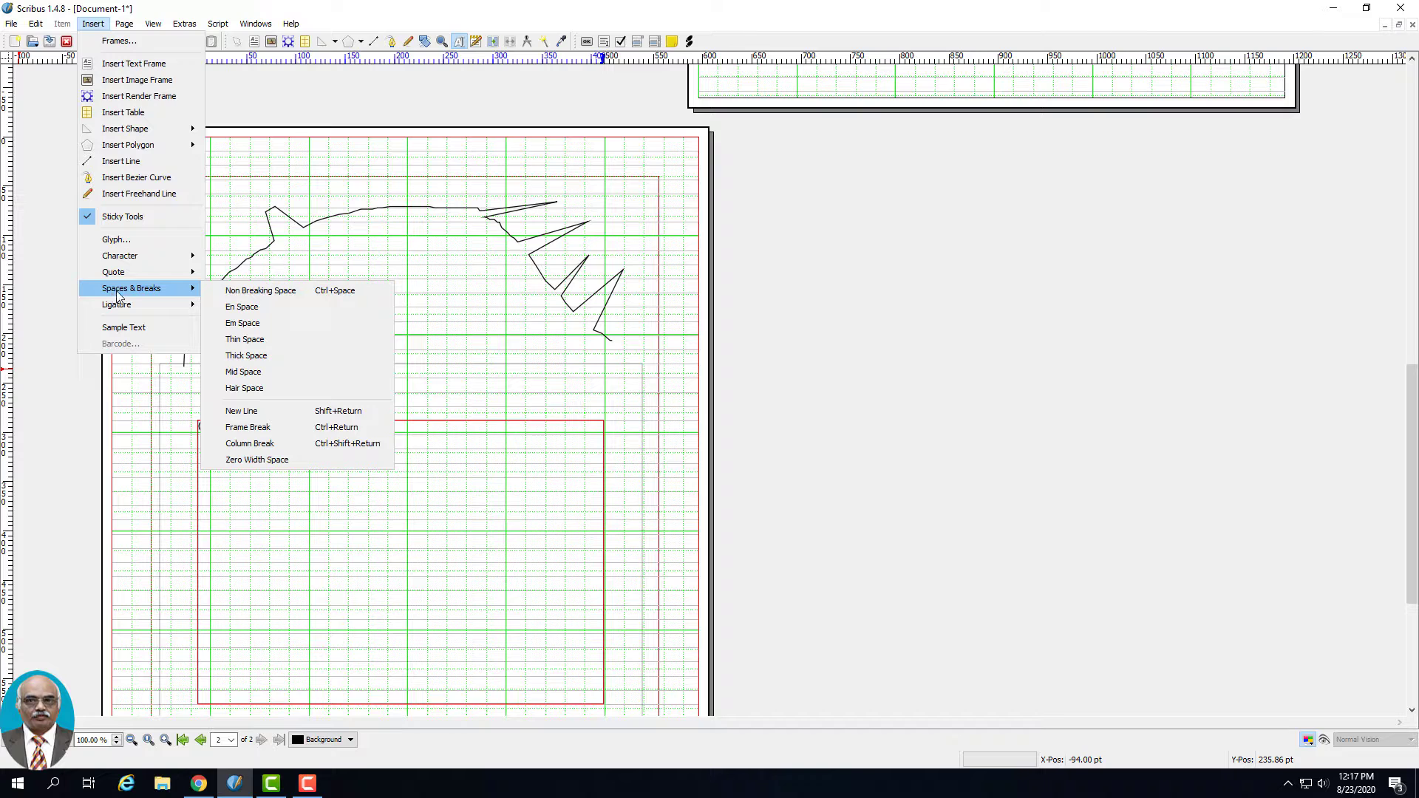
pyautogui.click(272, 308)
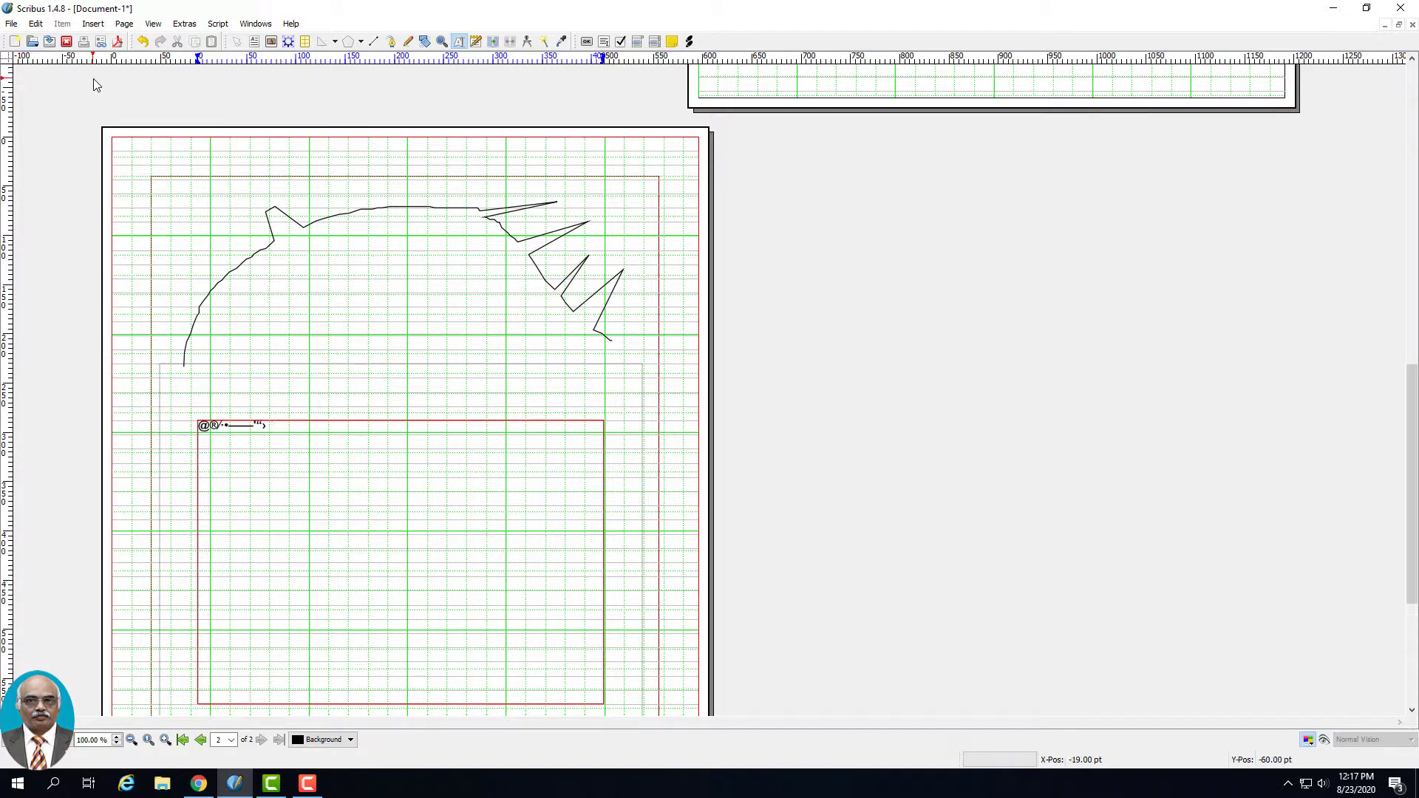
# Step: Insert the ff and ffl ligatures after the en space in the inner text frame
pyautogui.click(94, 25)
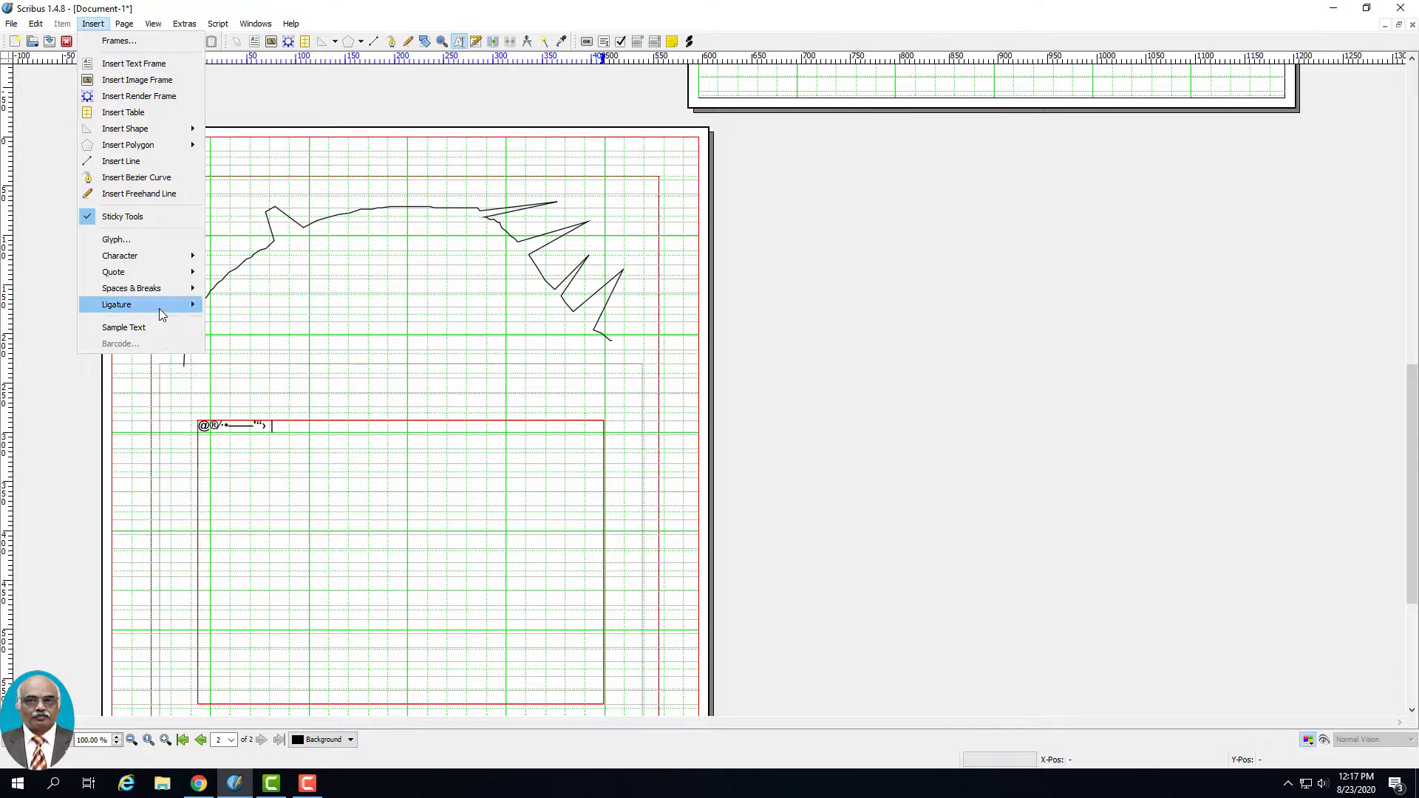
pyautogui.moveTo(162, 315)
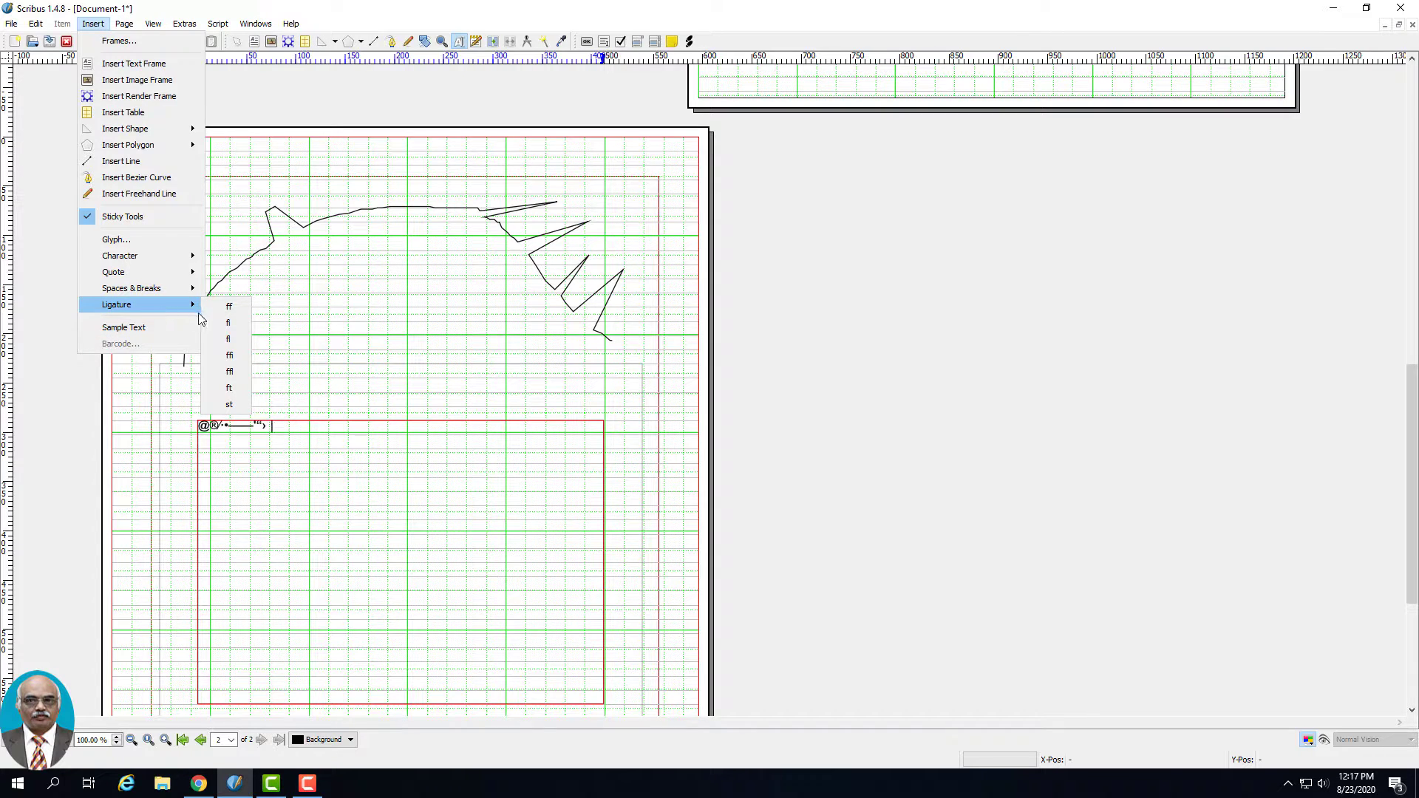
pyautogui.click(228, 307)
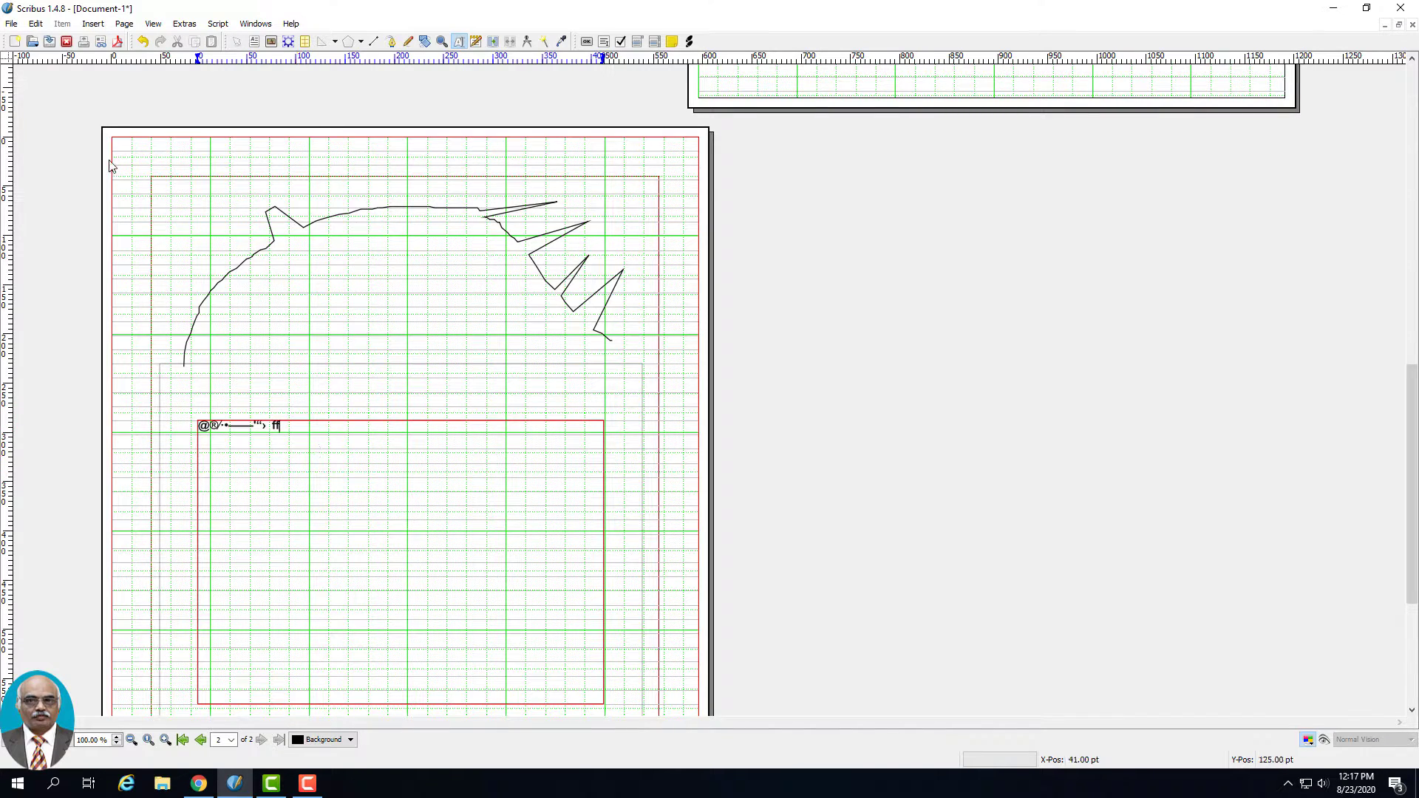
pyautogui.click(98, 28)
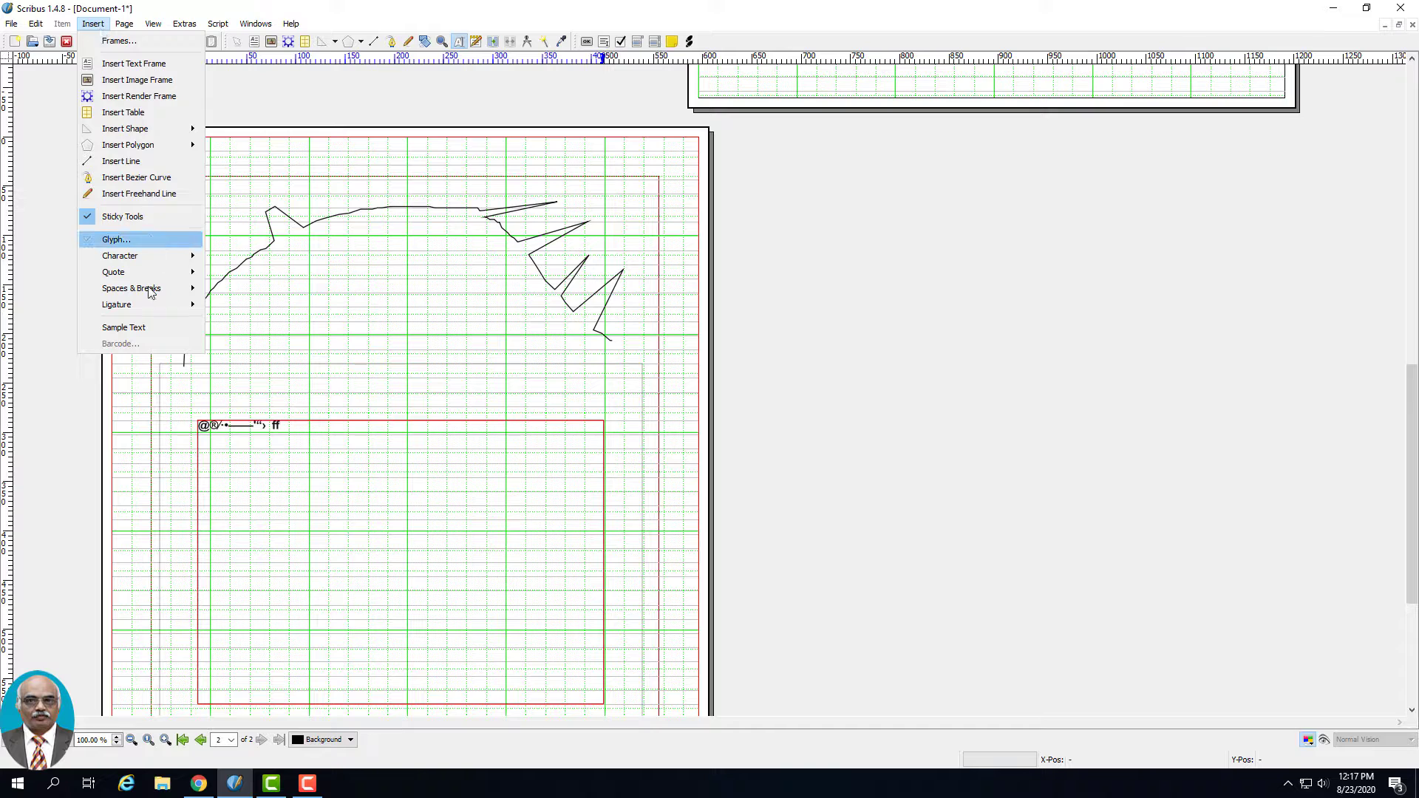
pyautogui.moveTo(156, 308)
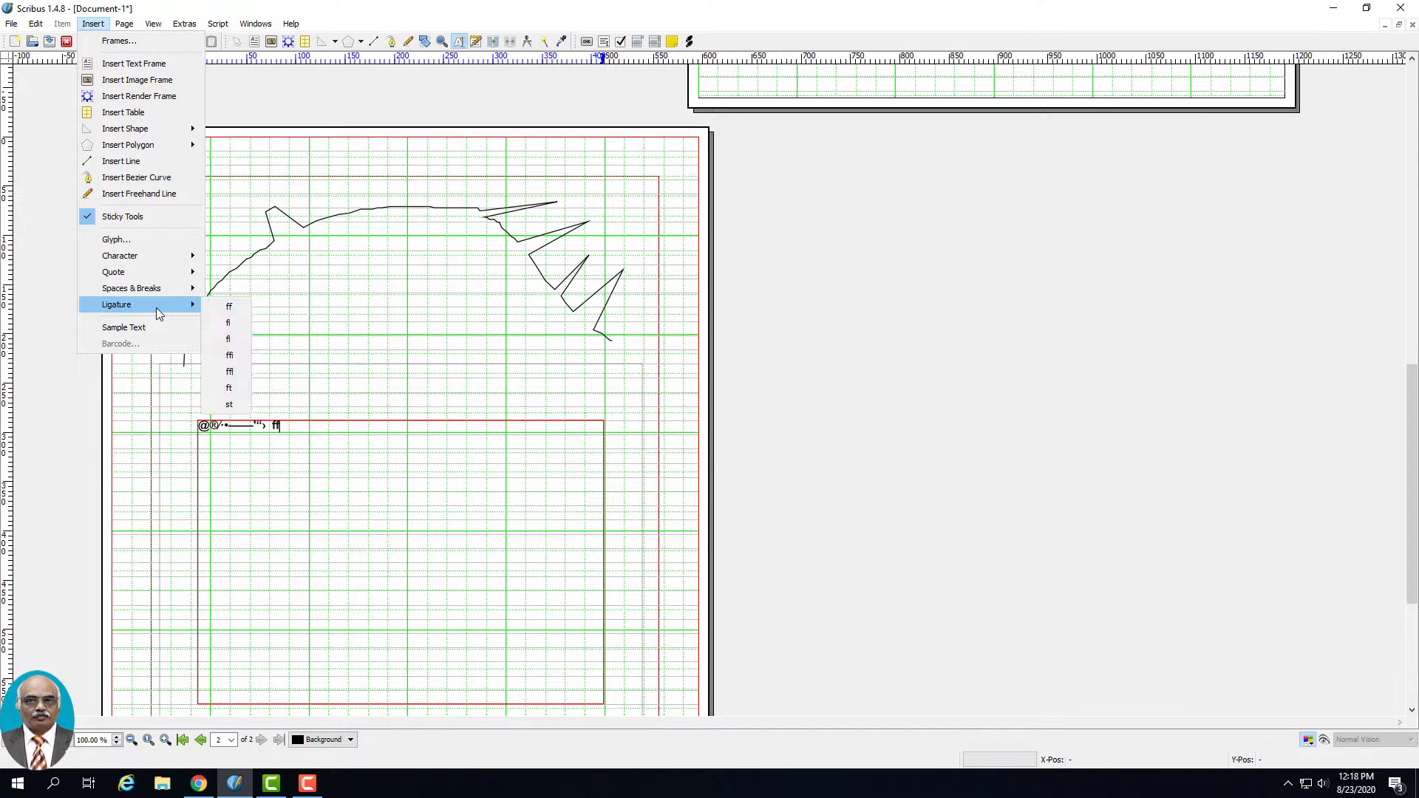
pyautogui.click(229, 371)
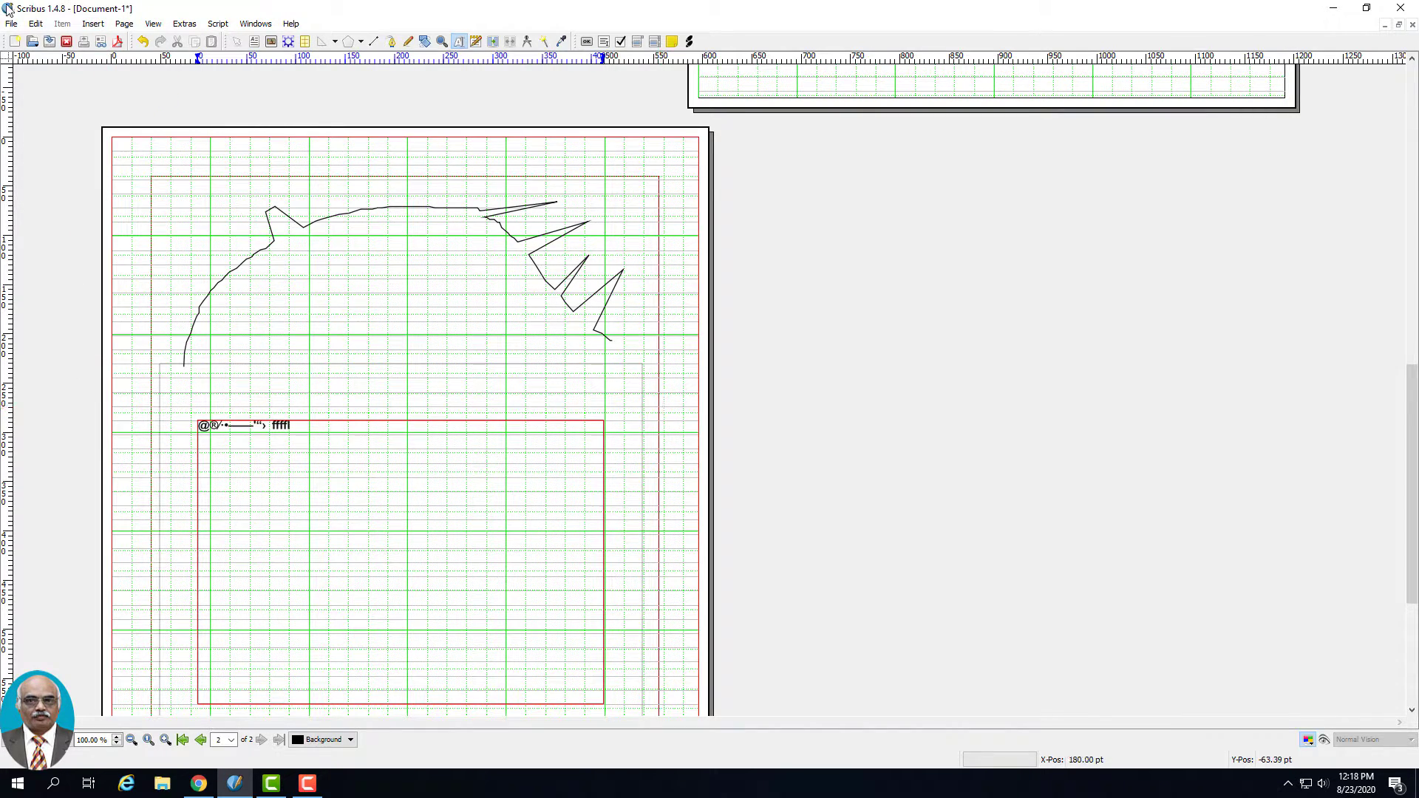
# Step: Replace the inner frame's text with 10 random paragraphs of English sample text, cancelling the suggested hyphenation
pyautogui.click(93, 25)
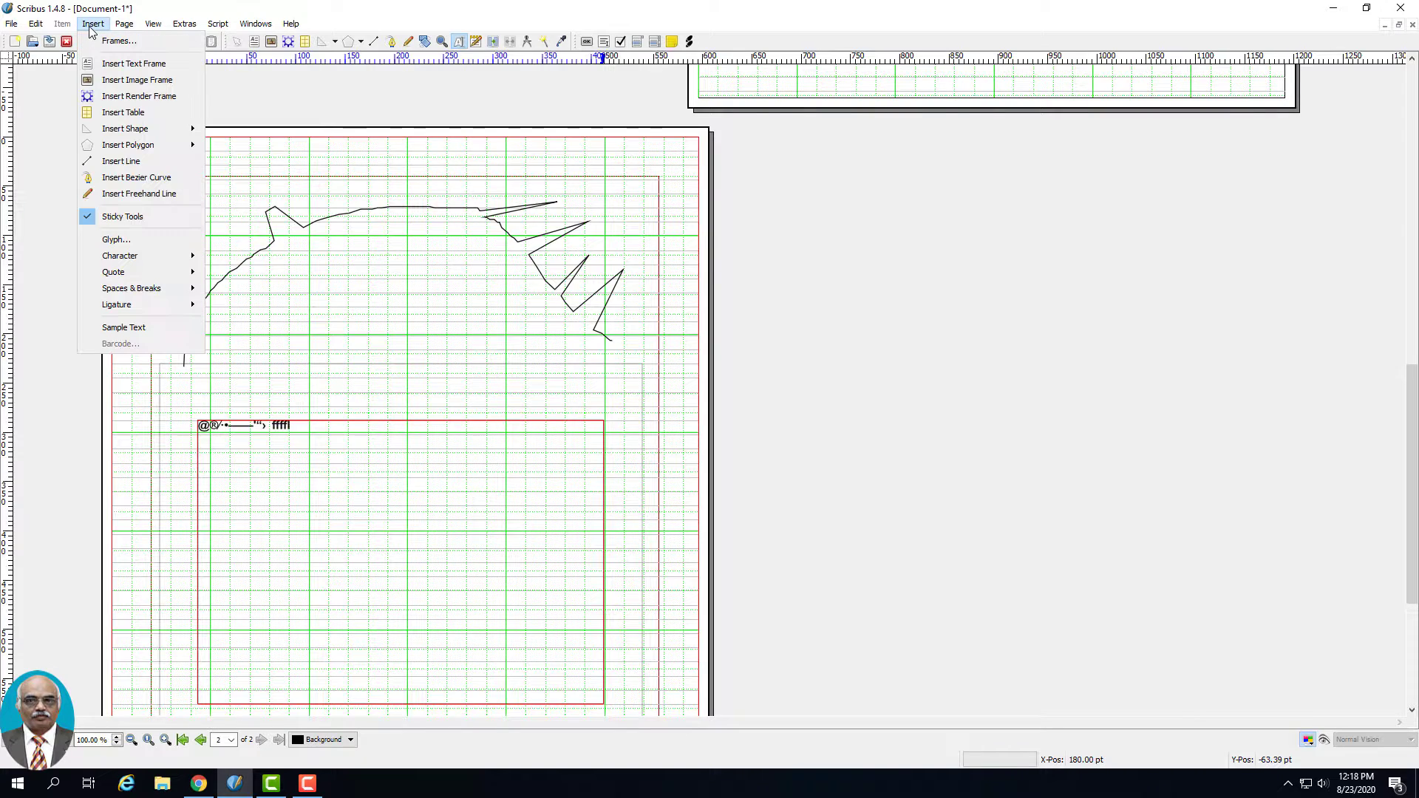
pyautogui.click(123, 327)
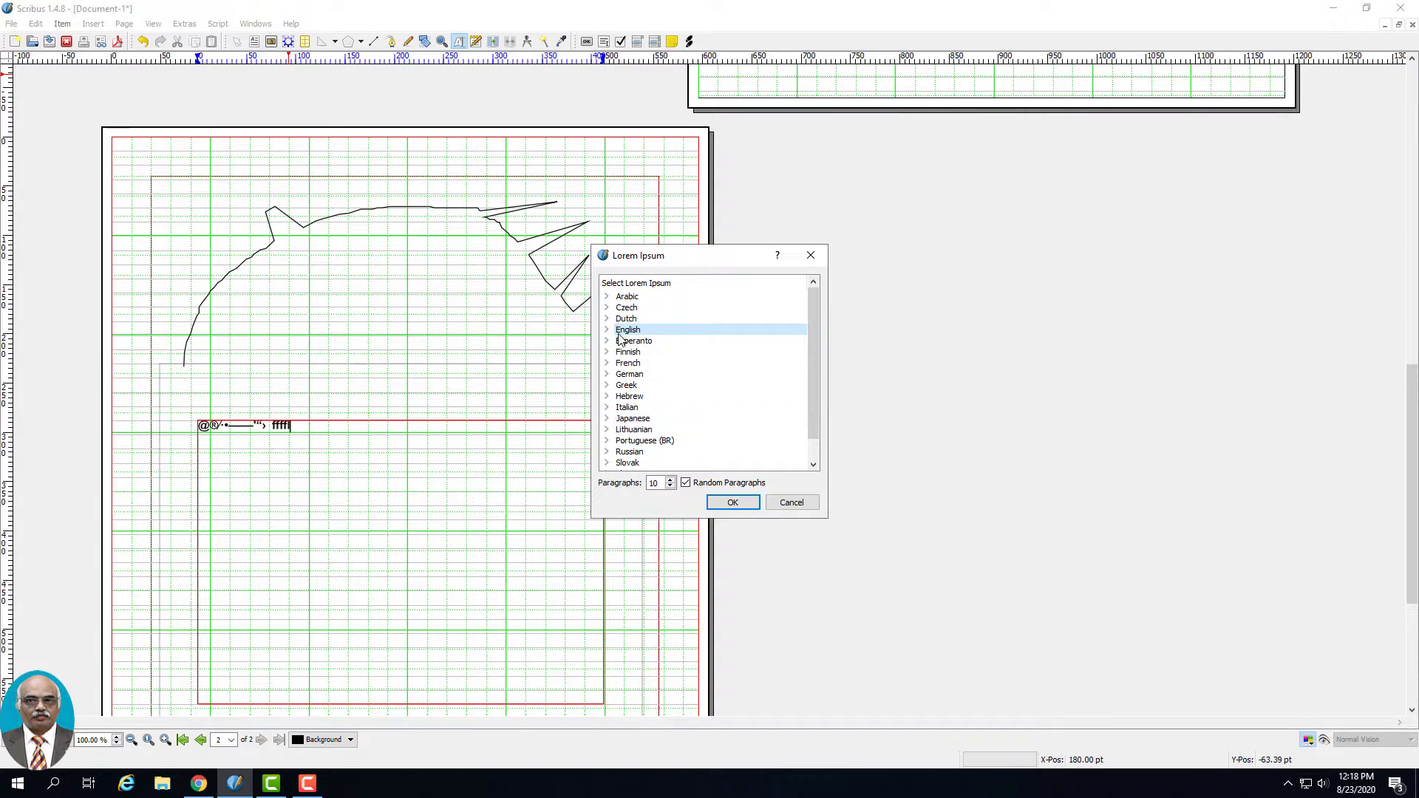
pyautogui.click(732, 502)
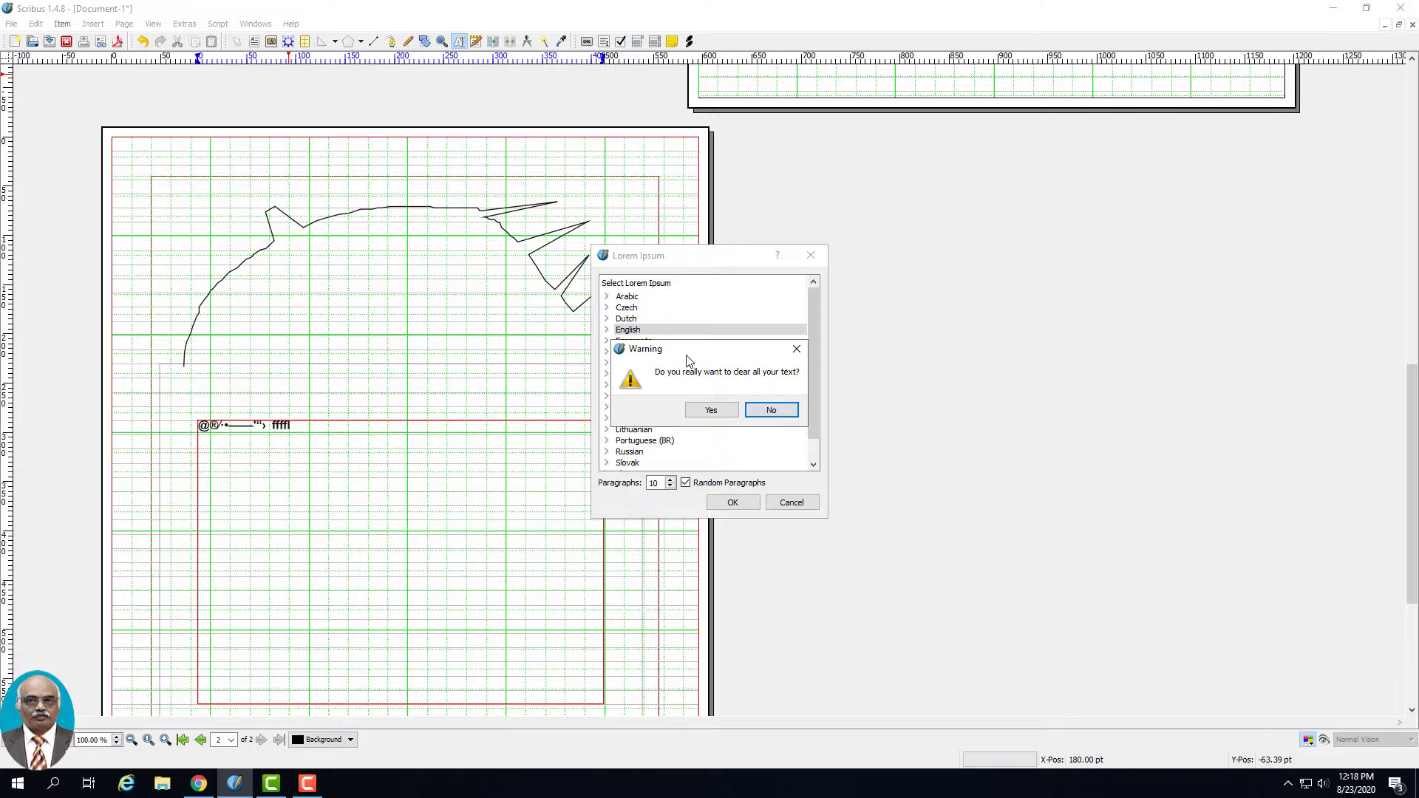
pyautogui.click(712, 410)
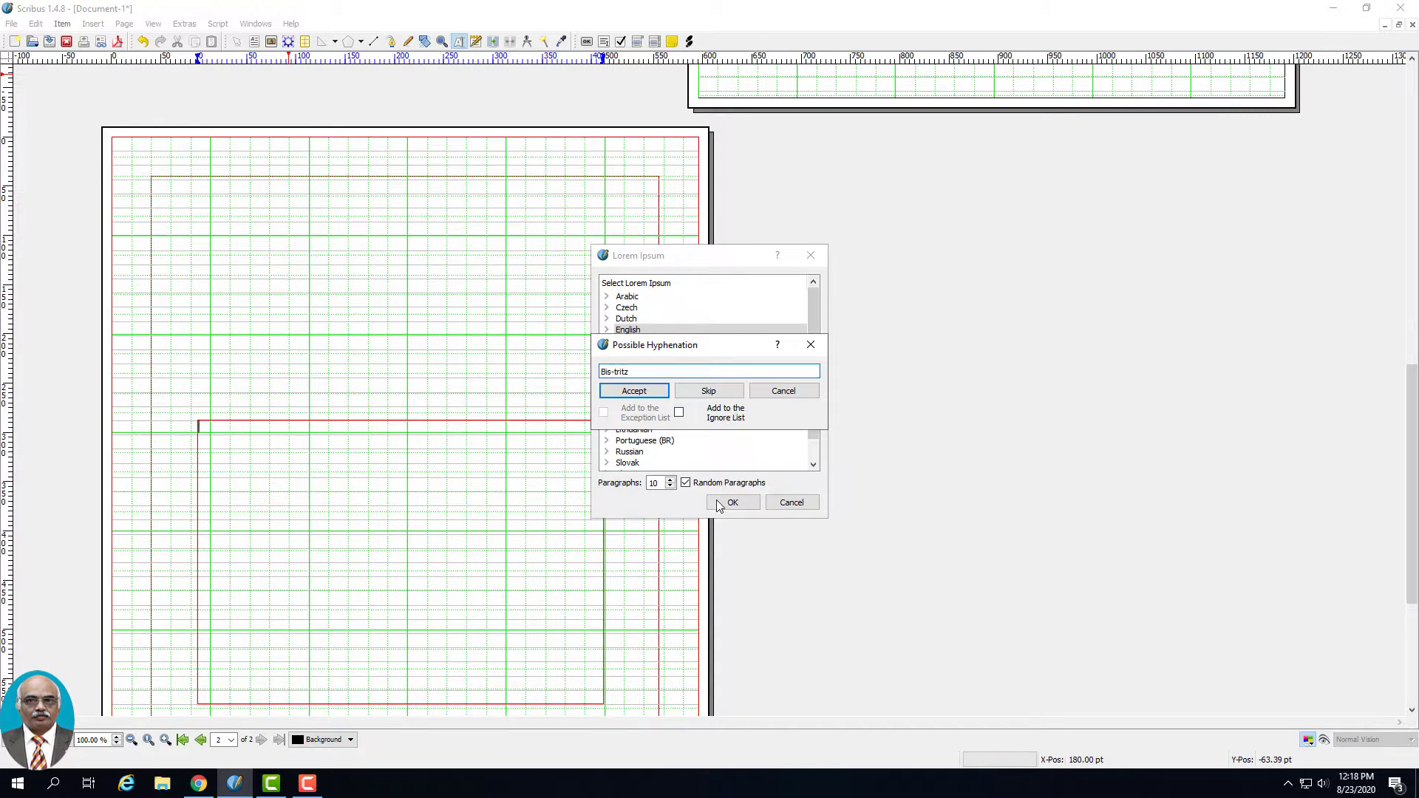
pyautogui.click(784, 391)
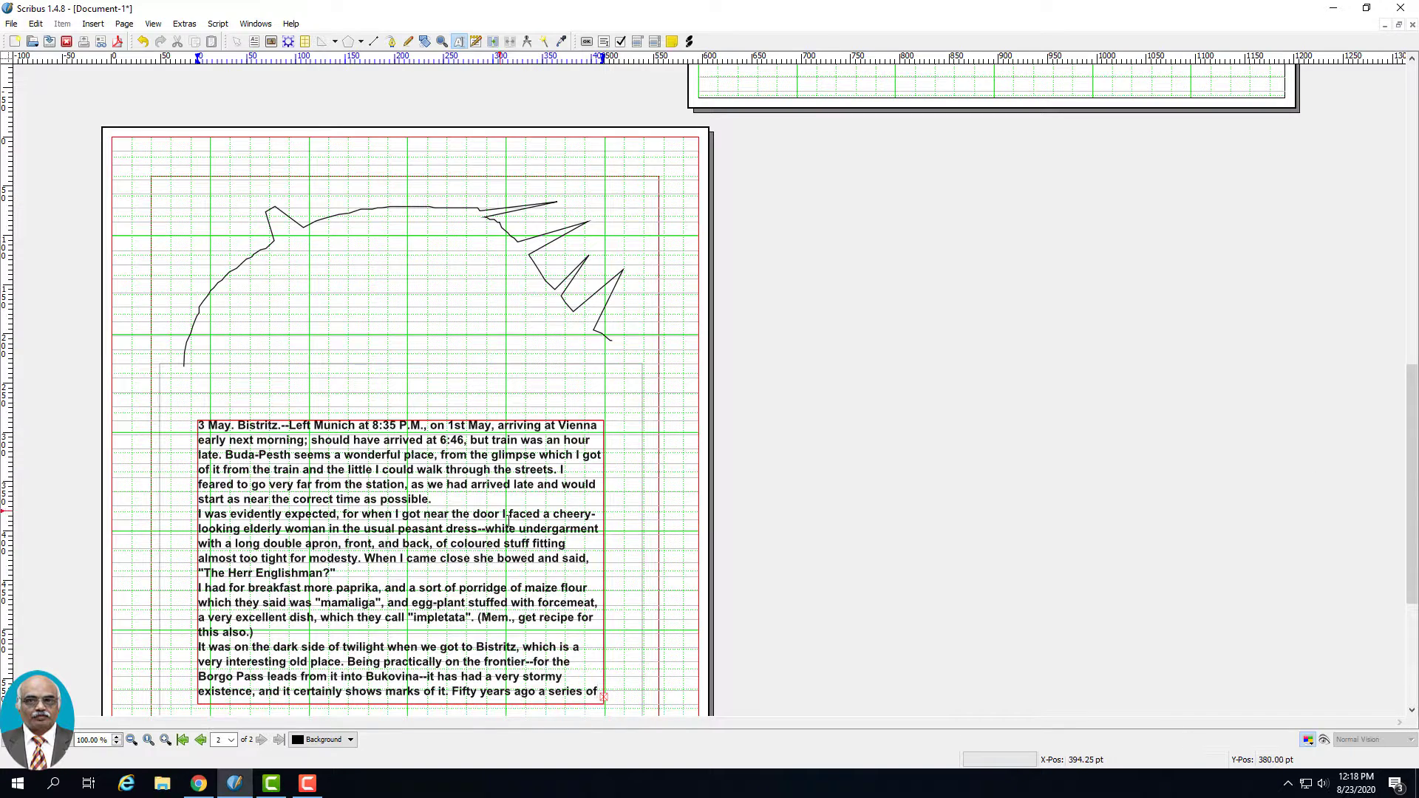
# Step: Leave text editing, select the outer frame on page 2 and try to insert an ISBN barcode with the default code 1-58880-149
pyautogui.click(101, 24)
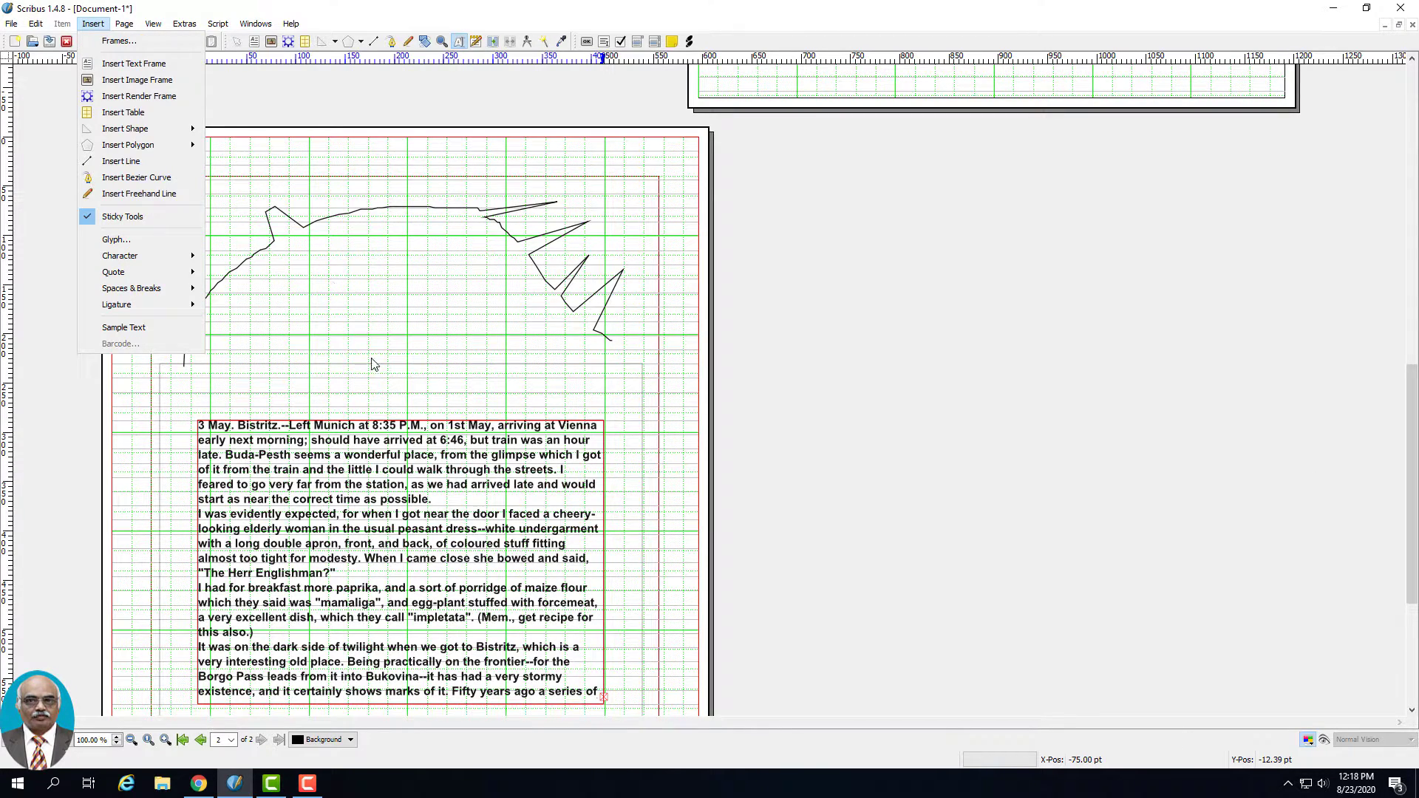
pyautogui.click(376, 364)
pyautogui.click(391, 399)
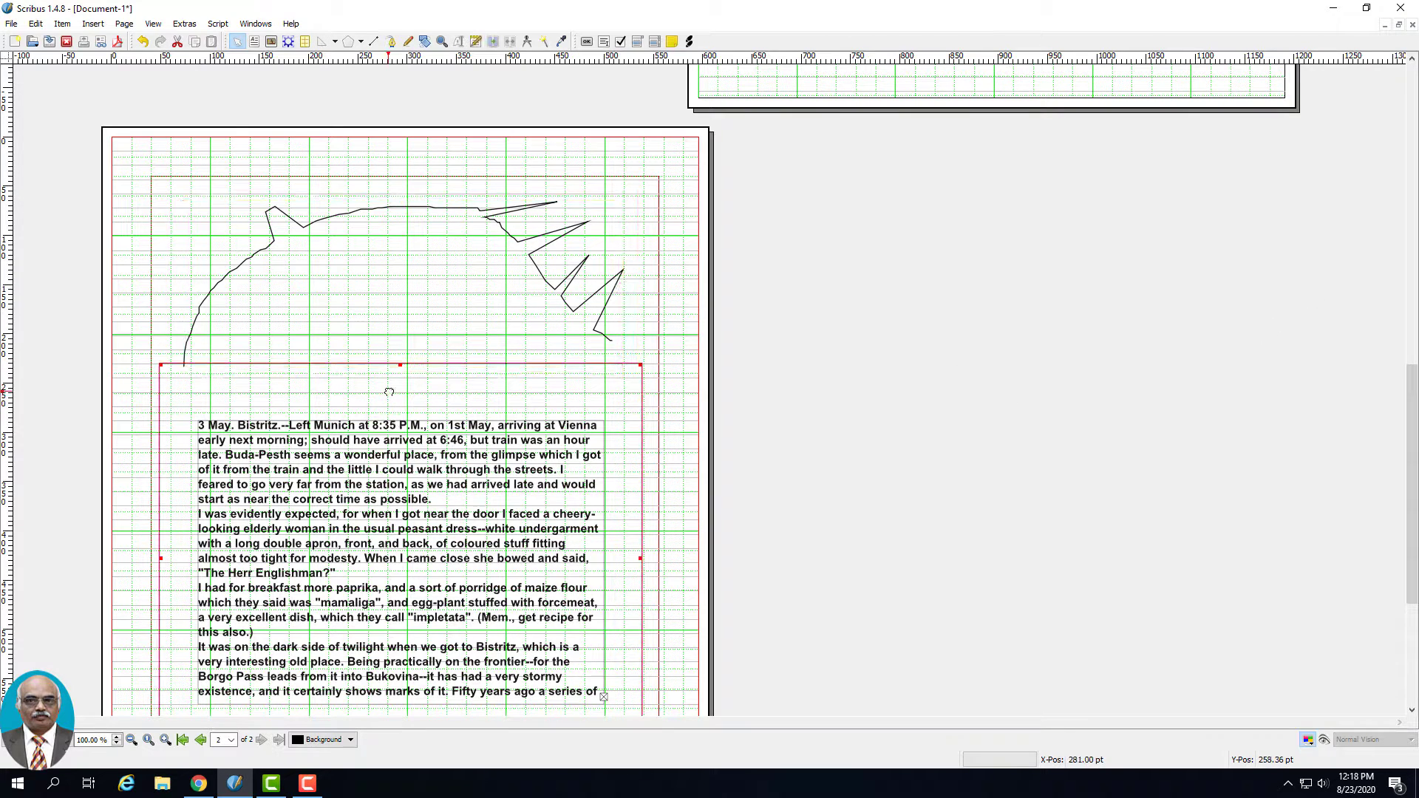
pyautogui.click(93, 24)
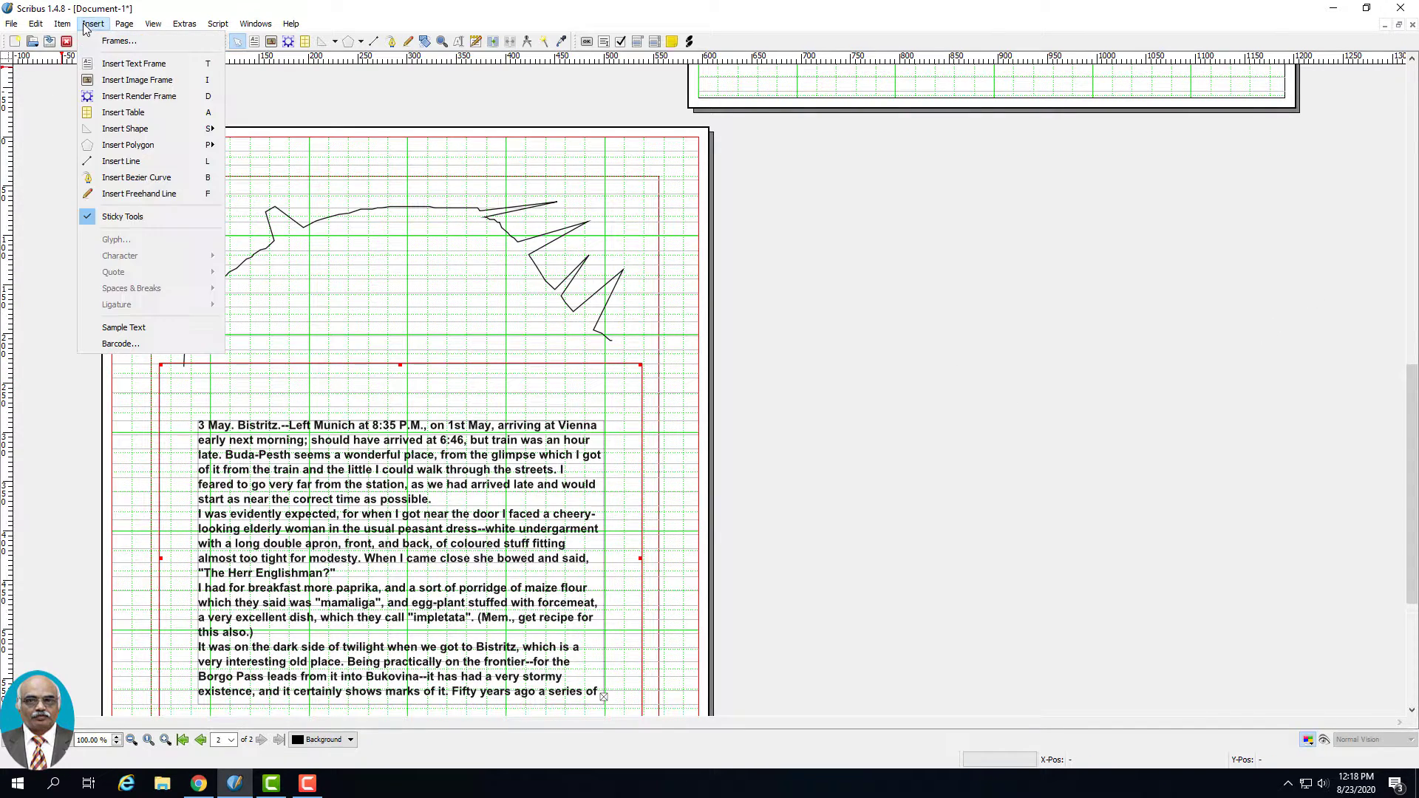
pyautogui.click(134, 345)
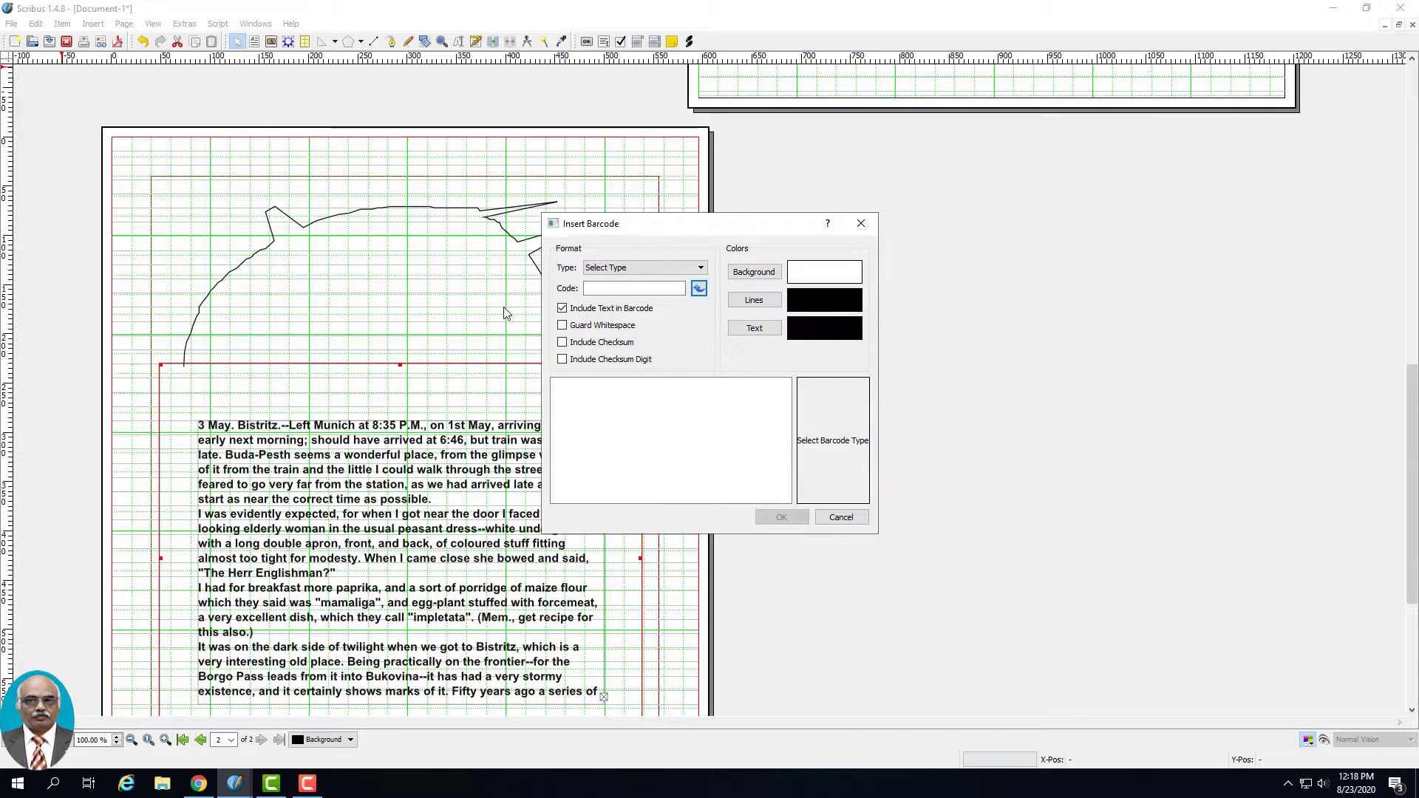
pyautogui.click(596, 270)
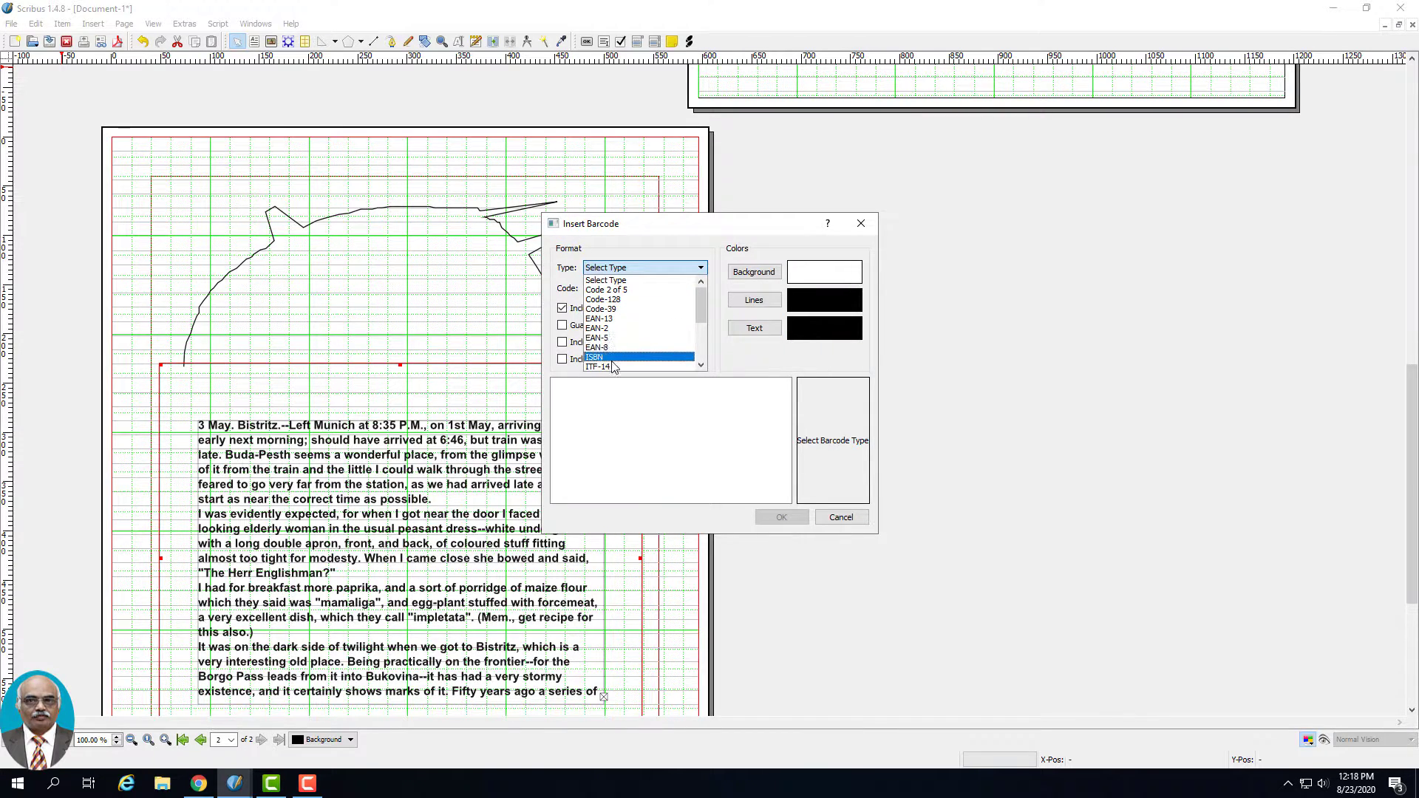
pyautogui.click(602, 357)
pyautogui.click(649, 288)
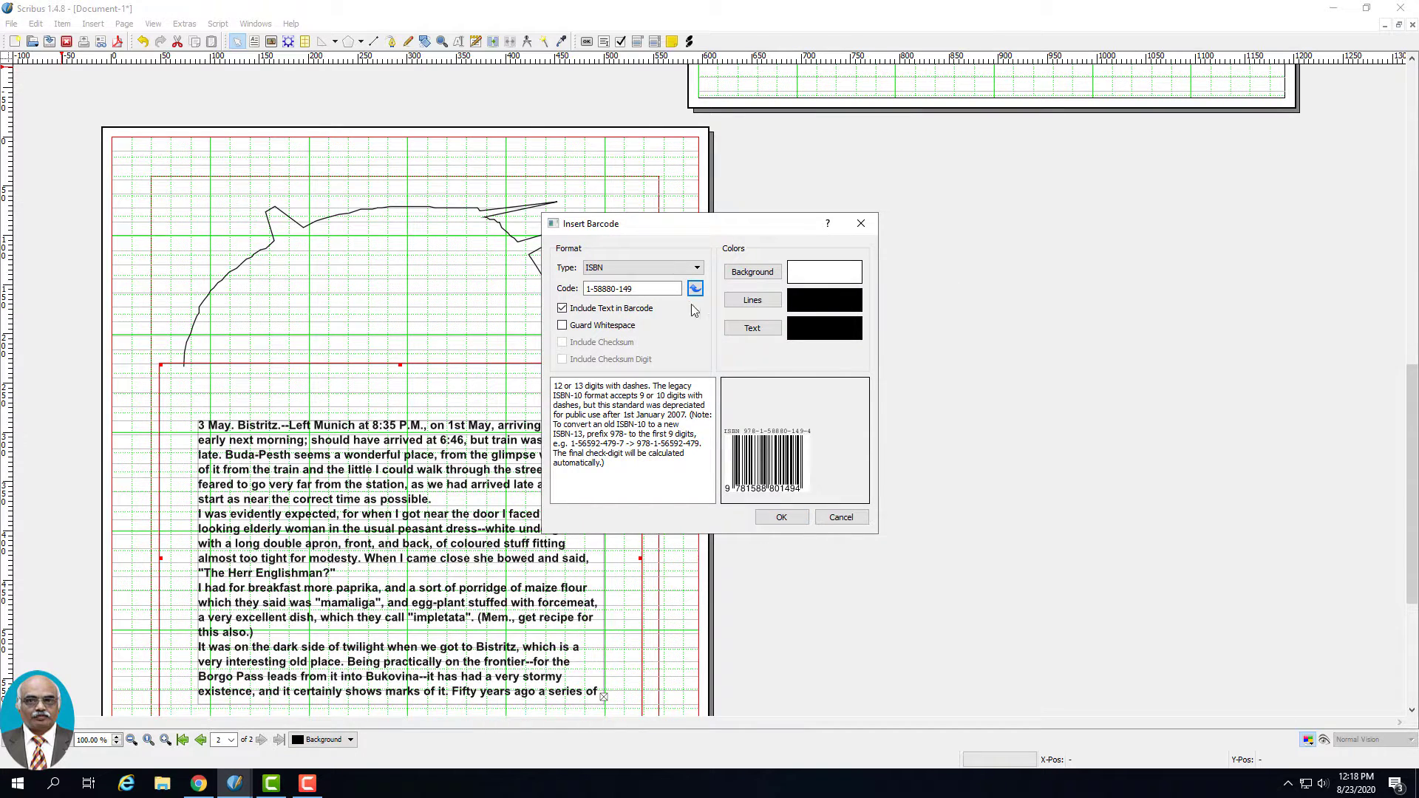
pyautogui.click(781, 518)
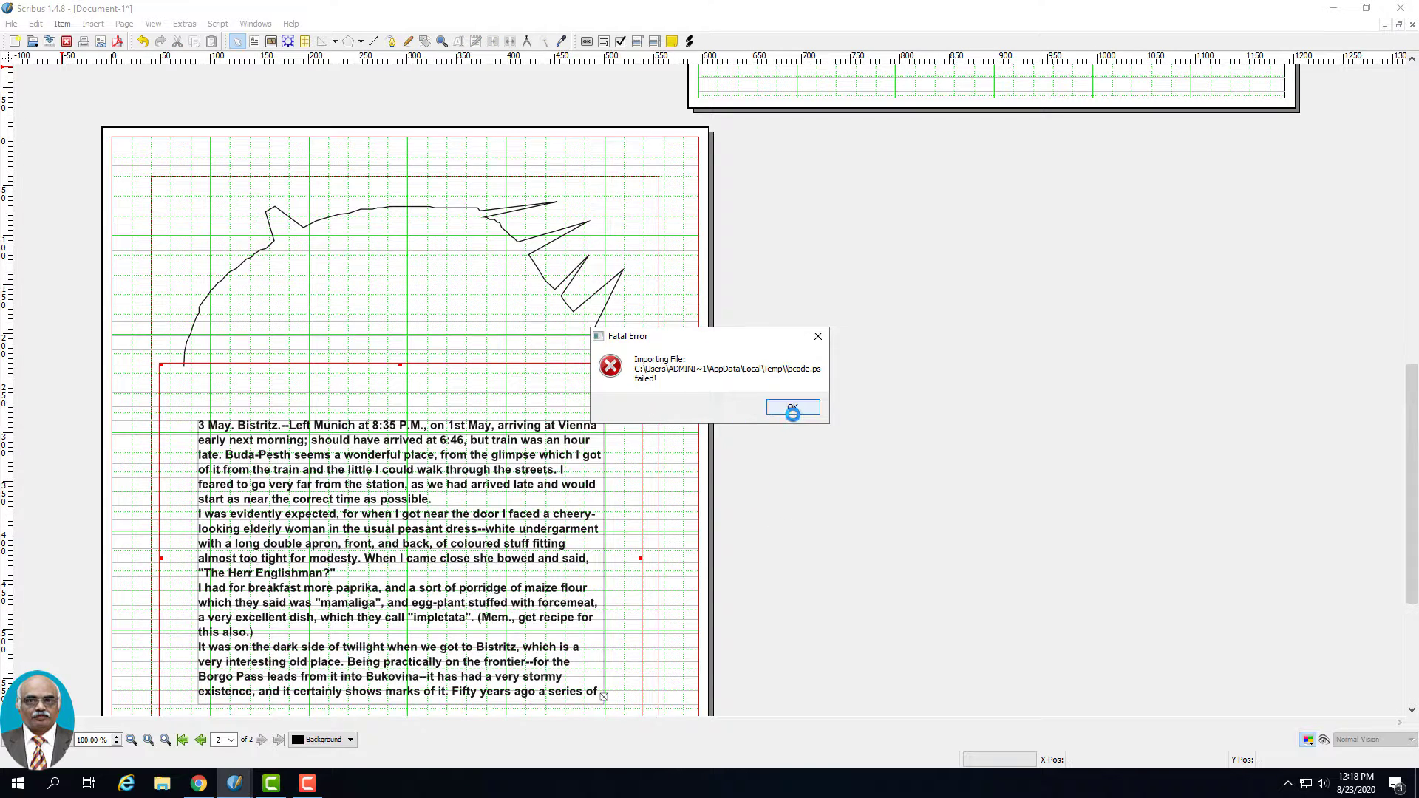
pyautogui.click(793, 407)
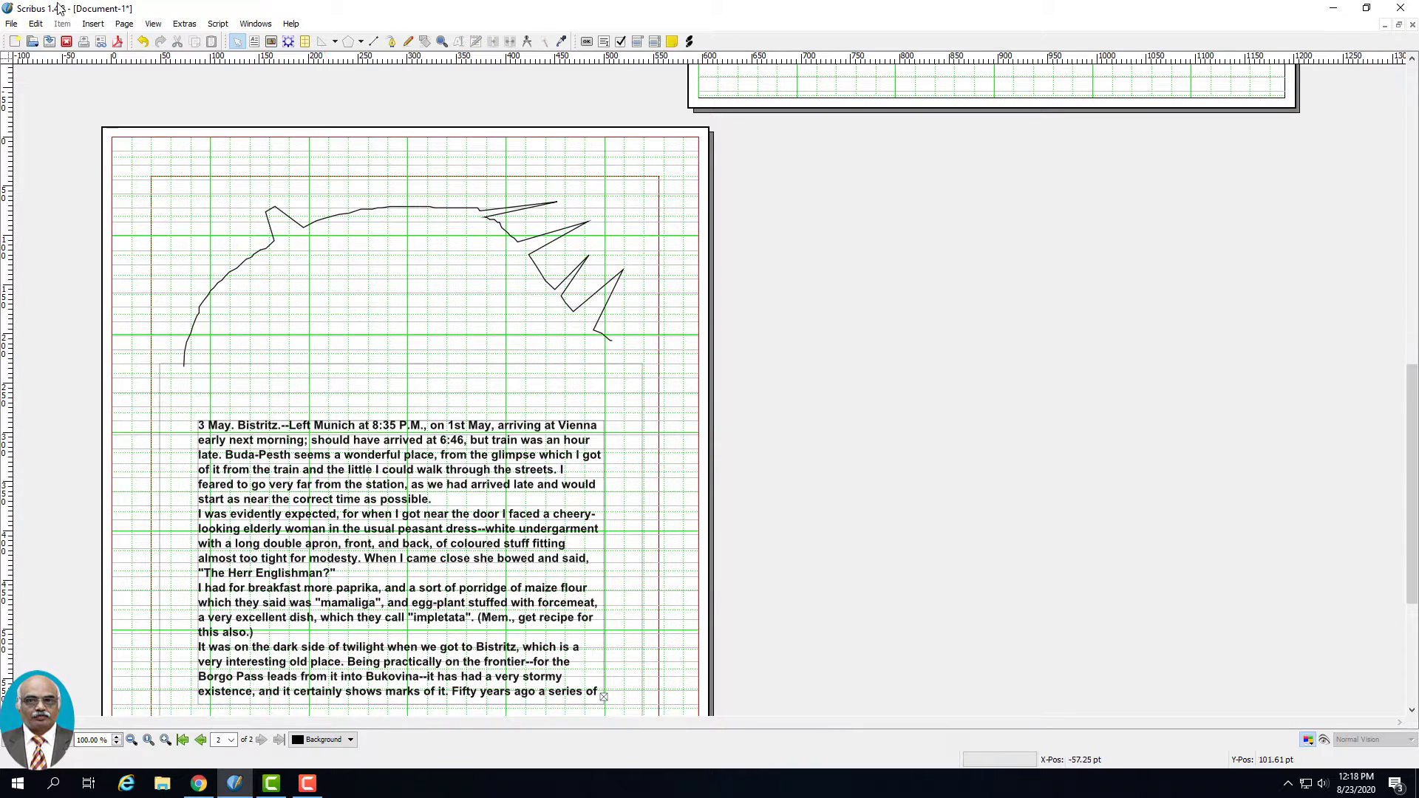
# Step: Try to insert an ISBN barcode with the default code 1-58880-149 and guard whitespace, with no frame selected
pyautogui.click(93, 24)
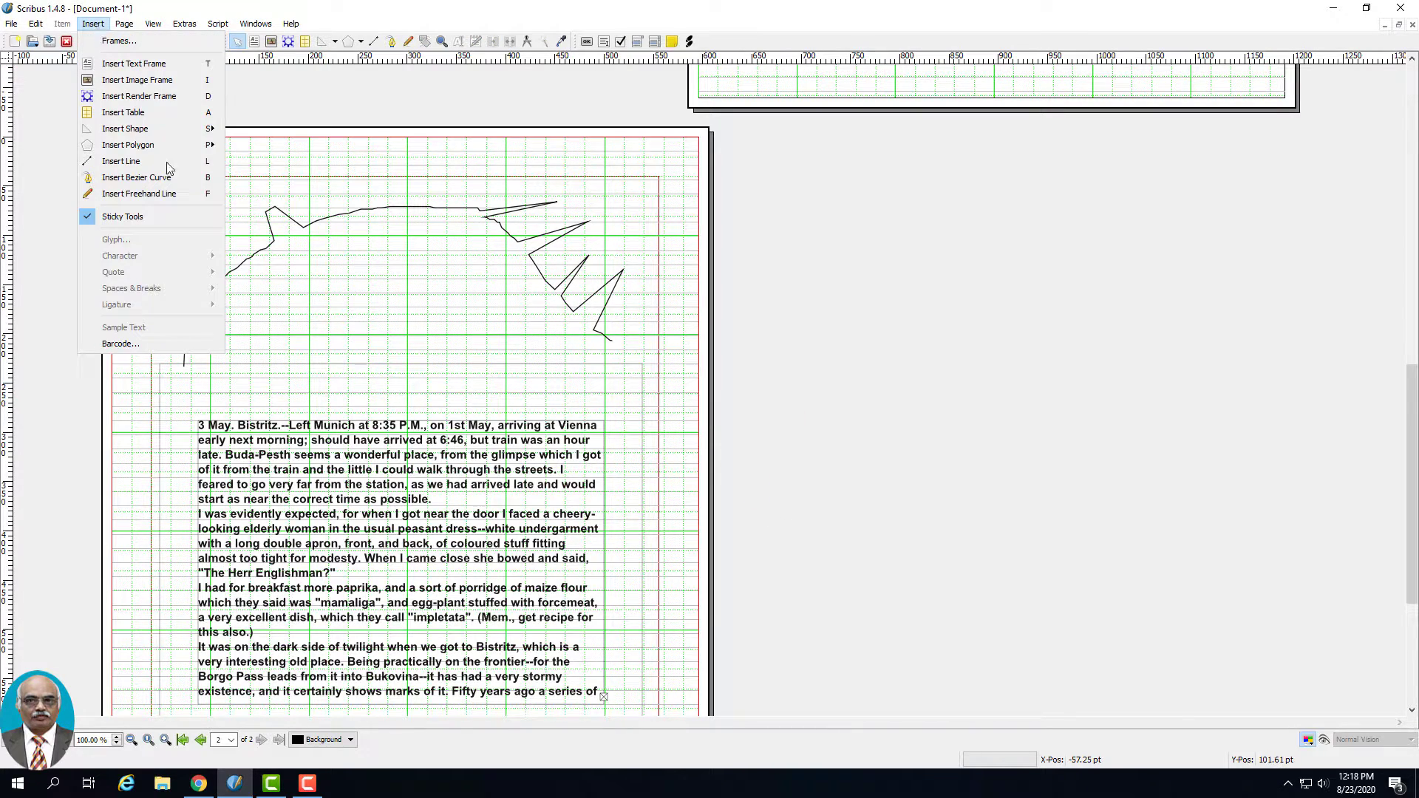
pyautogui.click(120, 344)
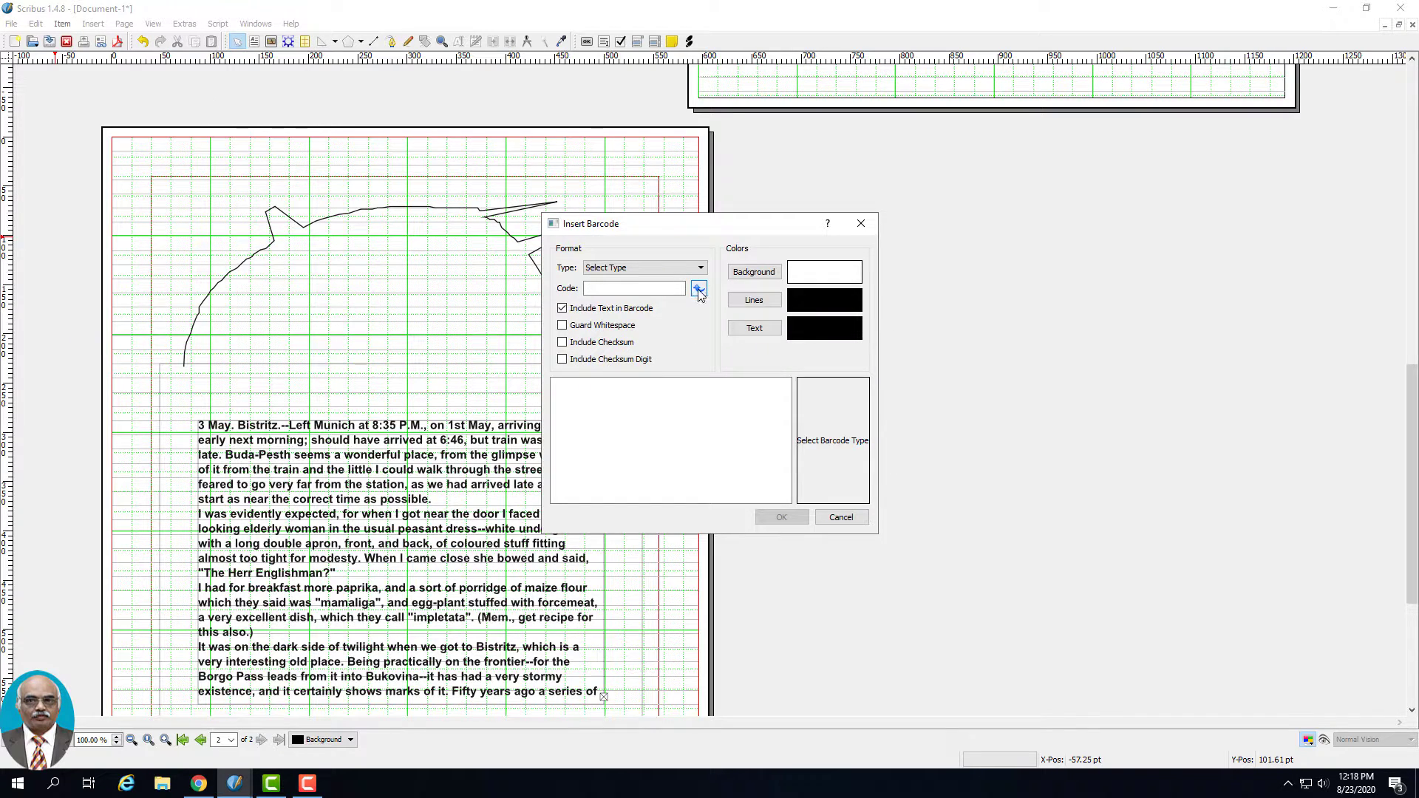
pyautogui.click(669, 268)
pyautogui.click(599, 357)
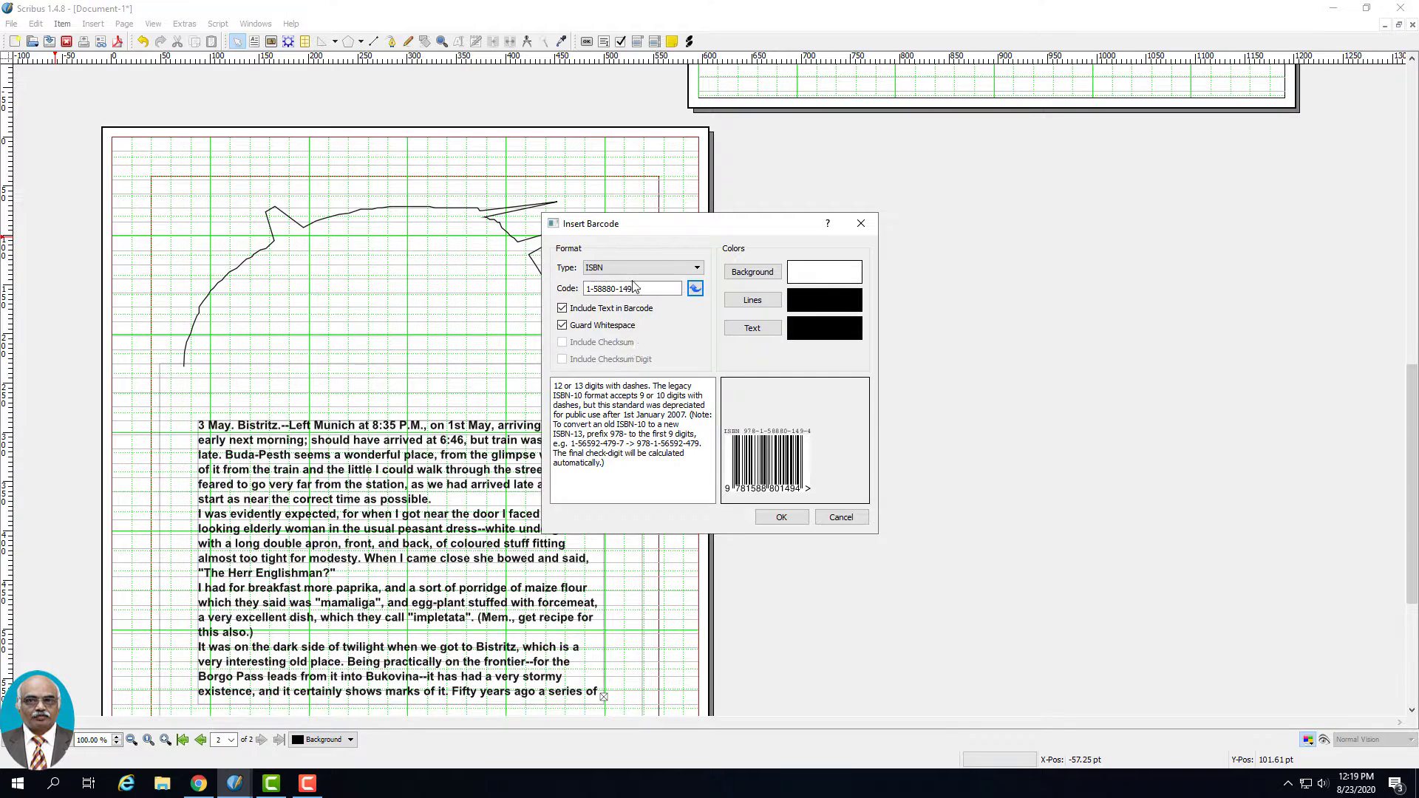
pyautogui.click(779, 518)
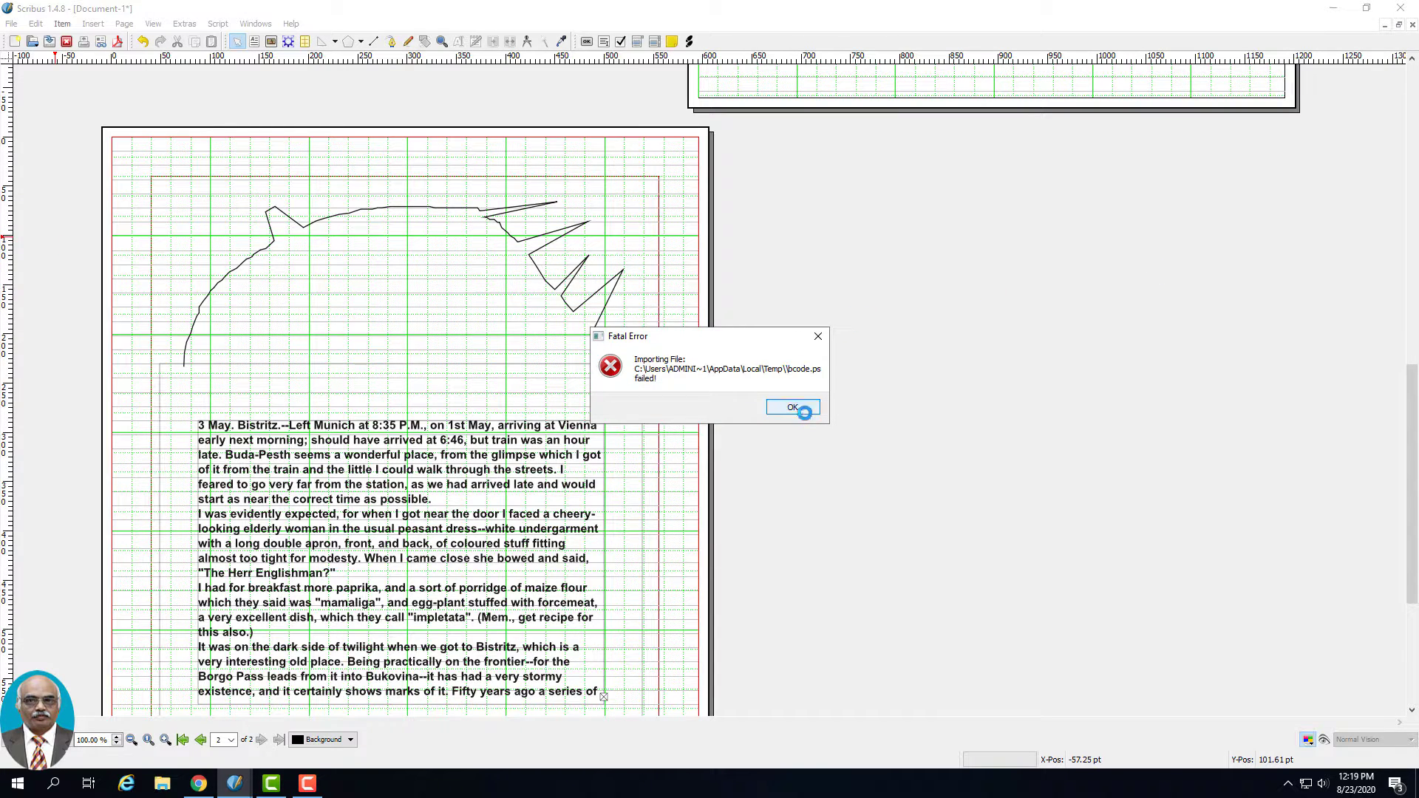
pyautogui.click(792, 408)
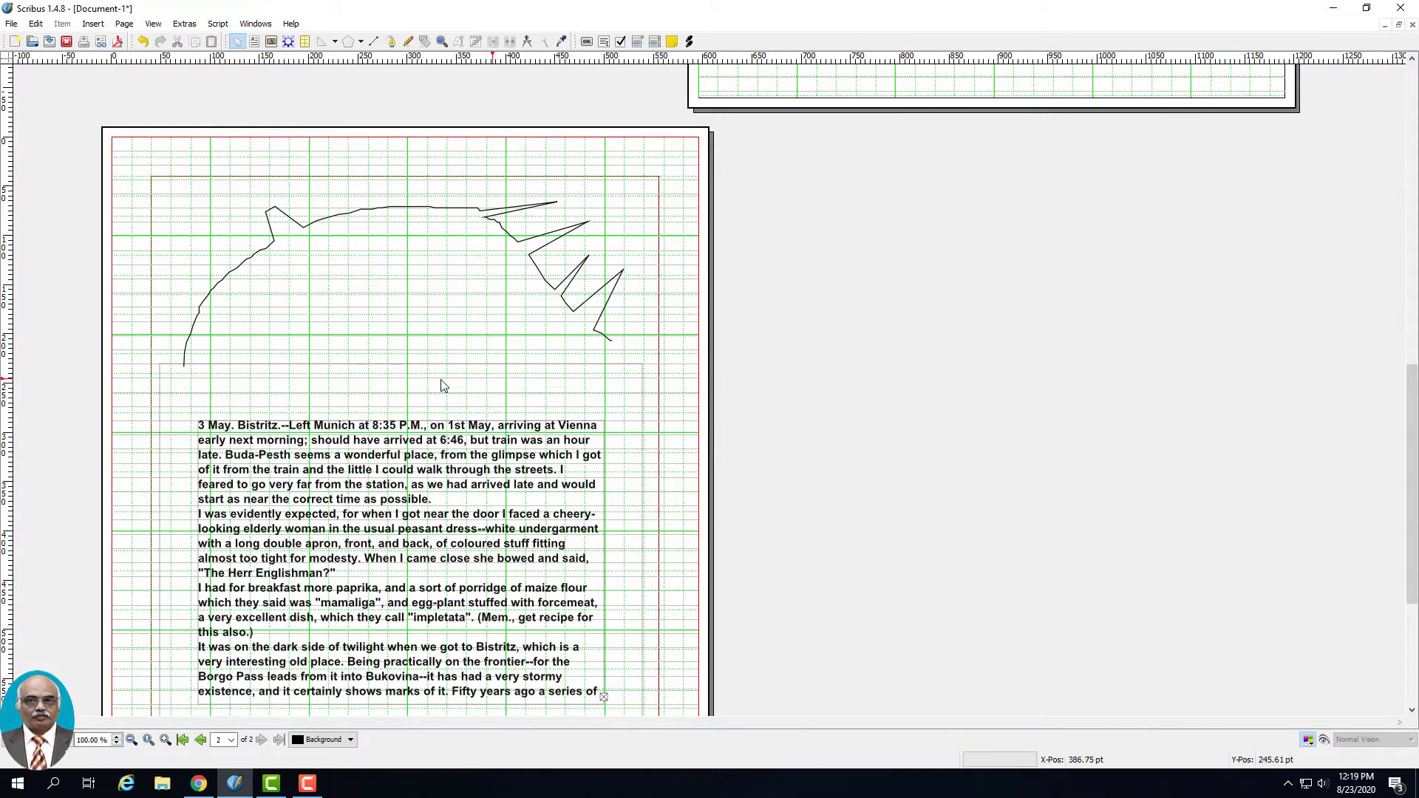
pyautogui.click(329, 385)
pyautogui.rightClick(327, 379)
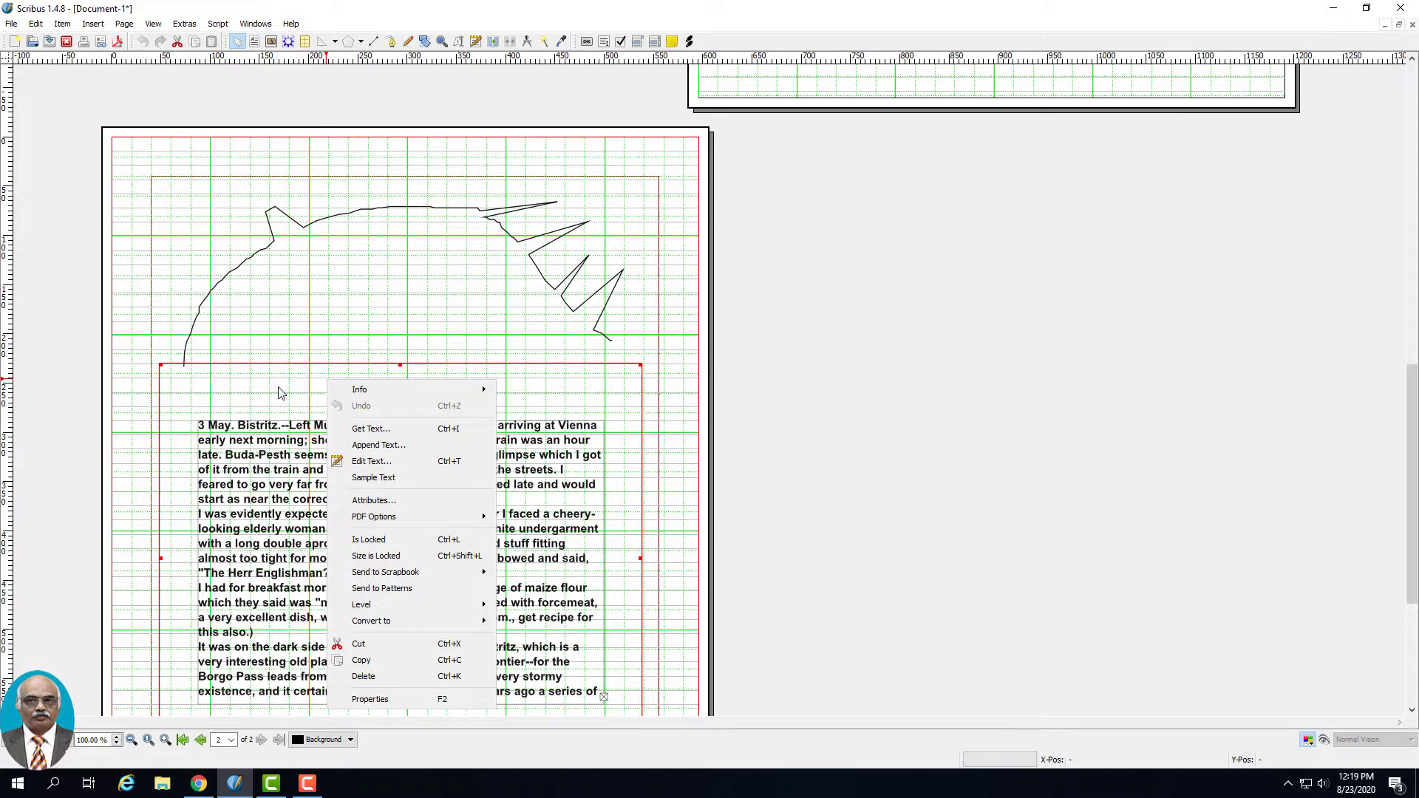
pyautogui.click(654, 275)
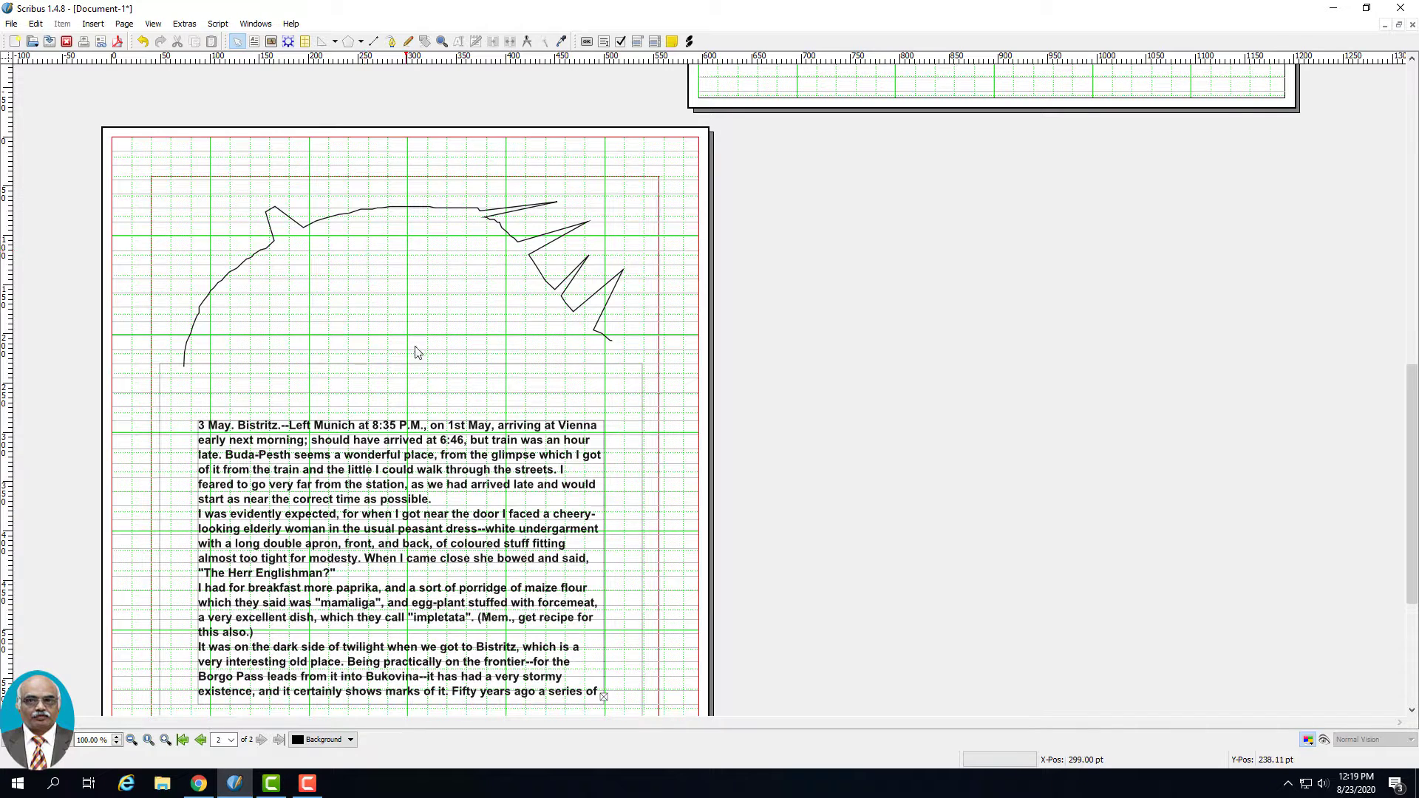
# Step: Retry inserting the ISBN barcode, keeping the default code 1-58880-149 and its text included and enabling guard whitespace
pyautogui.click(94, 26)
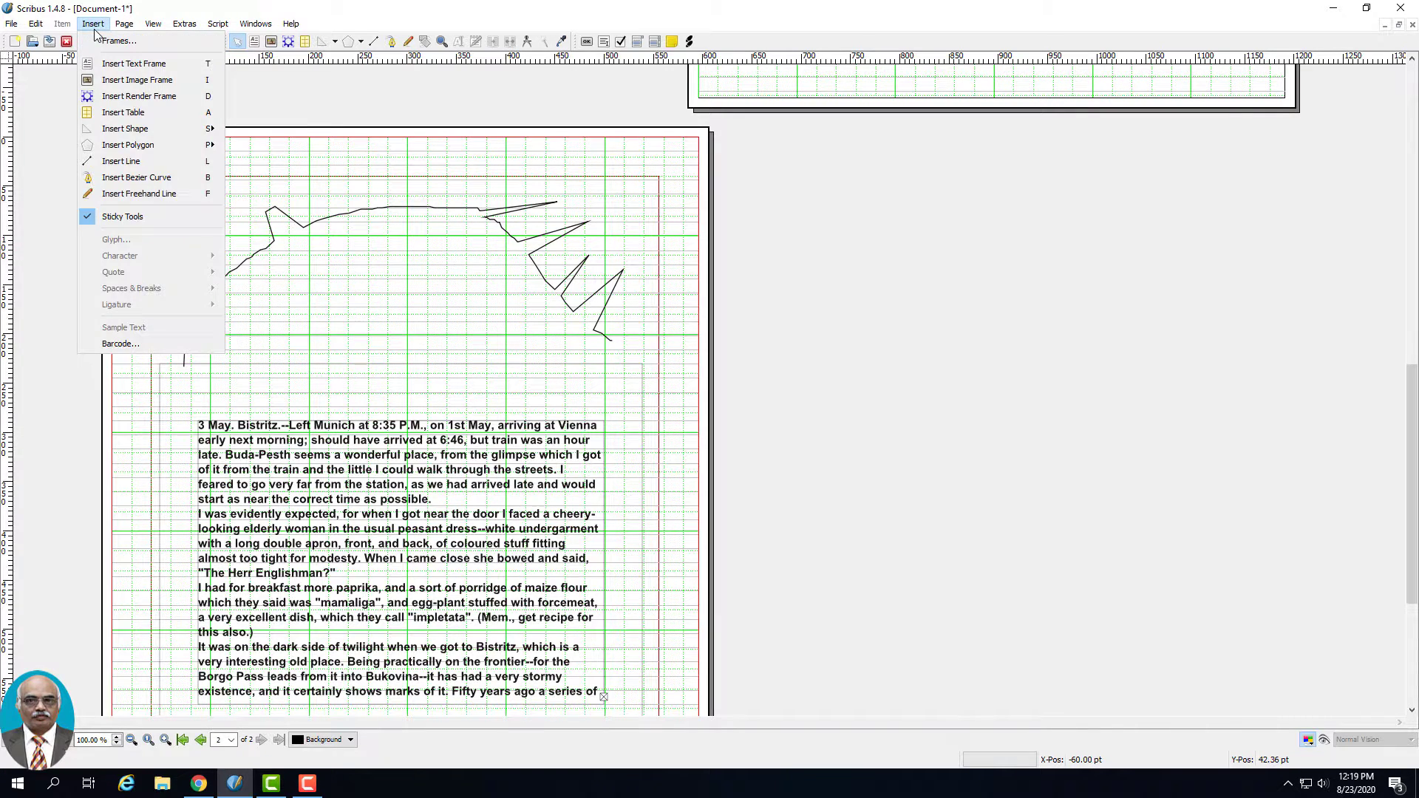
pyautogui.click(124, 344)
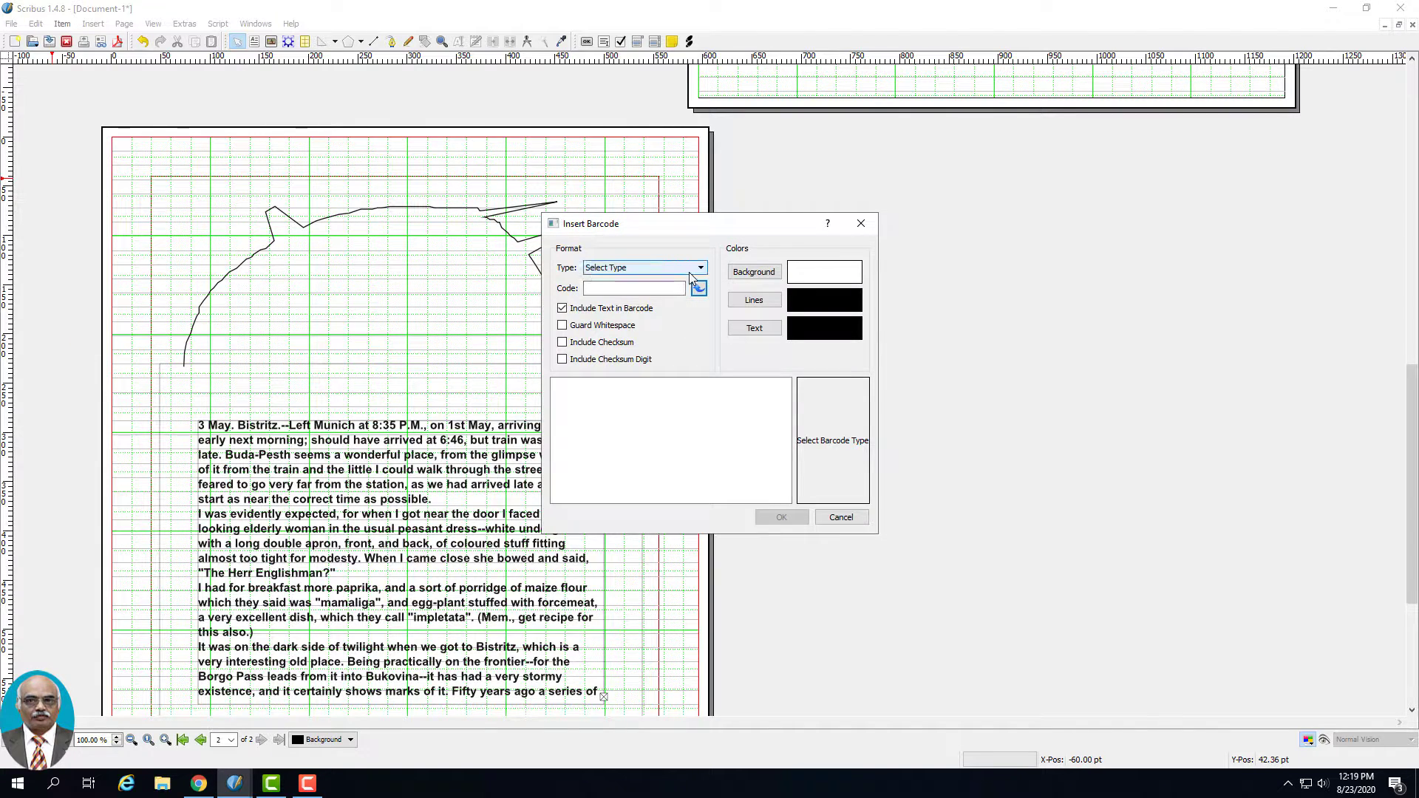
pyautogui.click(695, 268)
pyautogui.moveTo(700, 312)
pyautogui.mouseDown()
pyautogui.moveTo(701, 340)
pyautogui.moveTo(699, 309)
pyautogui.mouseUp()
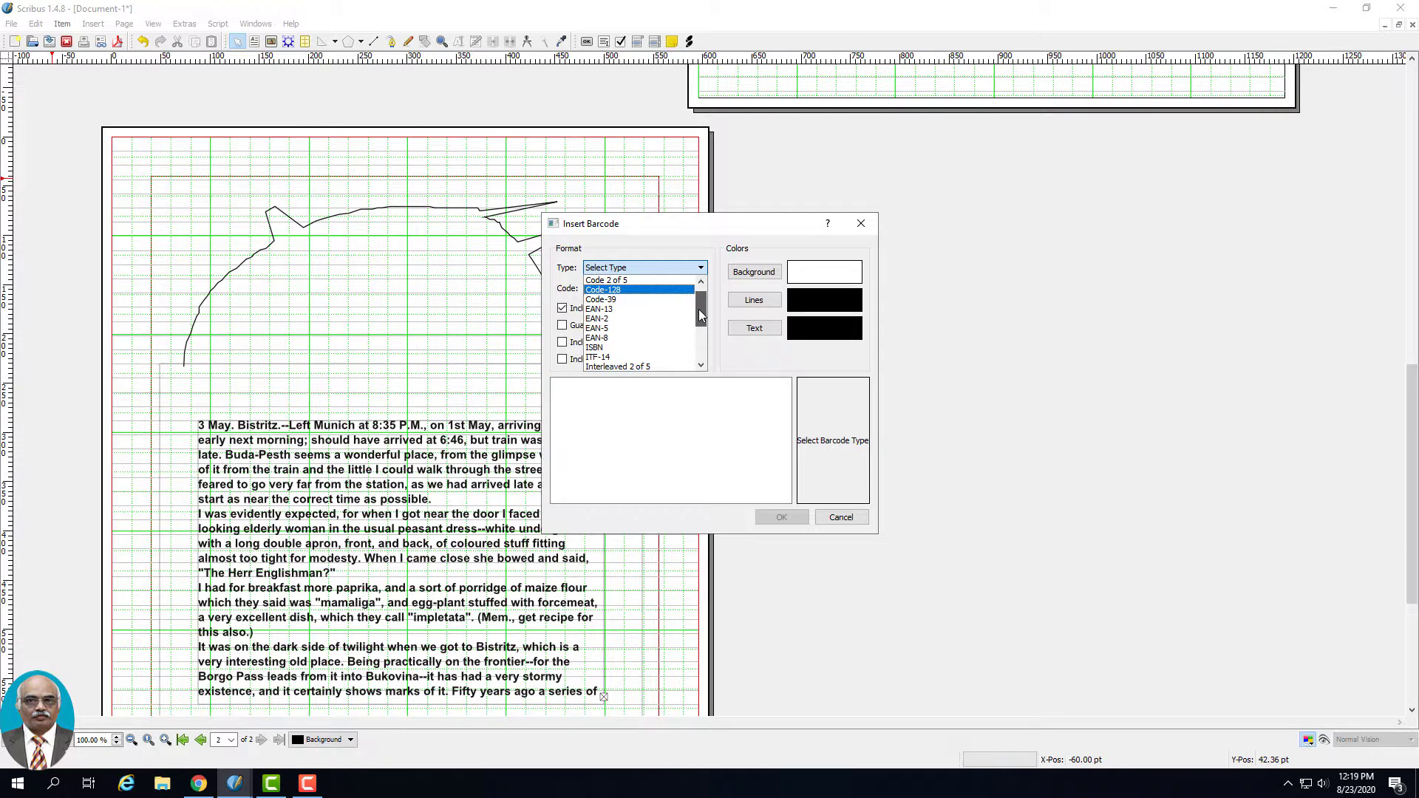
pyautogui.click(608, 349)
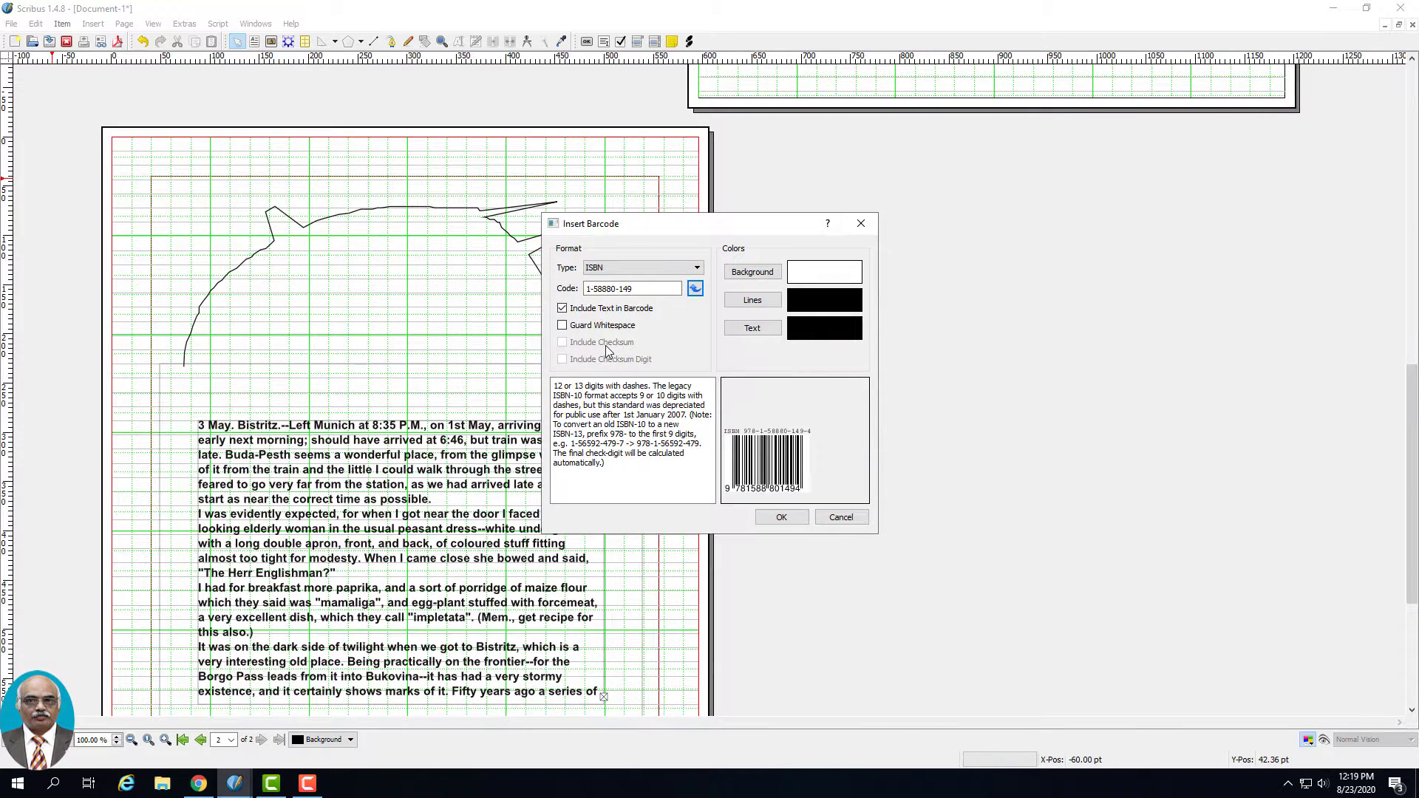
pyautogui.click(640, 289)
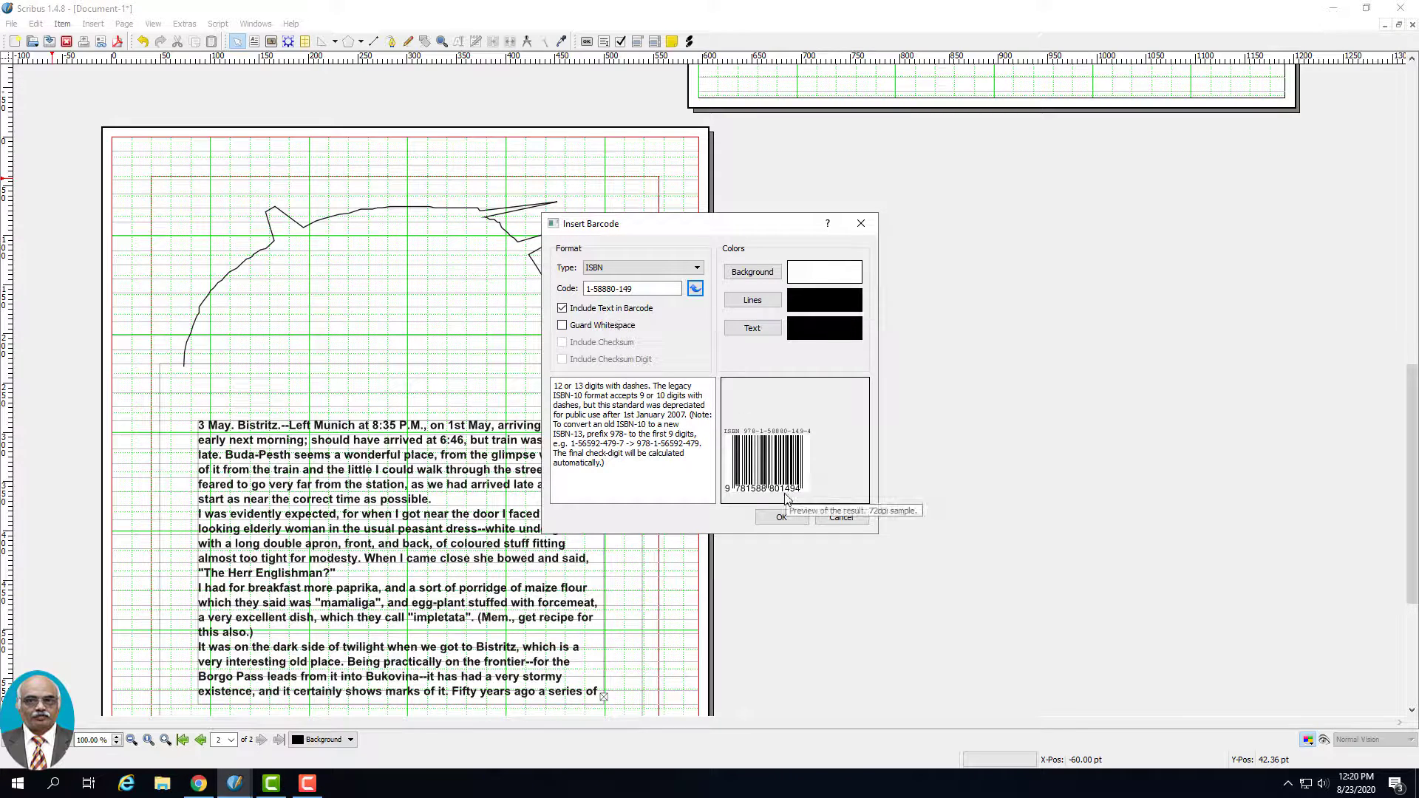
pyautogui.click(562, 326)
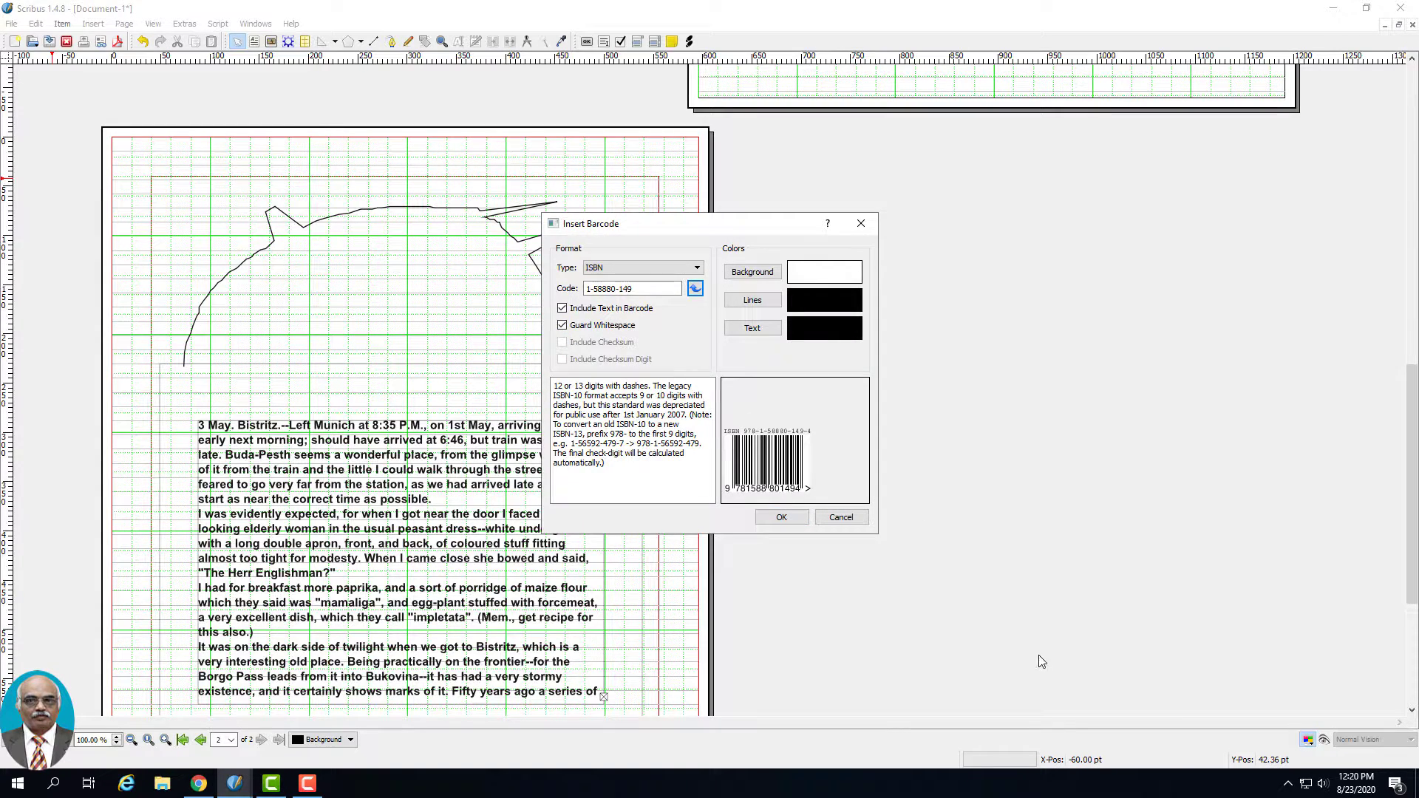
pyautogui.click(776, 517)
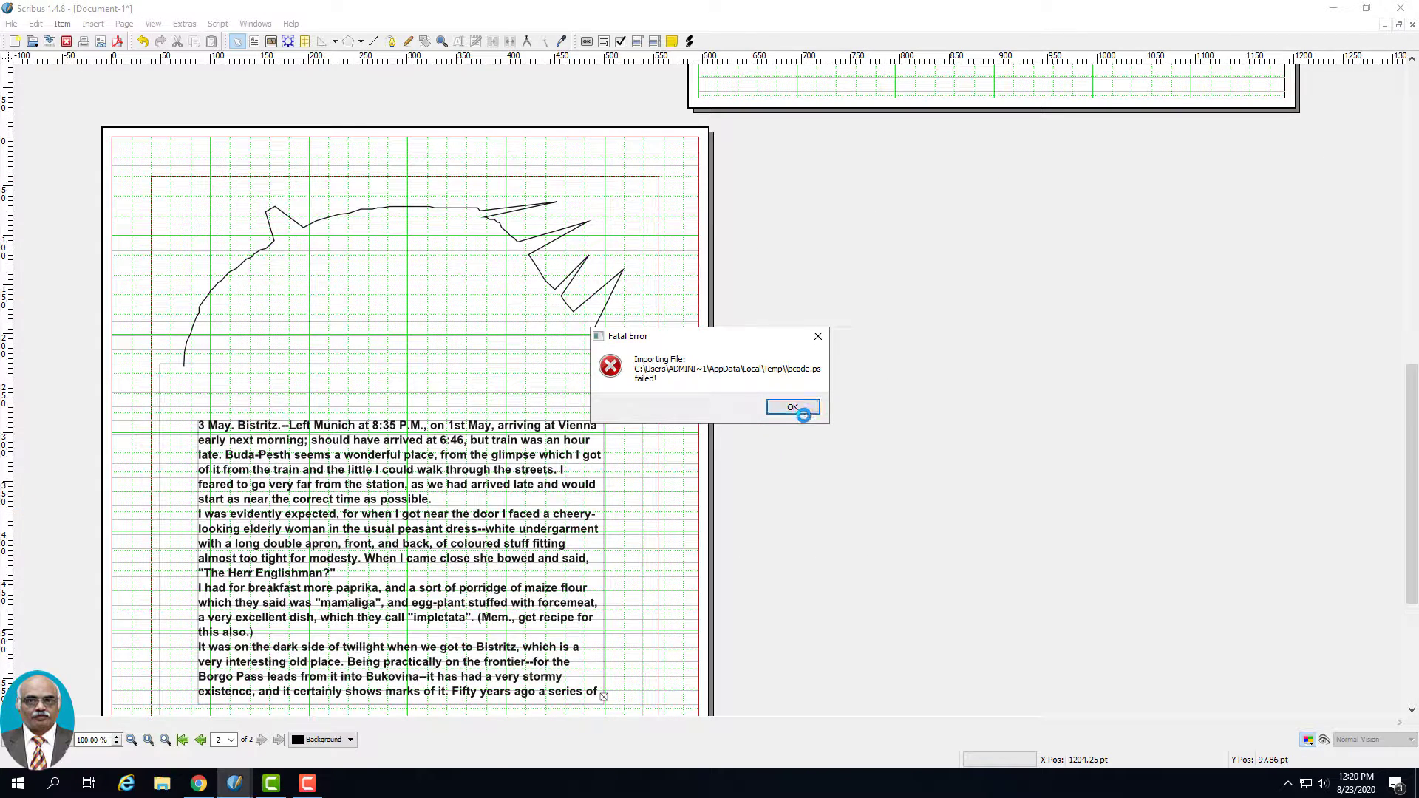
pyautogui.click(793, 408)
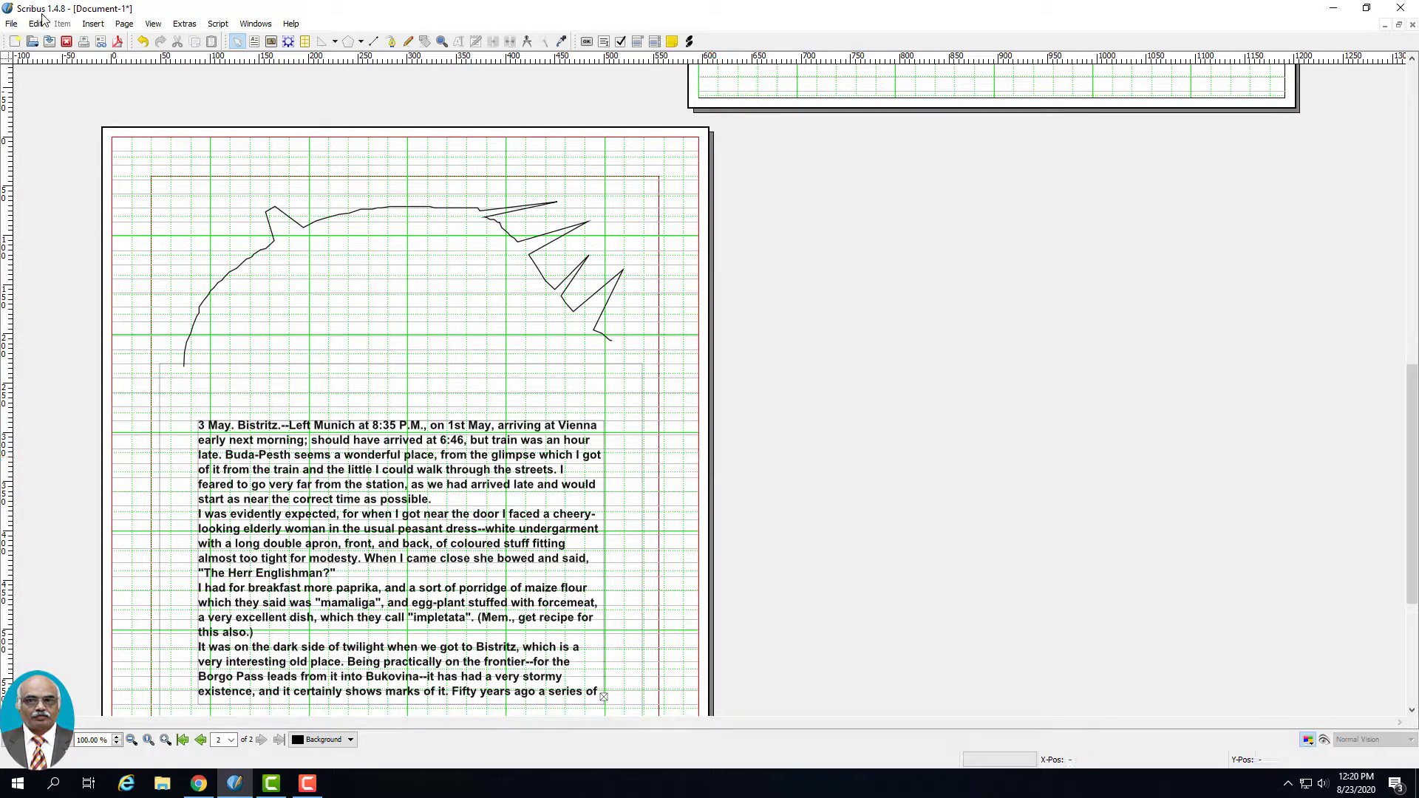
pyautogui.click(93, 24)
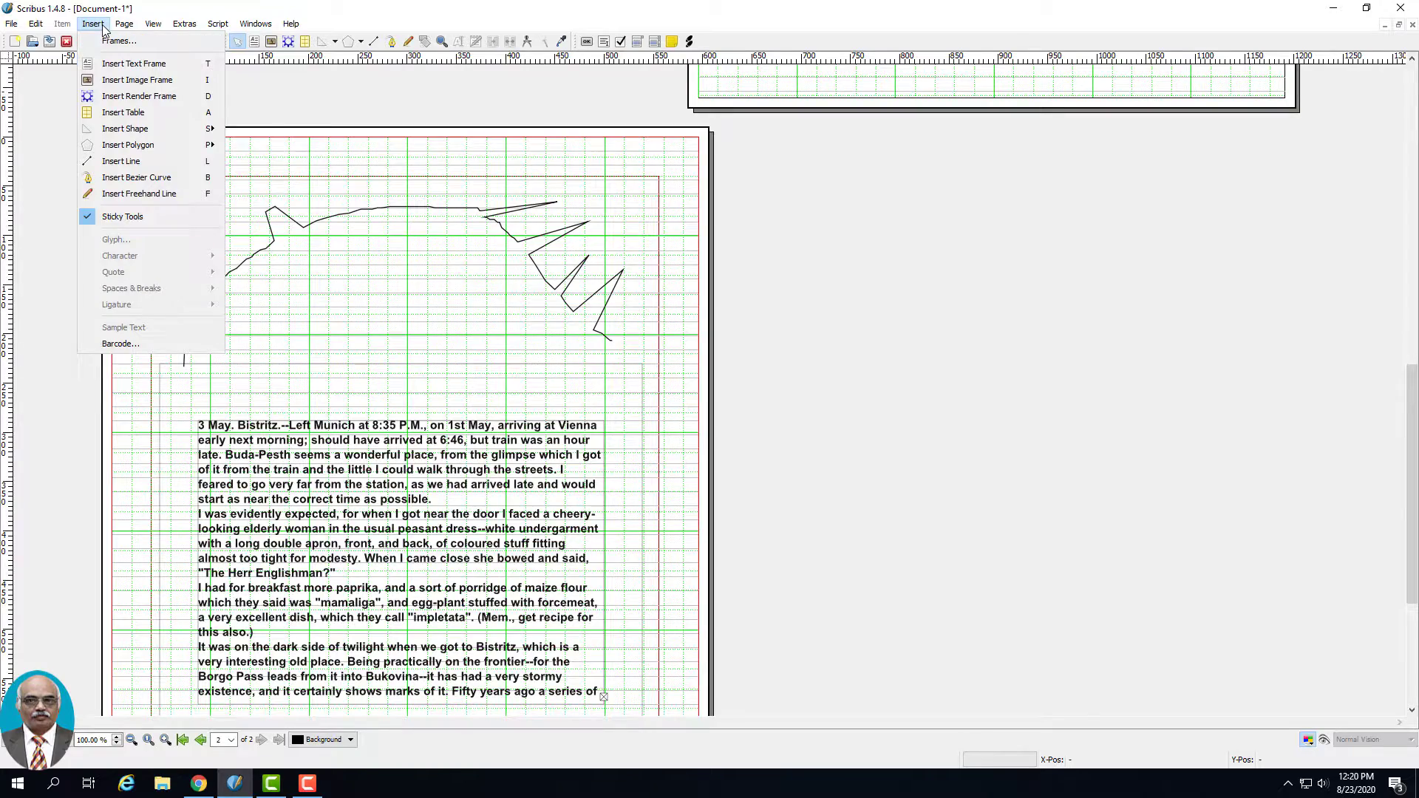
pyautogui.moveTo(124, 24)
pyautogui.click(801, 355)
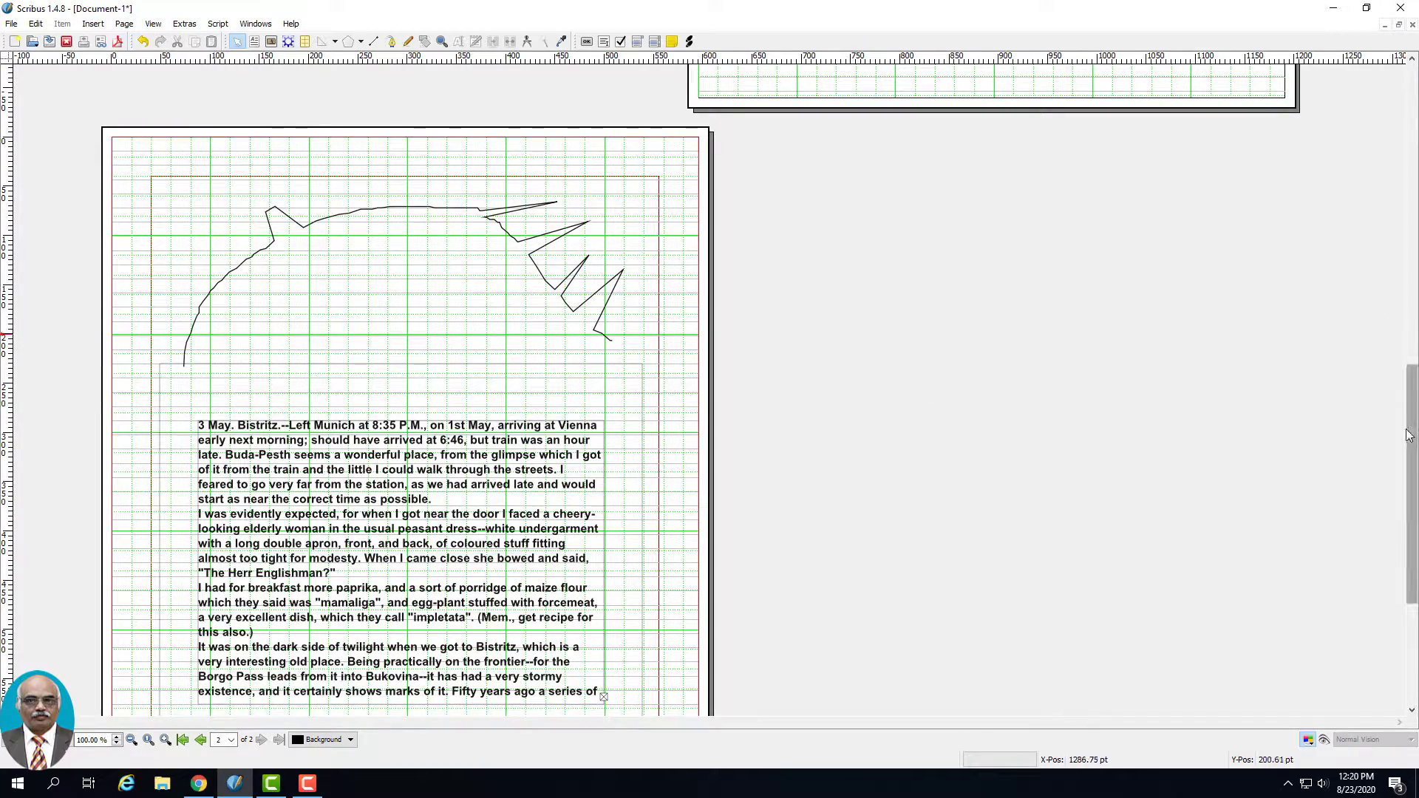
pyautogui.moveTo(1412, 484); pyautogui.dragTo(1404, 535)
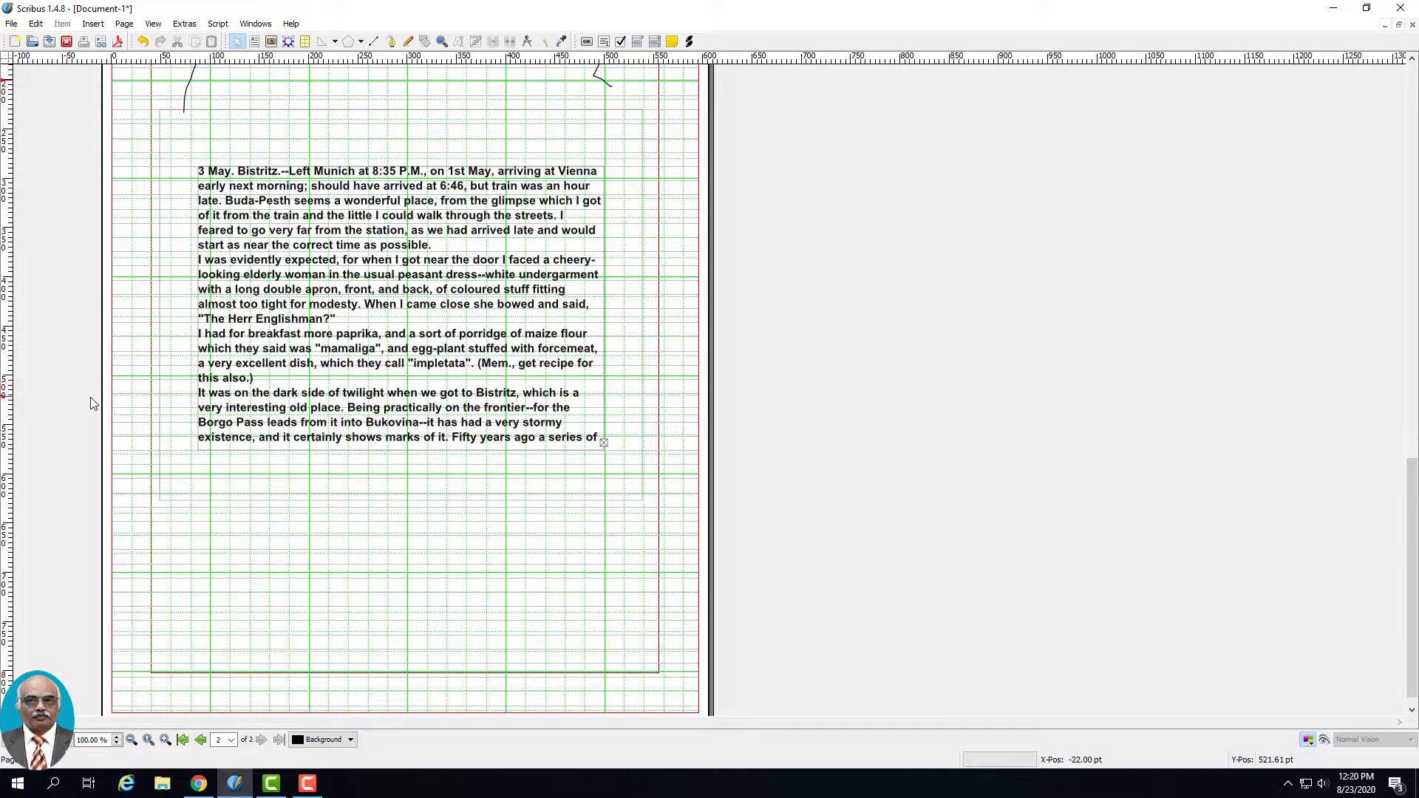